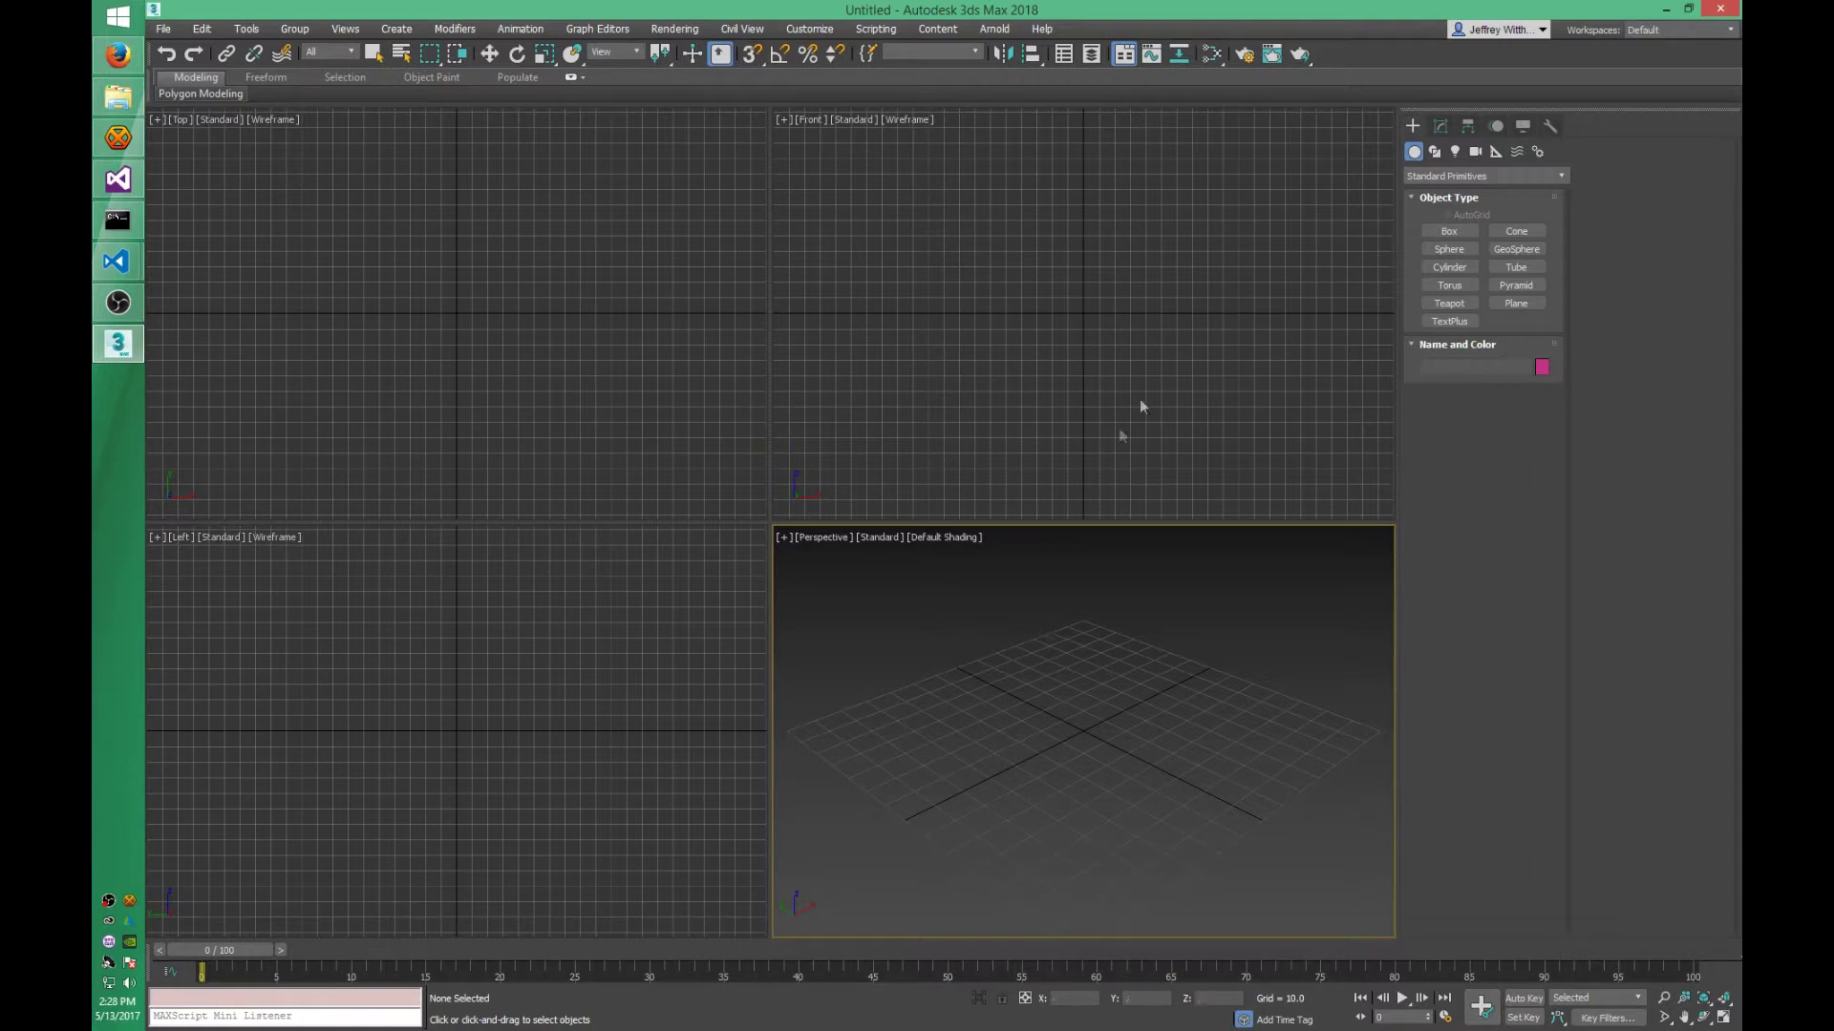
- Set the renderer to Cycles Renderer in the render setup and look over its Cycles options
left_click(1243, 53)
left_click(989, 135)
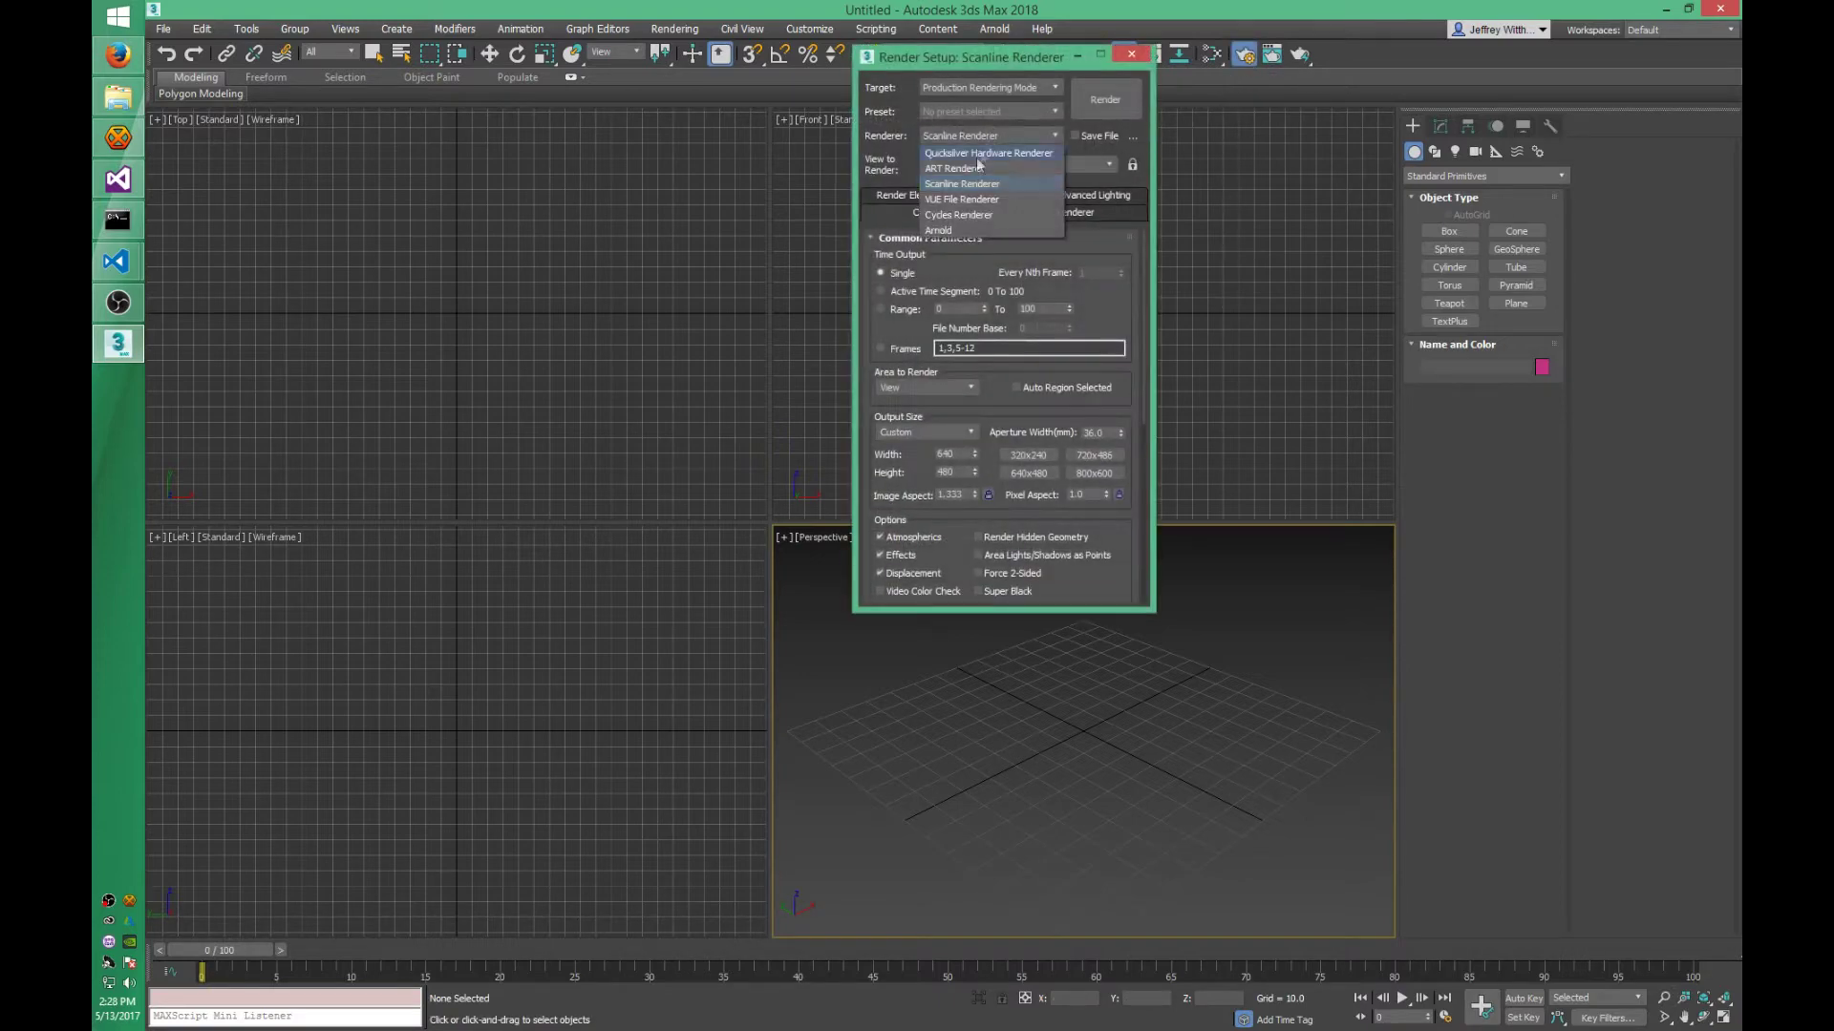
left_click(962, 210)
left_click(942, 196)
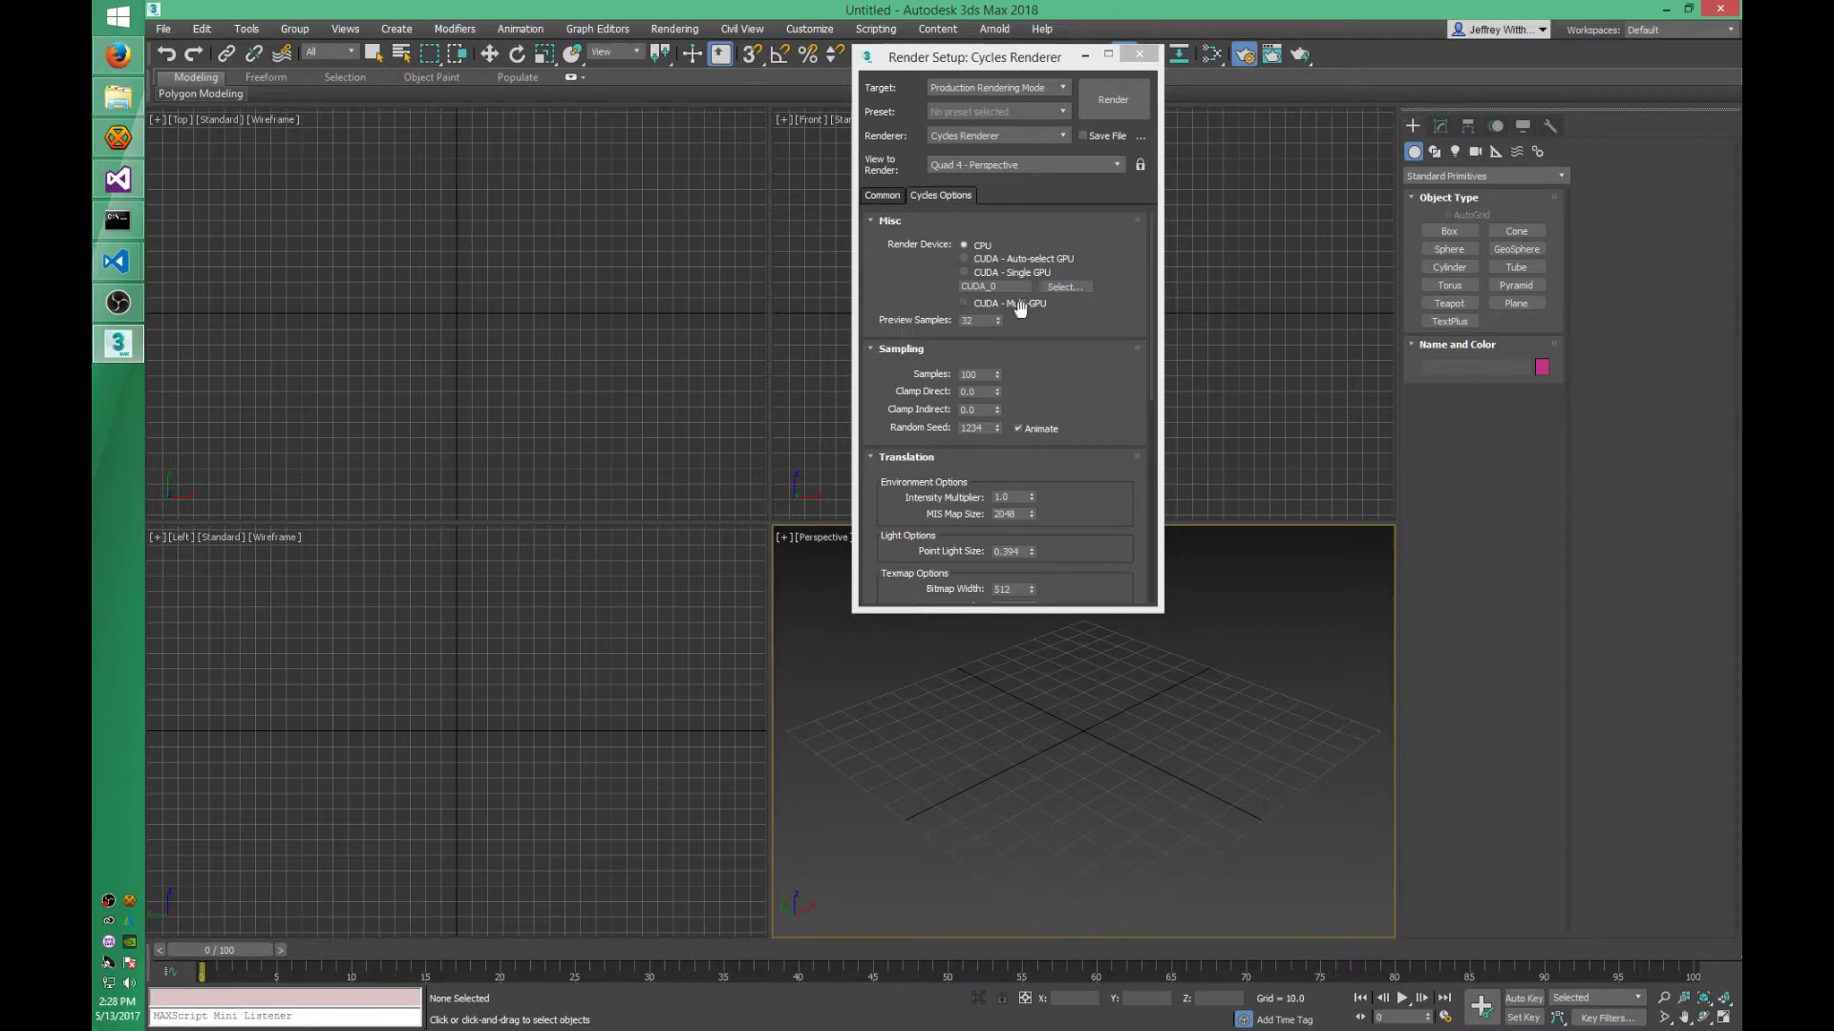
left_click(1141, 55)
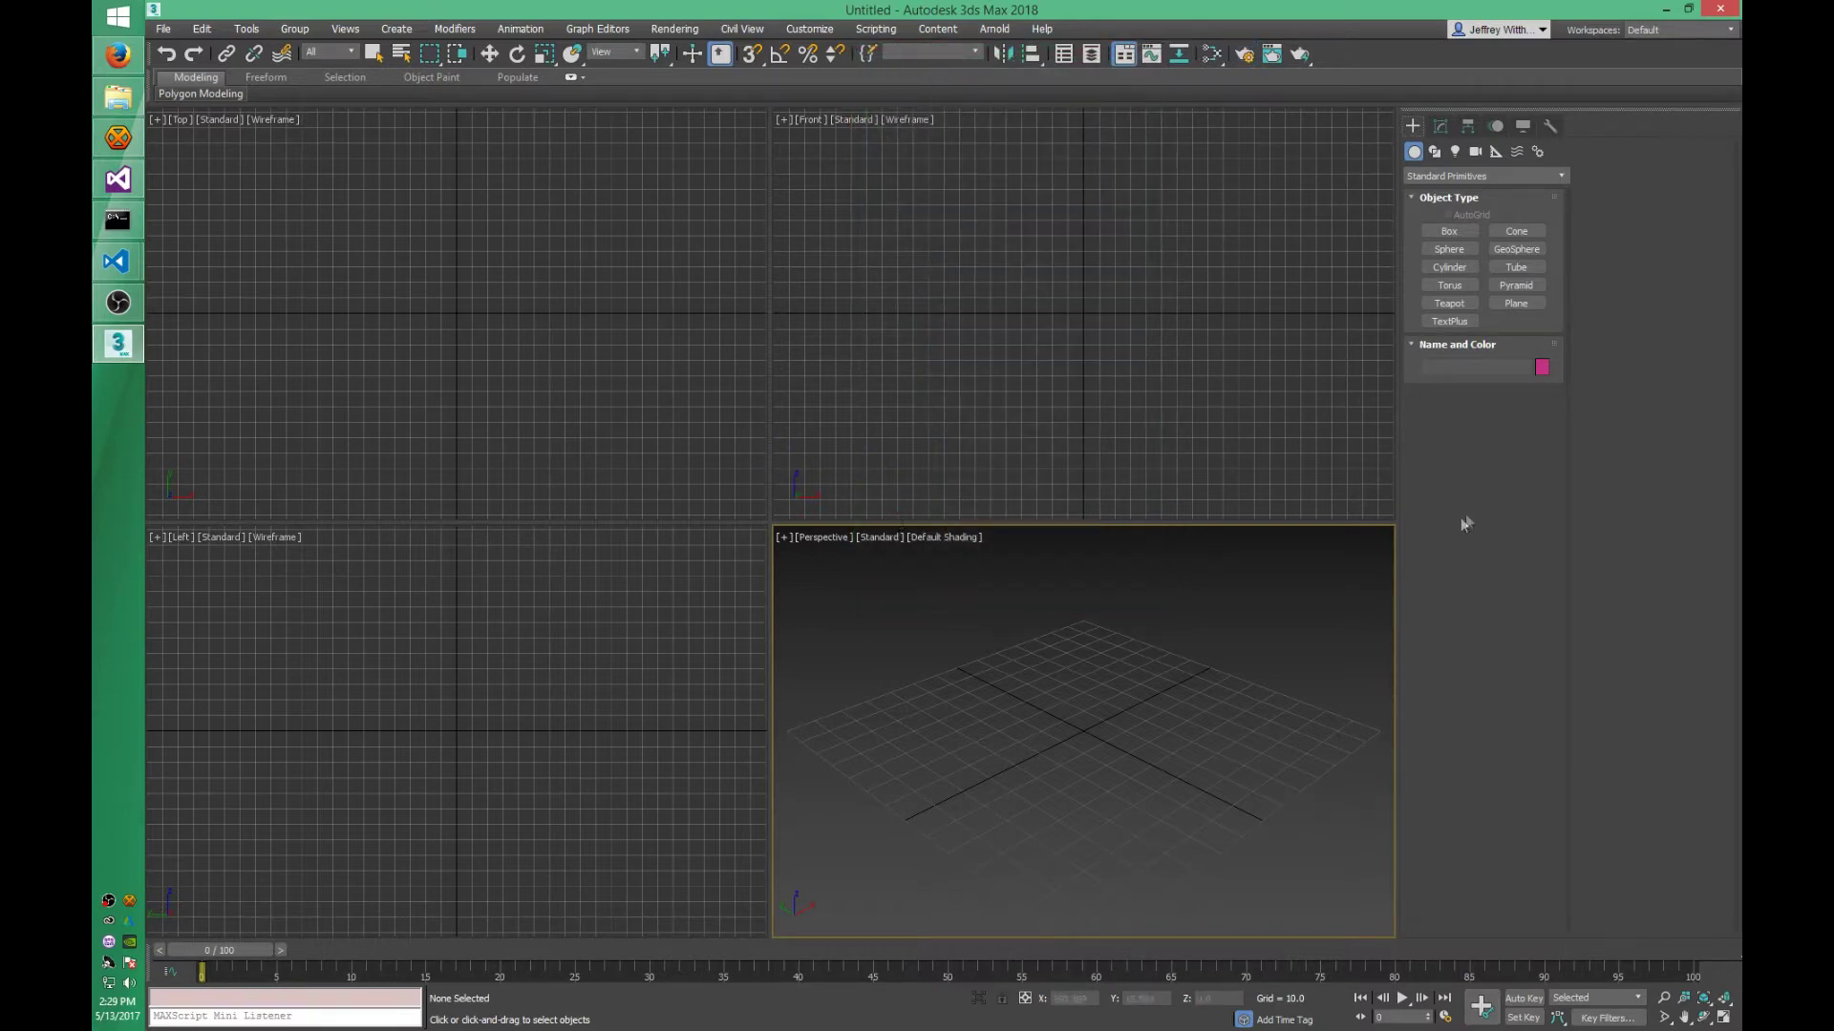
- Create a plane about 53 by 73 units in the perspective view and position it at X 0, Y 0
left_click(1515, 302)
left_click_drag(1091, 682, 1044, 822)
key("w")
left_click(1070, 998)
type("0")
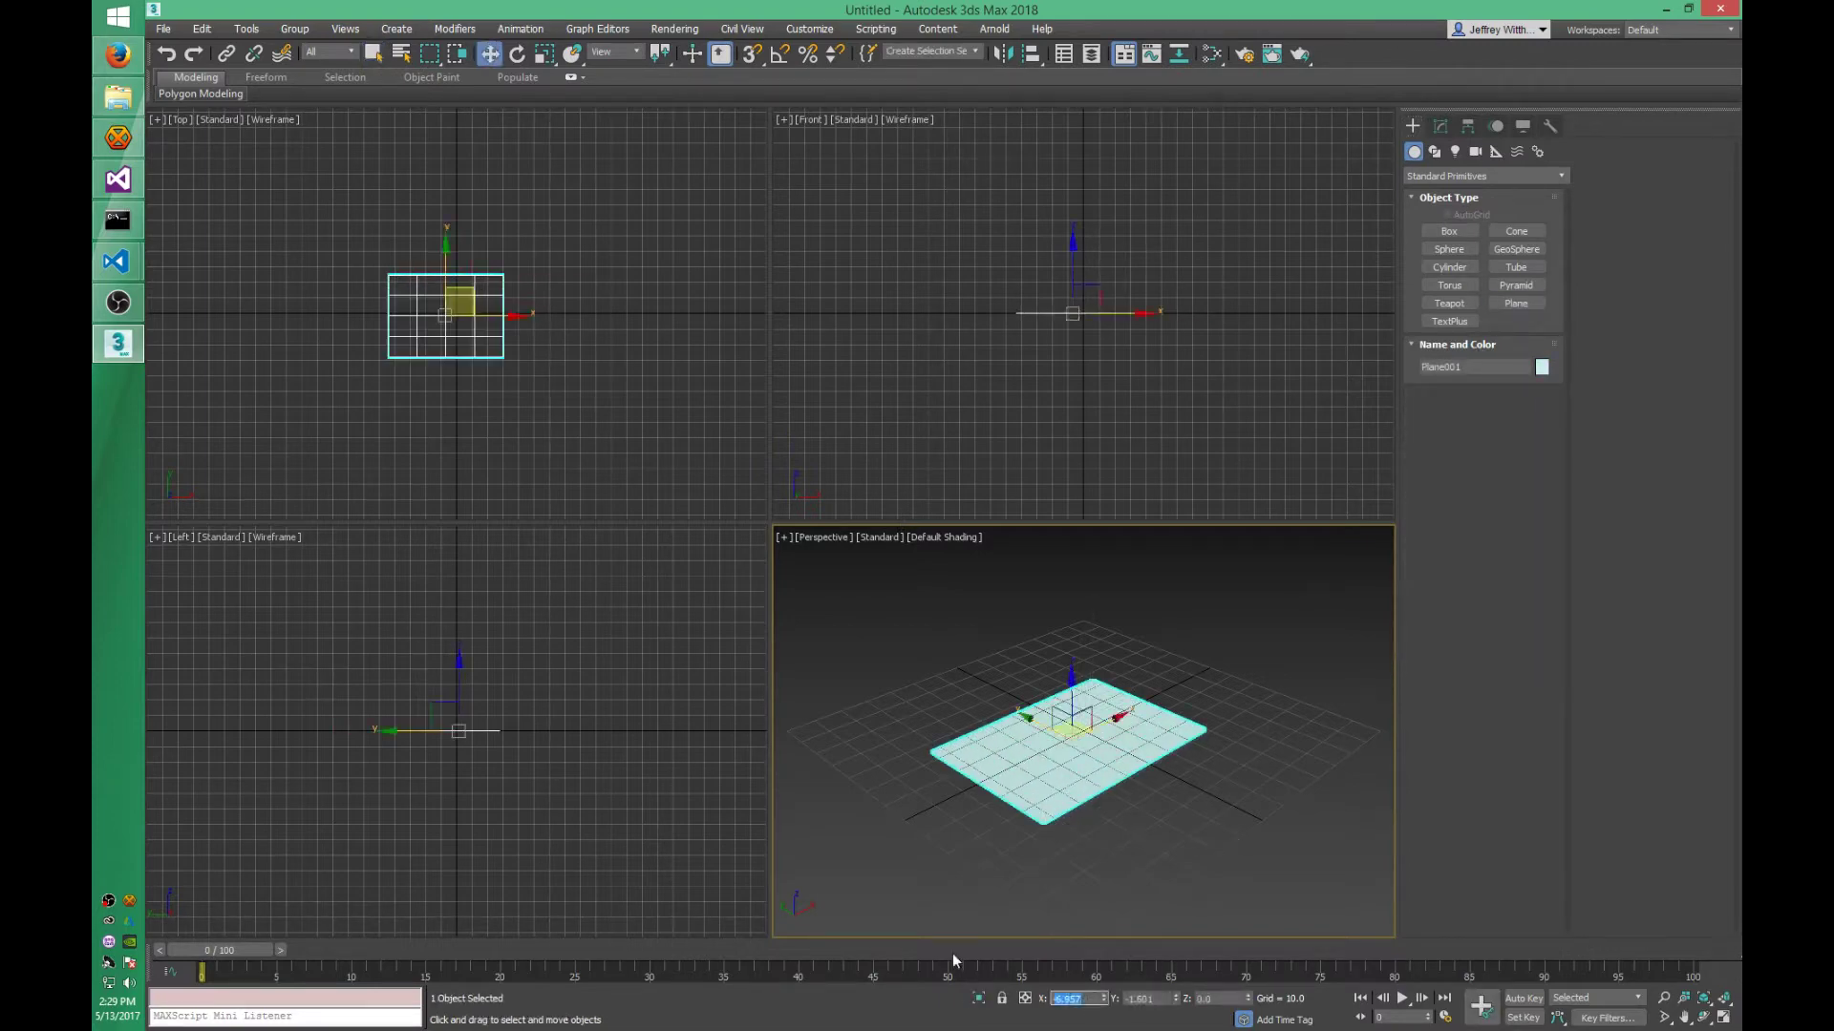
key("Tab")
type("0")
left_click(1330, 814)
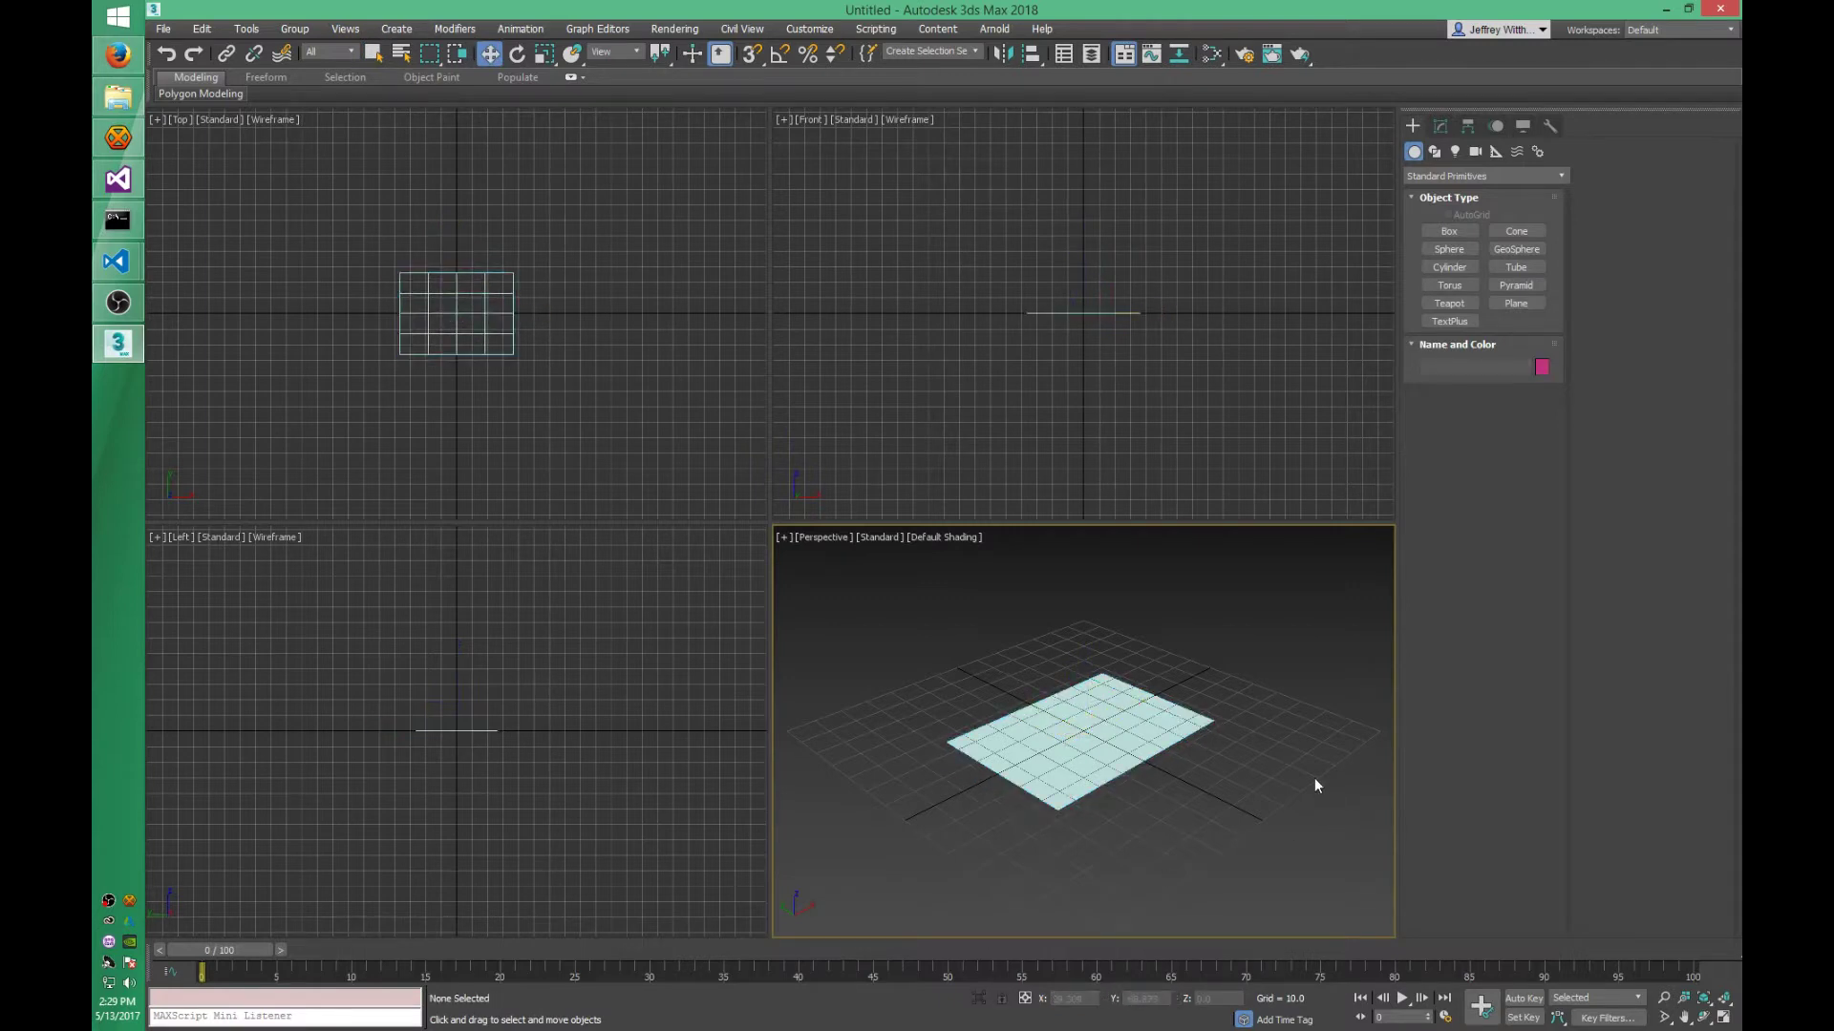
- Show edged faces in the perspective view and set the plane to 2 length segments and 1 width segment
key("F4")
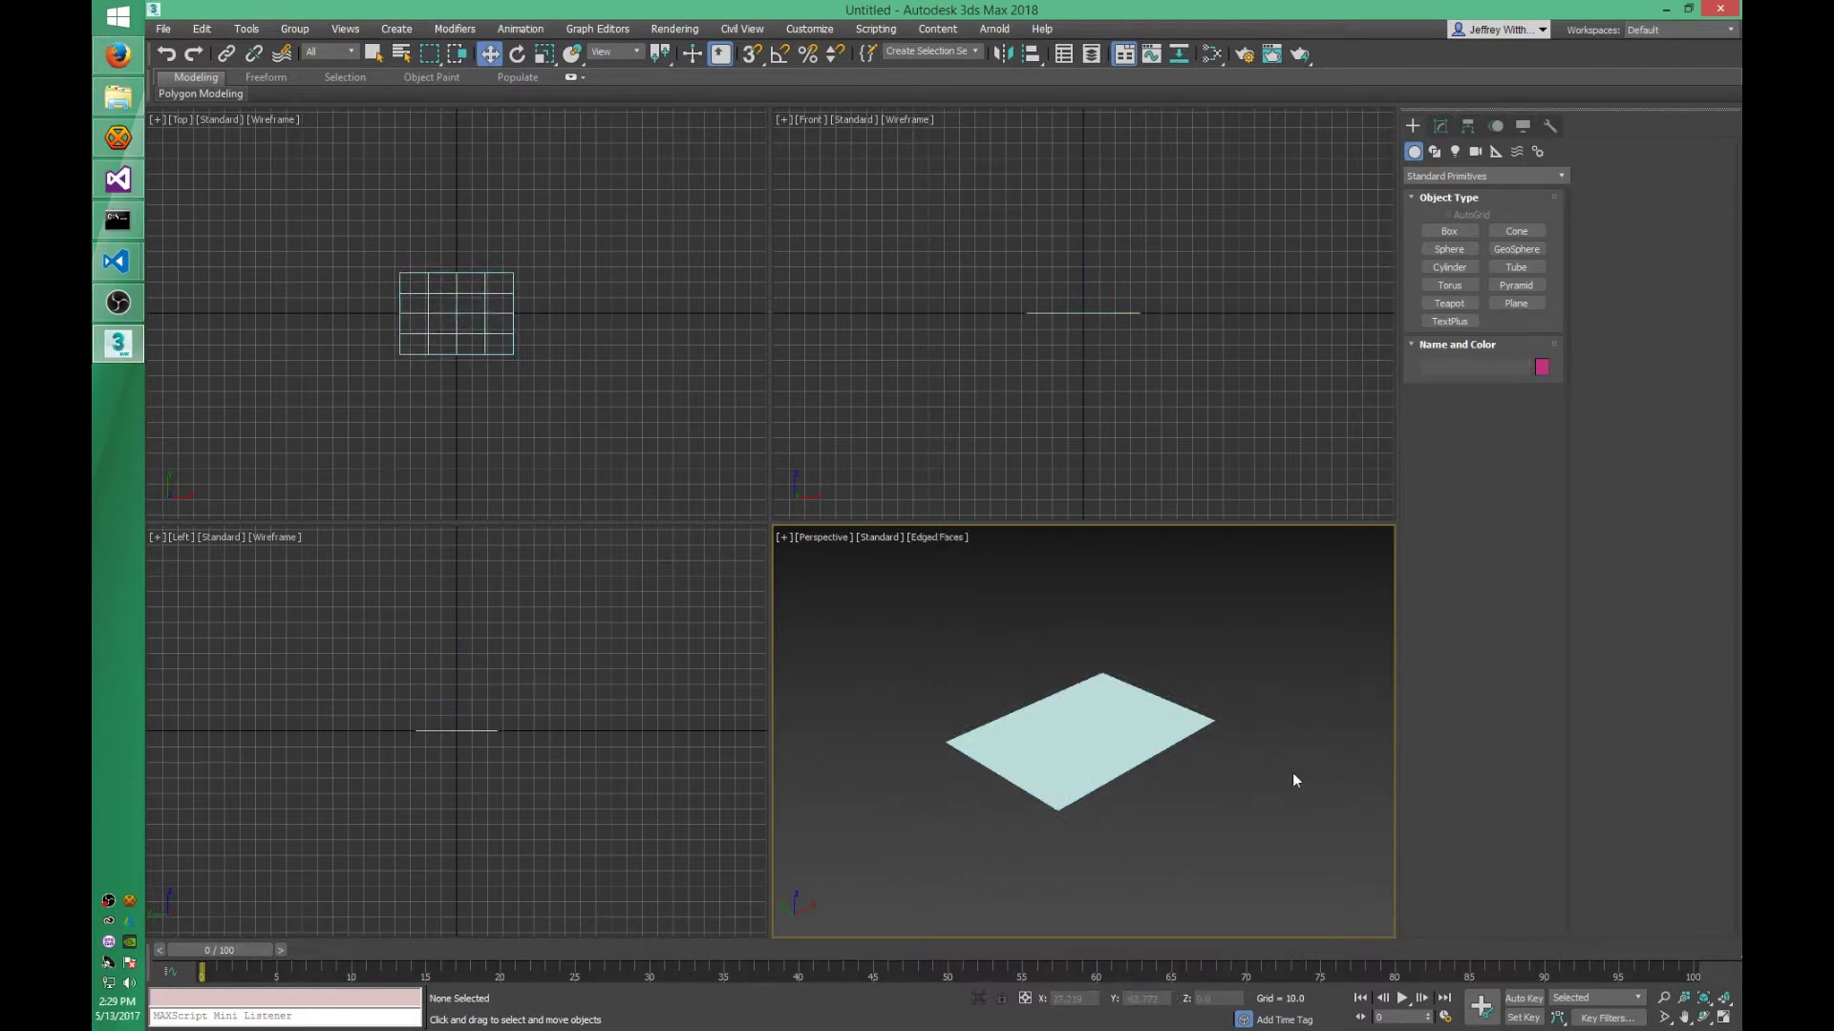
left_click(1140, 696)
left_click(1441, 126)
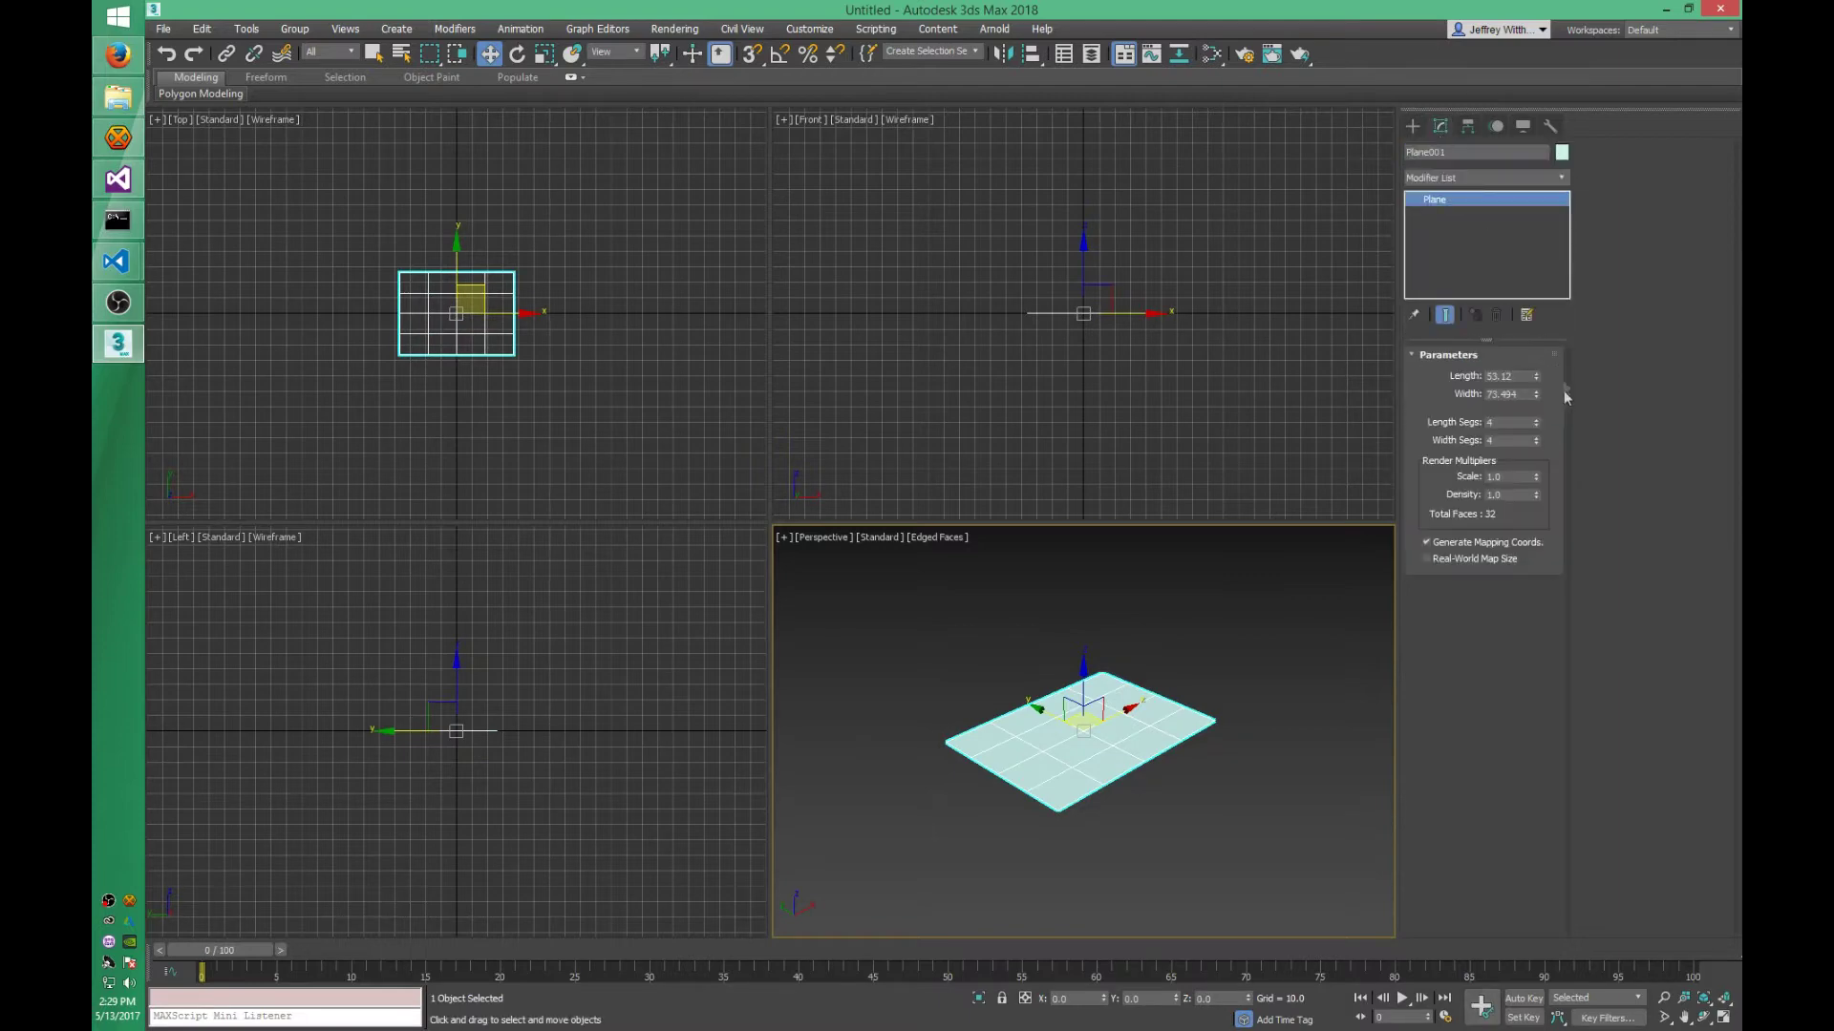
left_click(1537, 426)
left_click(1538, 426)
left_click(1536, 445)
left_click(1535, 445)
- Set the plane's length and width to 100 each
double_click(1505, 376)
type("100")
key("Tab")
type("100")
key("Return")
left_click(1228, 622)
left_click(1070, 726)
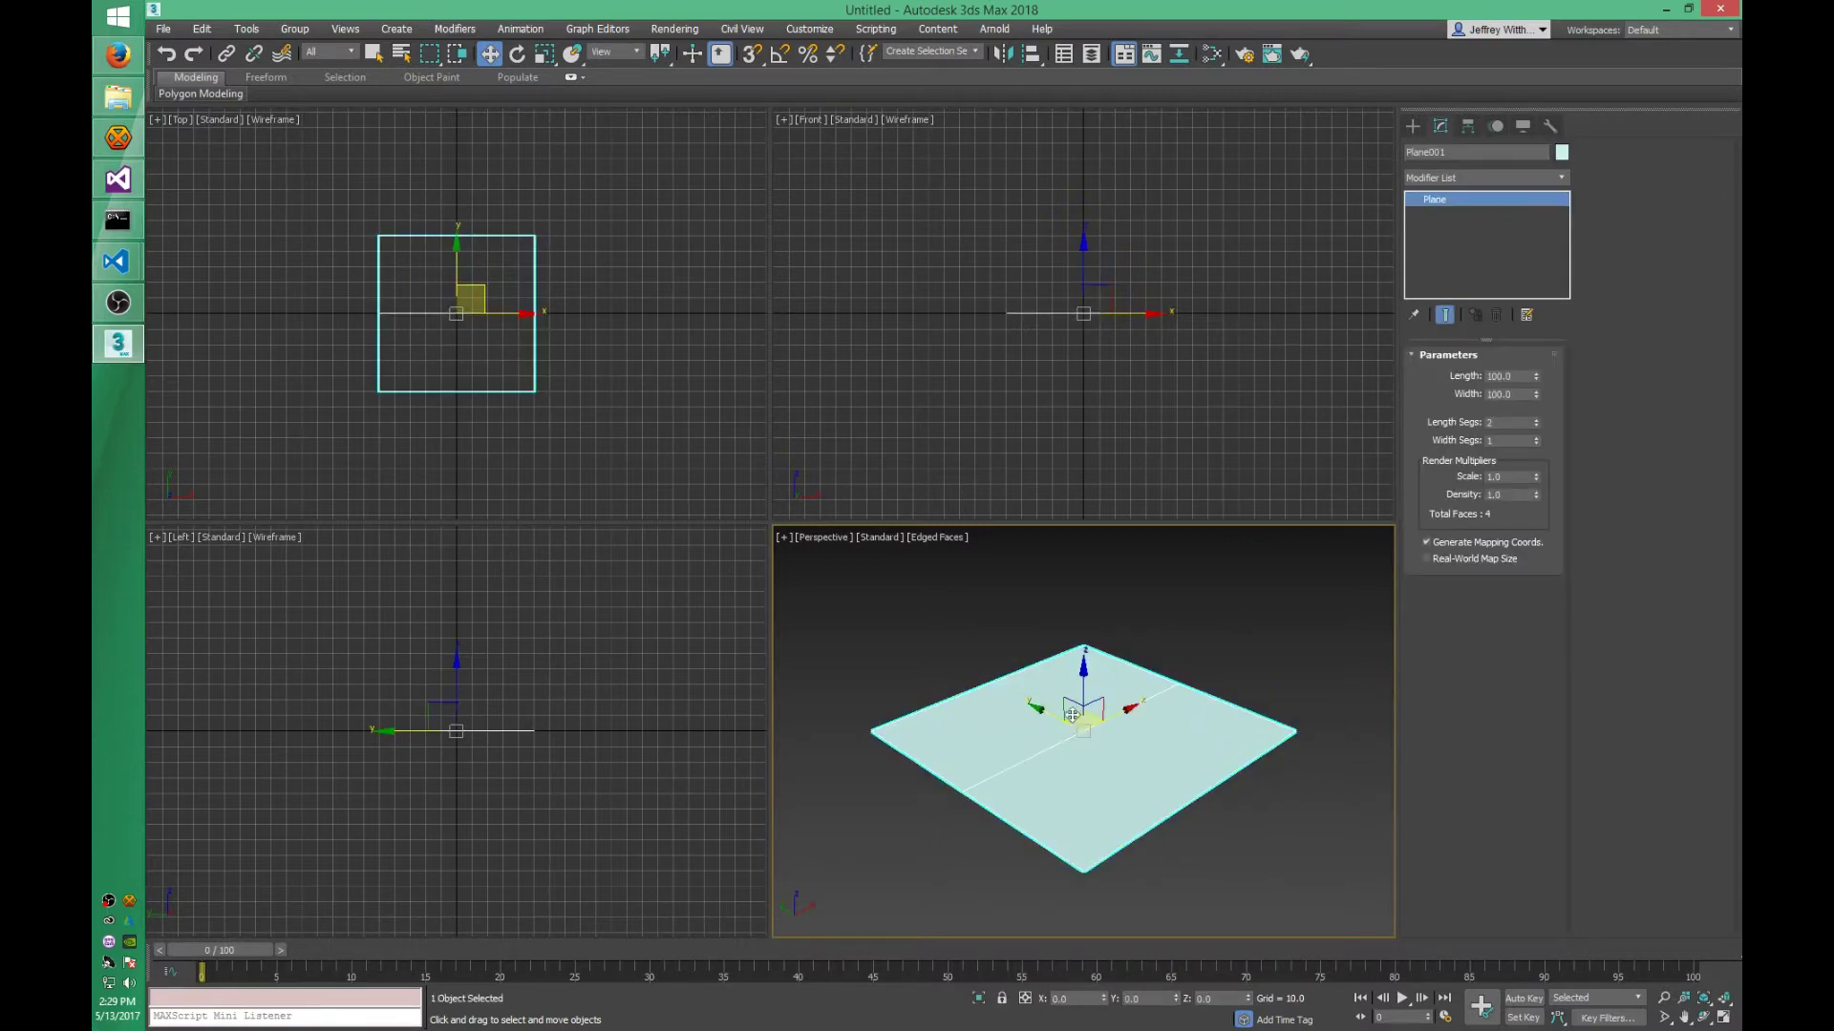
- Convert the plane to an editable poly and extend a copy of its back edge upward to Z 50
right_click(1018, 693)
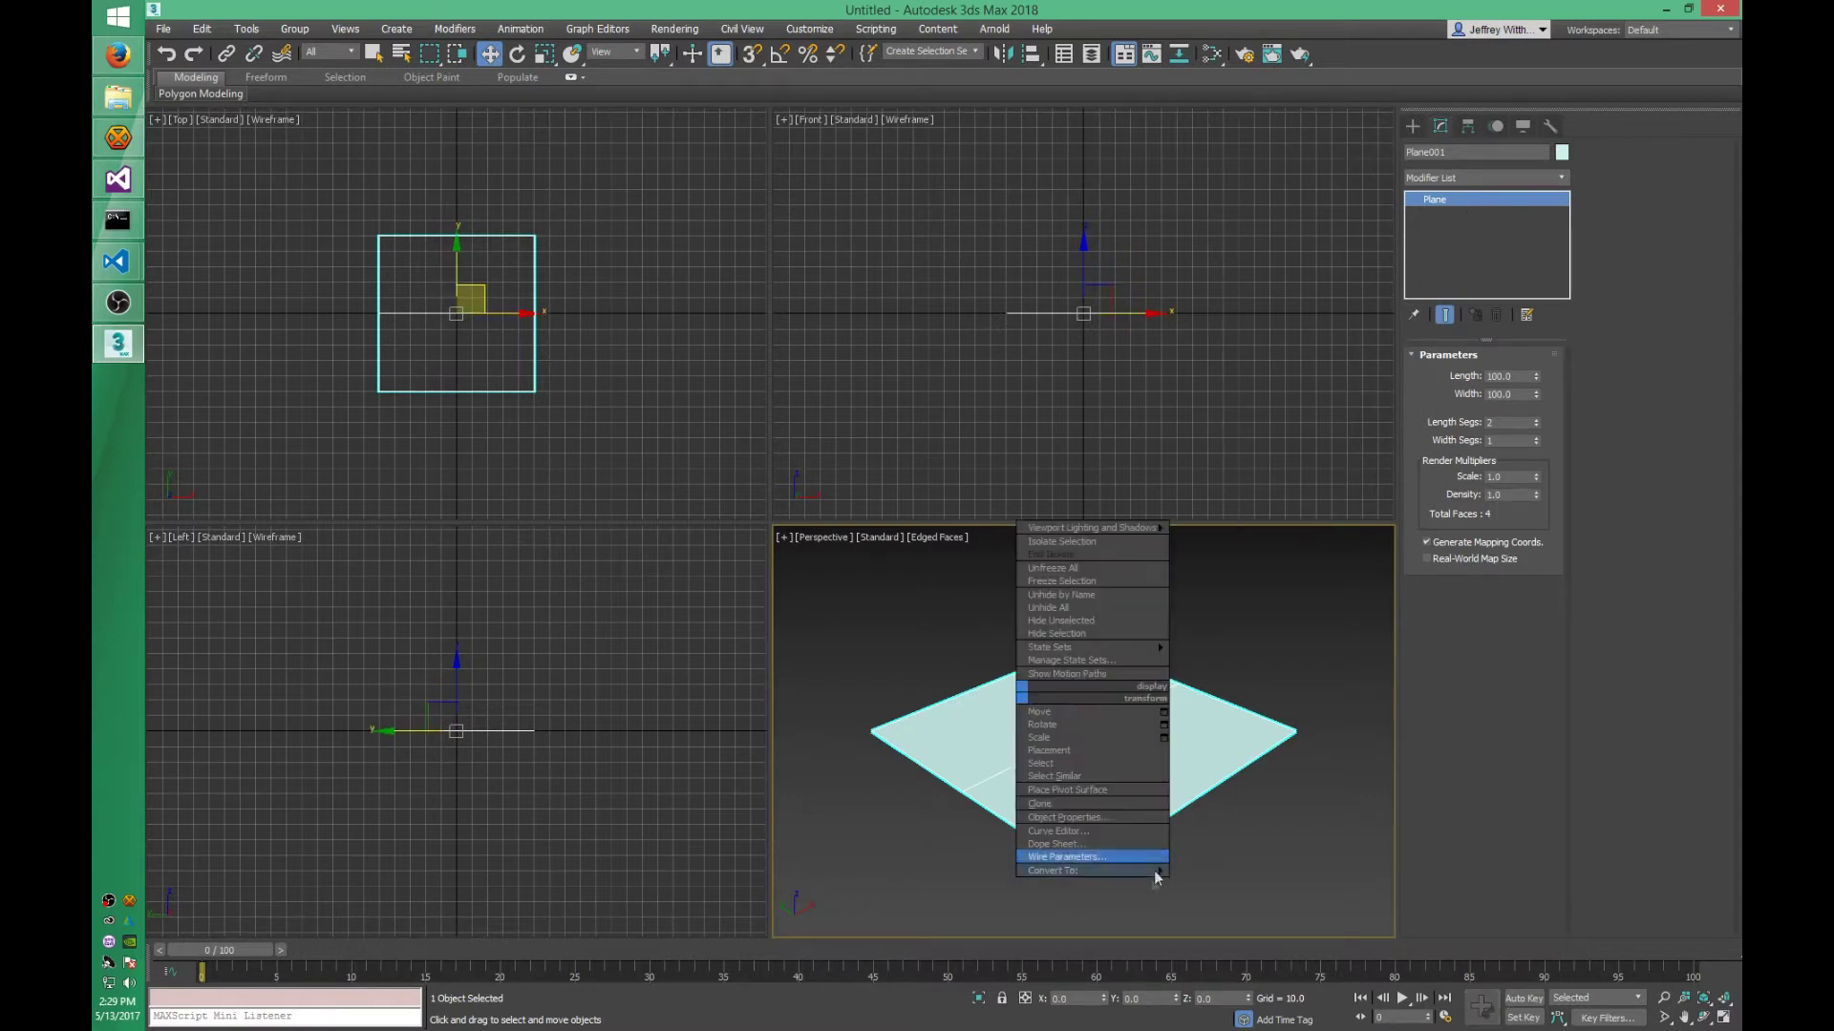
left_click(1202, 883)
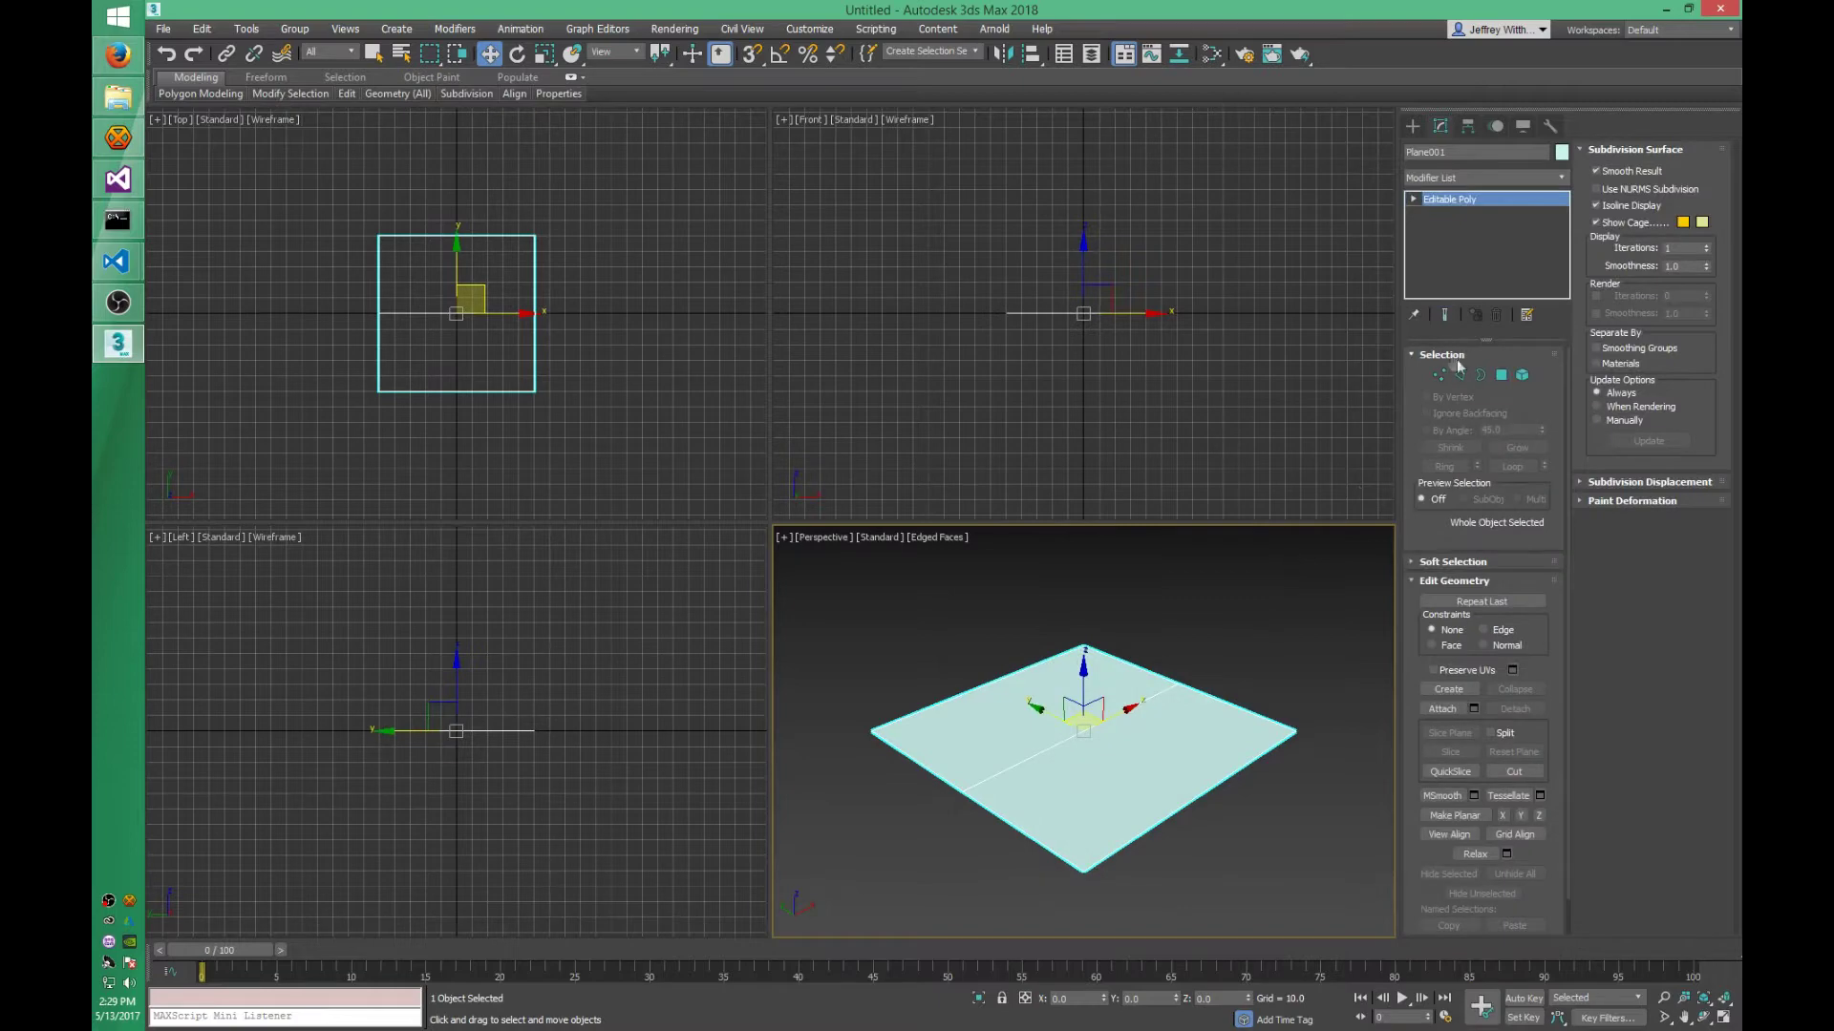
left_click(1460, 374)
left_click(960, 699)
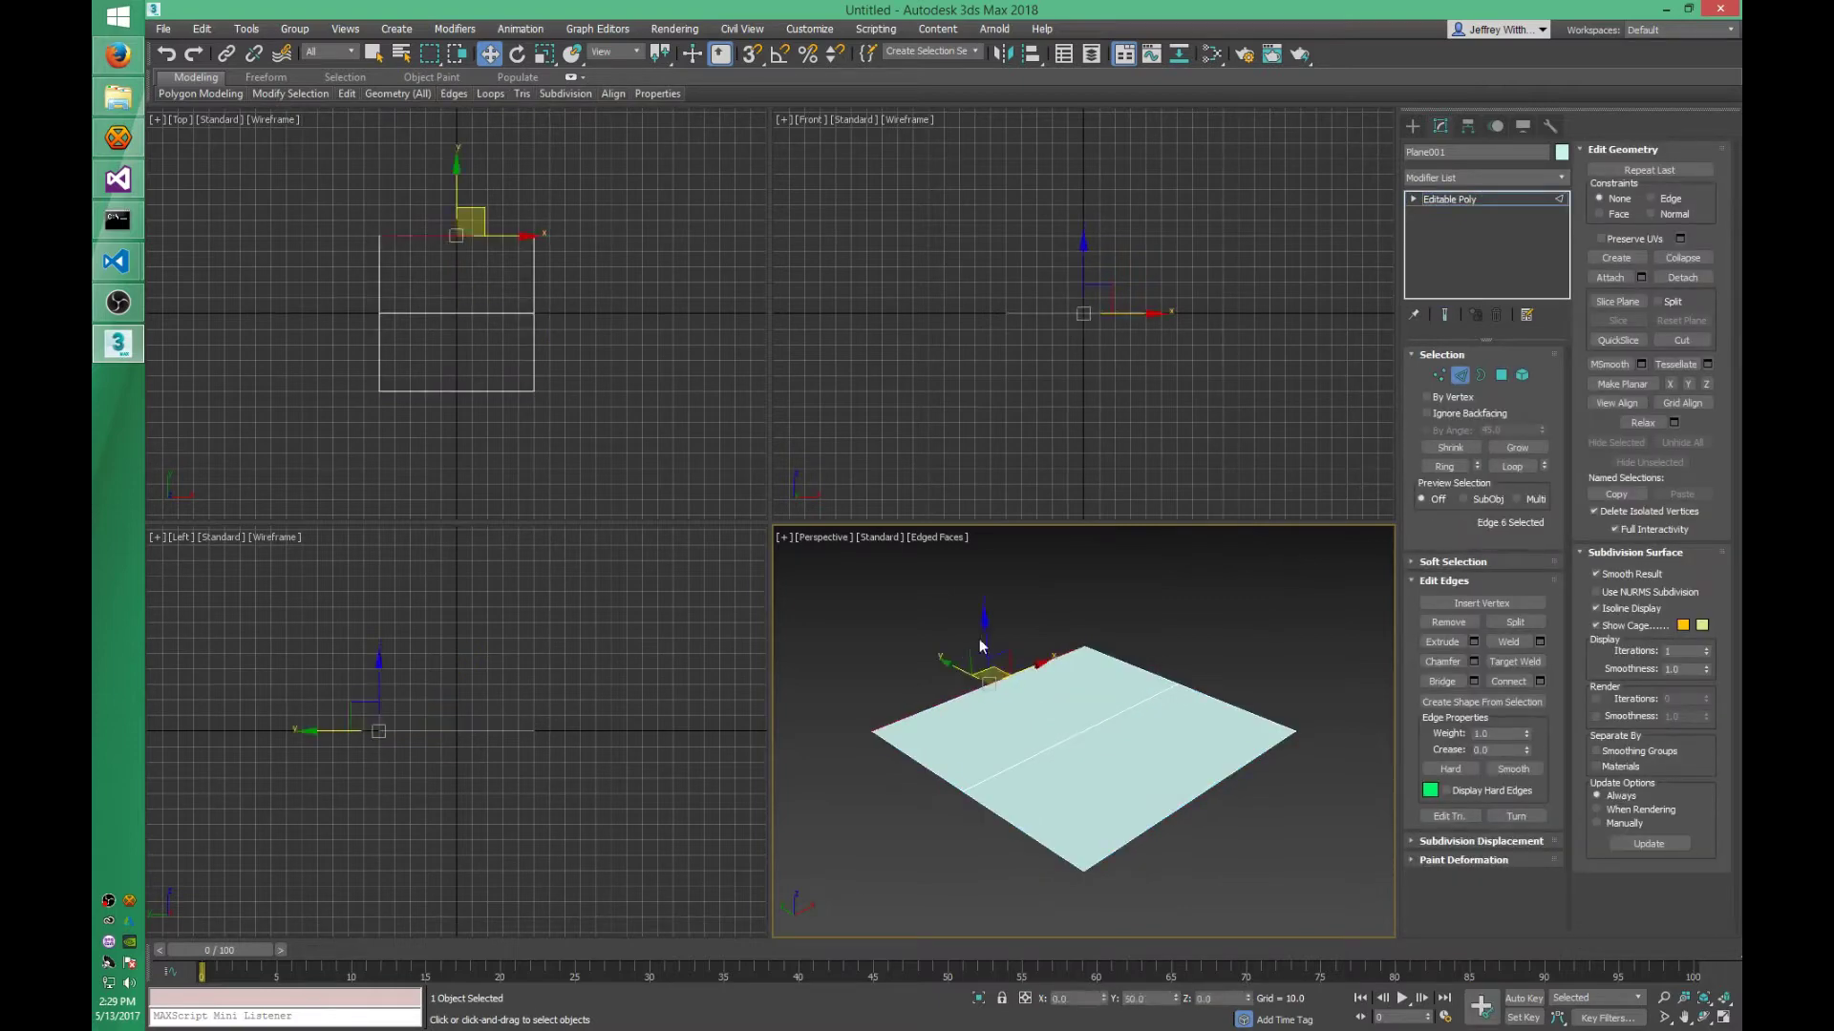
left_click_drag(979, 659, 984, 524, "shift")
left_click_drag(1232, 999, 972, 951)
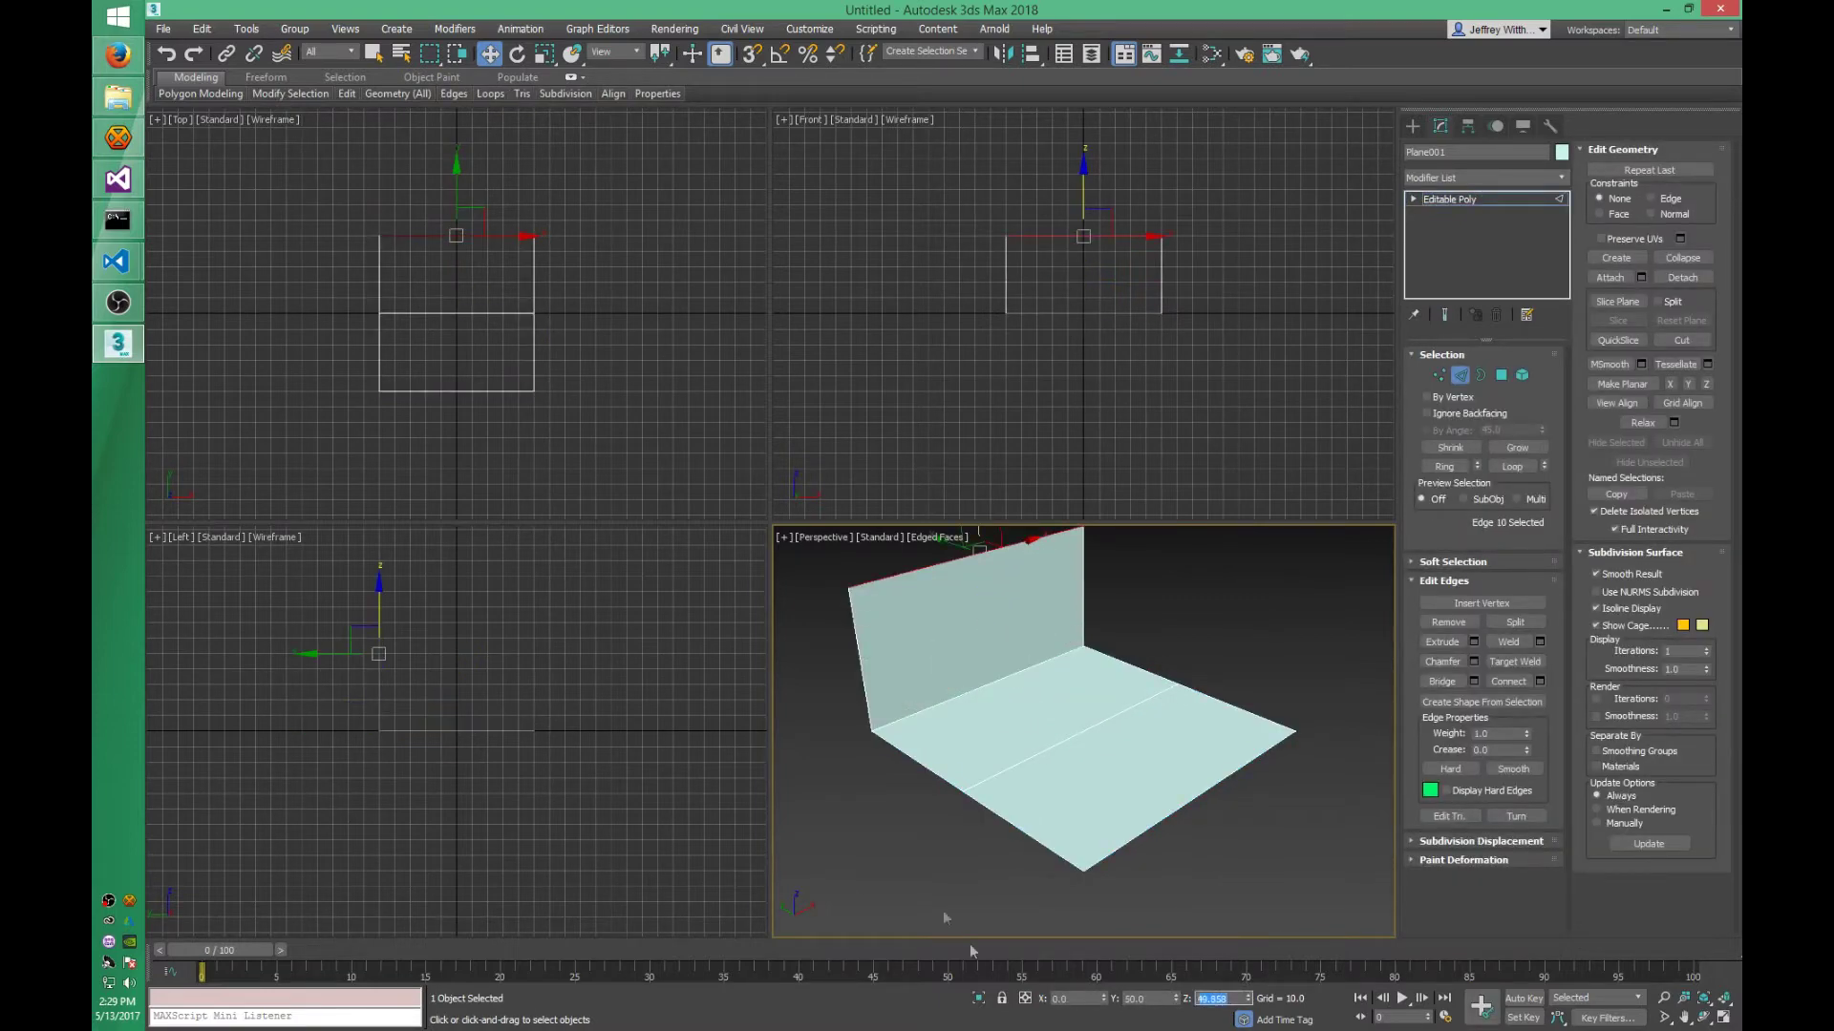
type("50")
key("Return")
- Extend another wall section from the upper edge of the back wall up to Z 100
middle_click_drag(1183, 540, 1176, 666)
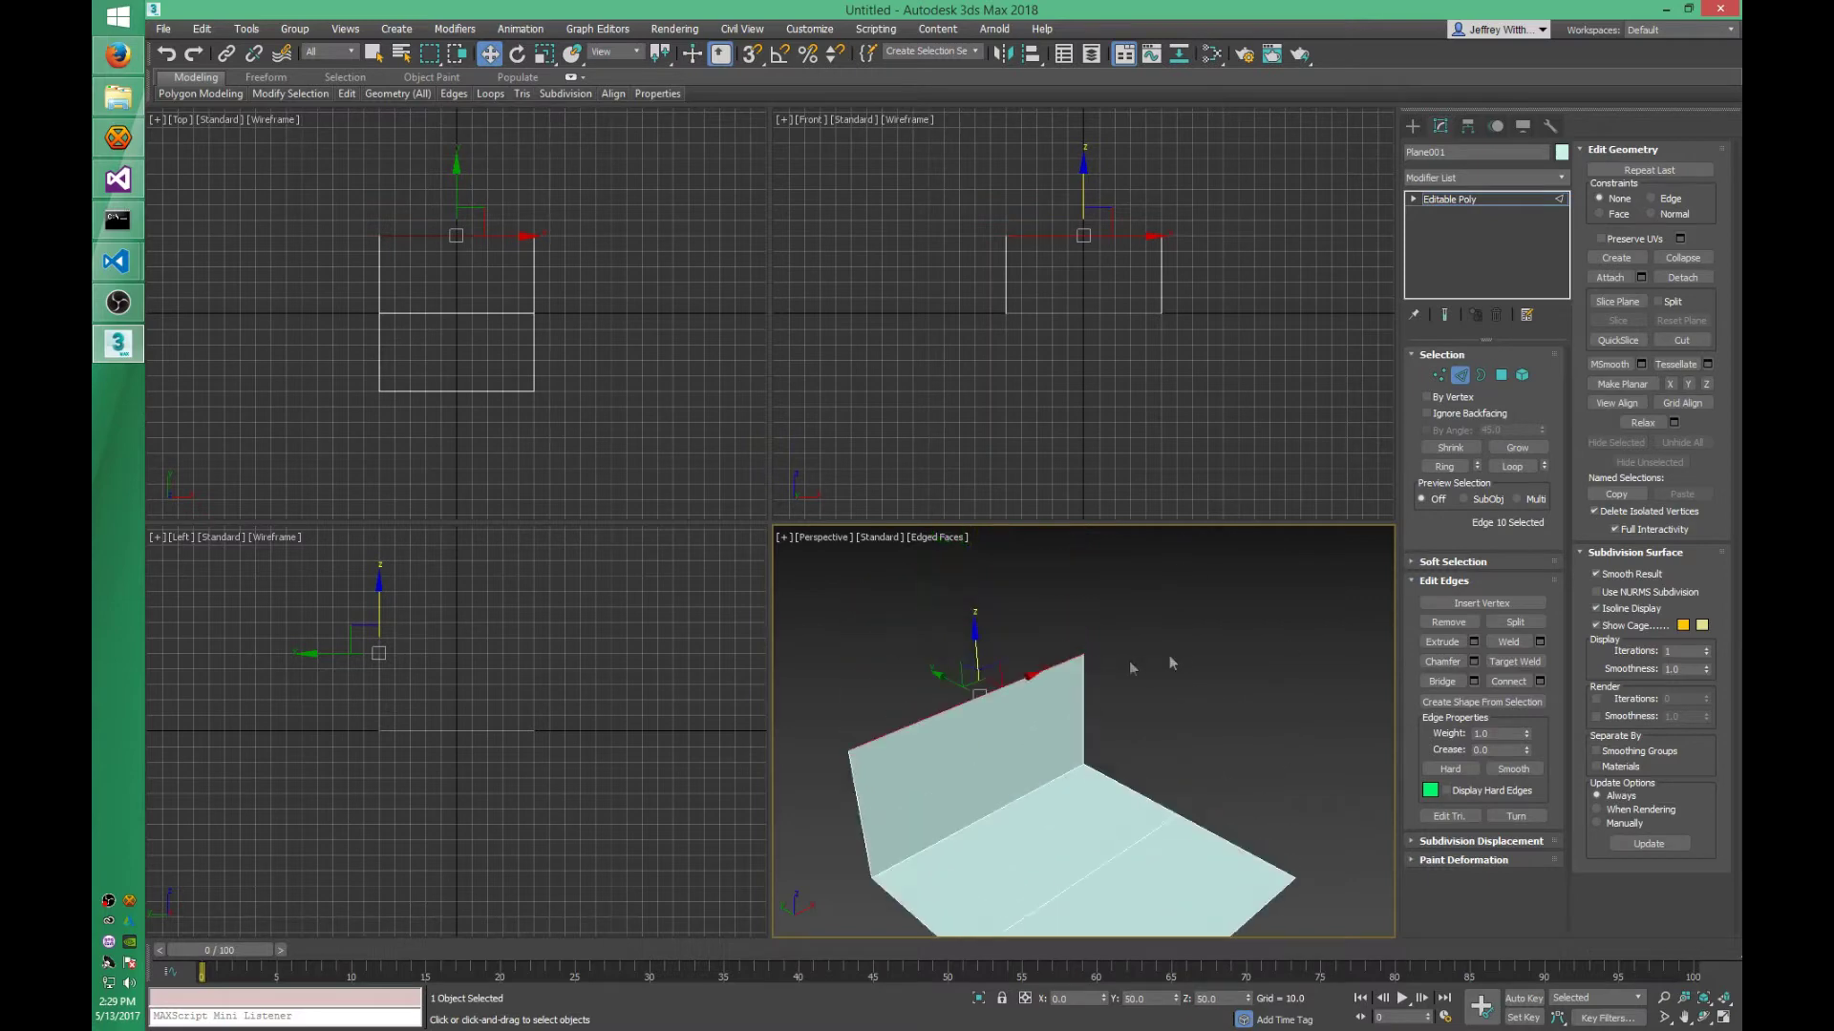
left_click_drag(973, 653, 967, 549, "shift")
double_click(1208, 999)
type("100")
key("Return")
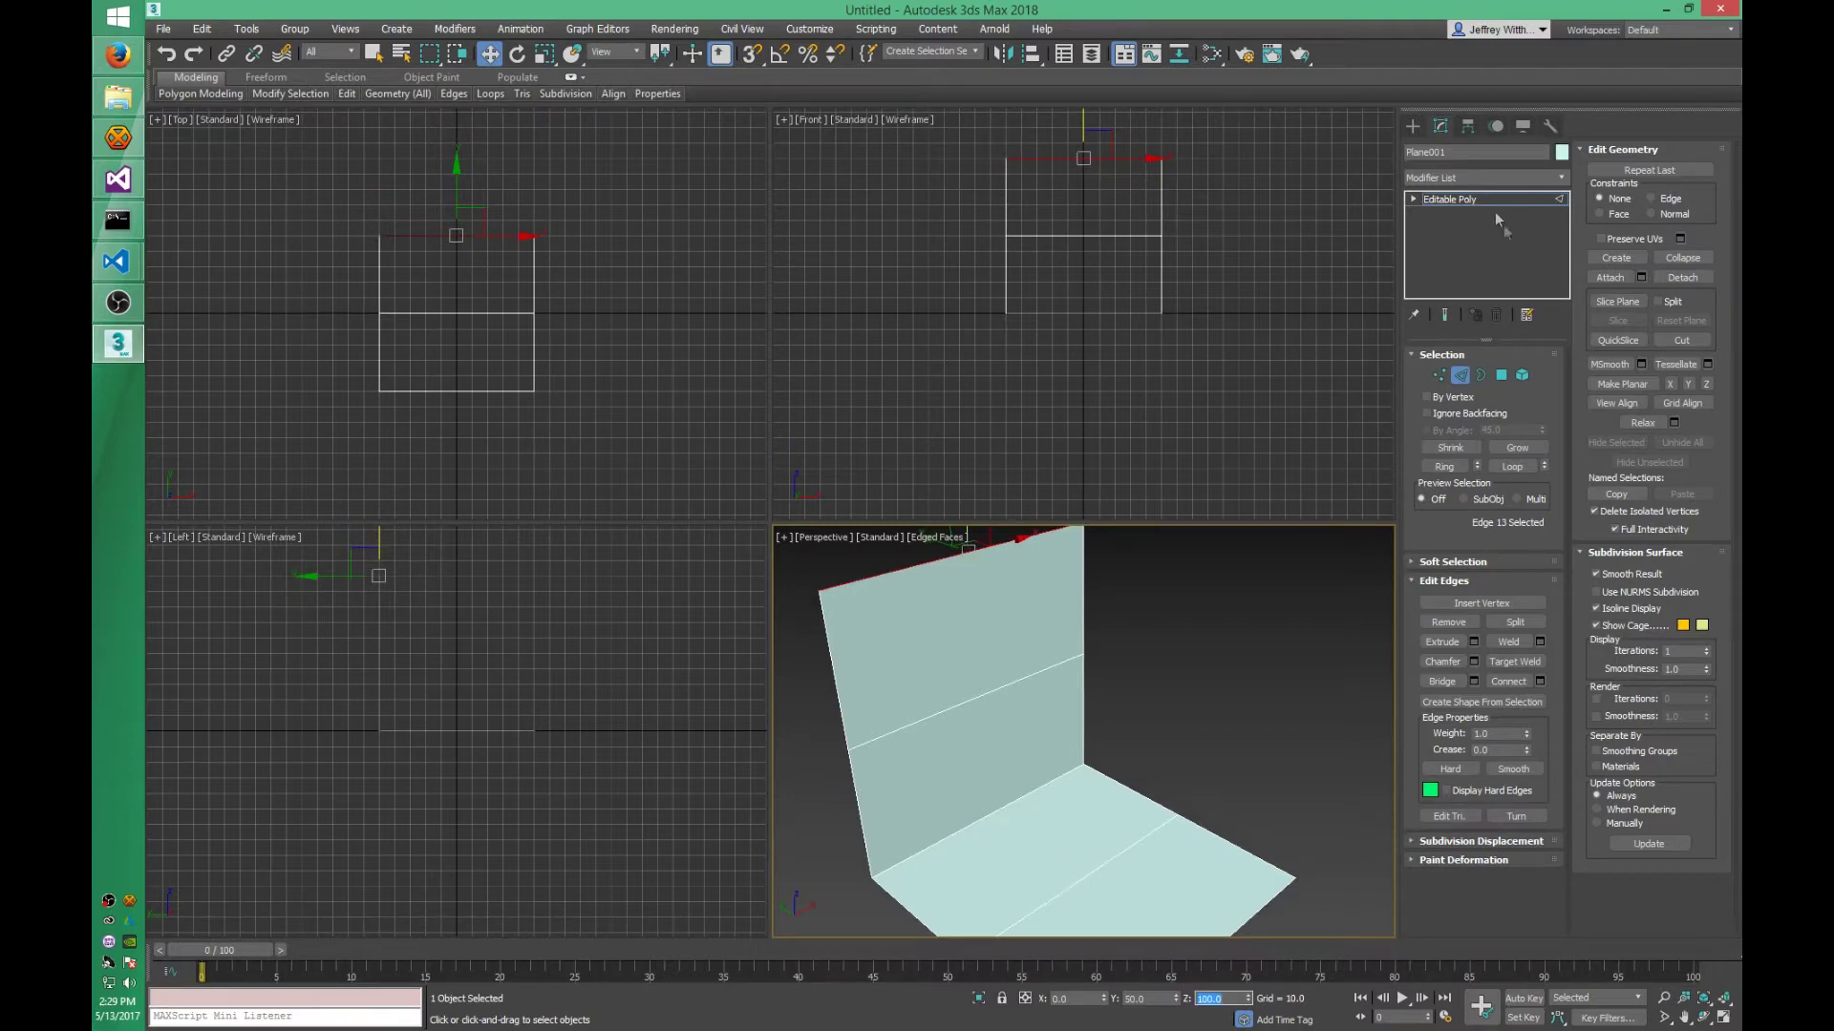
- Add an OpenSubdiv modifier to the backdrop and set its iterations to 4
left_click(1466, 176)
key("o")
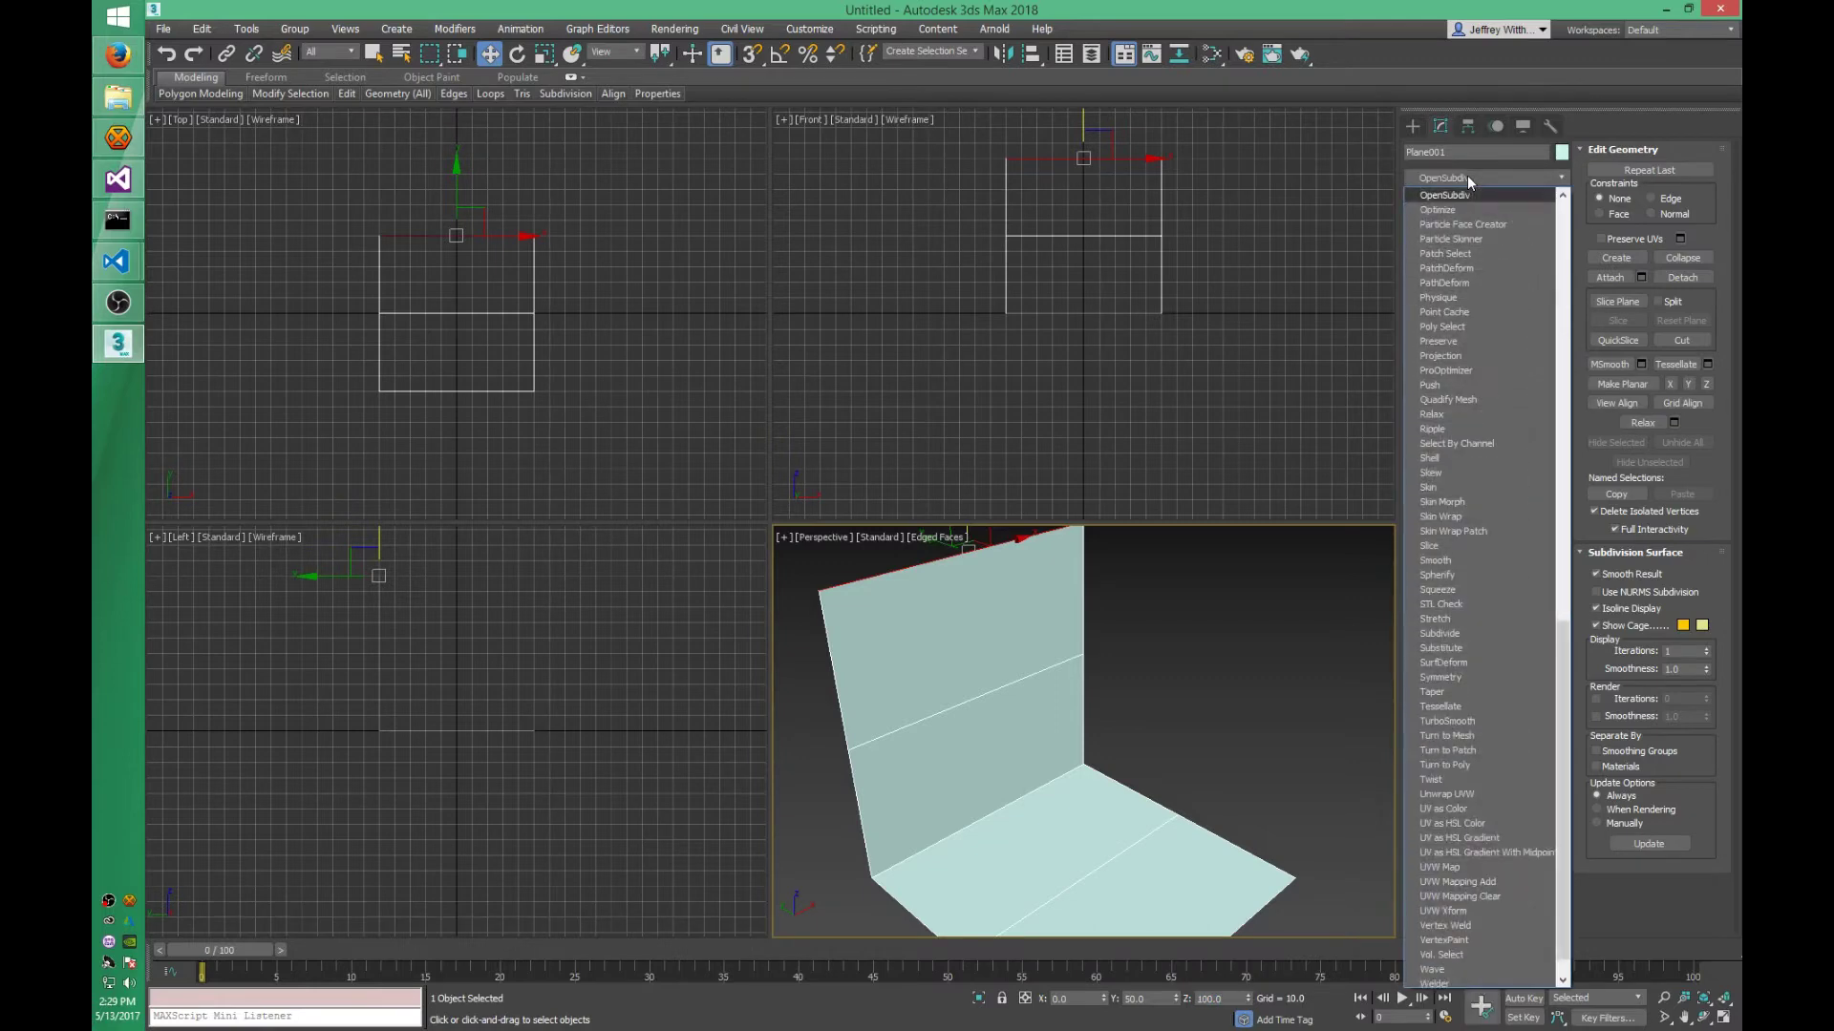
key("Return")
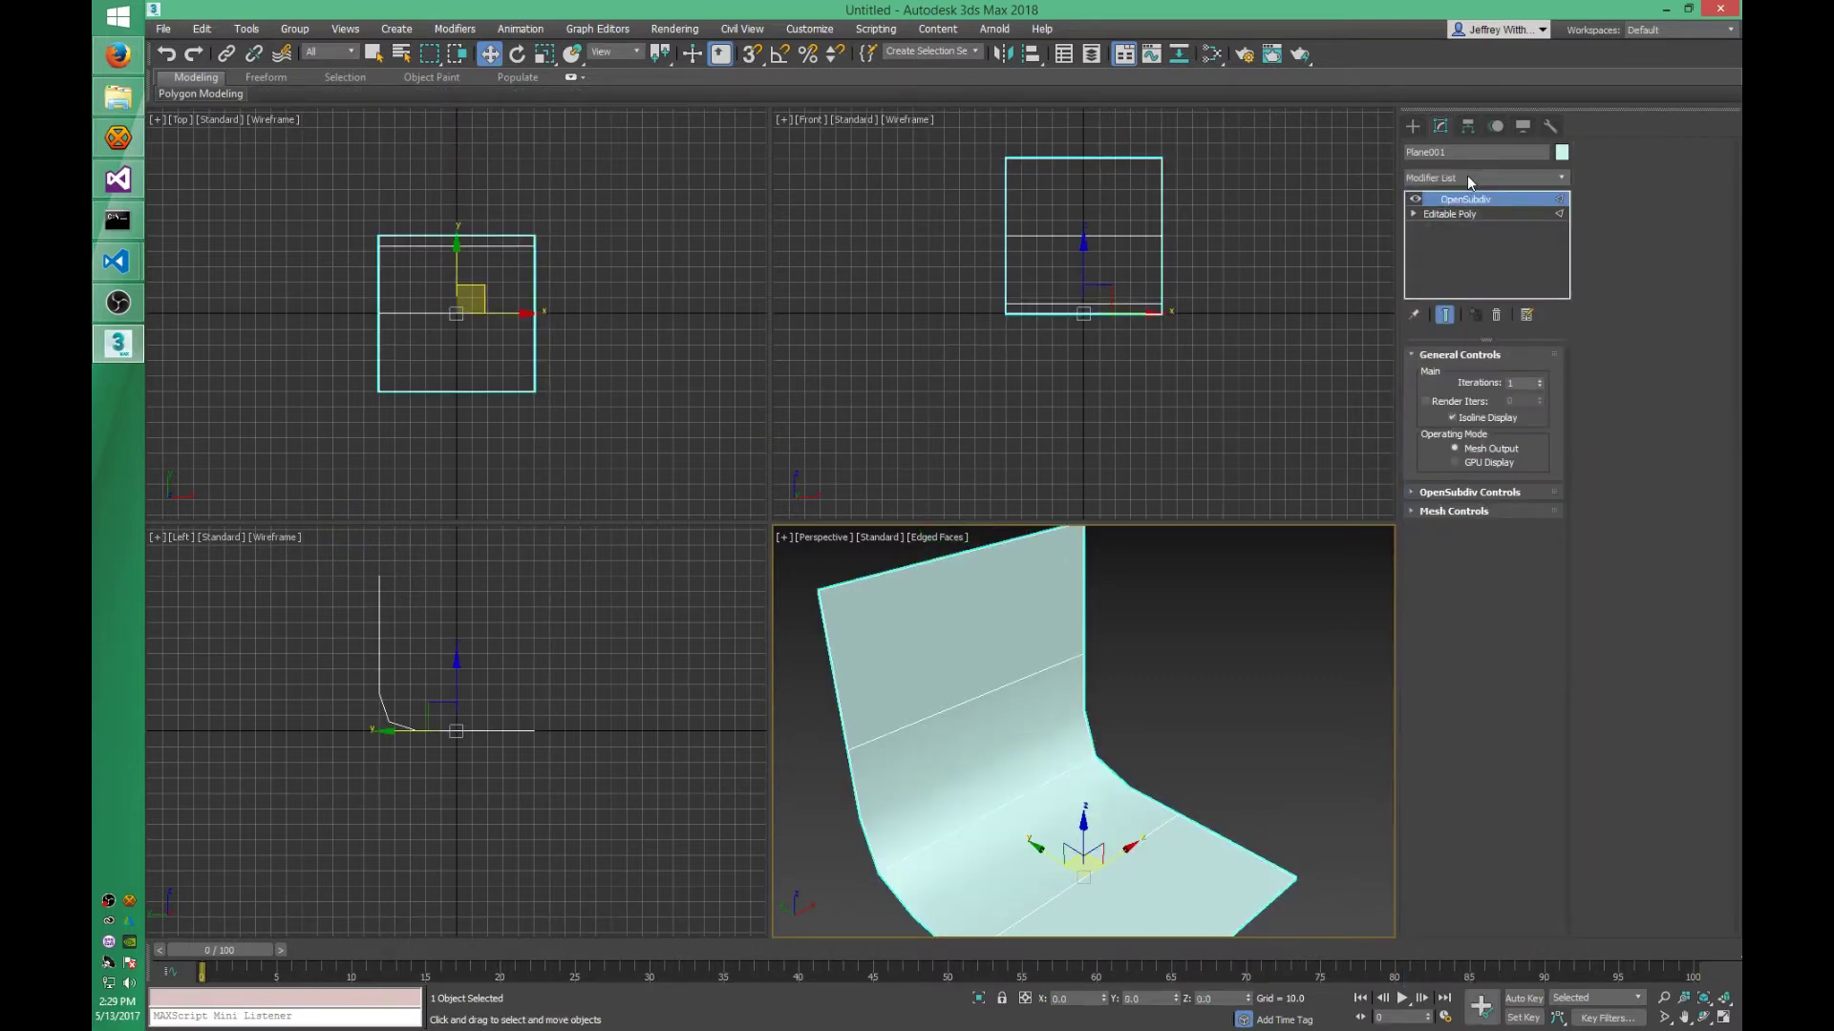
left_click(1541, 385)
left_click(1540, 380)
left_click(1539, 380)
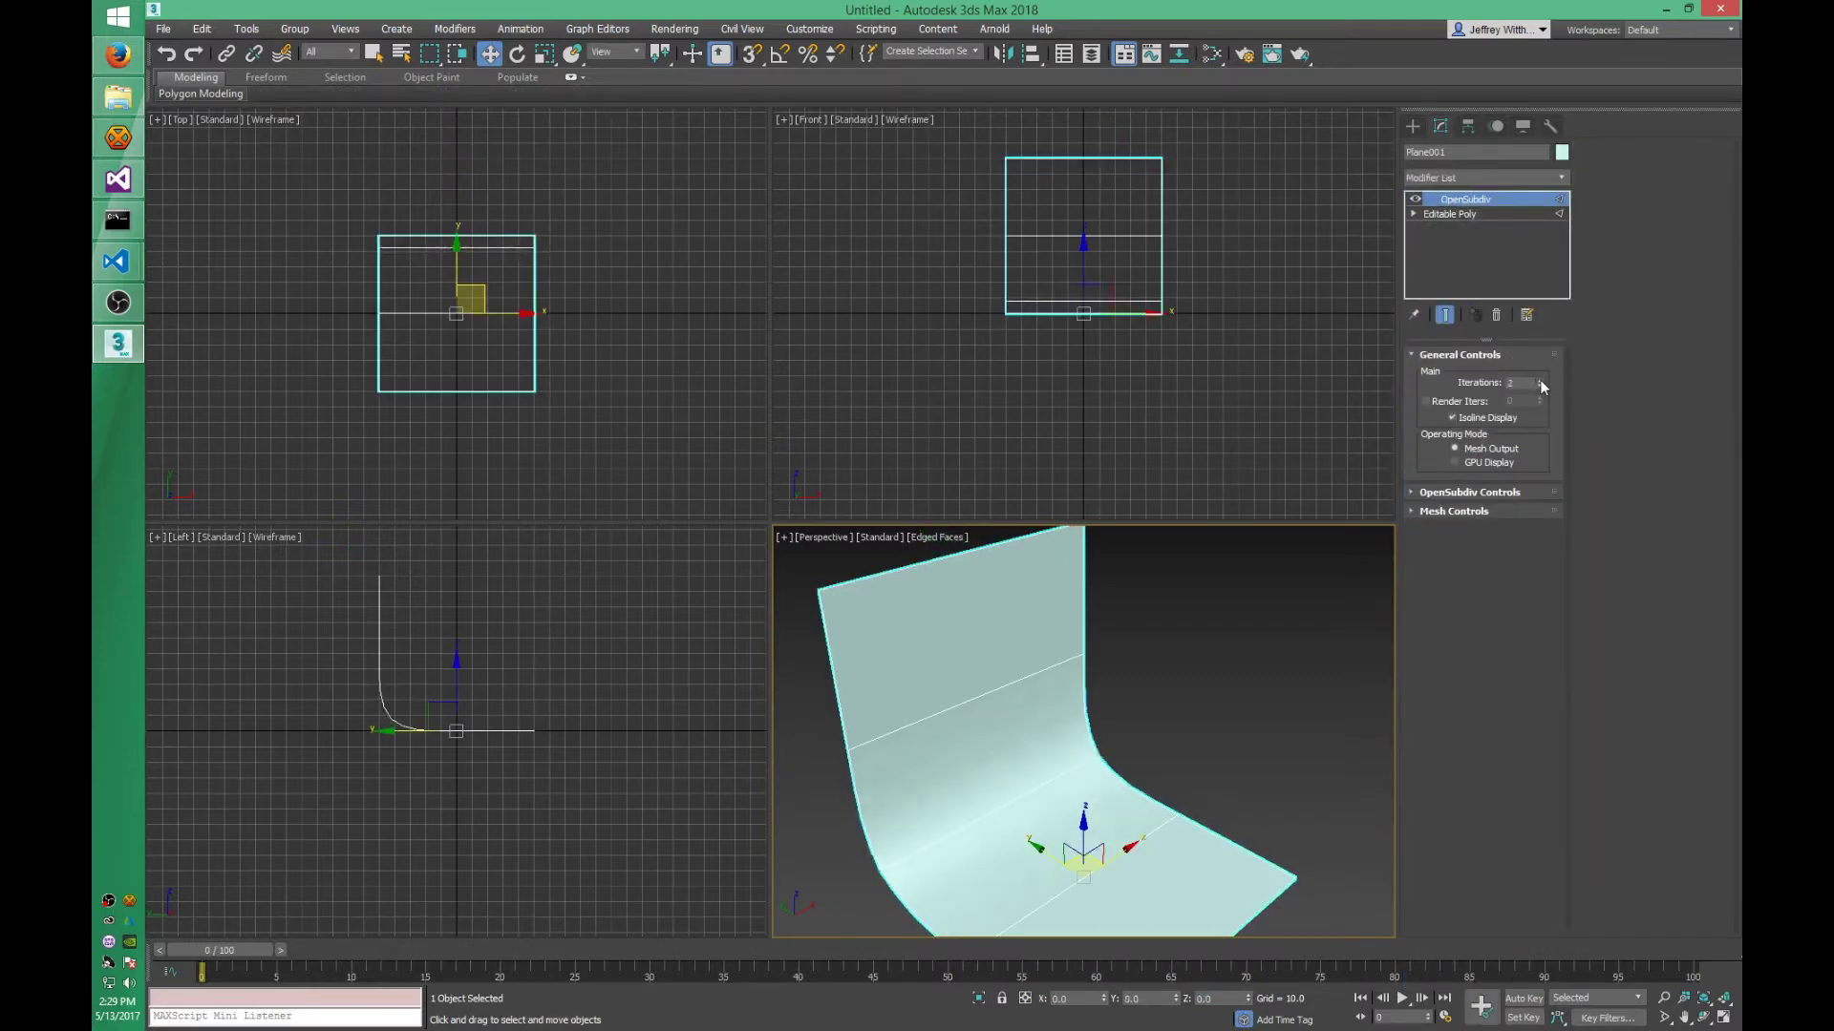
left_click(1539, 380)
left_click(1539, 380)
- Create a teapot near the centre of the backdrop's floor
middle_click_drag(1092, 840, 1189, 830, "alt")
left_click(1412, 125)
left_click(1447, 304)
left_click(1504, 504)
middle_click_drag(1108, 725, 1092, 723, "alt")
scroll(1091, 723, "up", 3)
left_click_drag(1085, 722, 1318, 589)
right_click(1327, 573)
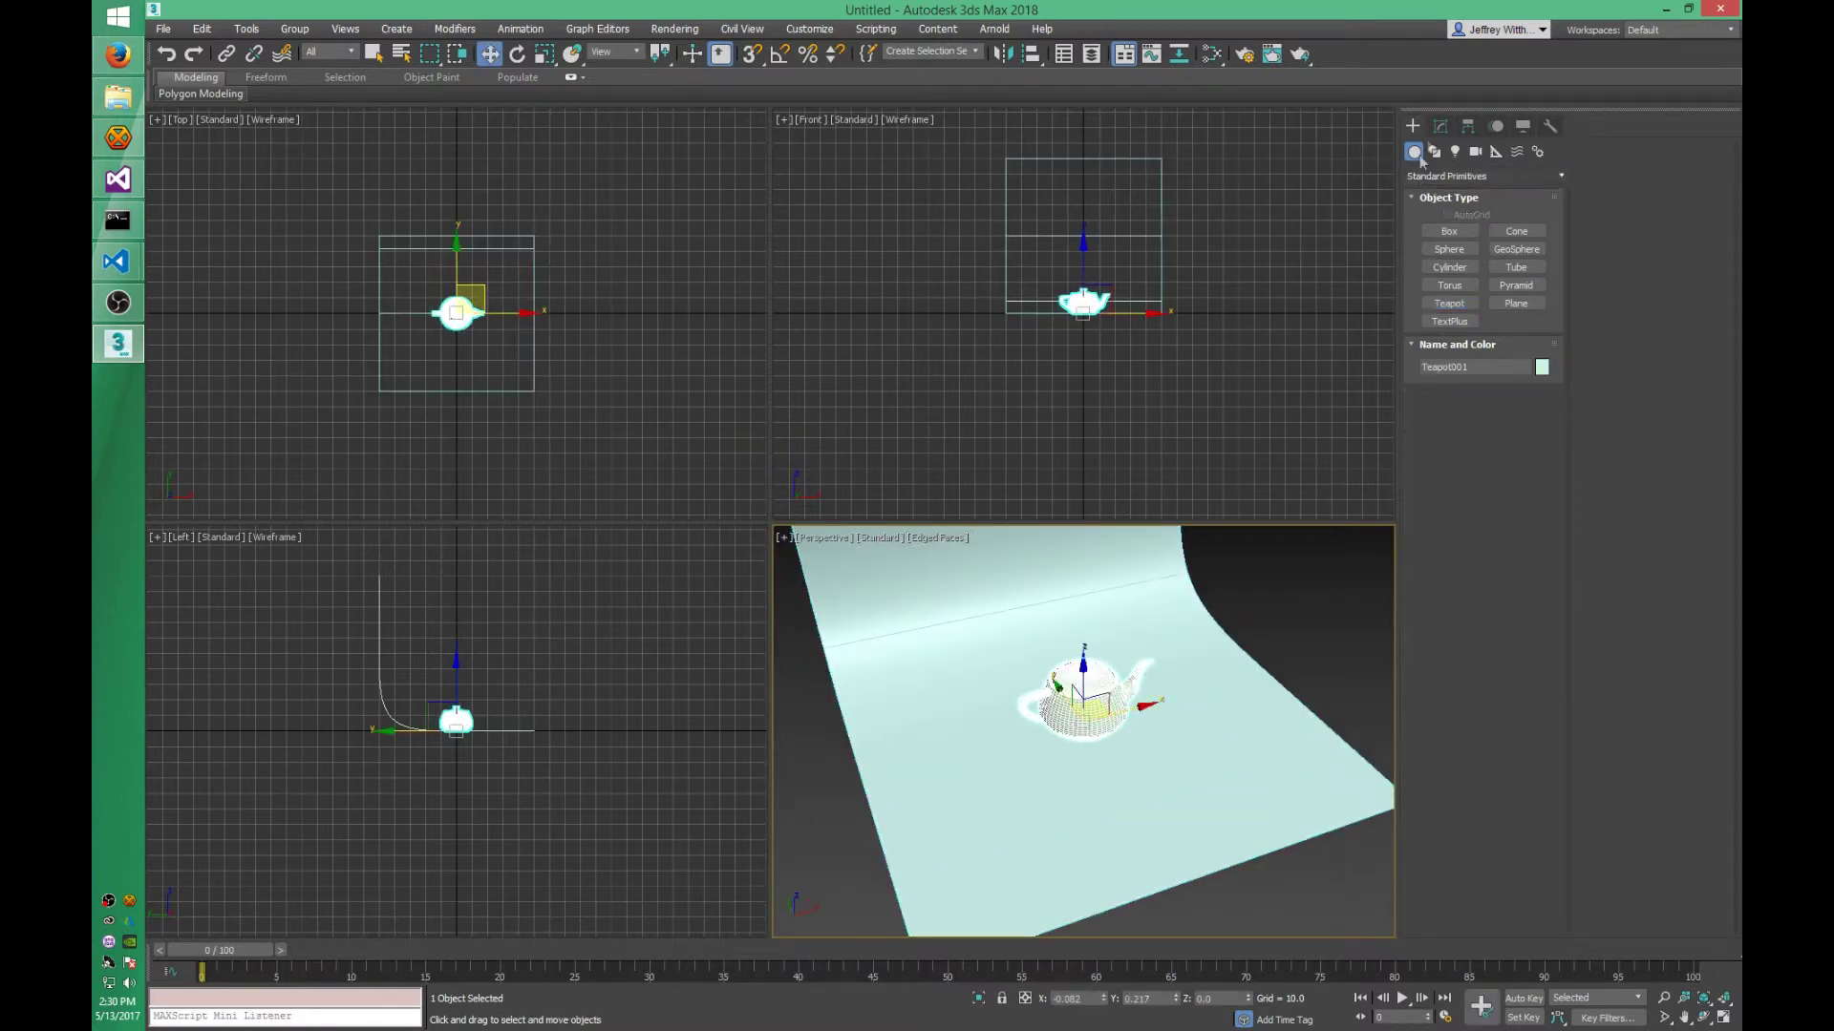
- Set the teapot's radius to 10 and position it at X 0, Y 0
left_click(1440, 125)
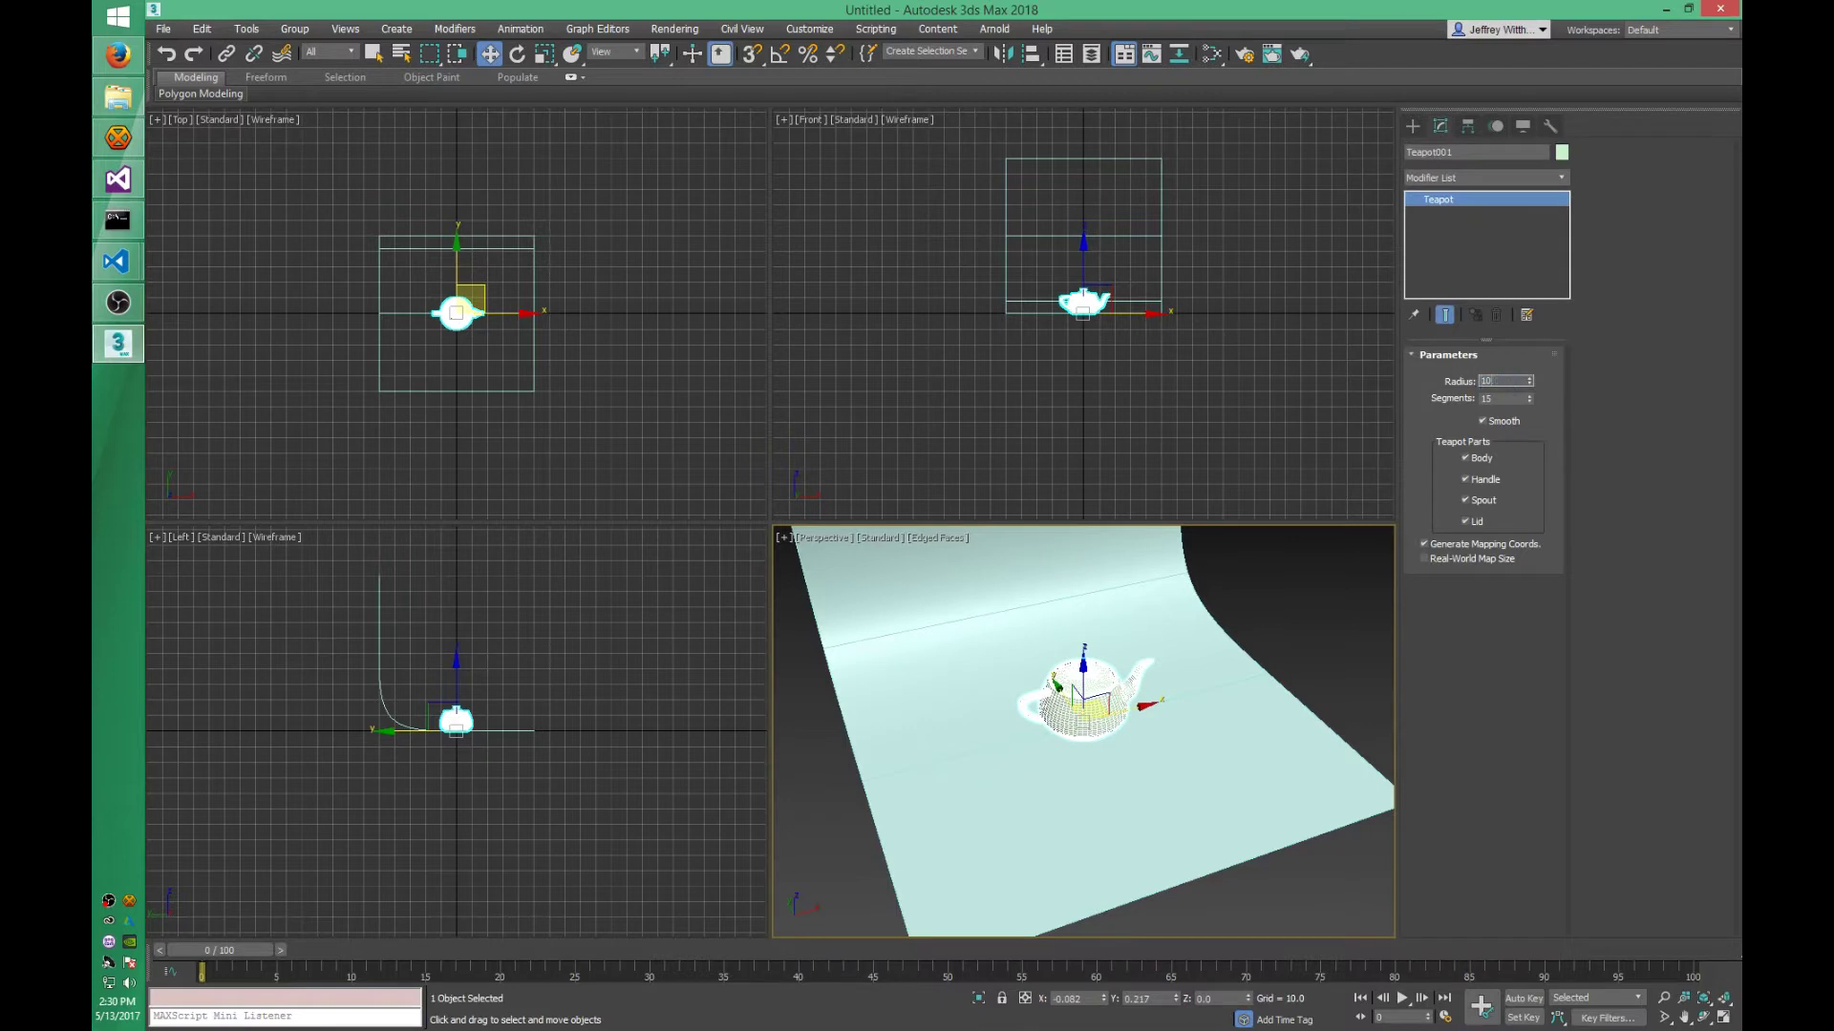
type("0")
key("Tab")
type("0")
key("Return")
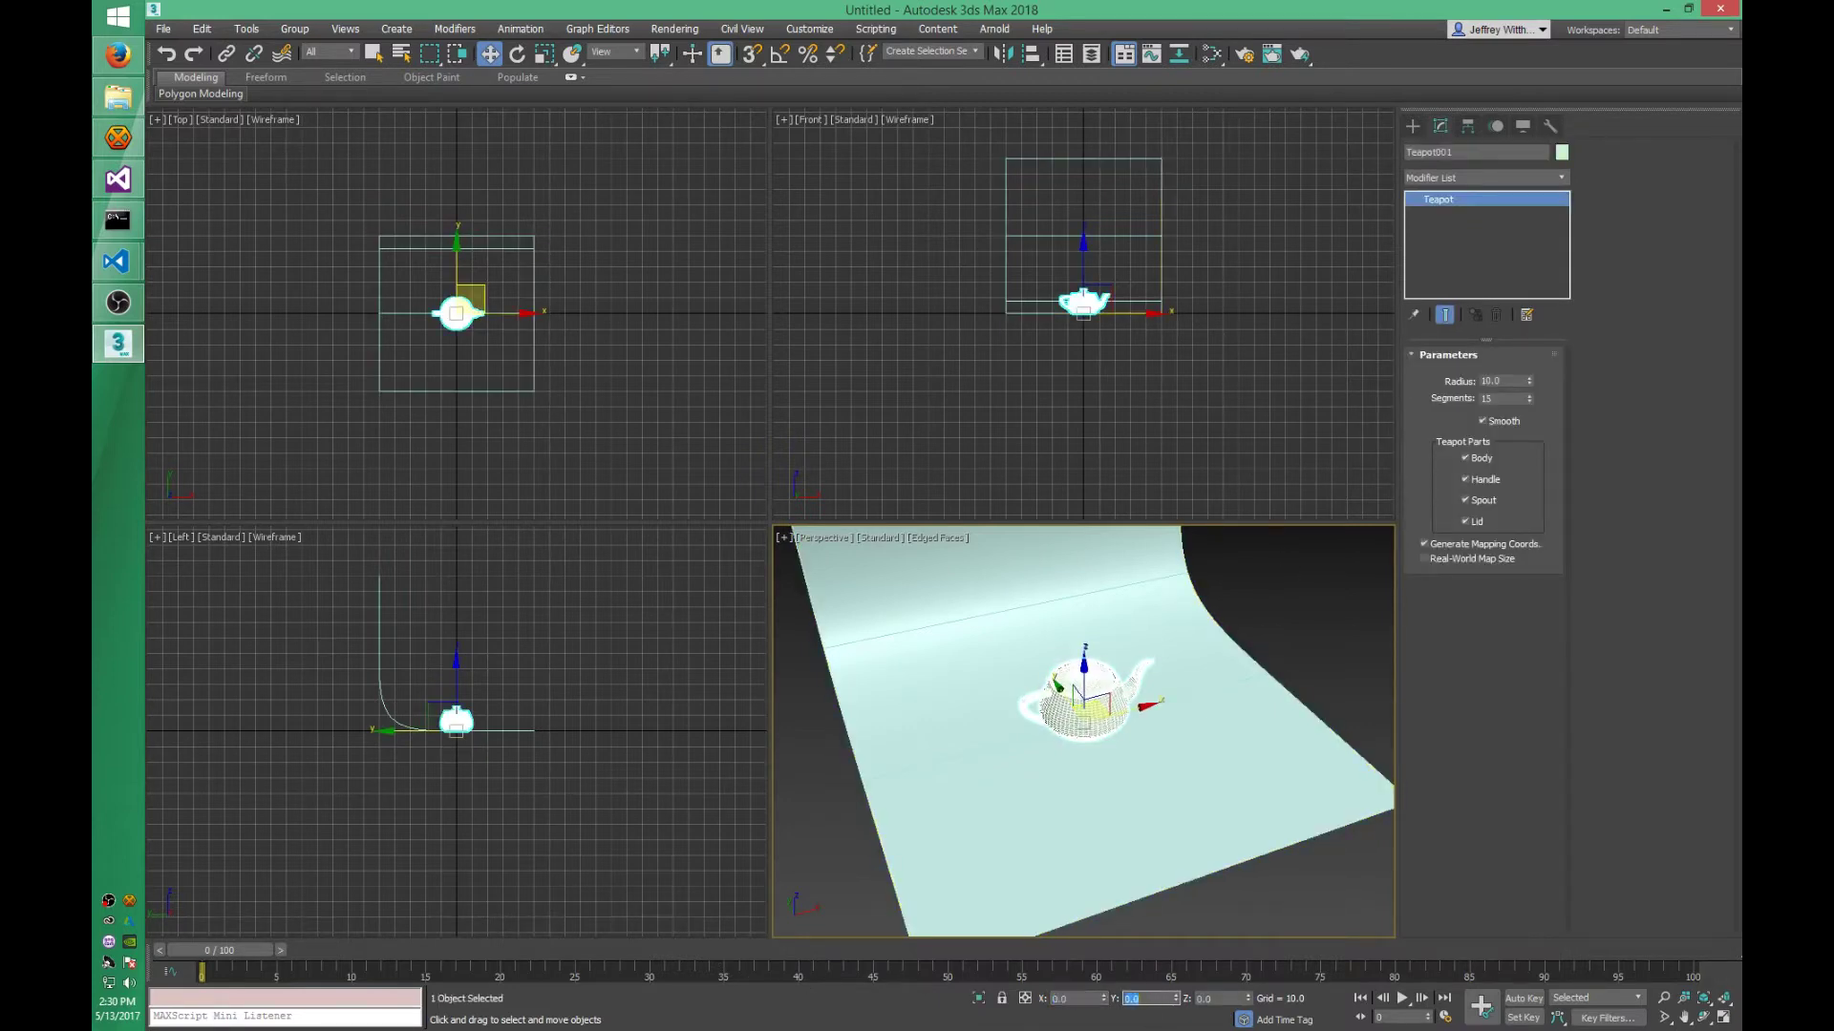
left_click(1295, 626)
middle_click_drag(993, 753, 1172, 703, "alt")
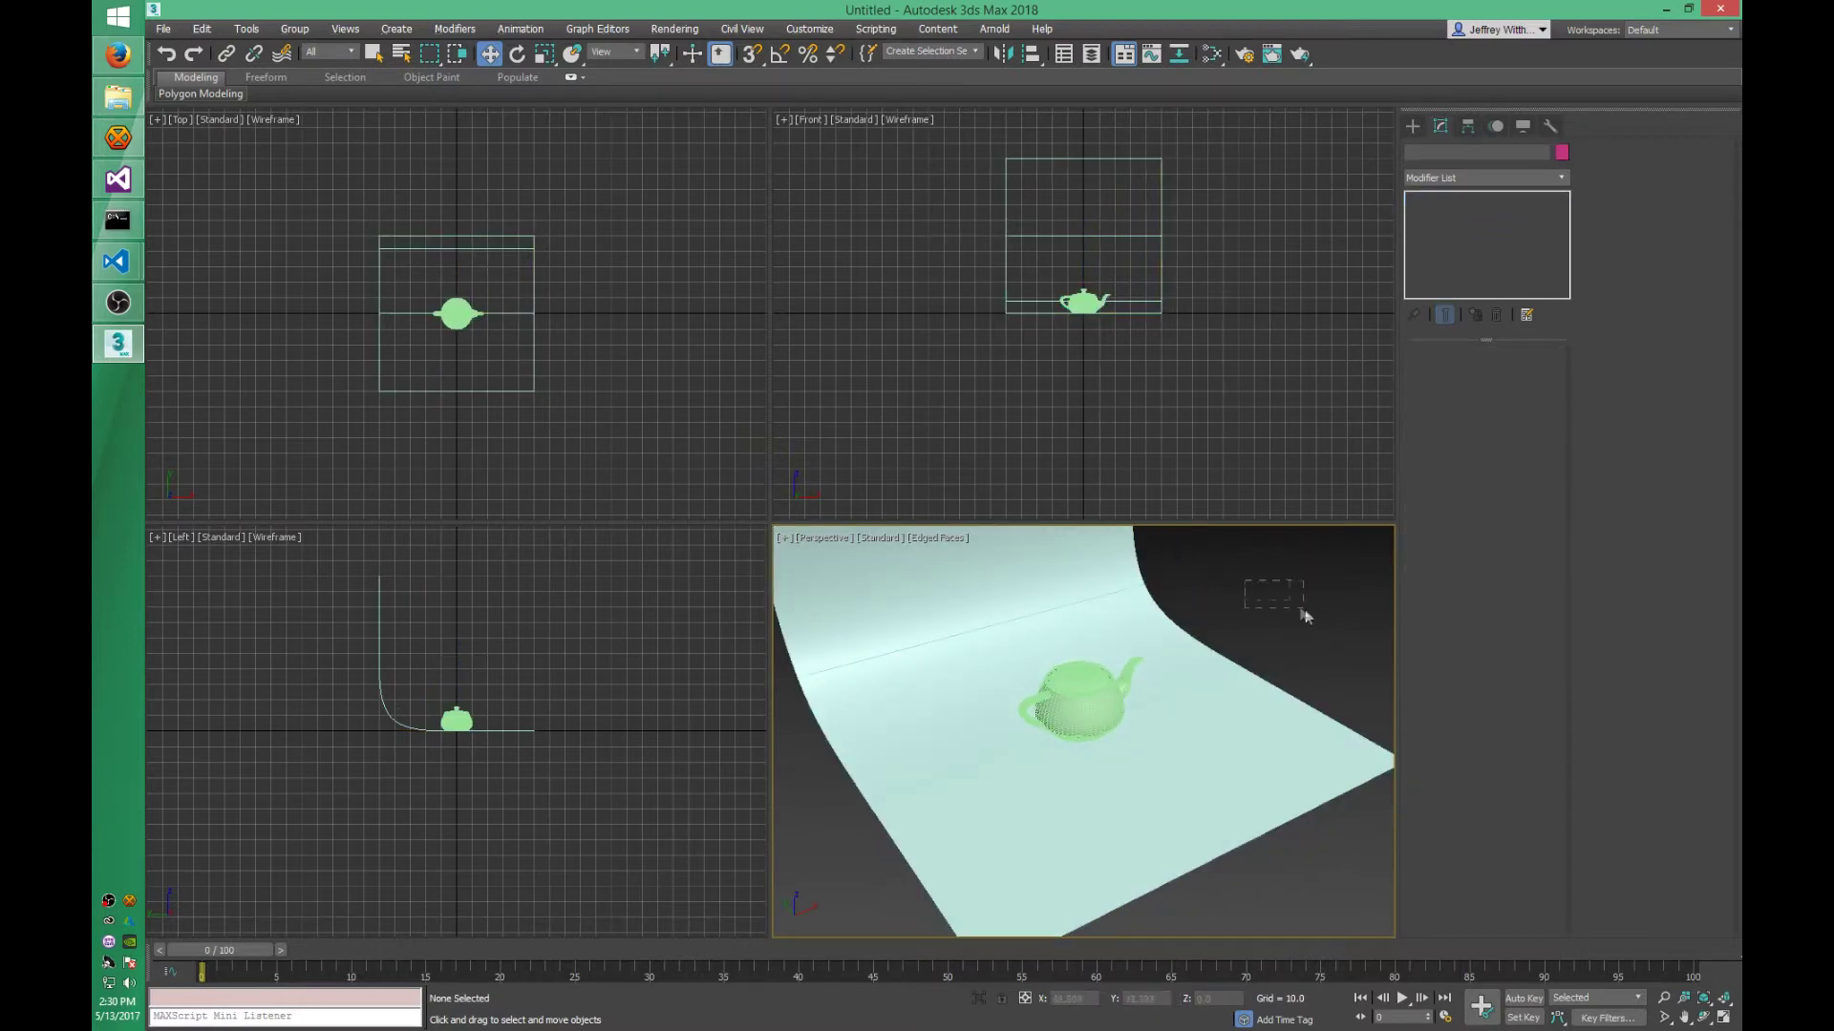
- Add a Physical Material node in the Slate Material Editor and open its parameters
key("m")
left_click_drag(556, 265, 898, 302)
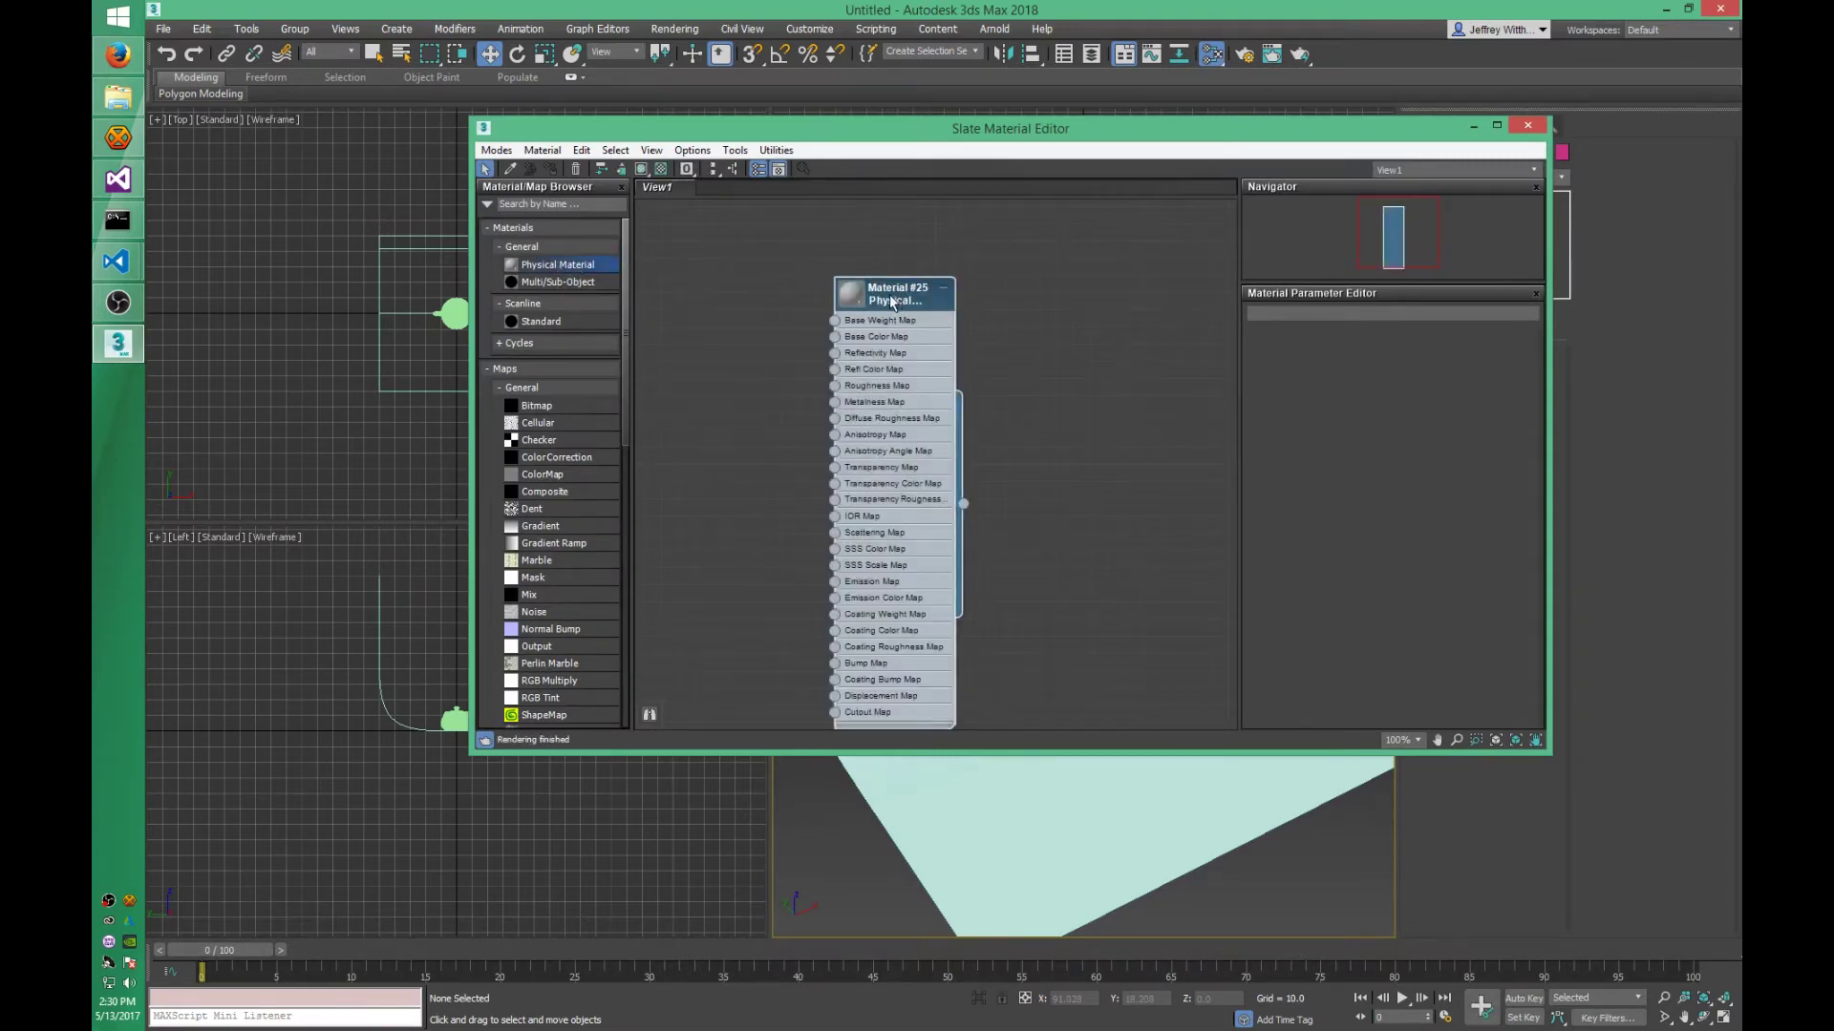
double_click(891, 302)
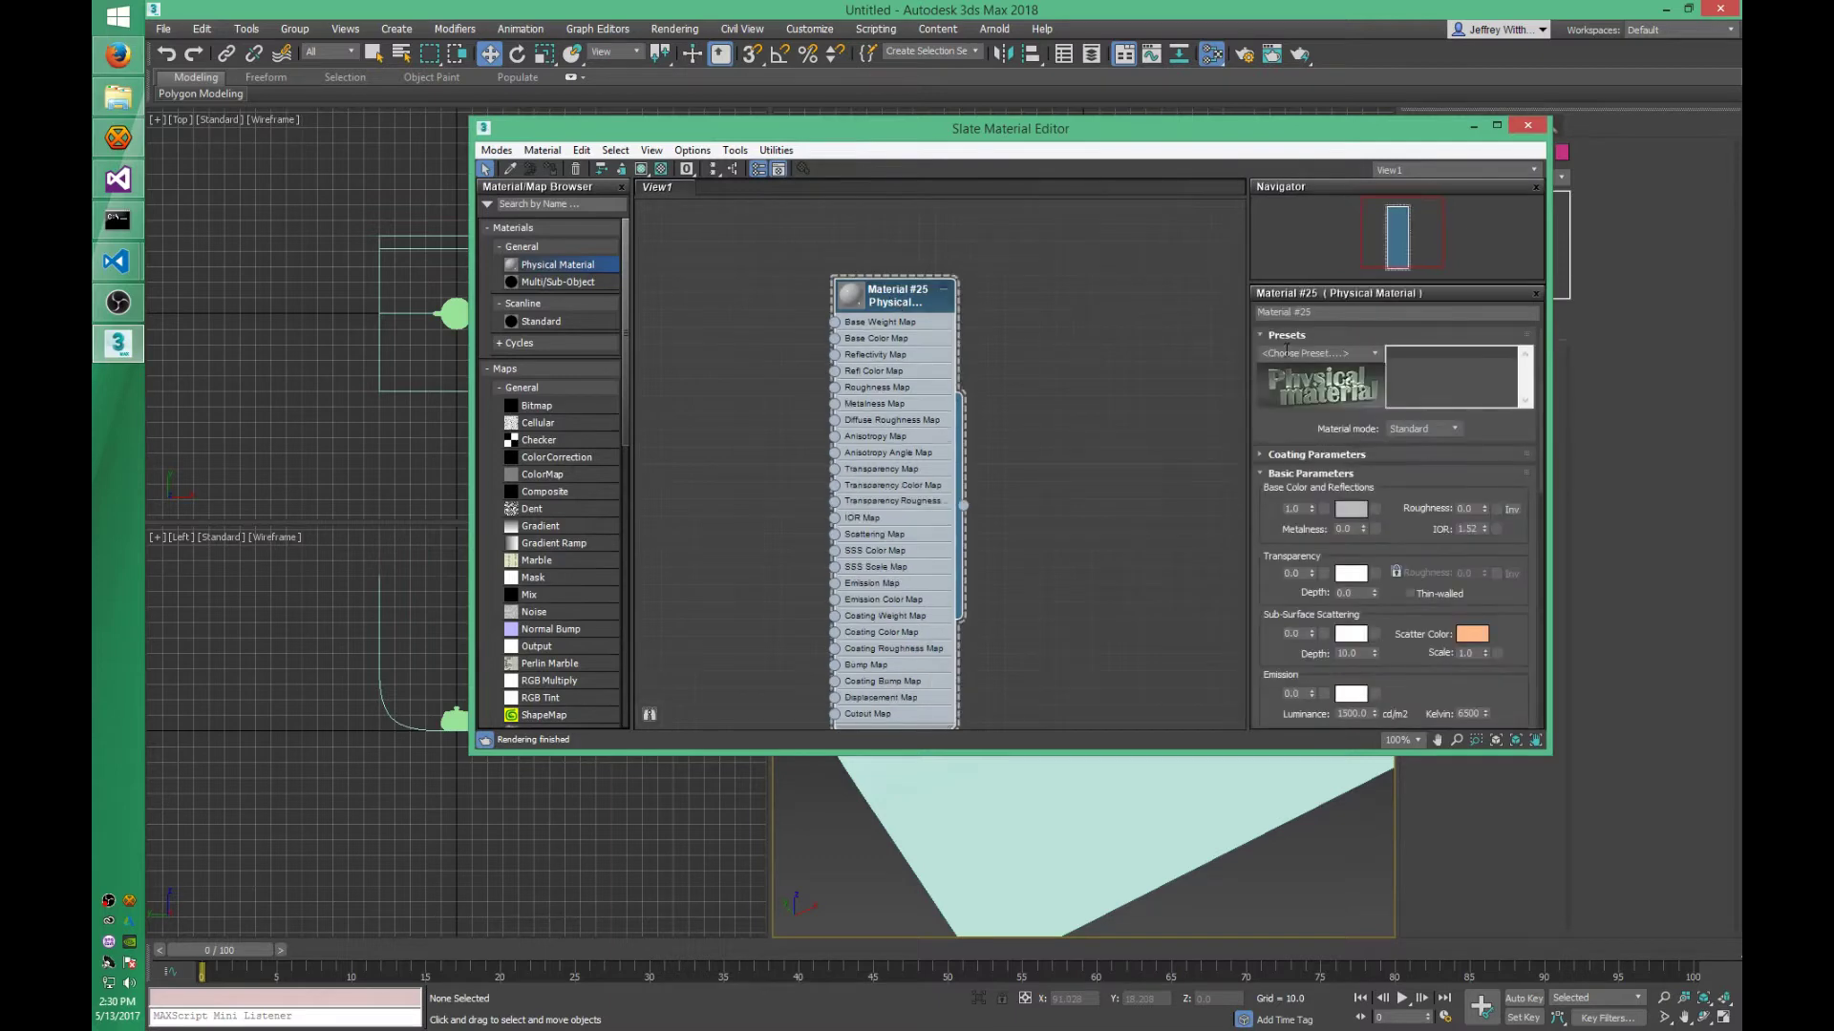
left_click_drag(1008, 126, 905, 143)
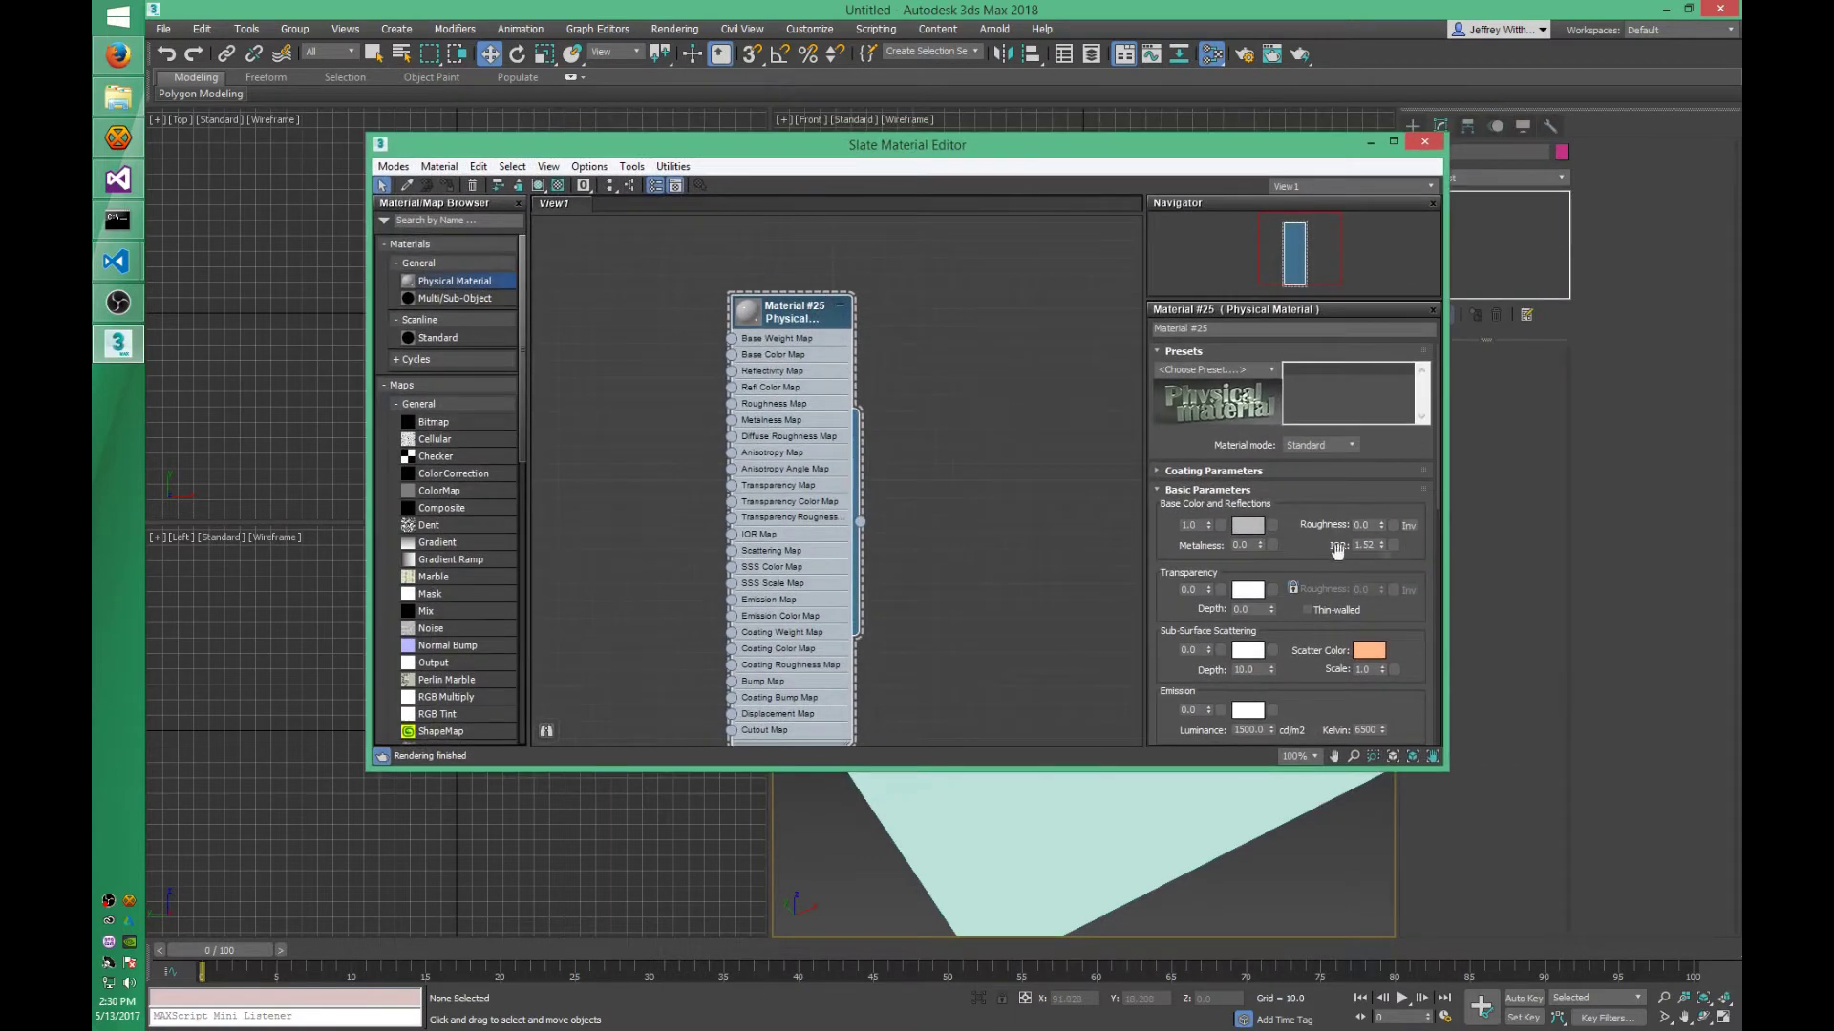
- Look through the physical material's parameters and set its material mode to Advanced
left_click_drag(1178, 552, 1179, 435)
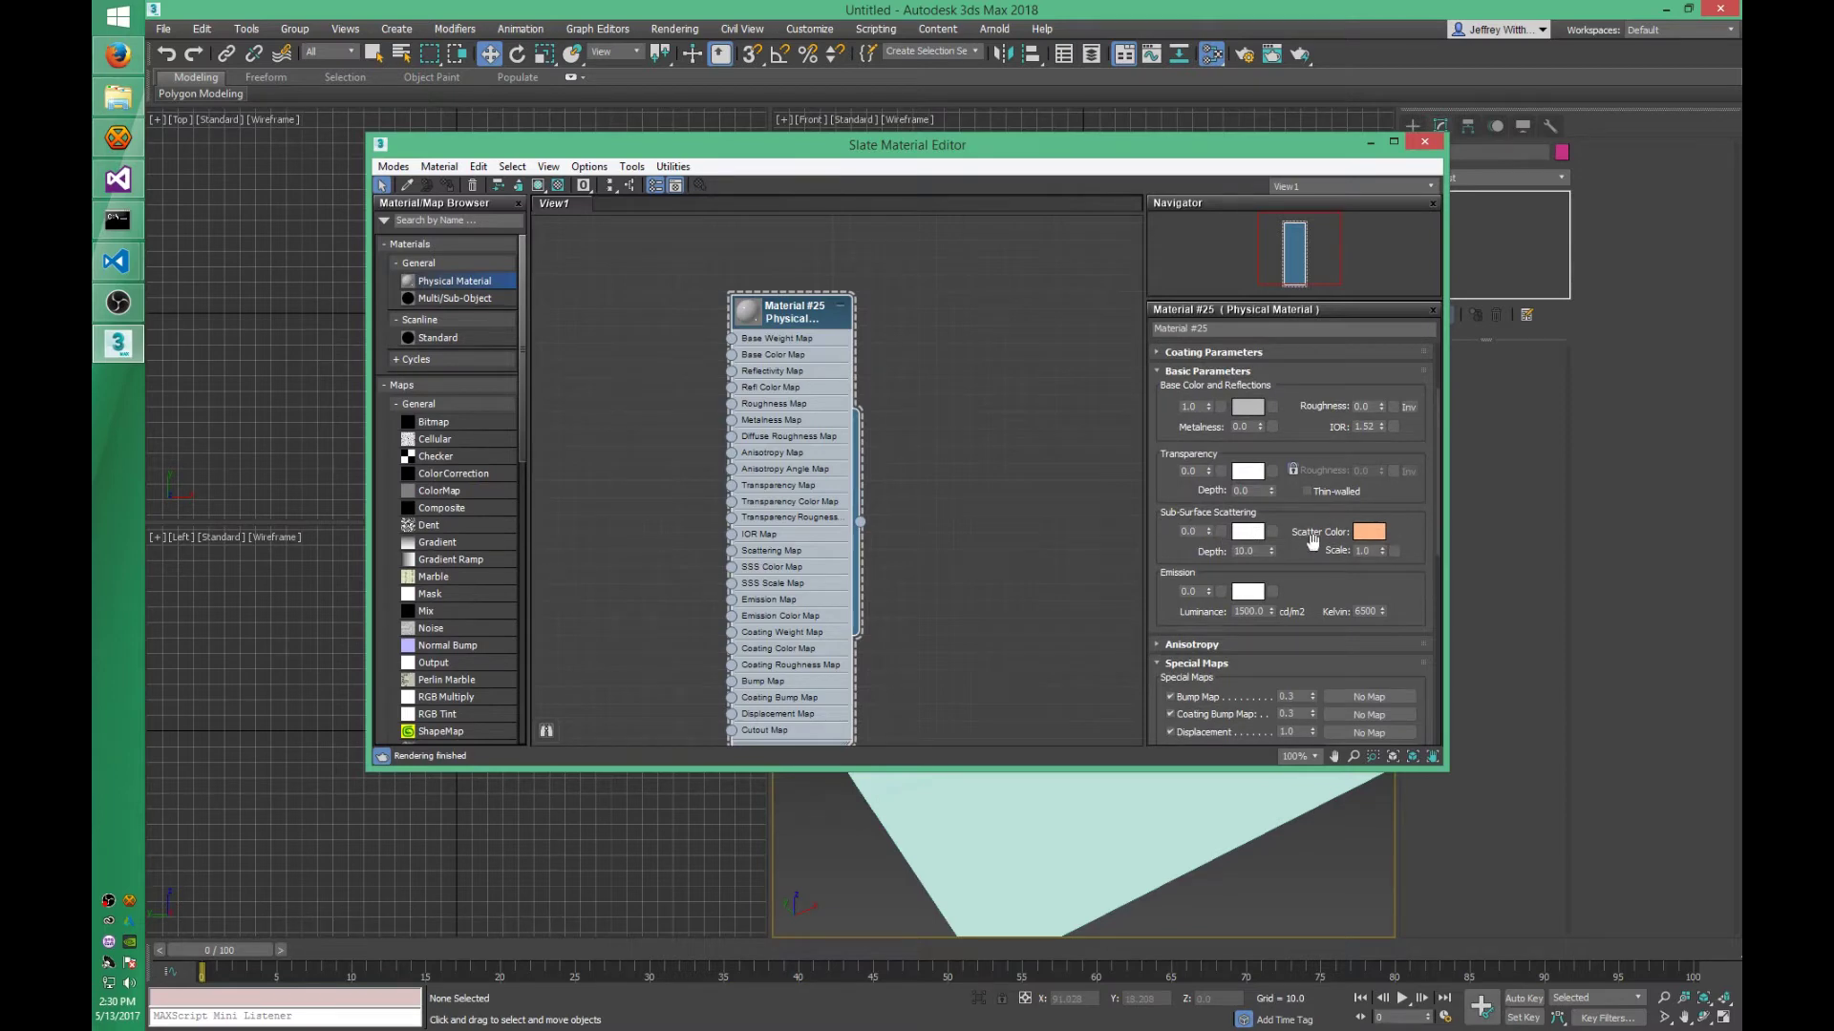
left_click_drag(1285, 500, 1353, 533)
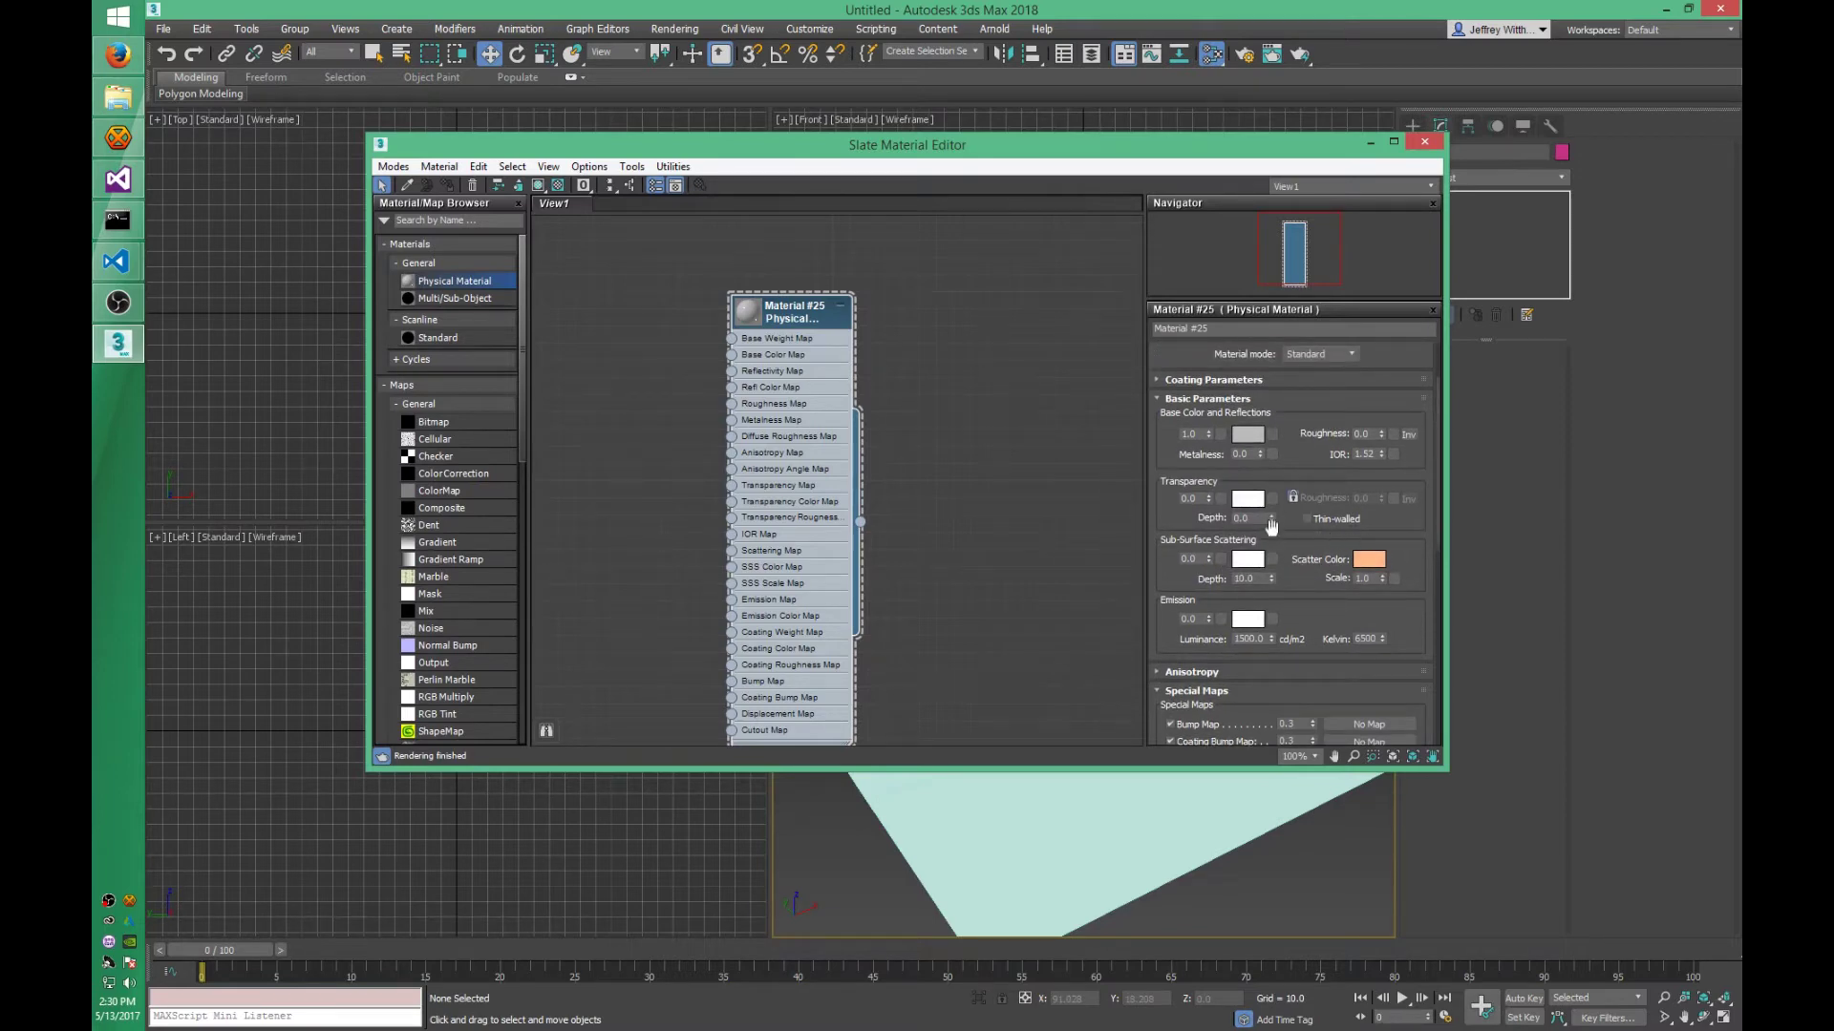
left_click_drag(1295, 522, 1294, 561)
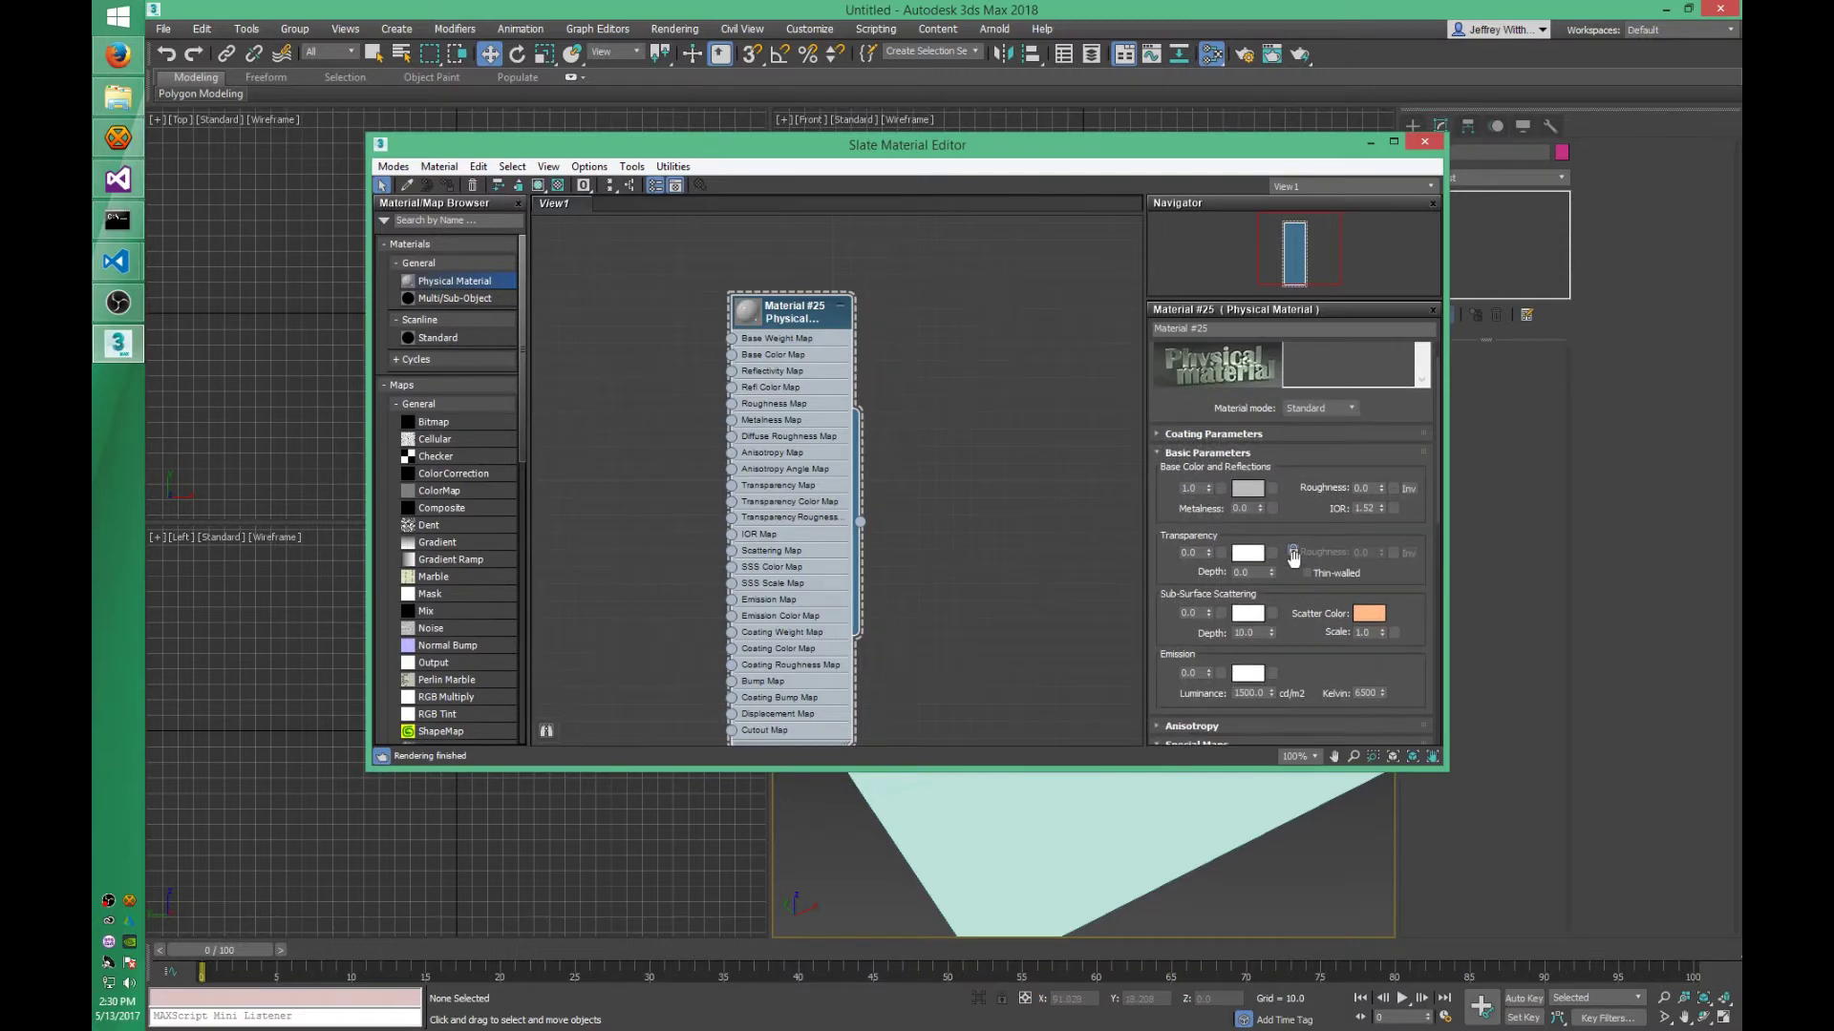
left_click_drag(1301, 535, 1299, 547)
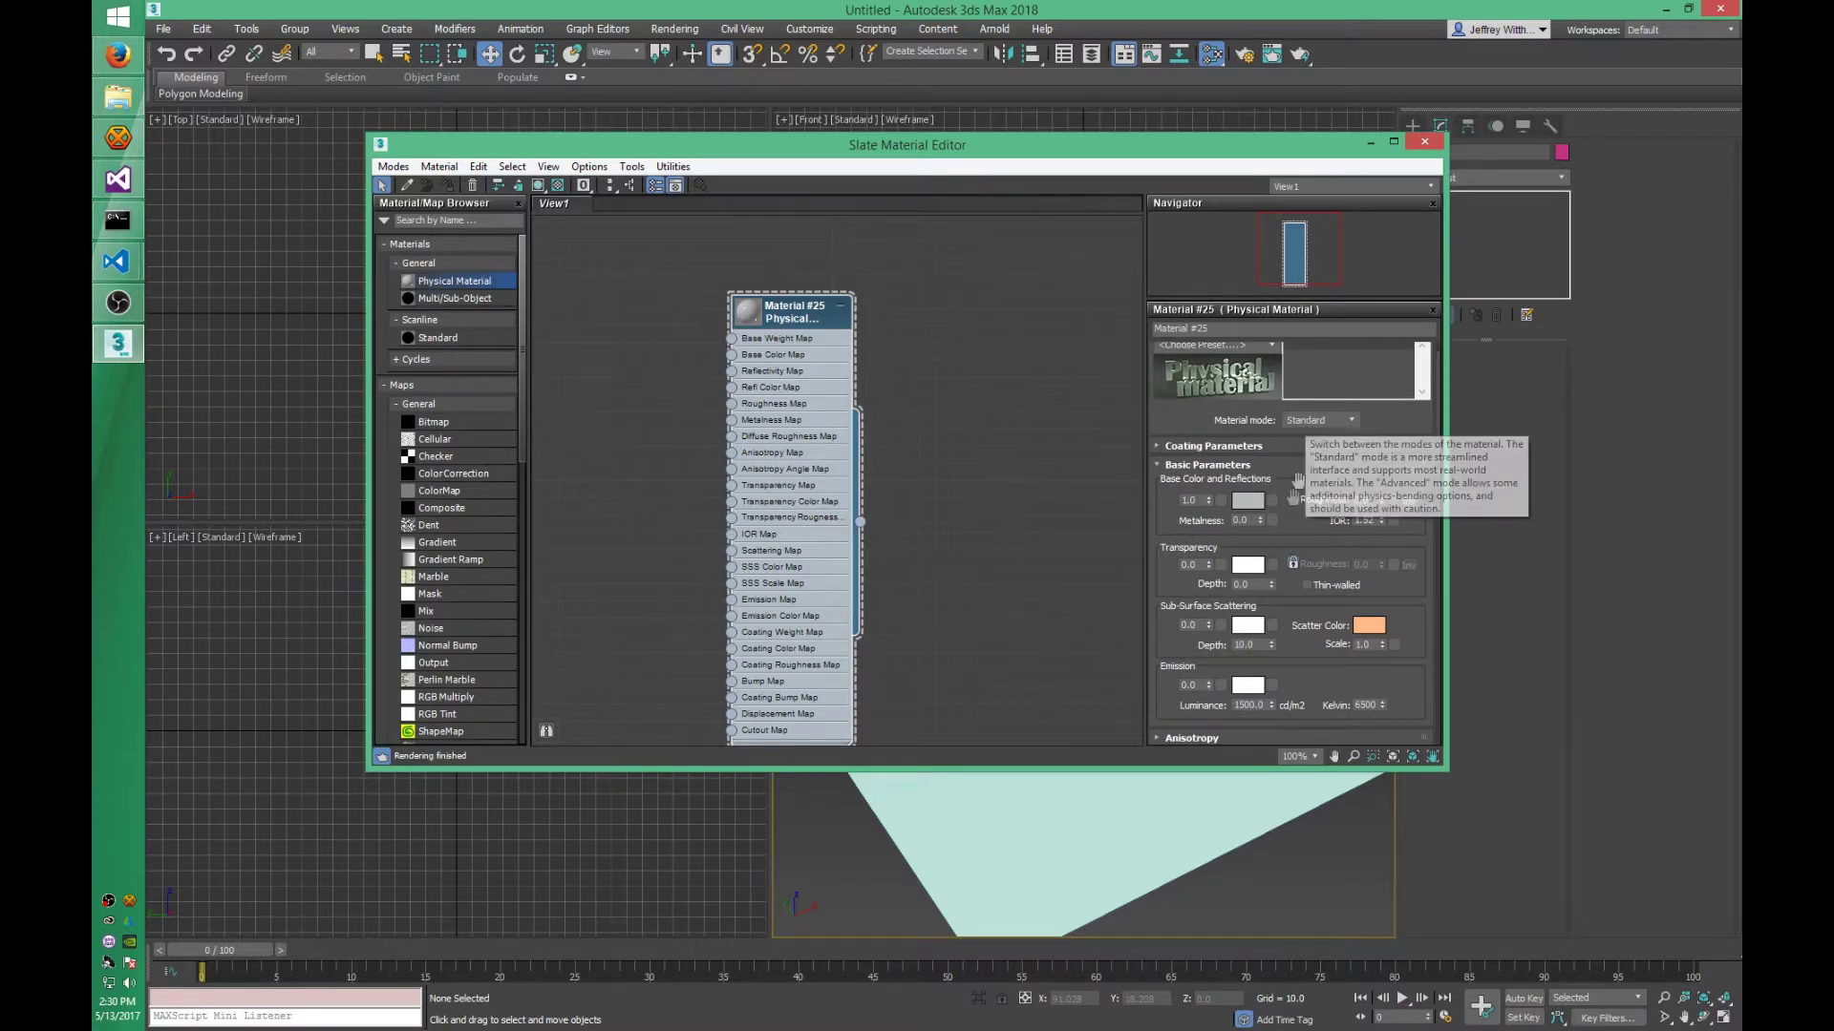
left_click_drag(1288, 494, 1289, 521)
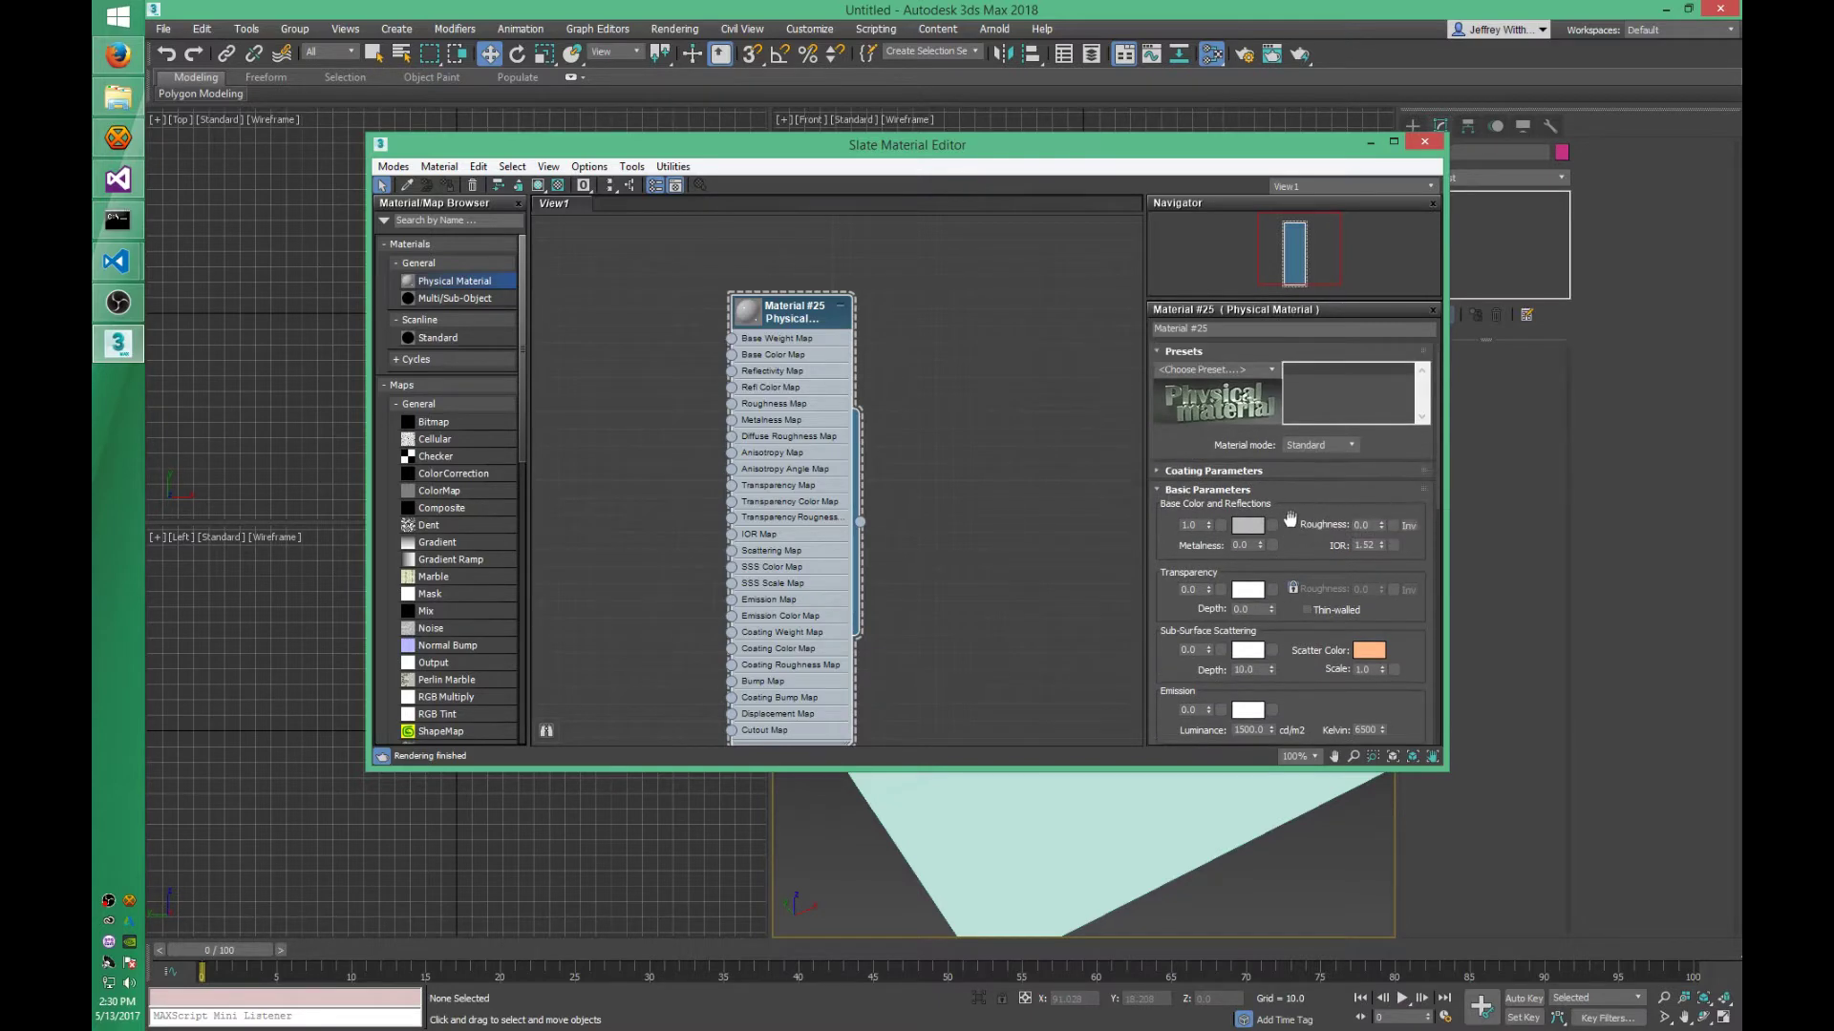
left_click(1323, 446)
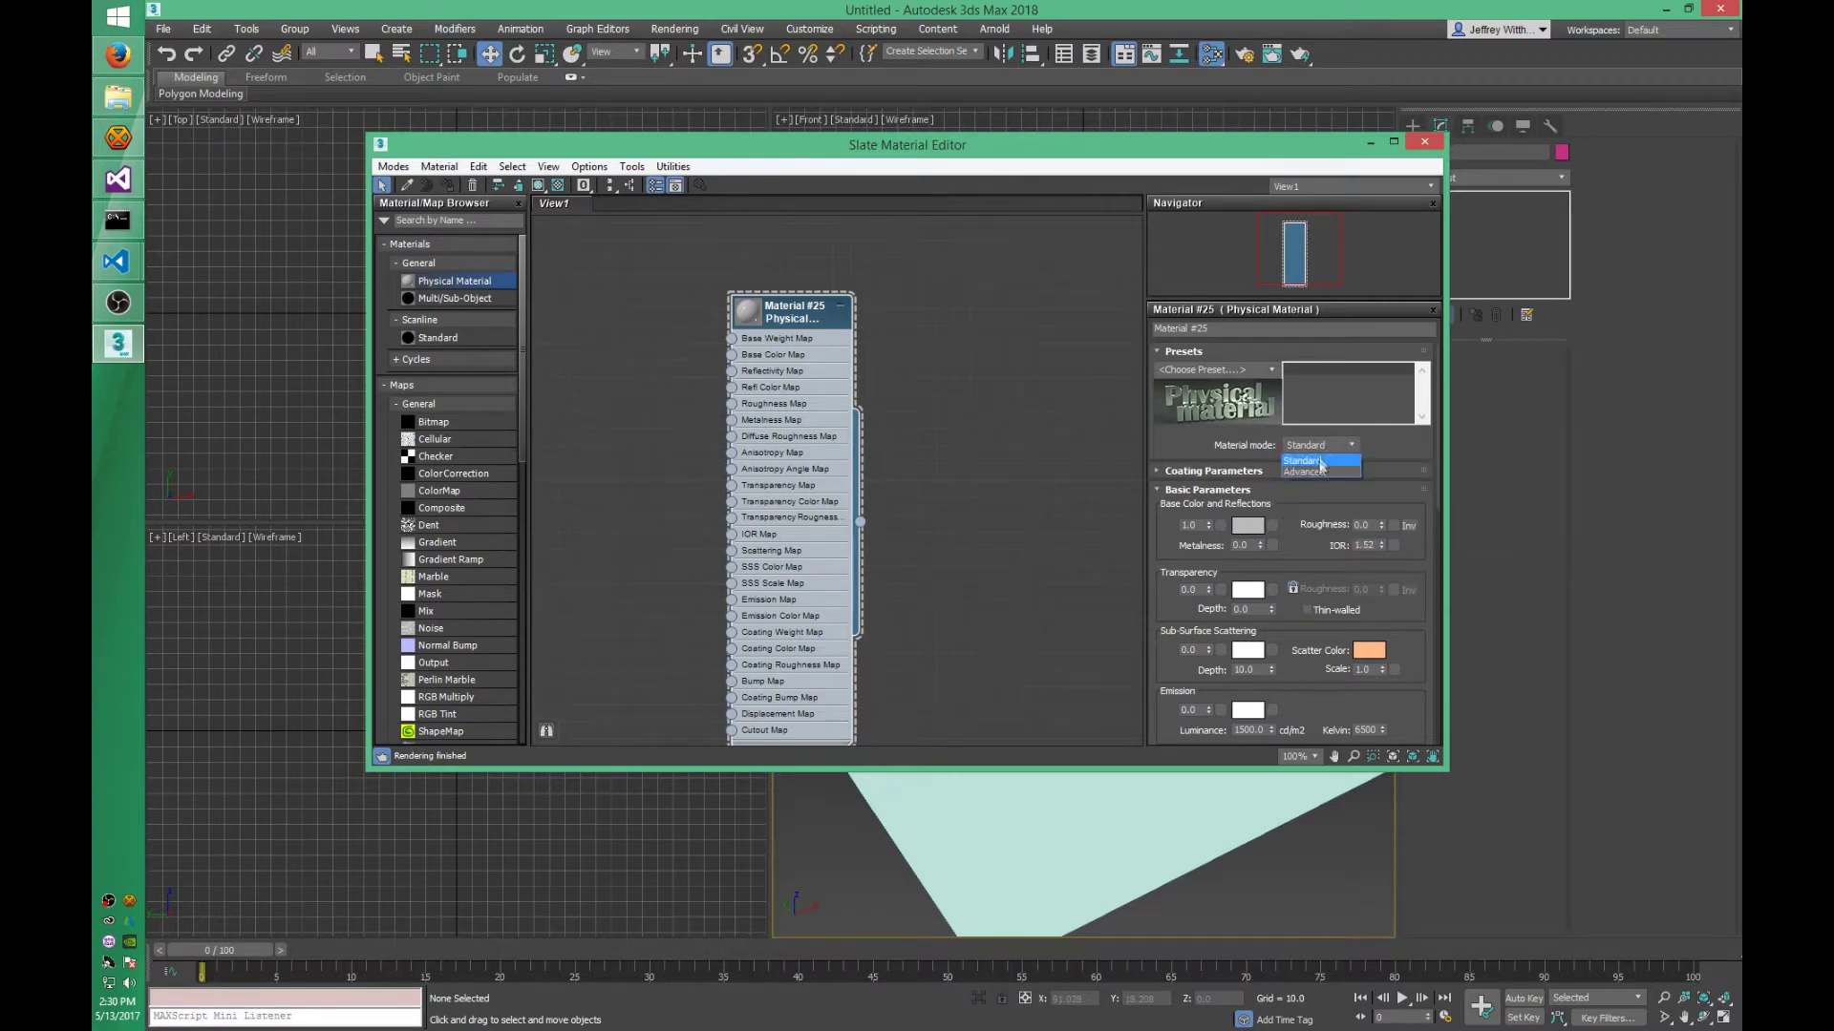
left_click(1316, 468)
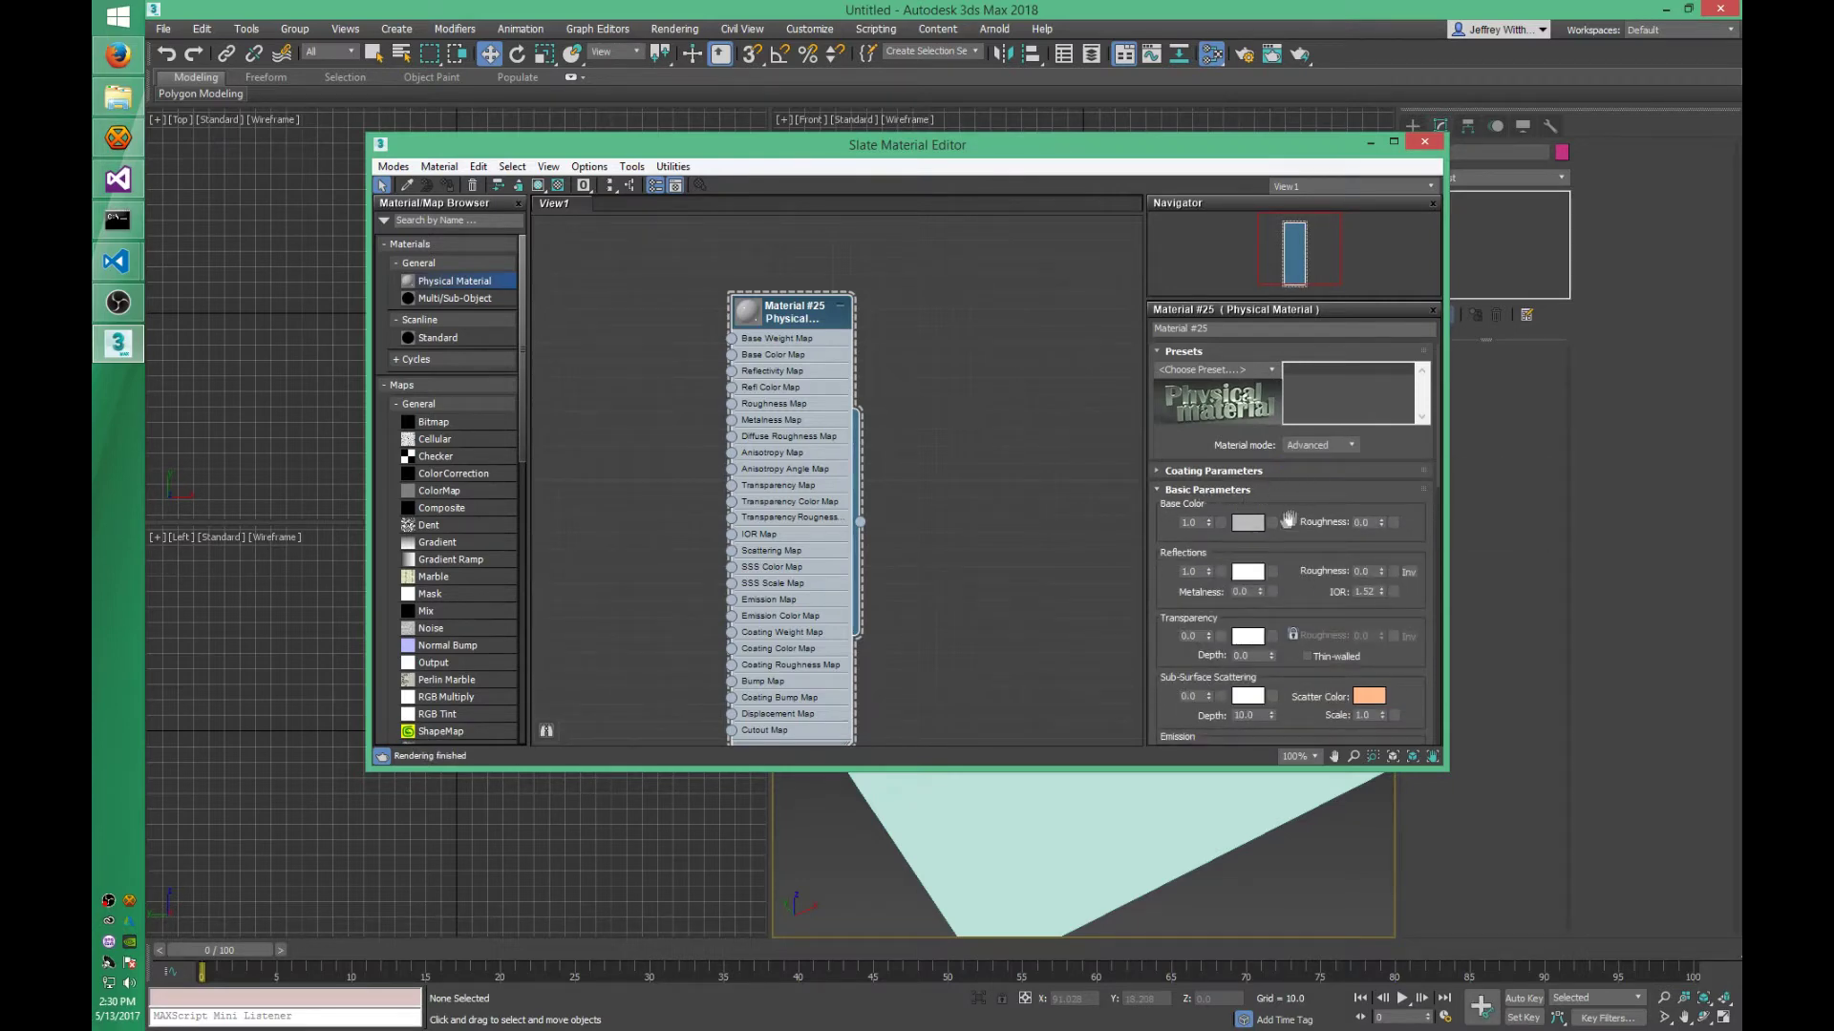
- Set the physical material's reflection weight to 0 and assign the material to the curved backdrop
left_click_drag(1088, 155, 1082, 420)
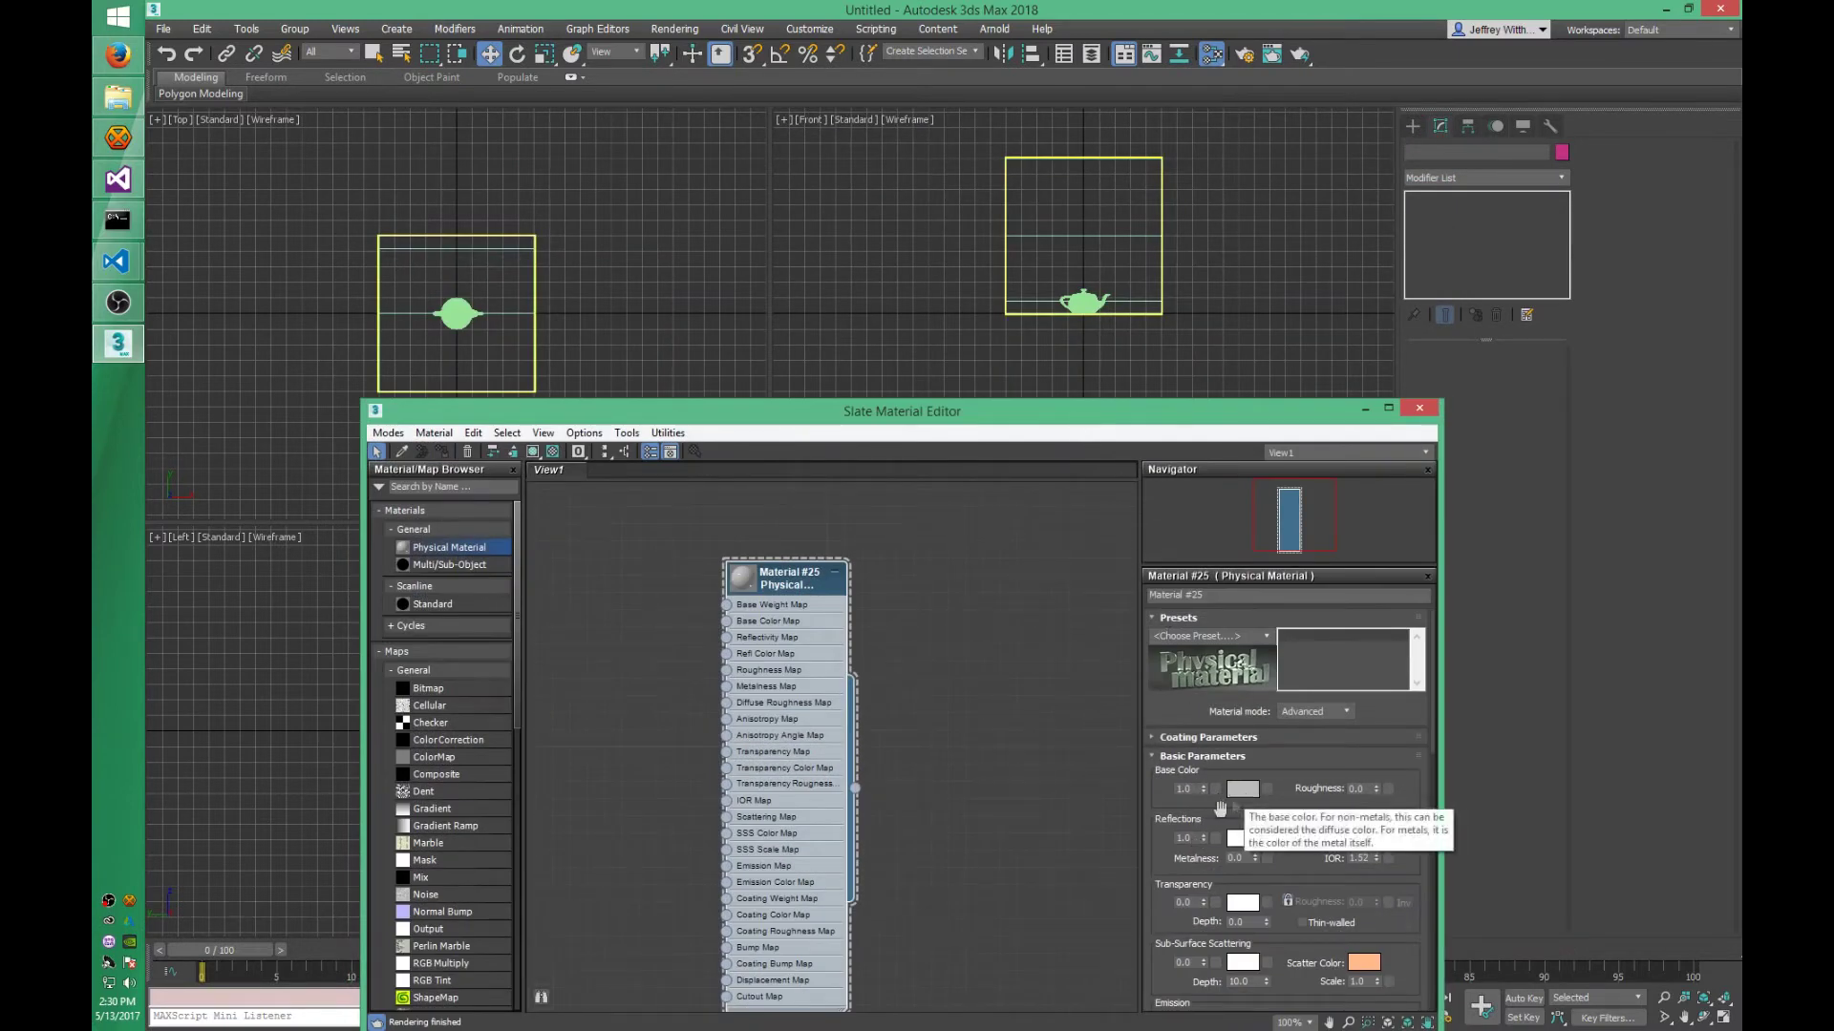
left_click(1203, 838)
type("0")
key("Return")
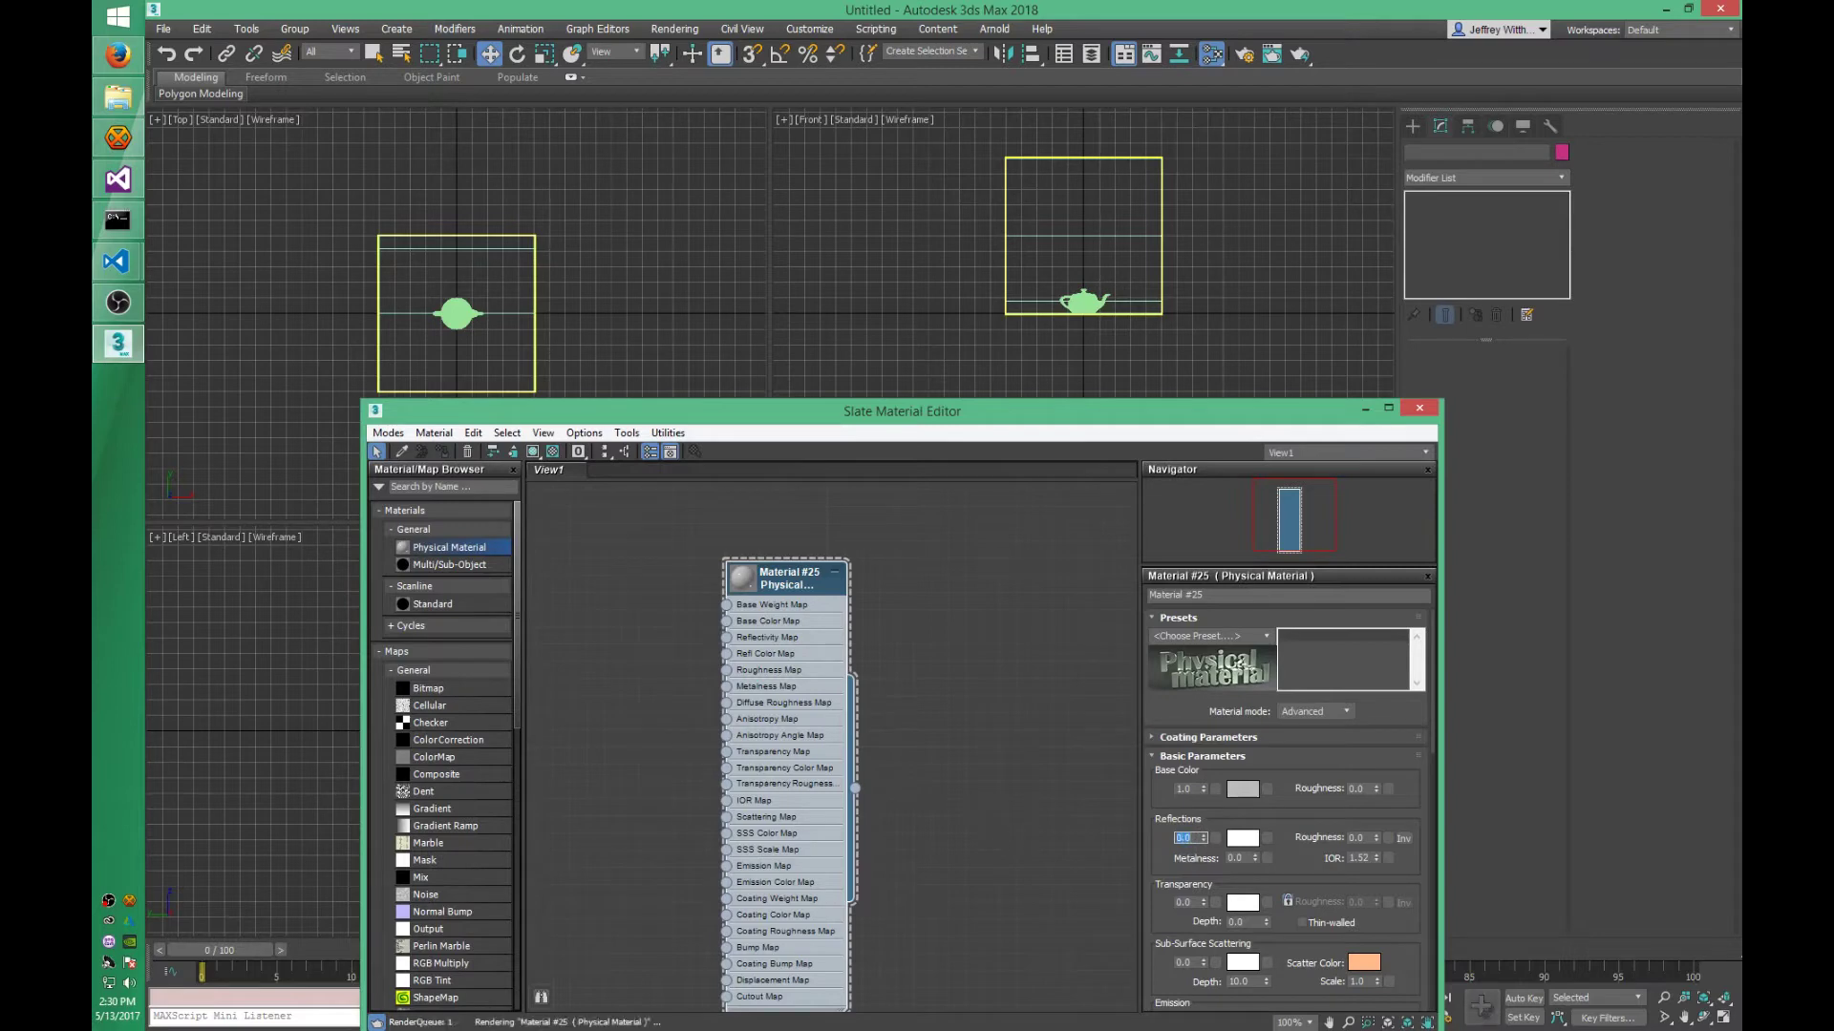
left_click_drag(893, 427, 1012, 853)
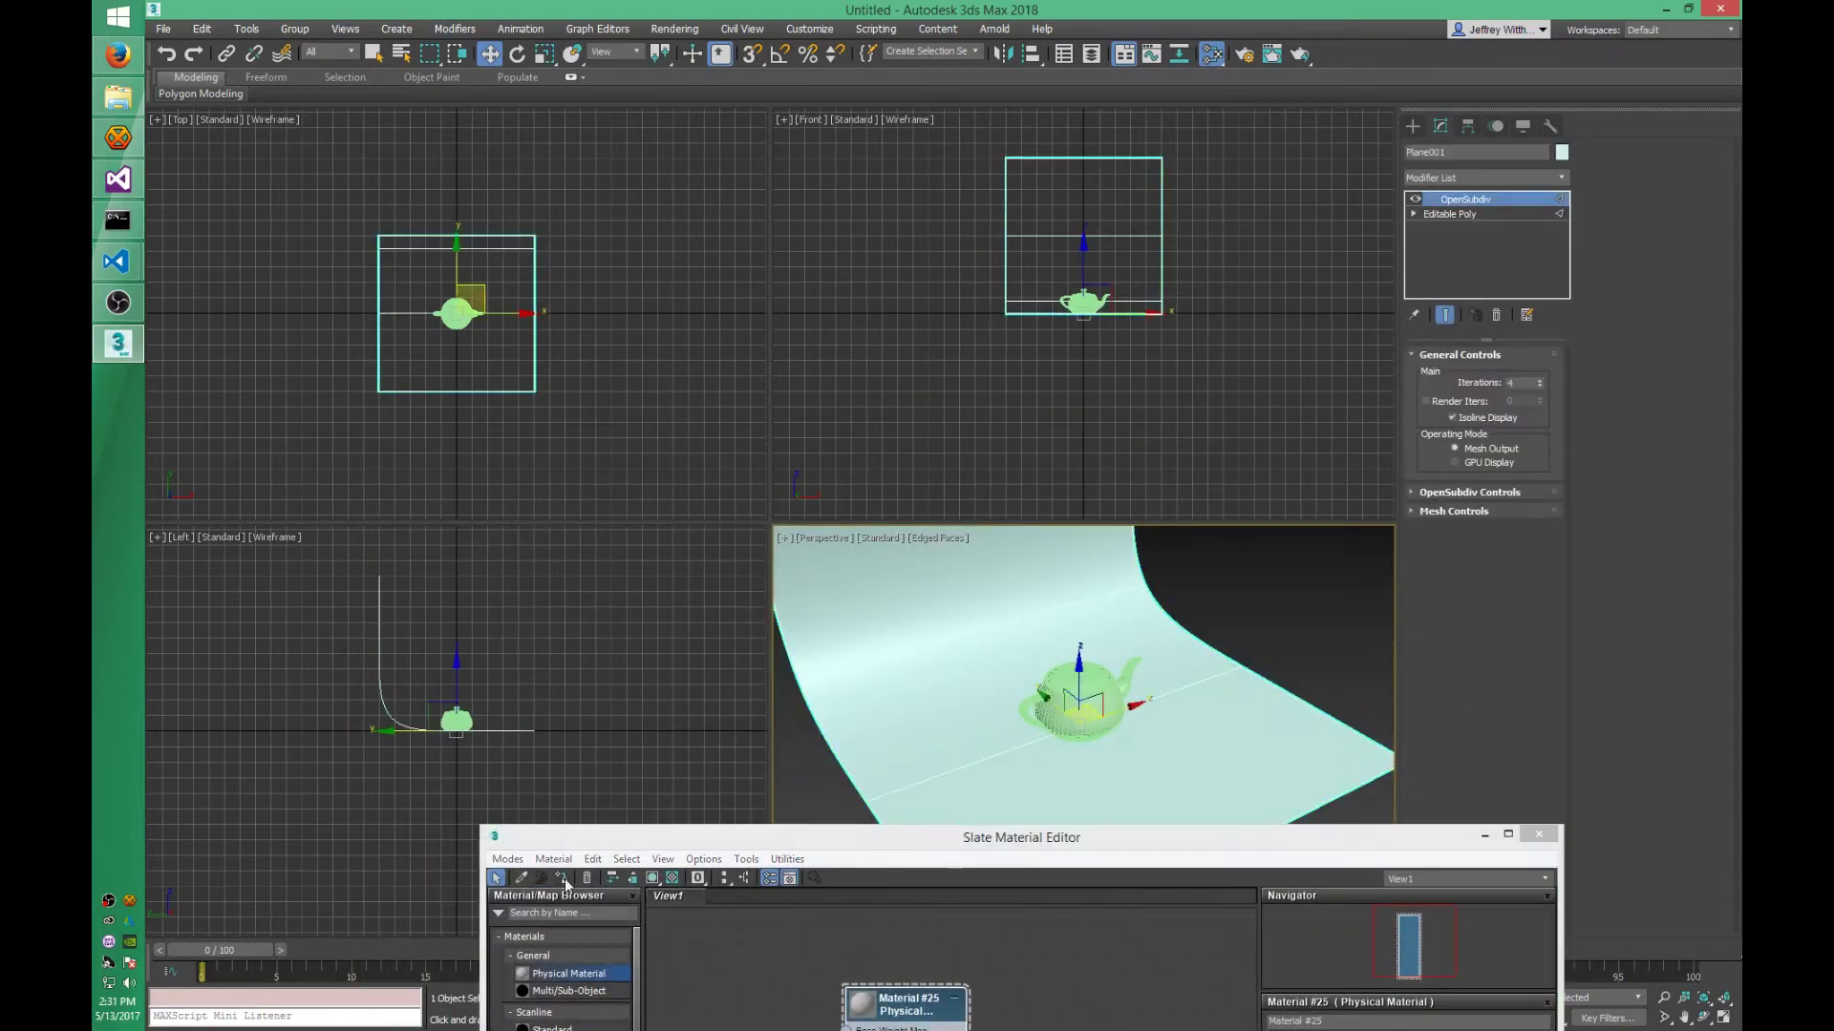
left_click_drag(1145, 827, 995, 190)
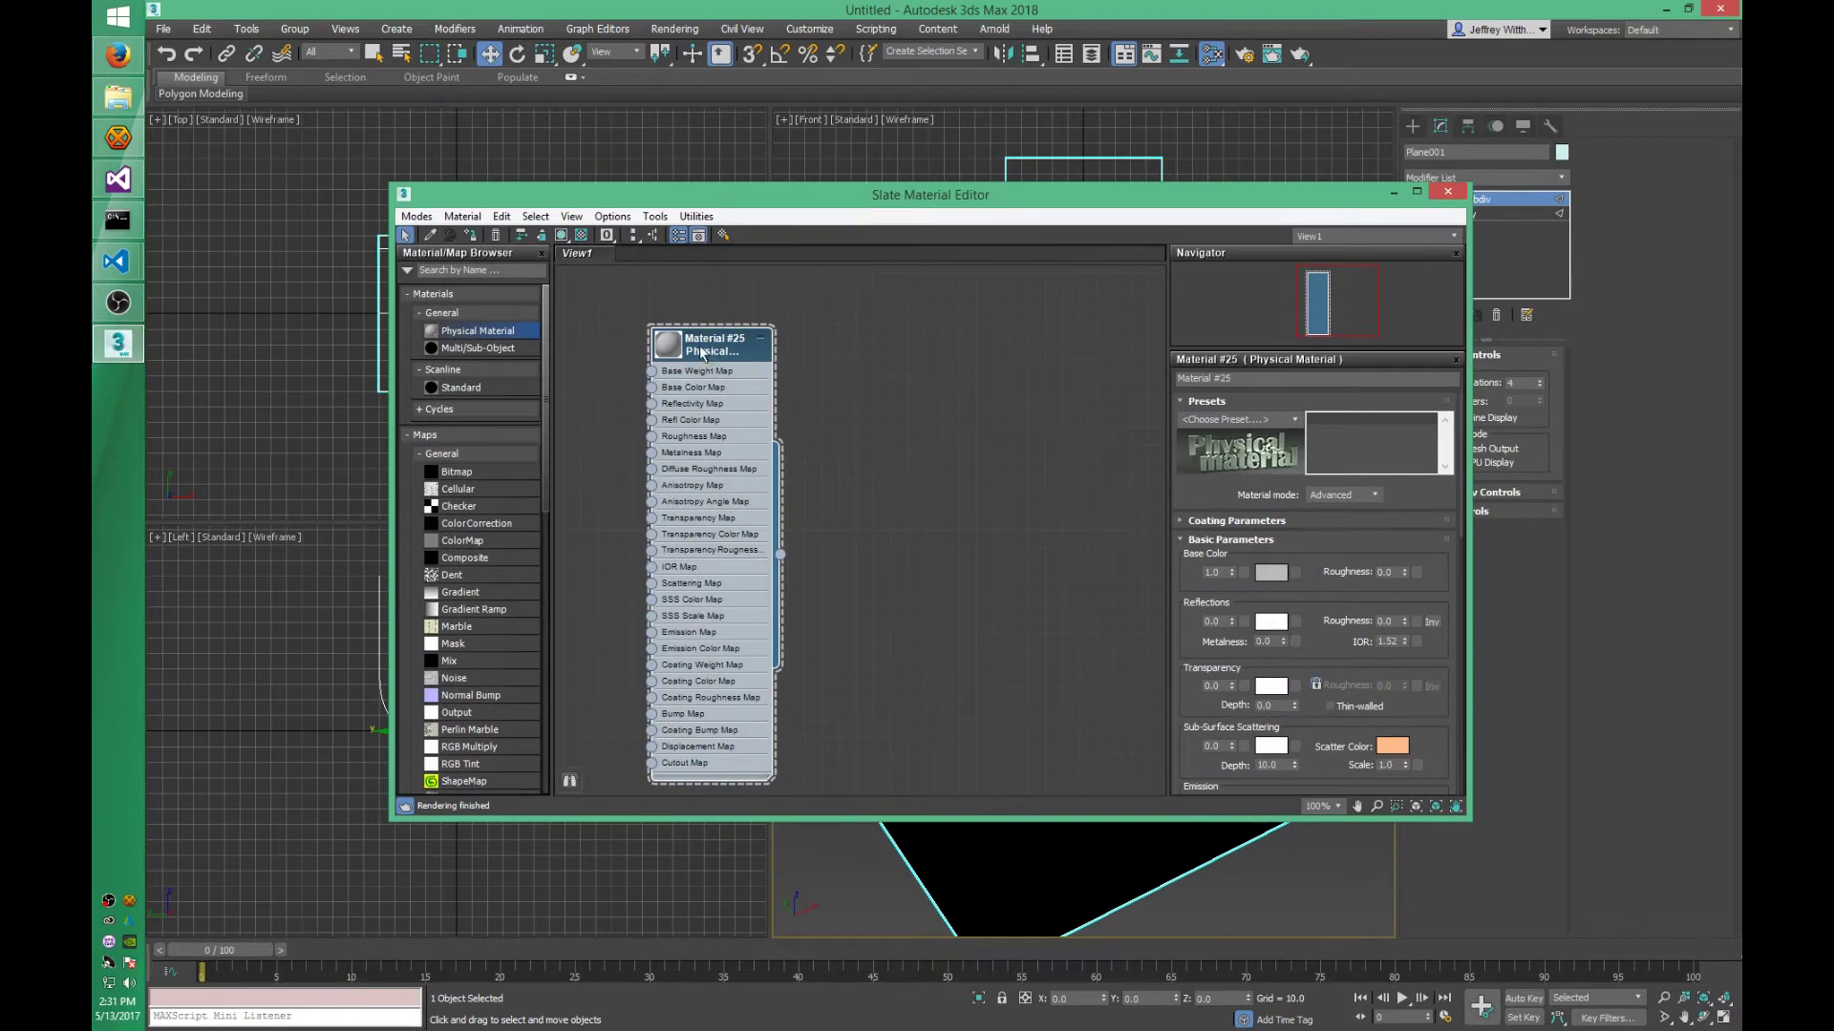
- Duplicate the backdrop's physical material, apply the Red Sports Car Paint preset to the copy, and expand its coating parameters
left_click_drag(702, 353, 891, 352, "shift")
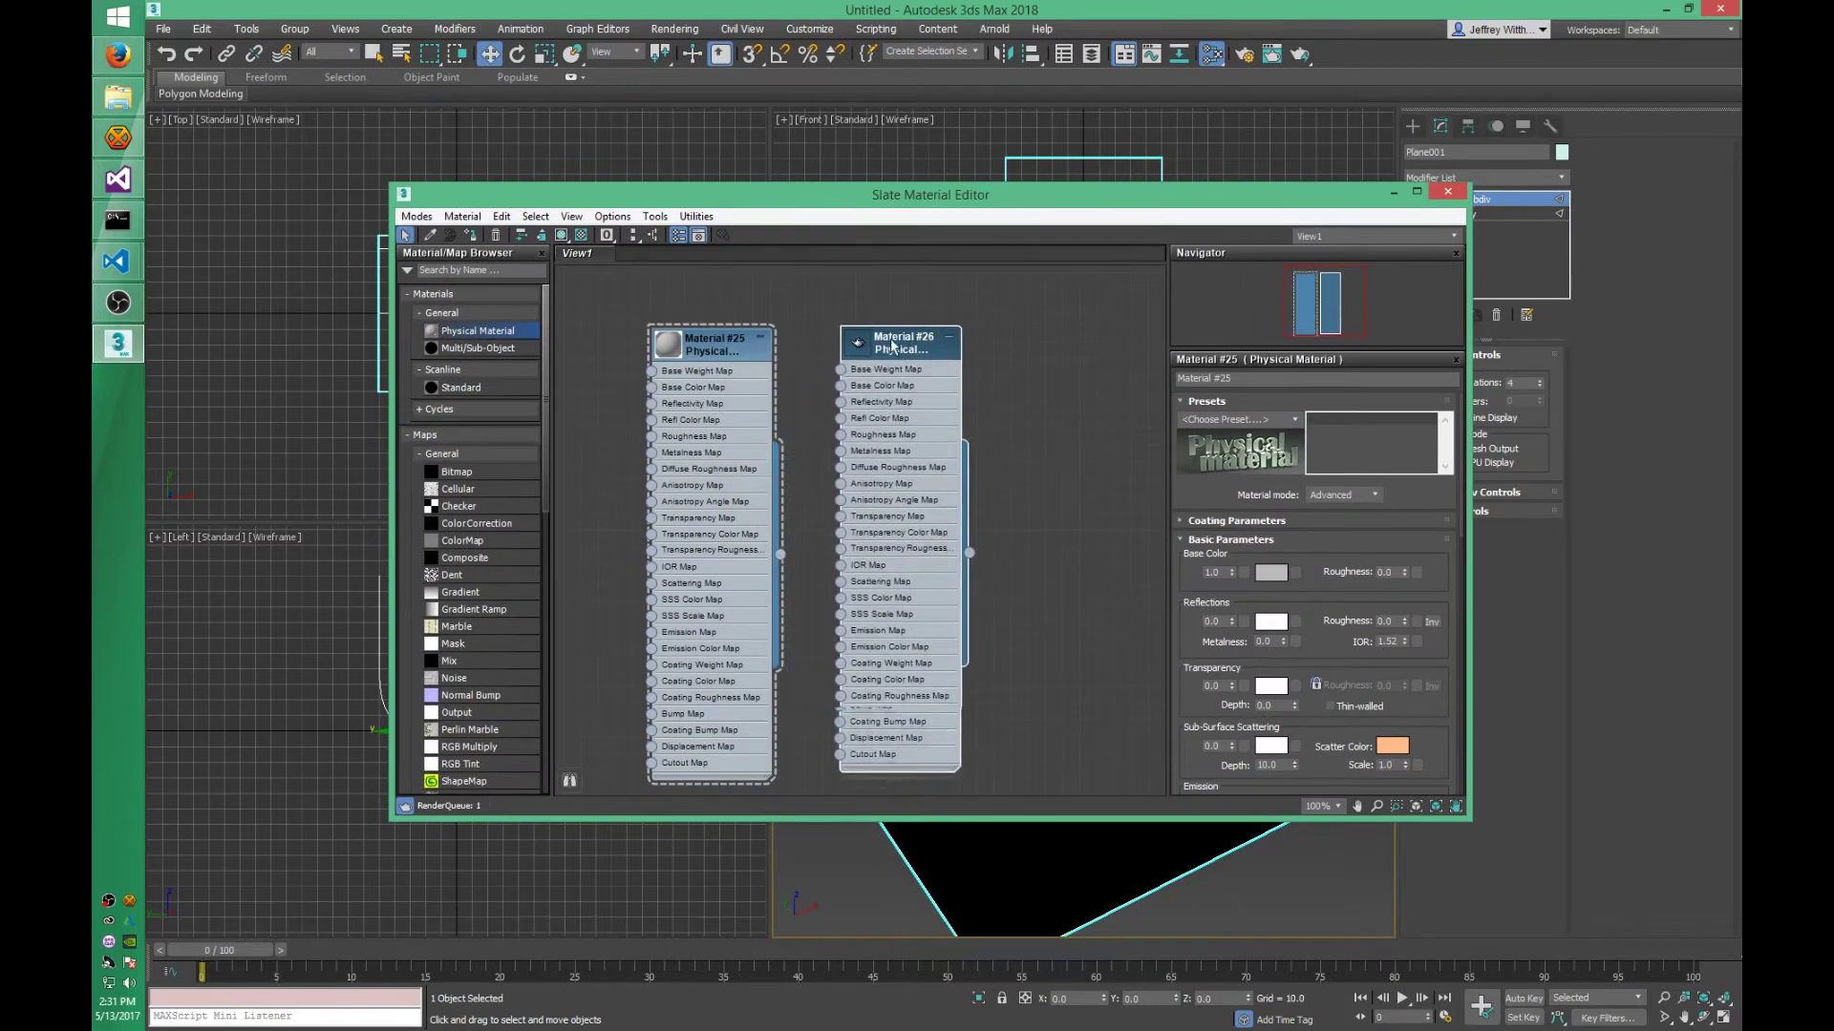
left_click(1294, 421)
scroll(1280, 573, "down", 4)
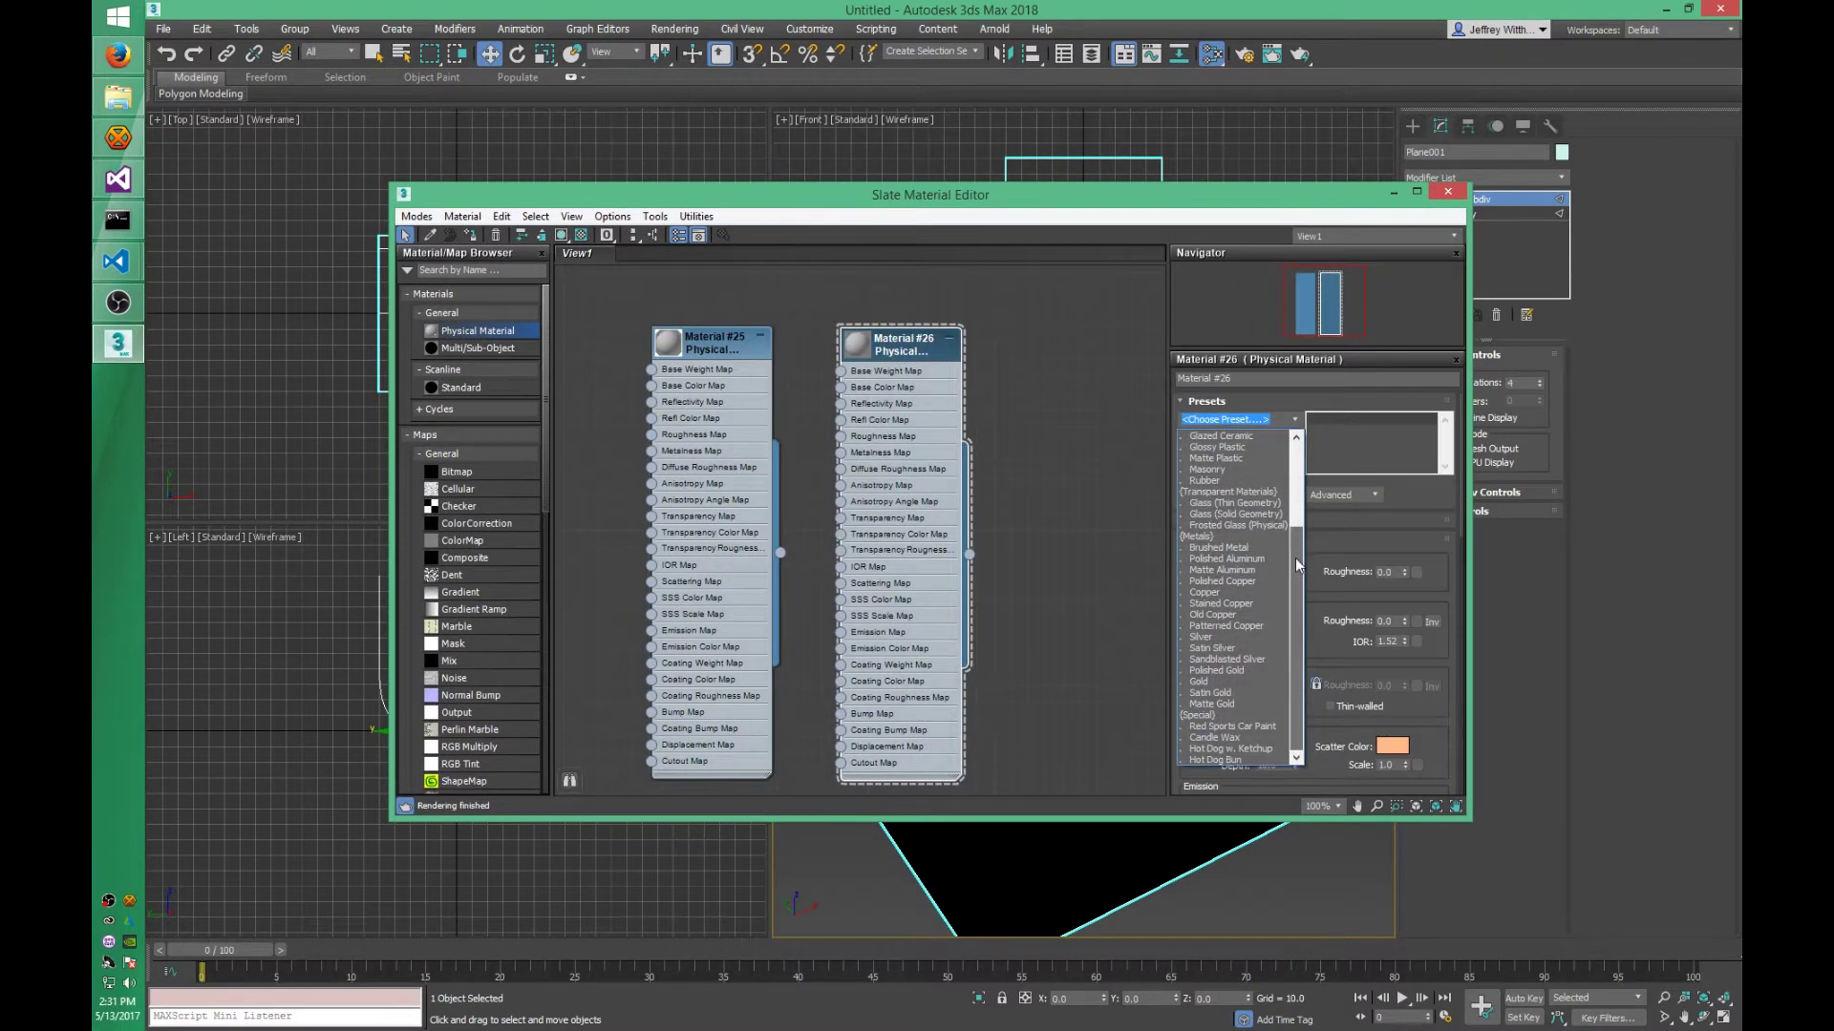
left_click(1242, 726)
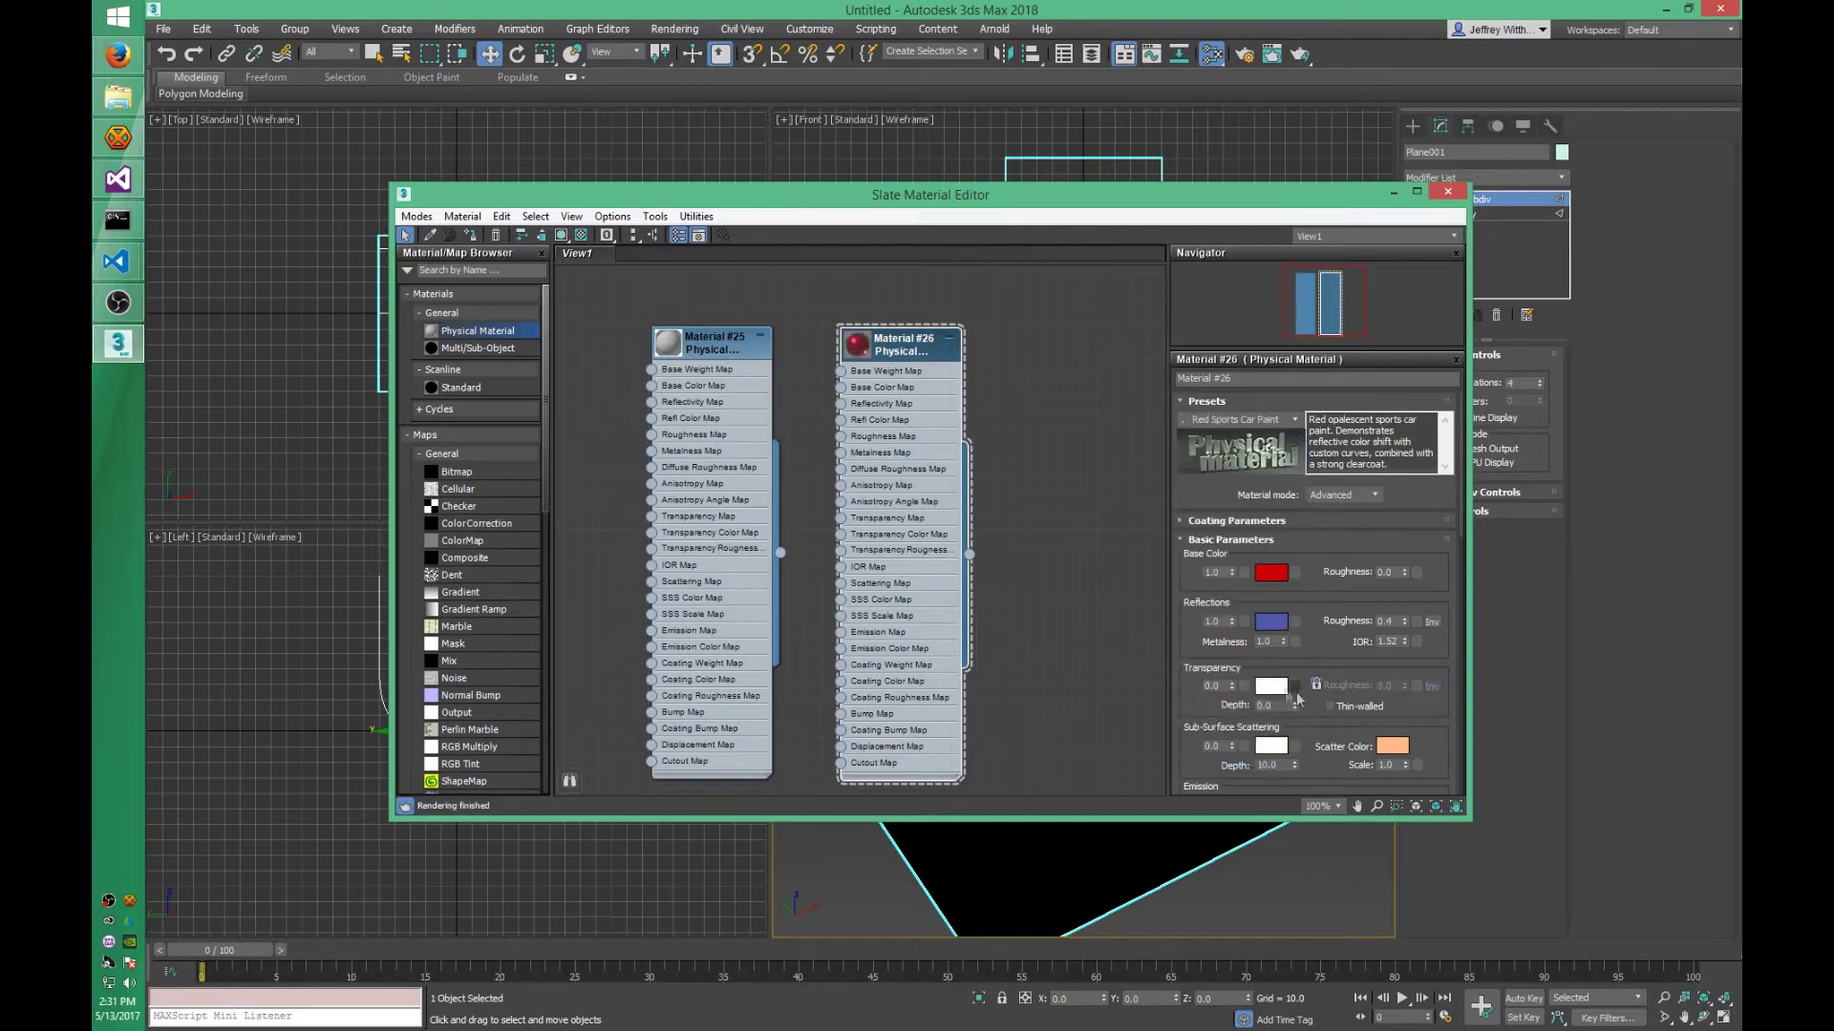
scroll(1330, 621, "down", 2)
scroll(1330, 621, "down", 2)
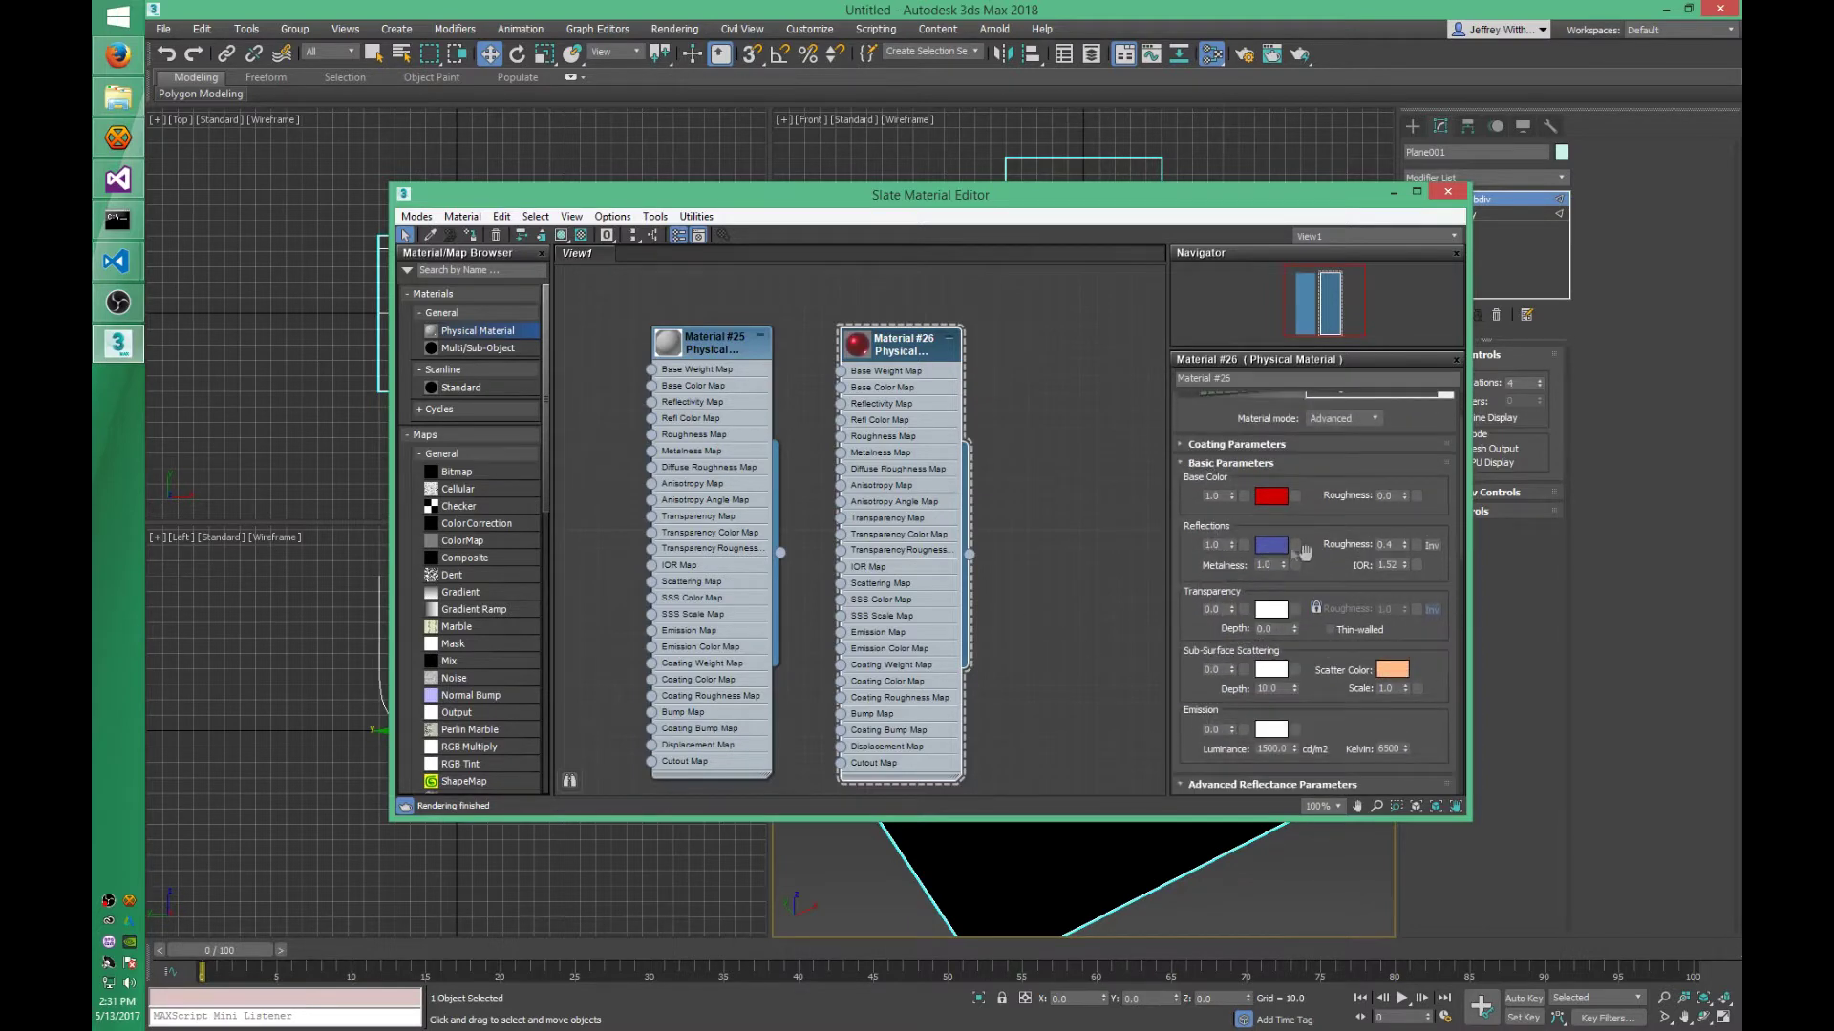
left_click(1238, 444)
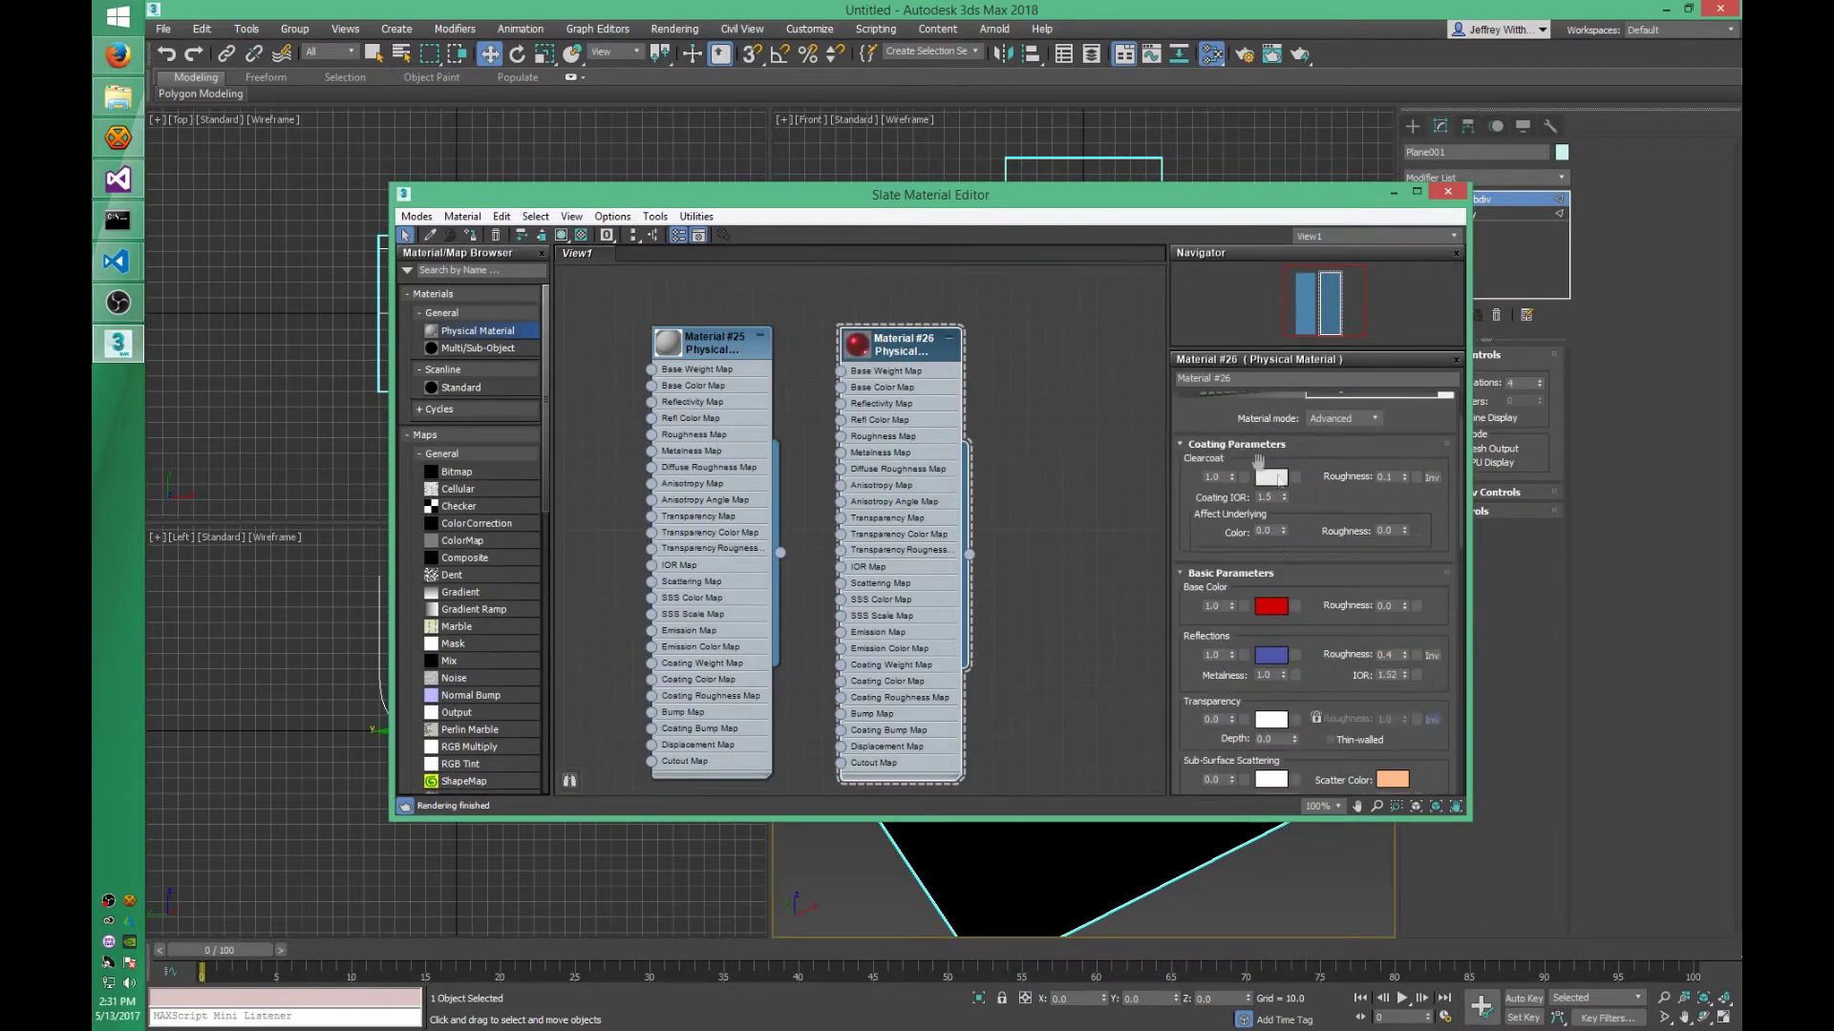
scroll(1318, 616, "down", 2)
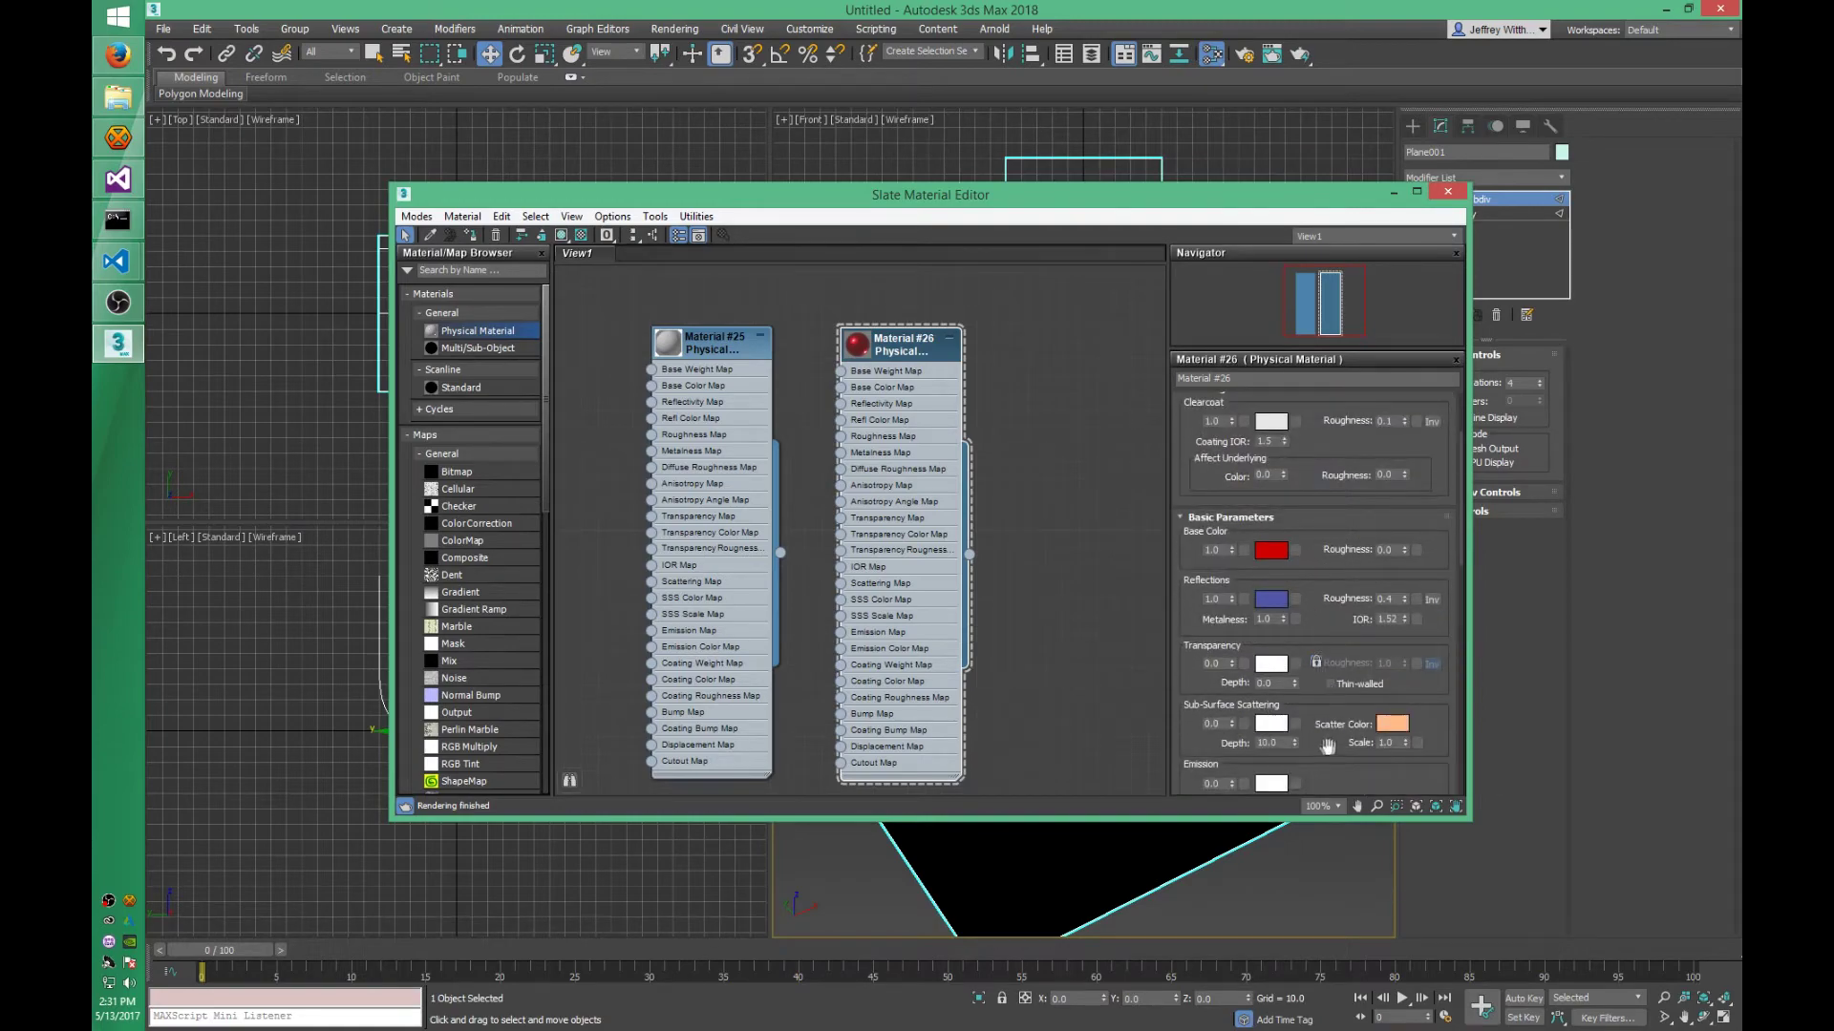
- Assign the red car paint material to the teapot and close the Slate Material Editor
left_click_drag(971, 199, 1170, 860)
left_click(1108, 675)
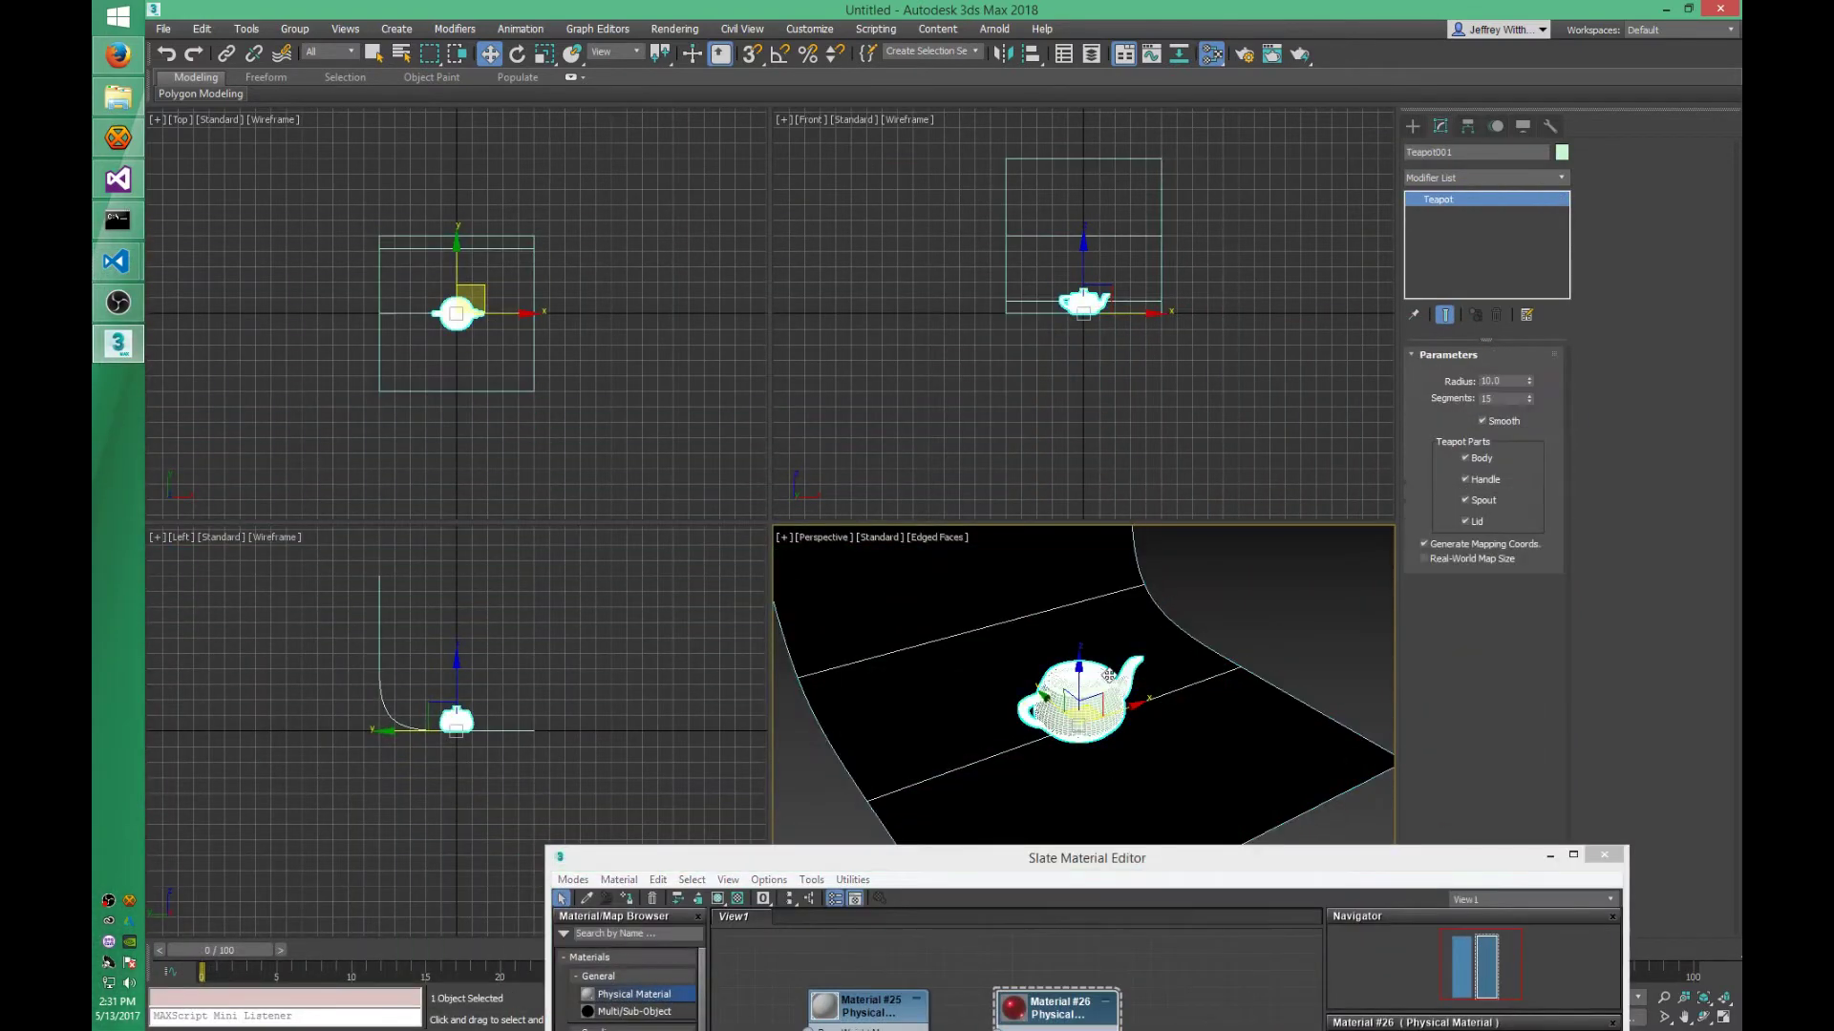
left_click(622, 912)
left_click(1610, 855)
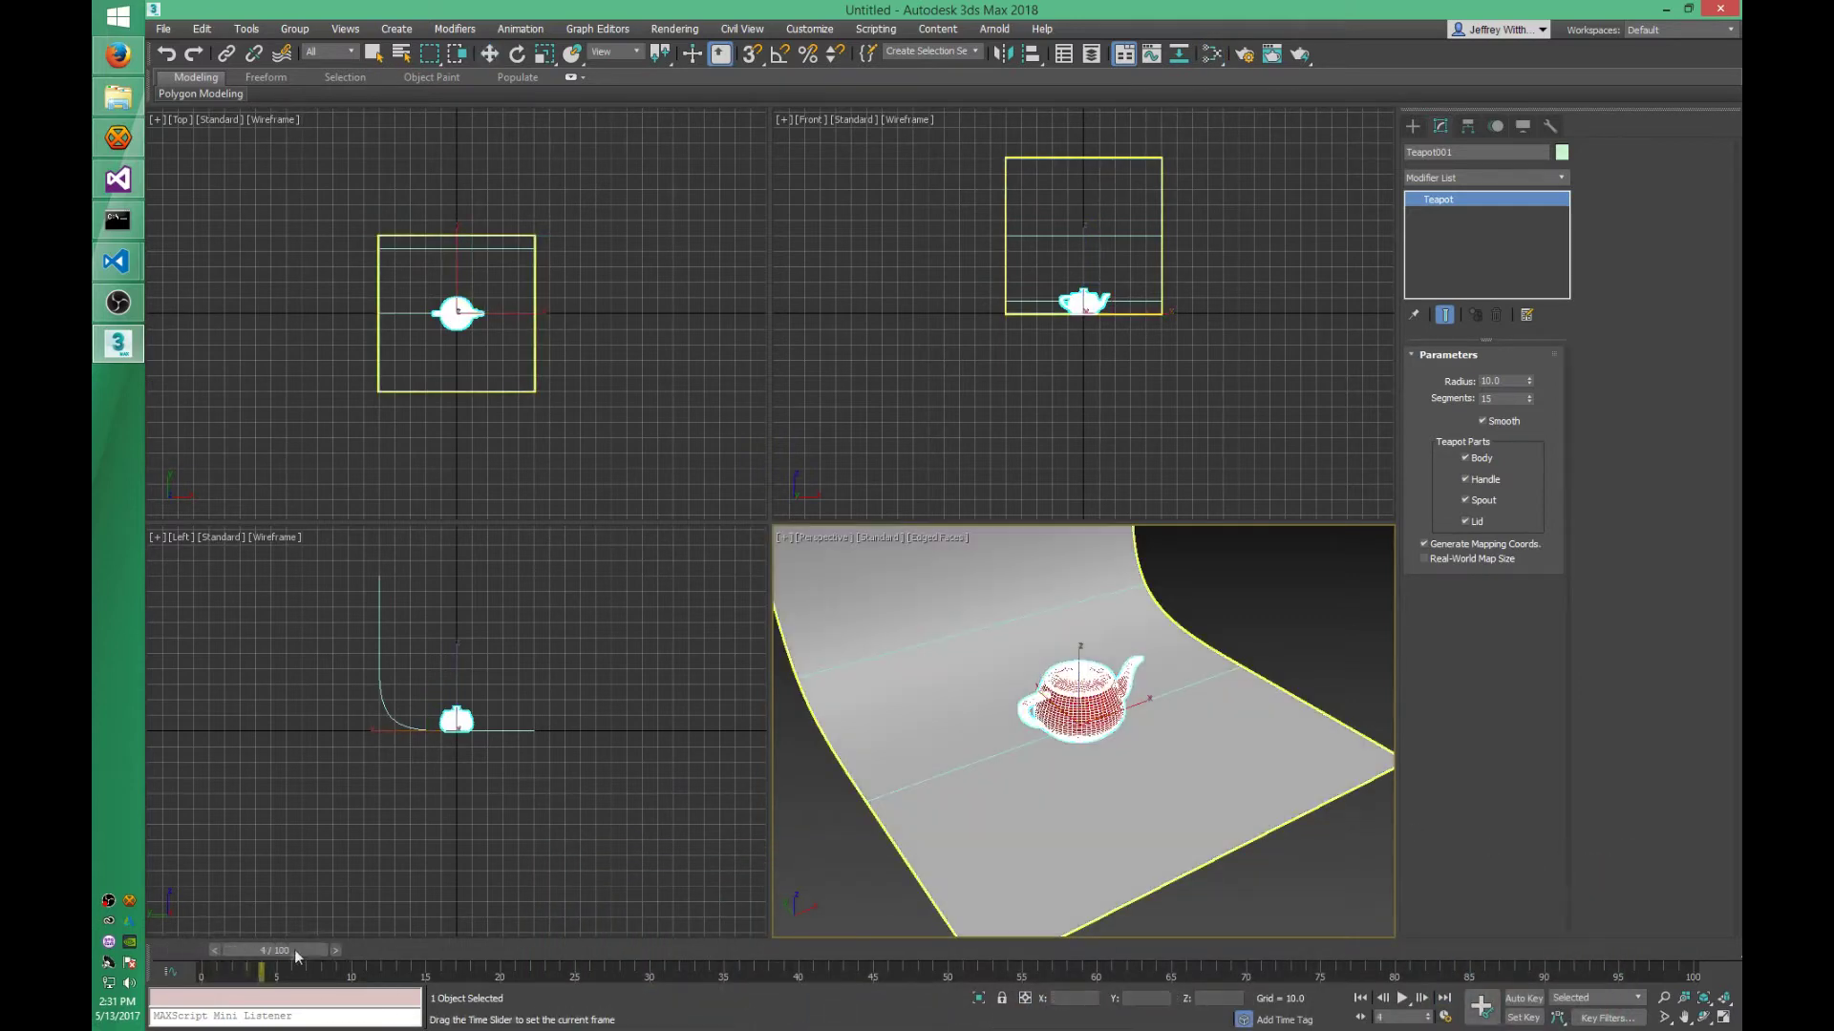
- Create a physical camera in the Top view, placed near the backdrop's front corner and aimed at the teapot
mouse_move(1087, 728)
middle_mouse_down("alt")
mouse_move(1023, 757)
mouse_move(1079, 735)
mouse_move(1088, 751)
middle_mouse_up("alt")
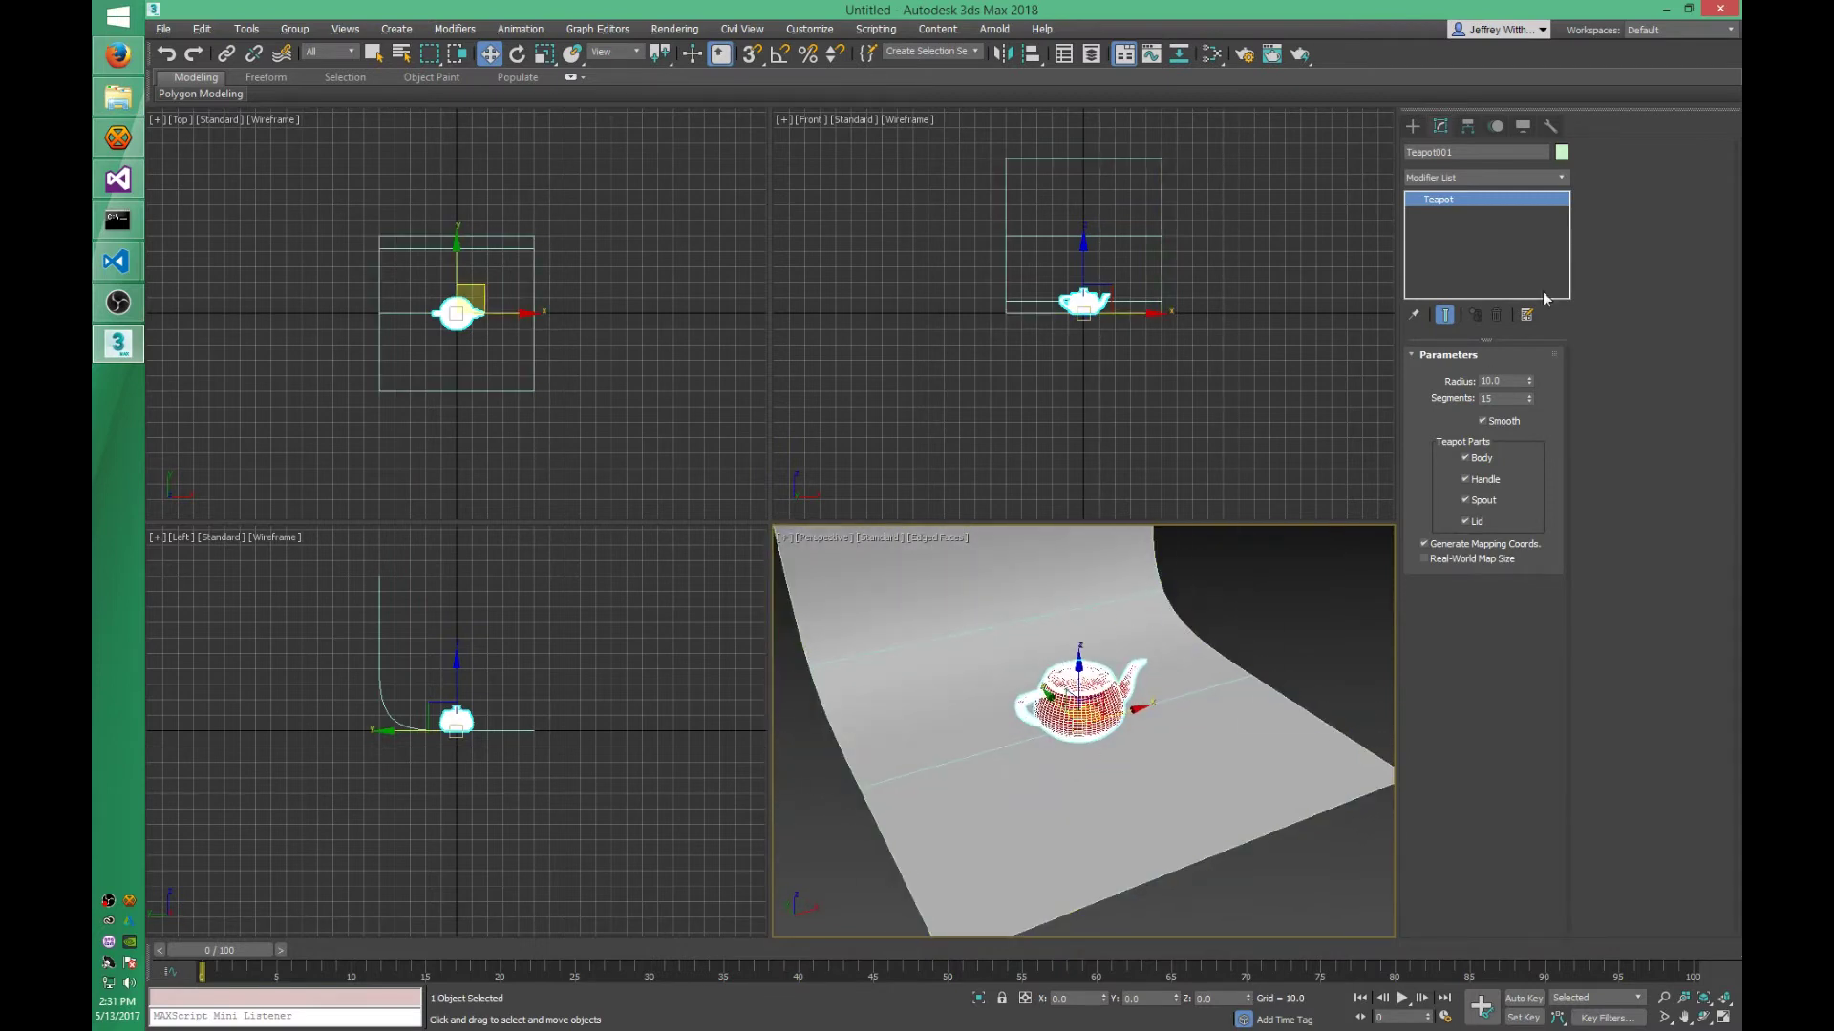
left_click(1413, 125)
left_click(1476, 152)
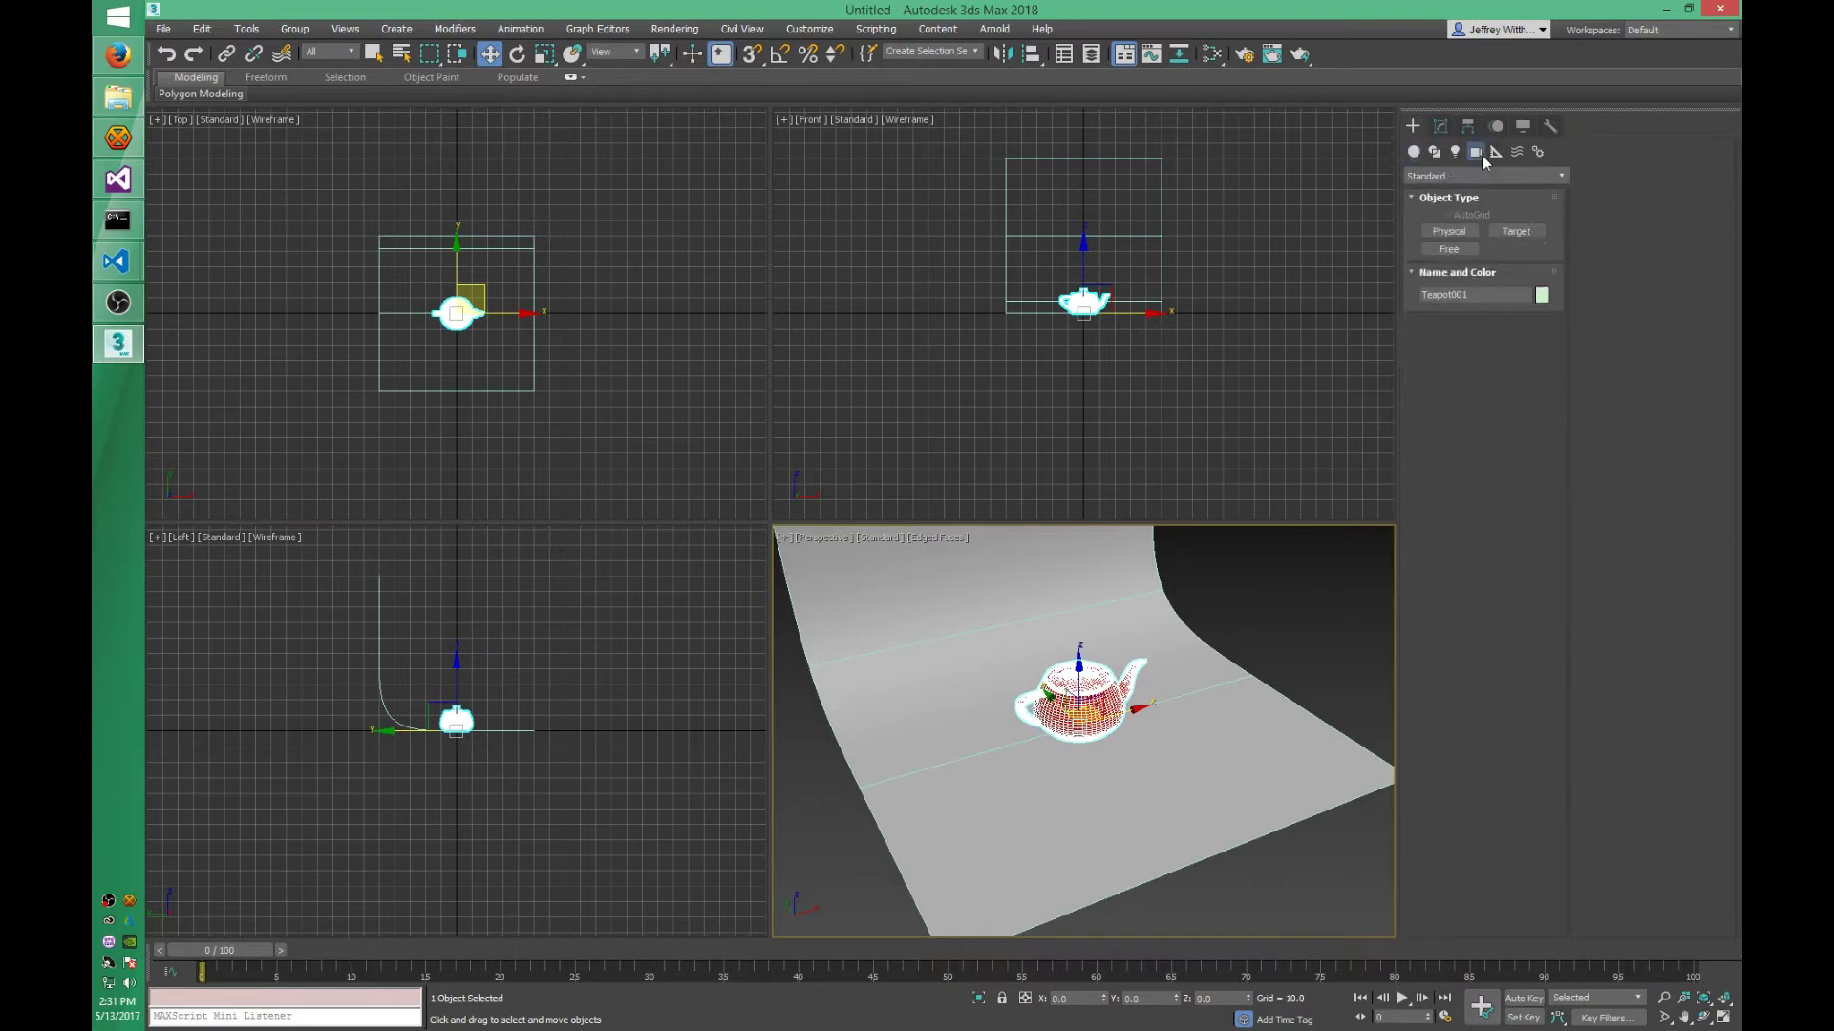
left_click(1449, 231)
left_click_drag(391, 389, 455, 314)
key("w")
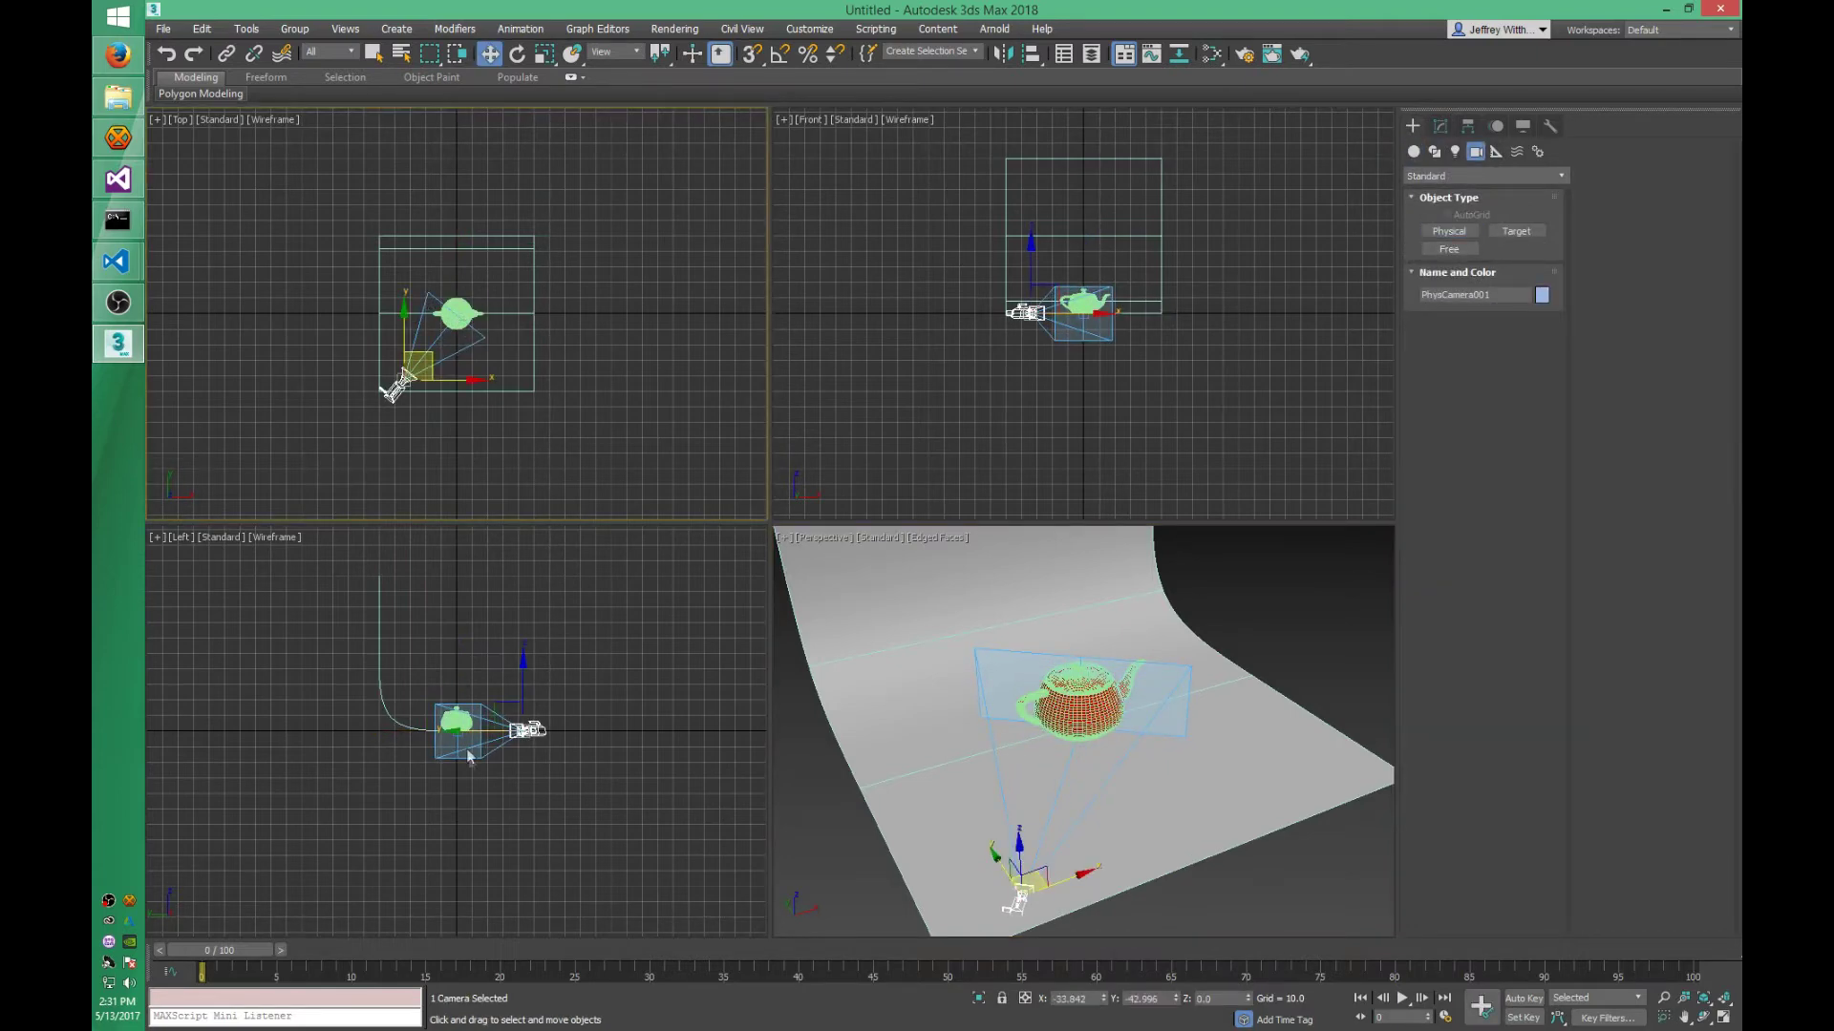
- Position the camera's target at Y 0, Z 6
scroll(514, 741, "up", 6)
left_click(687, 600)
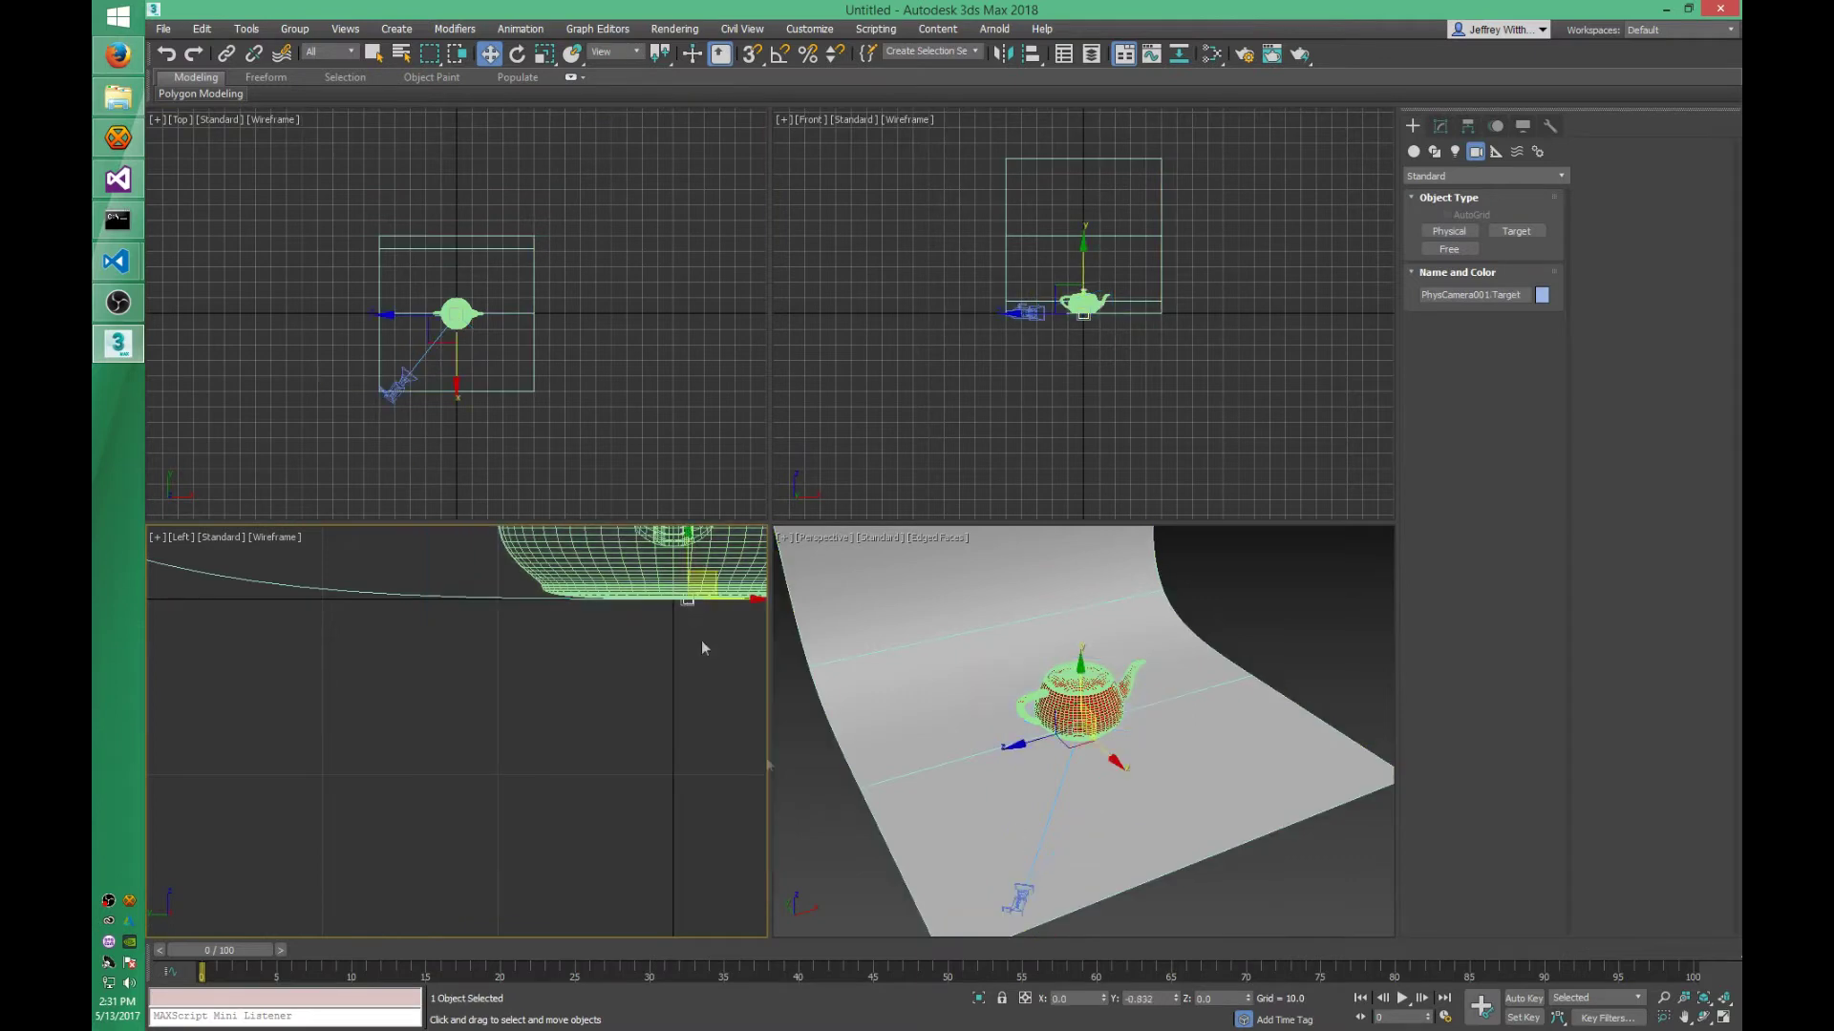
left_click(1146, 998)
type("0")
key("Tab")
type("6")
key("Return")
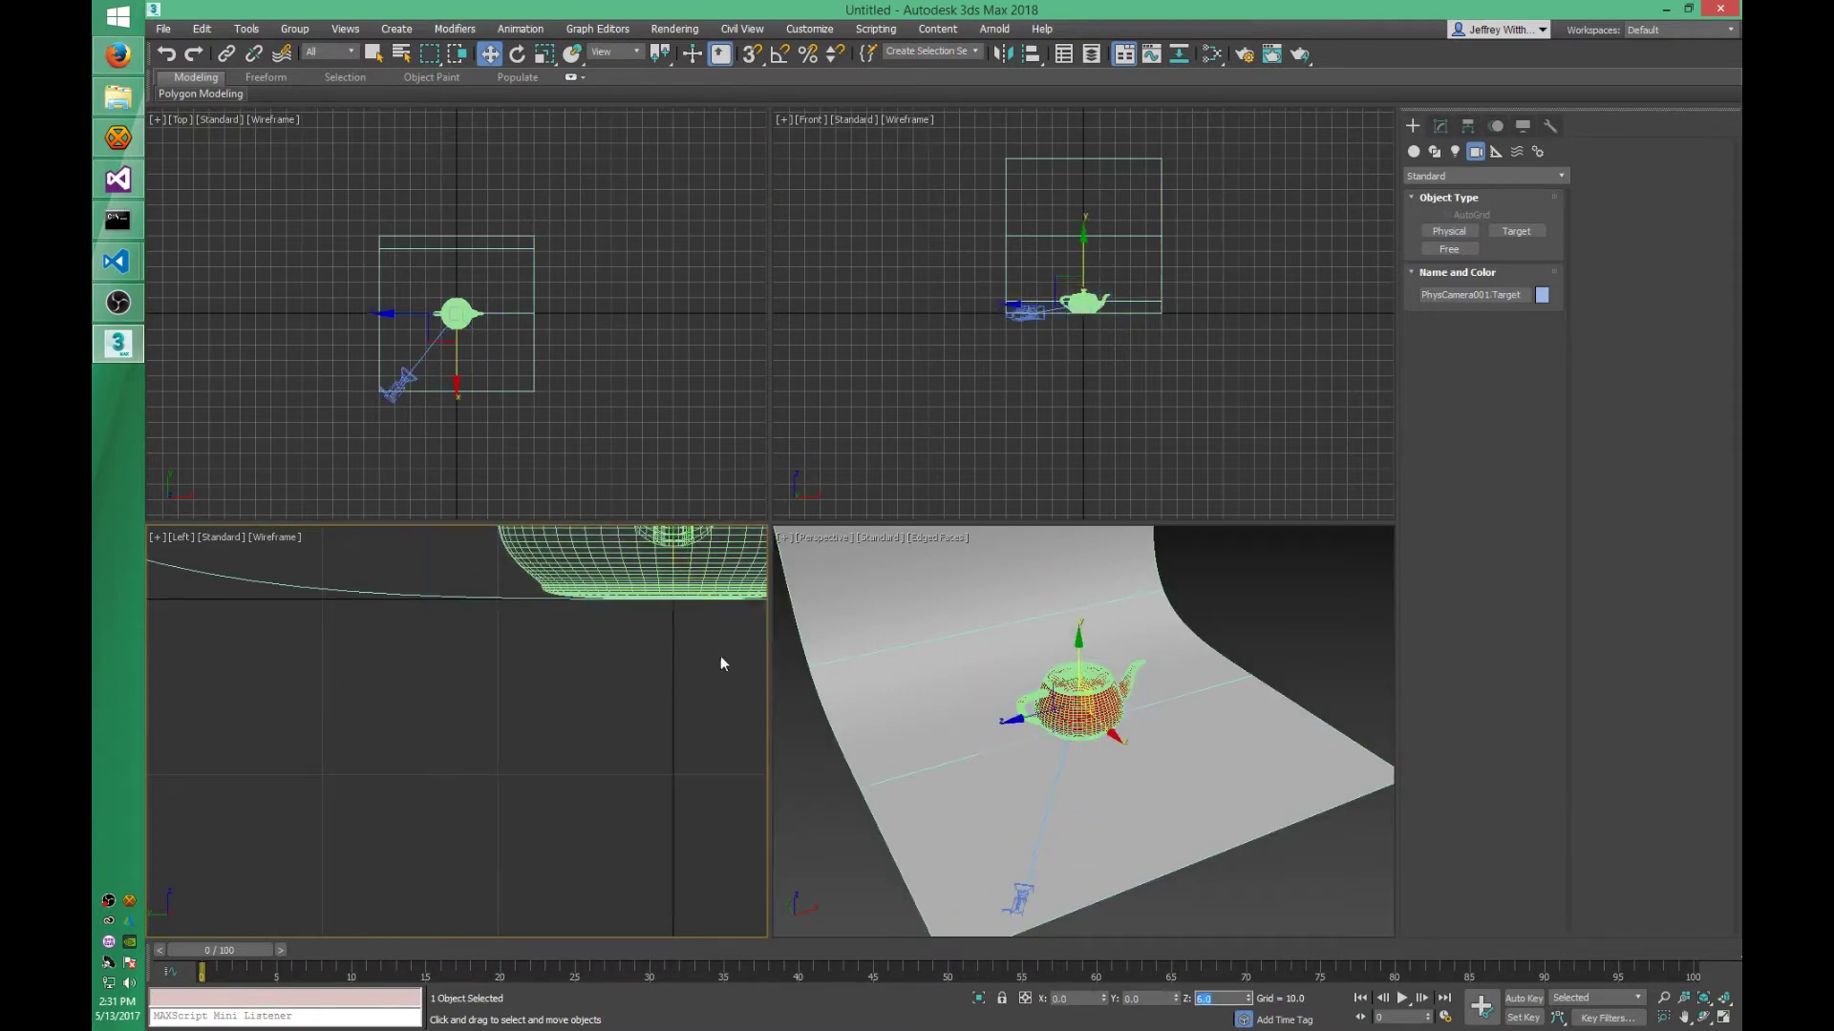
- Select the physical camera and switch the Perspective viewport to the PhysCamera001 view
left_click(400, 383)
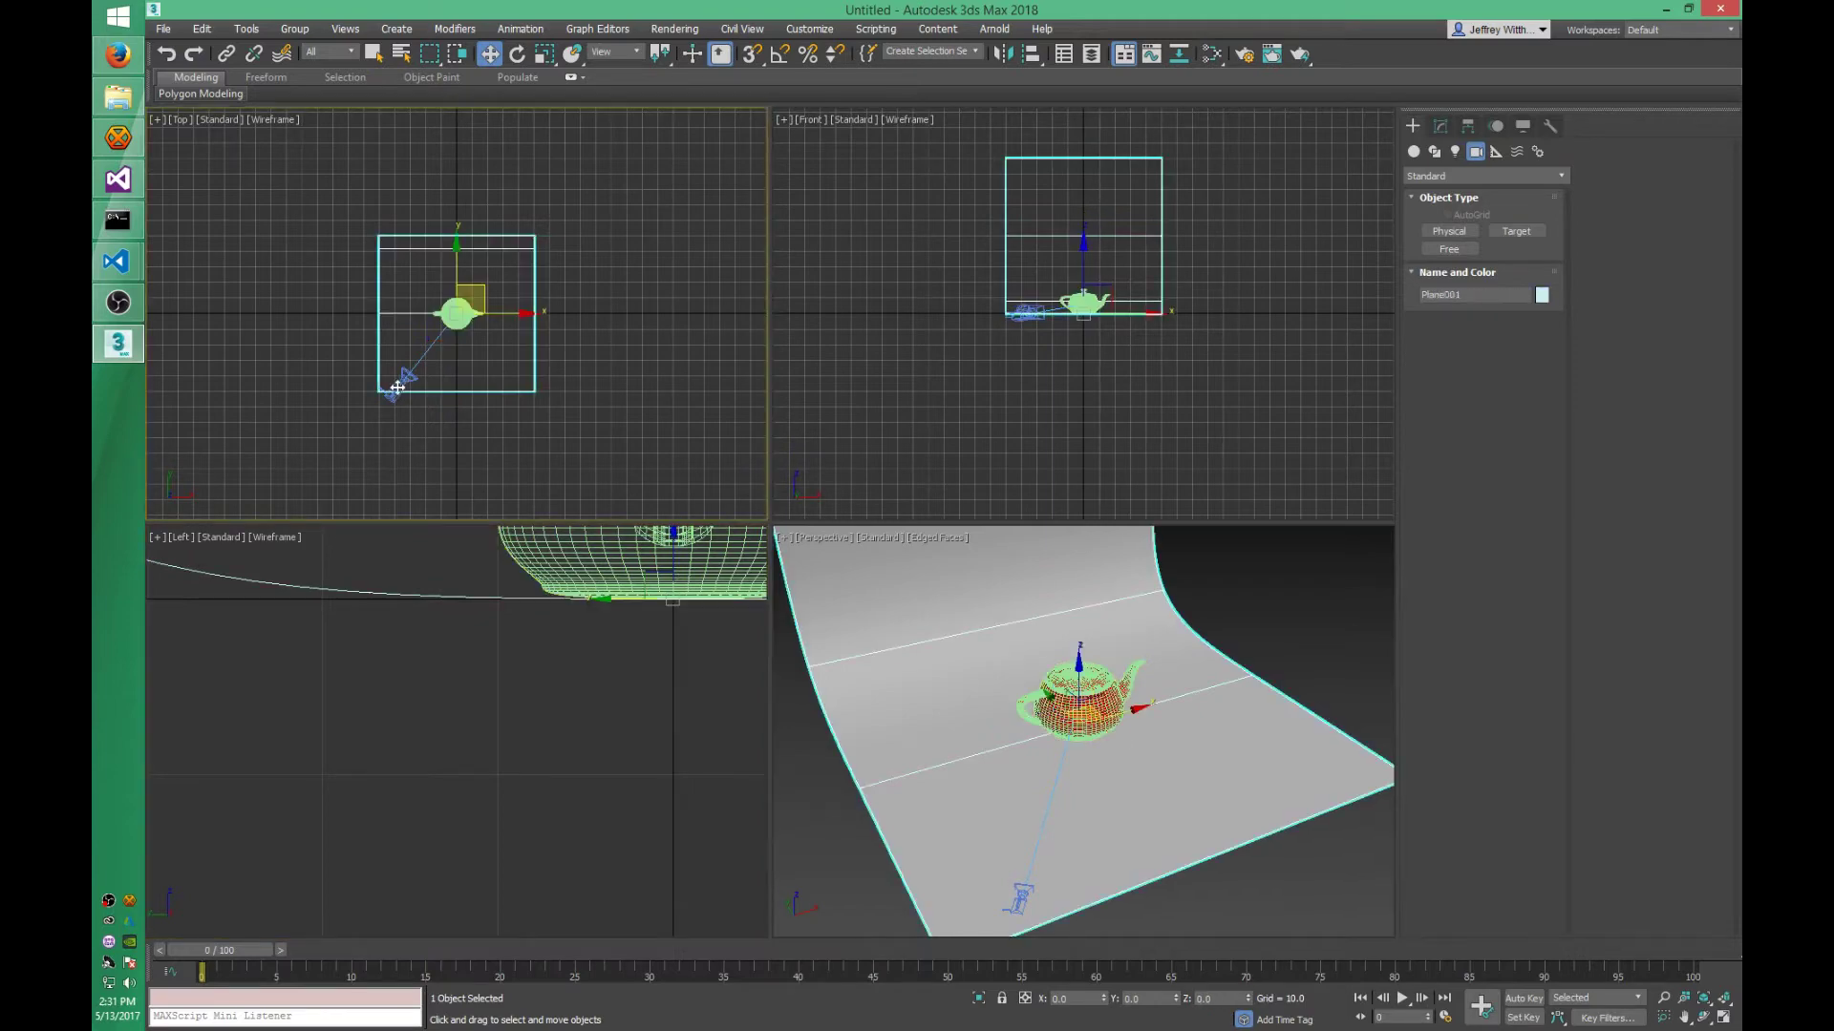
left_click(397, 388)
left_click(819, 538)
mouse_move(883, 553)
left_click(1132, 554)
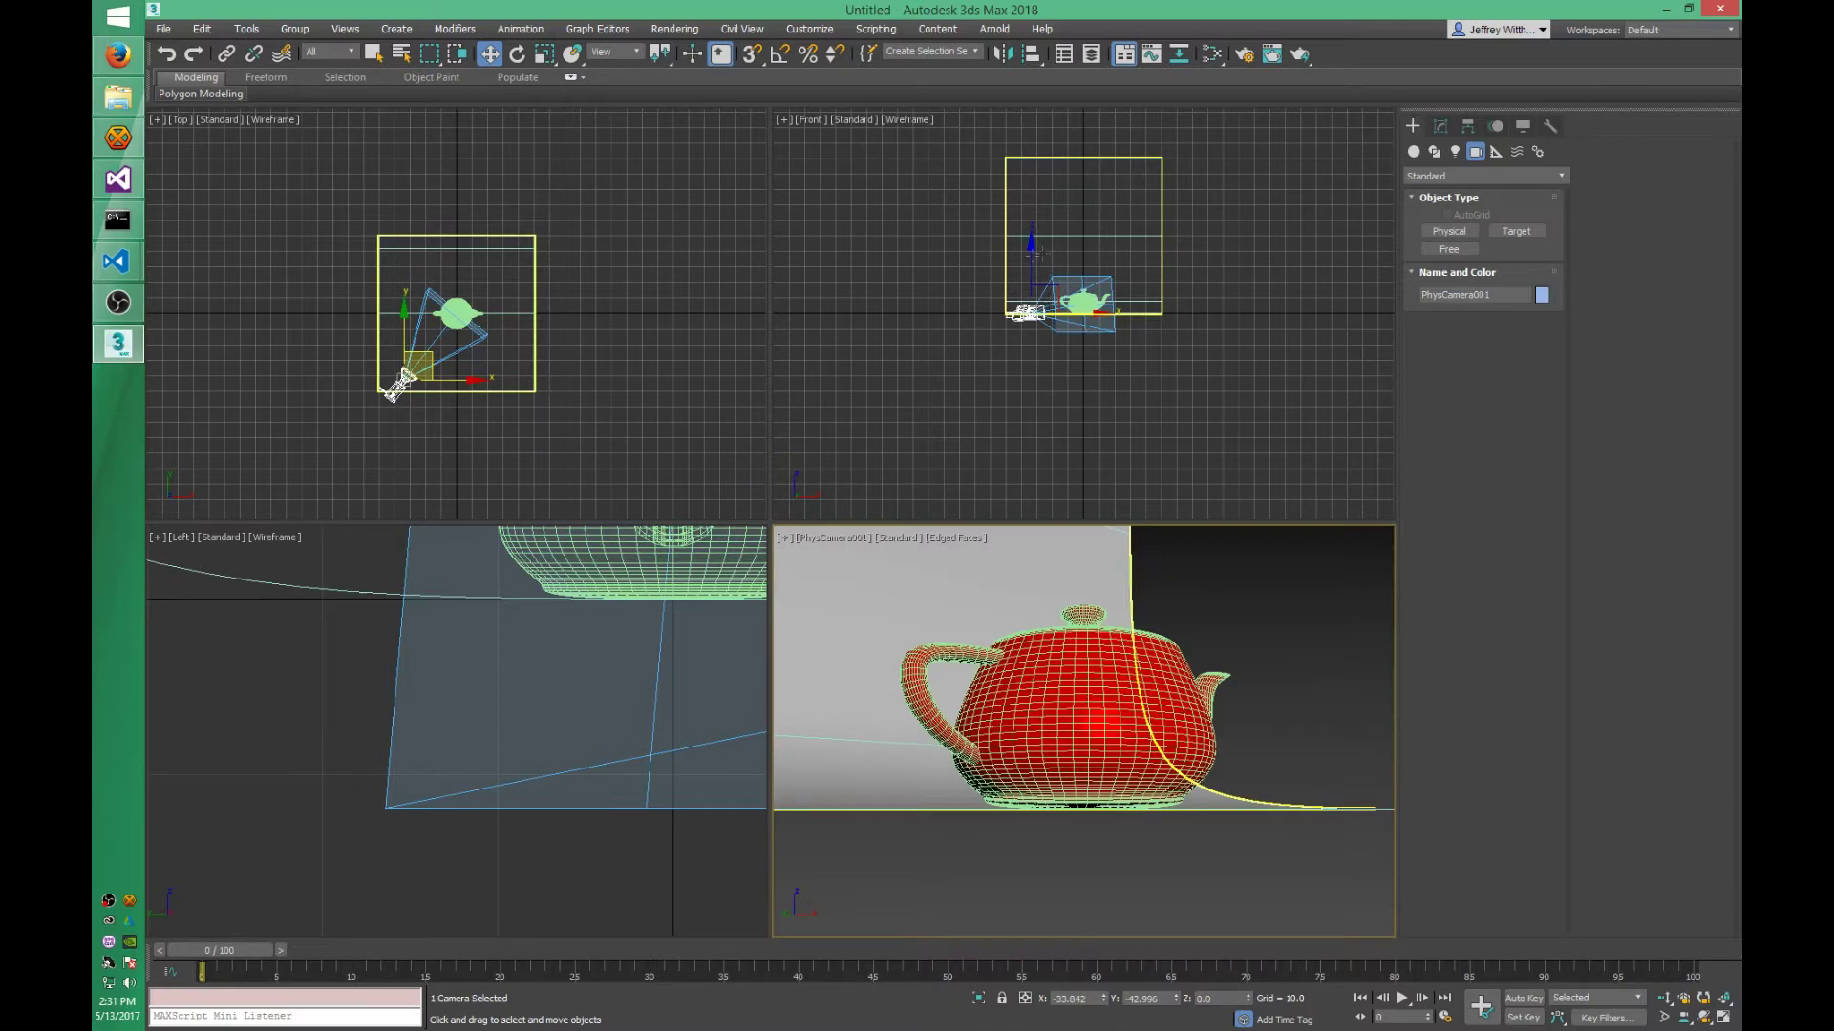
- Raise the camera to about Z 37 and move it to about X -19, Y -41 for a closer, higher view
left_click_drag(1031, 272, 1039, 206)
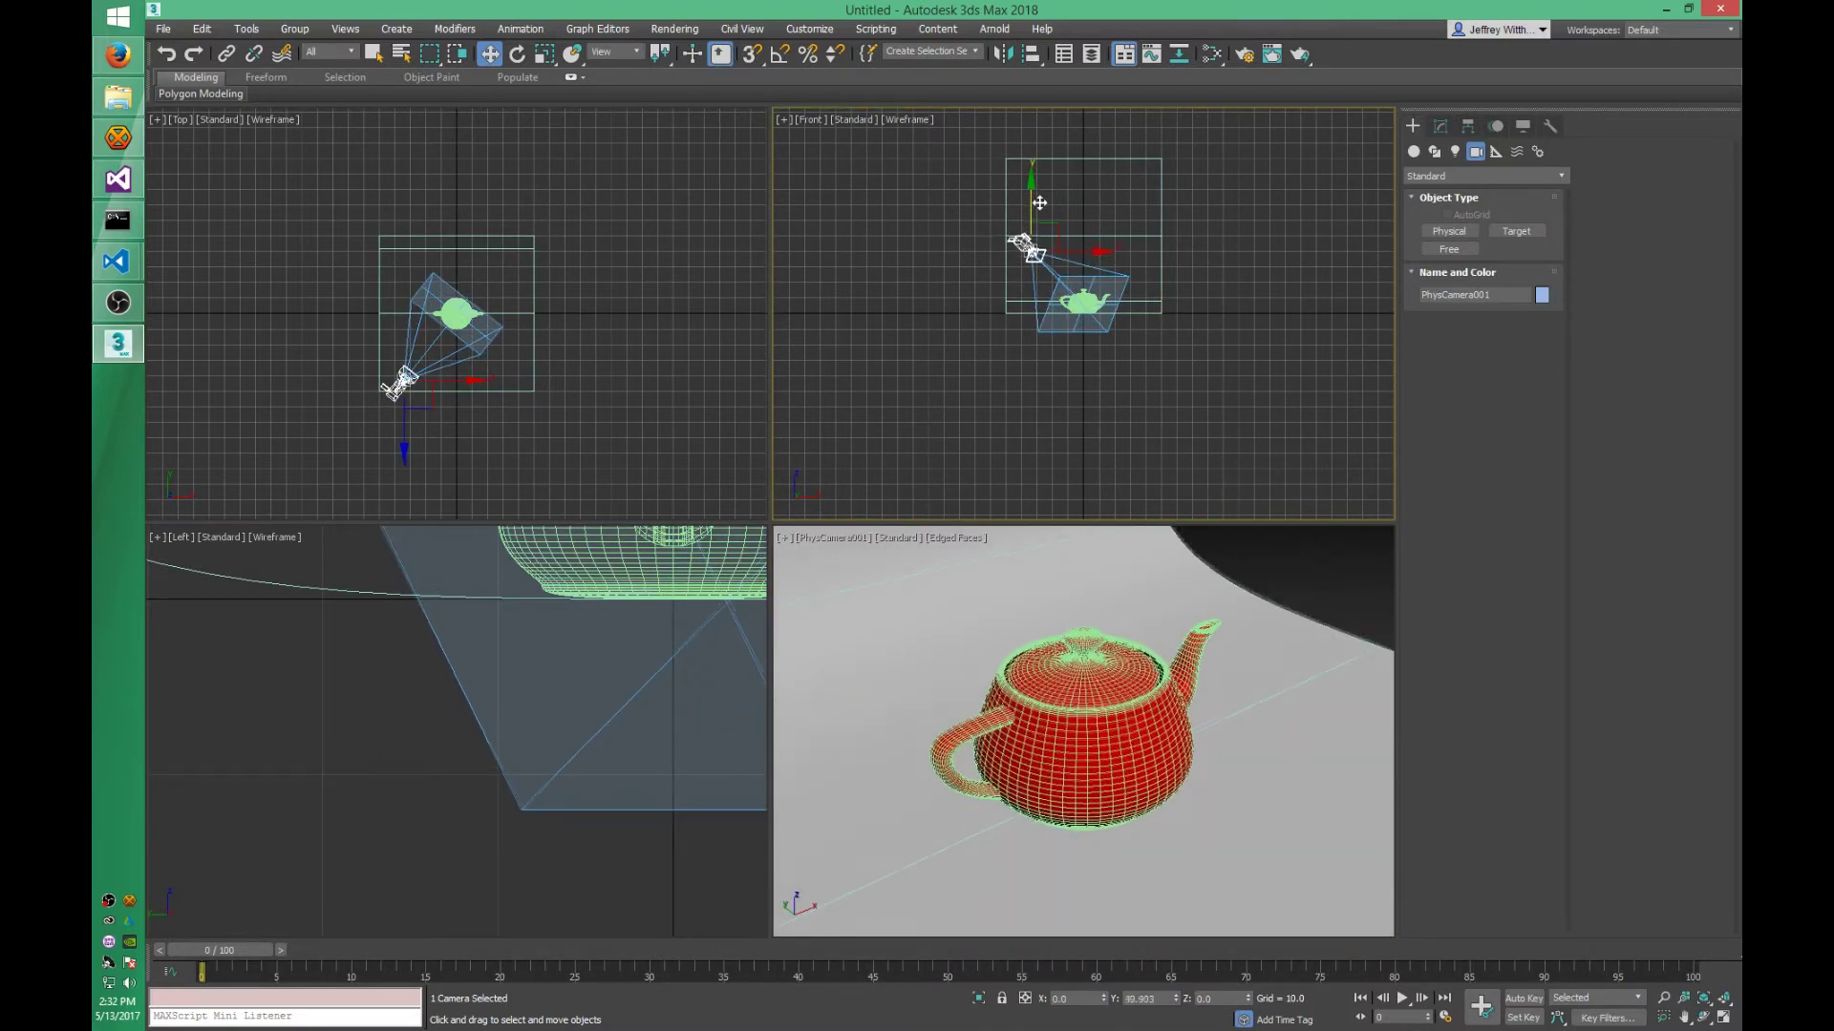
scroll(301, 389, "up", 4)
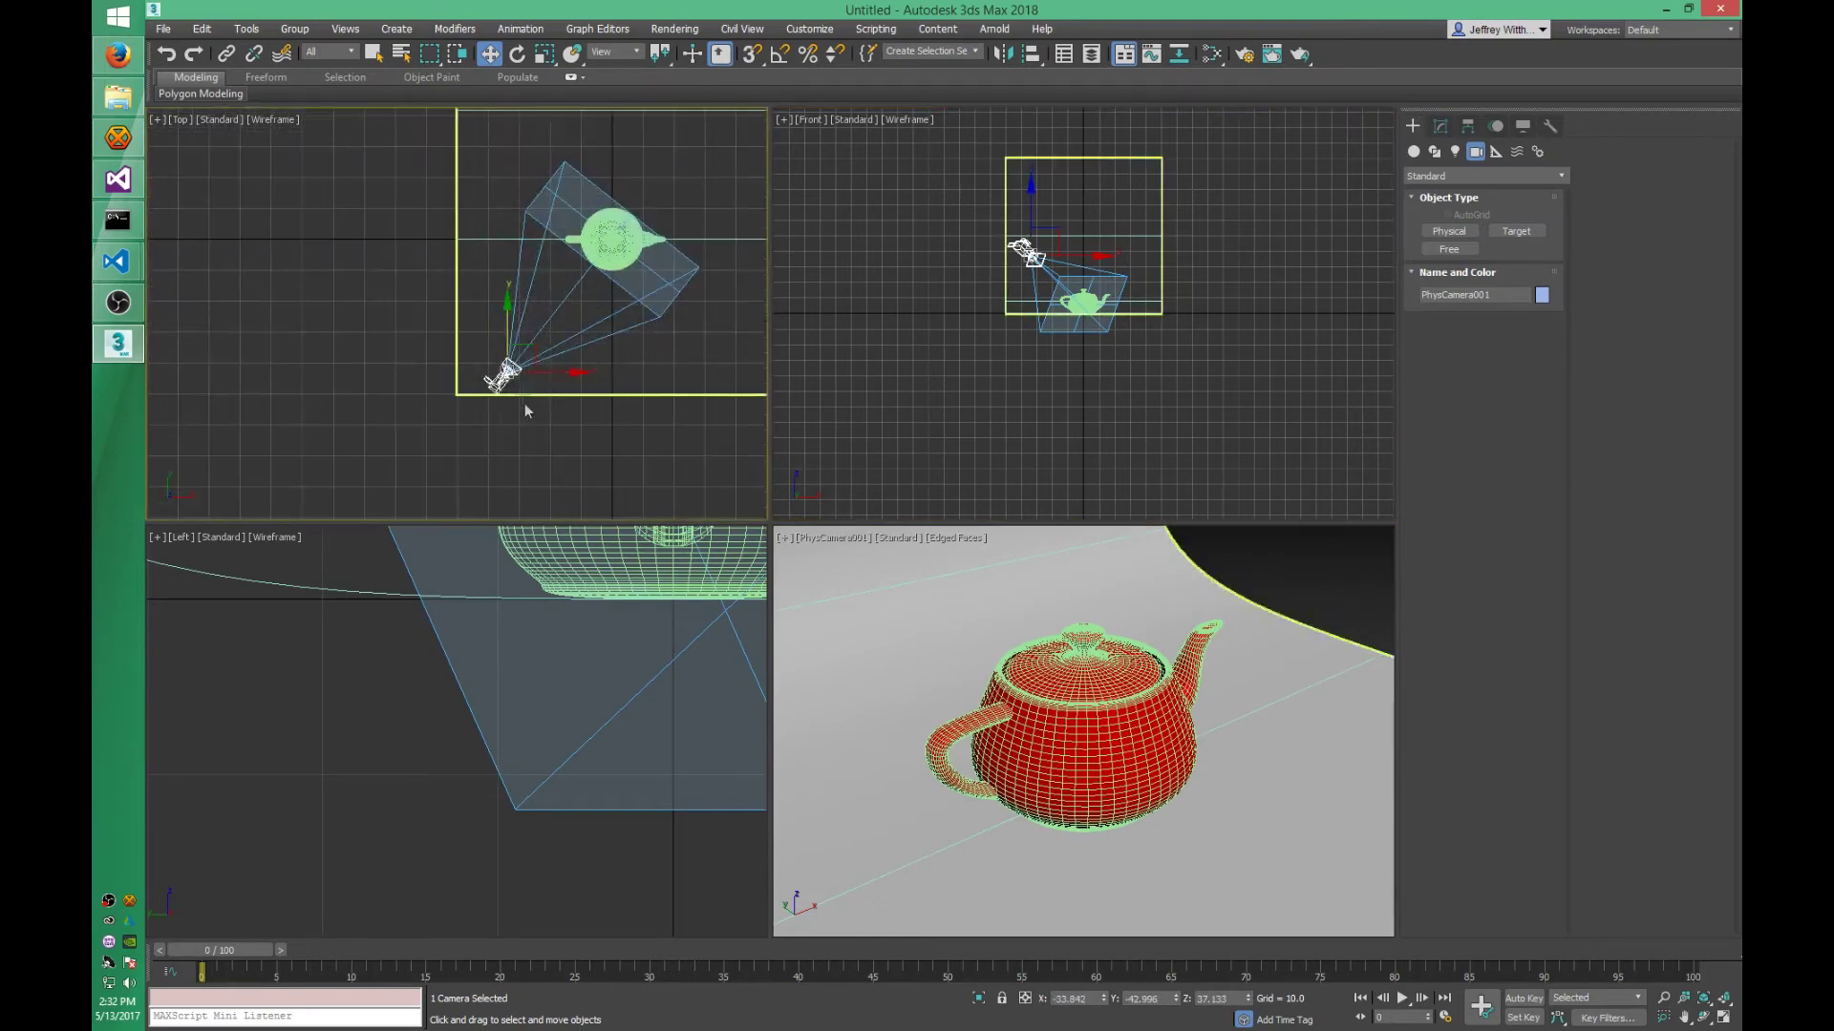
left_click_drag(521, 344, 573, 336)
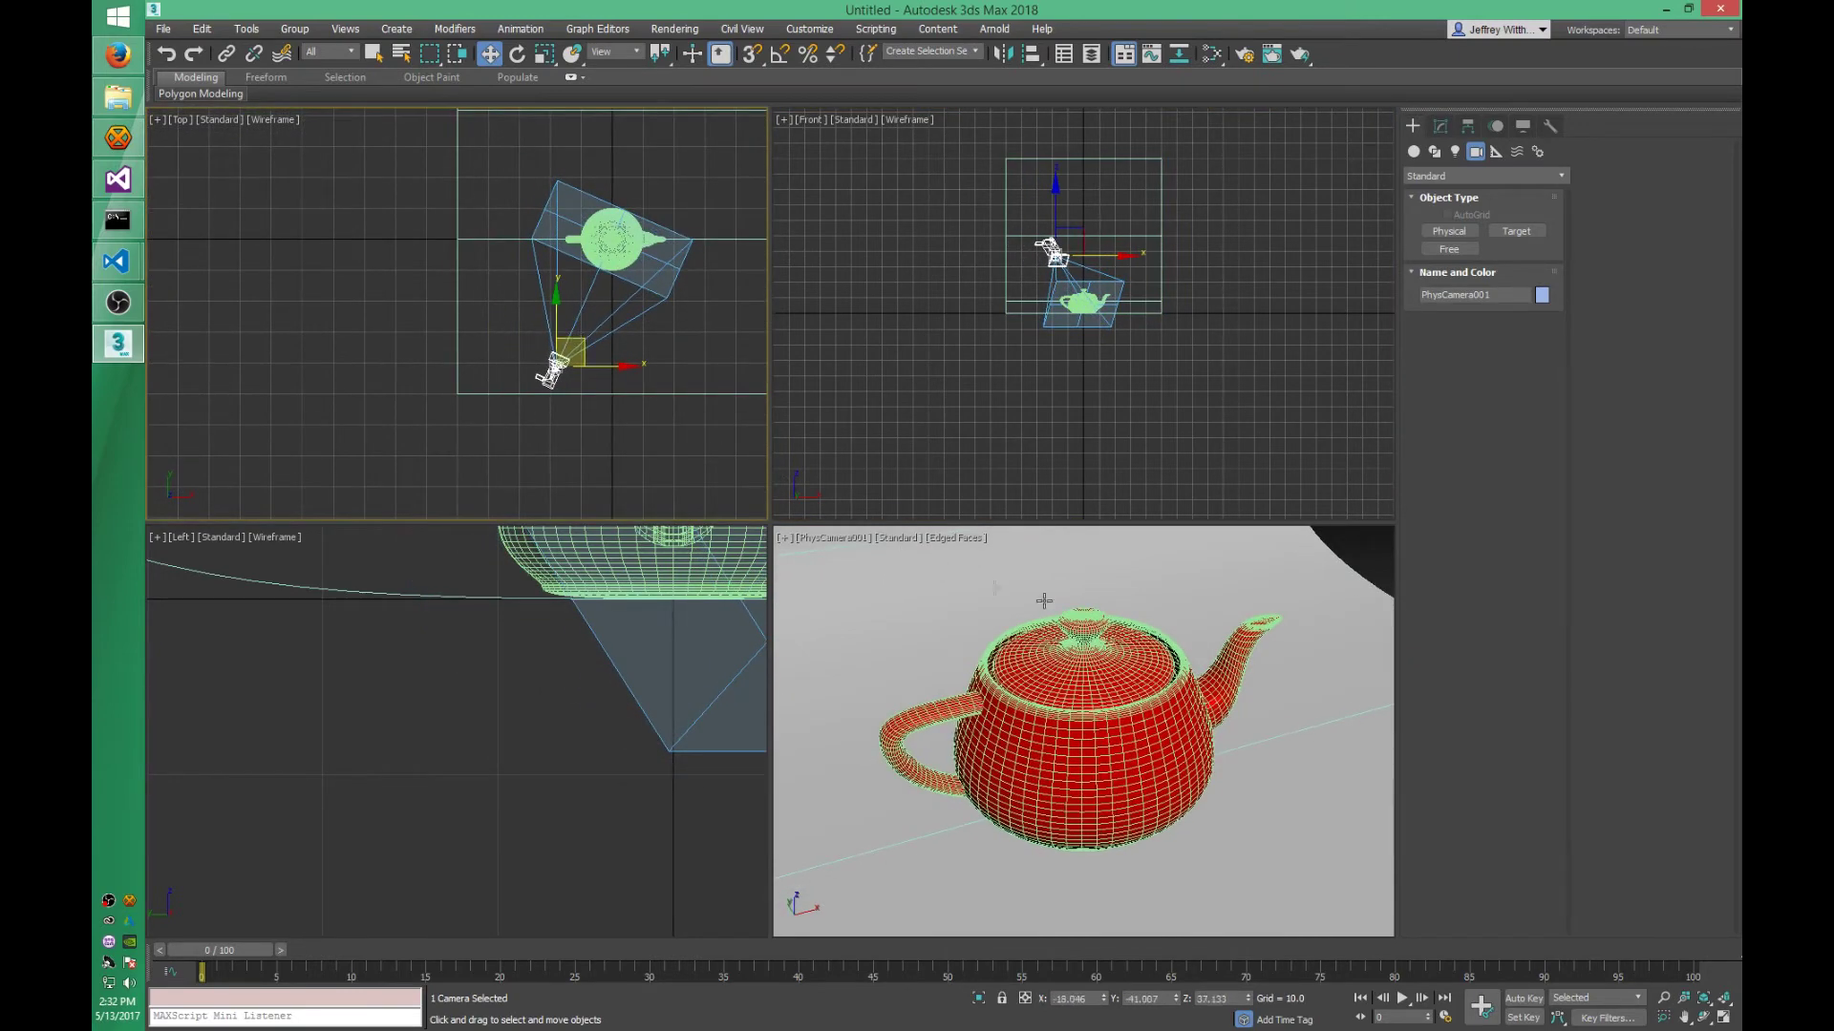
- Create a photometric Free Light on the floor beside the teapot's spout and check its emission shape options
right_click(1079, 564)
left_click(1454, 152)
left_click(1515, 231)
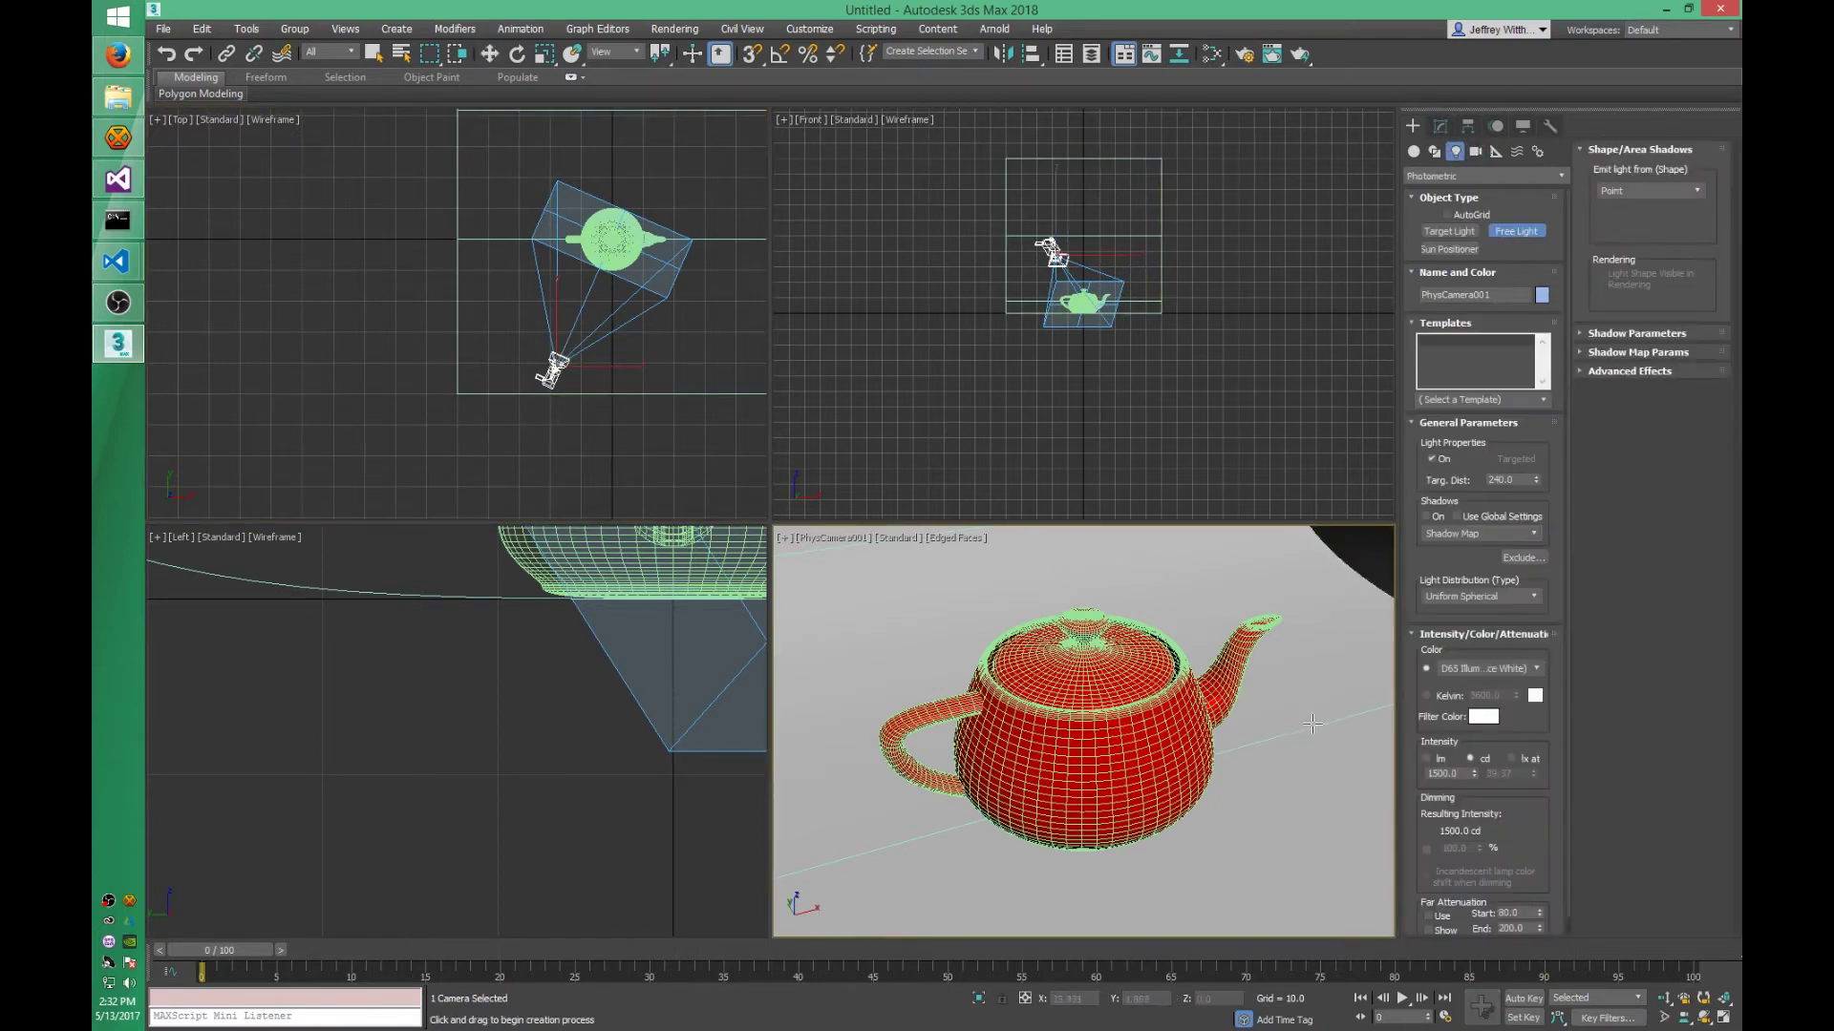
left_click(1333, 827)
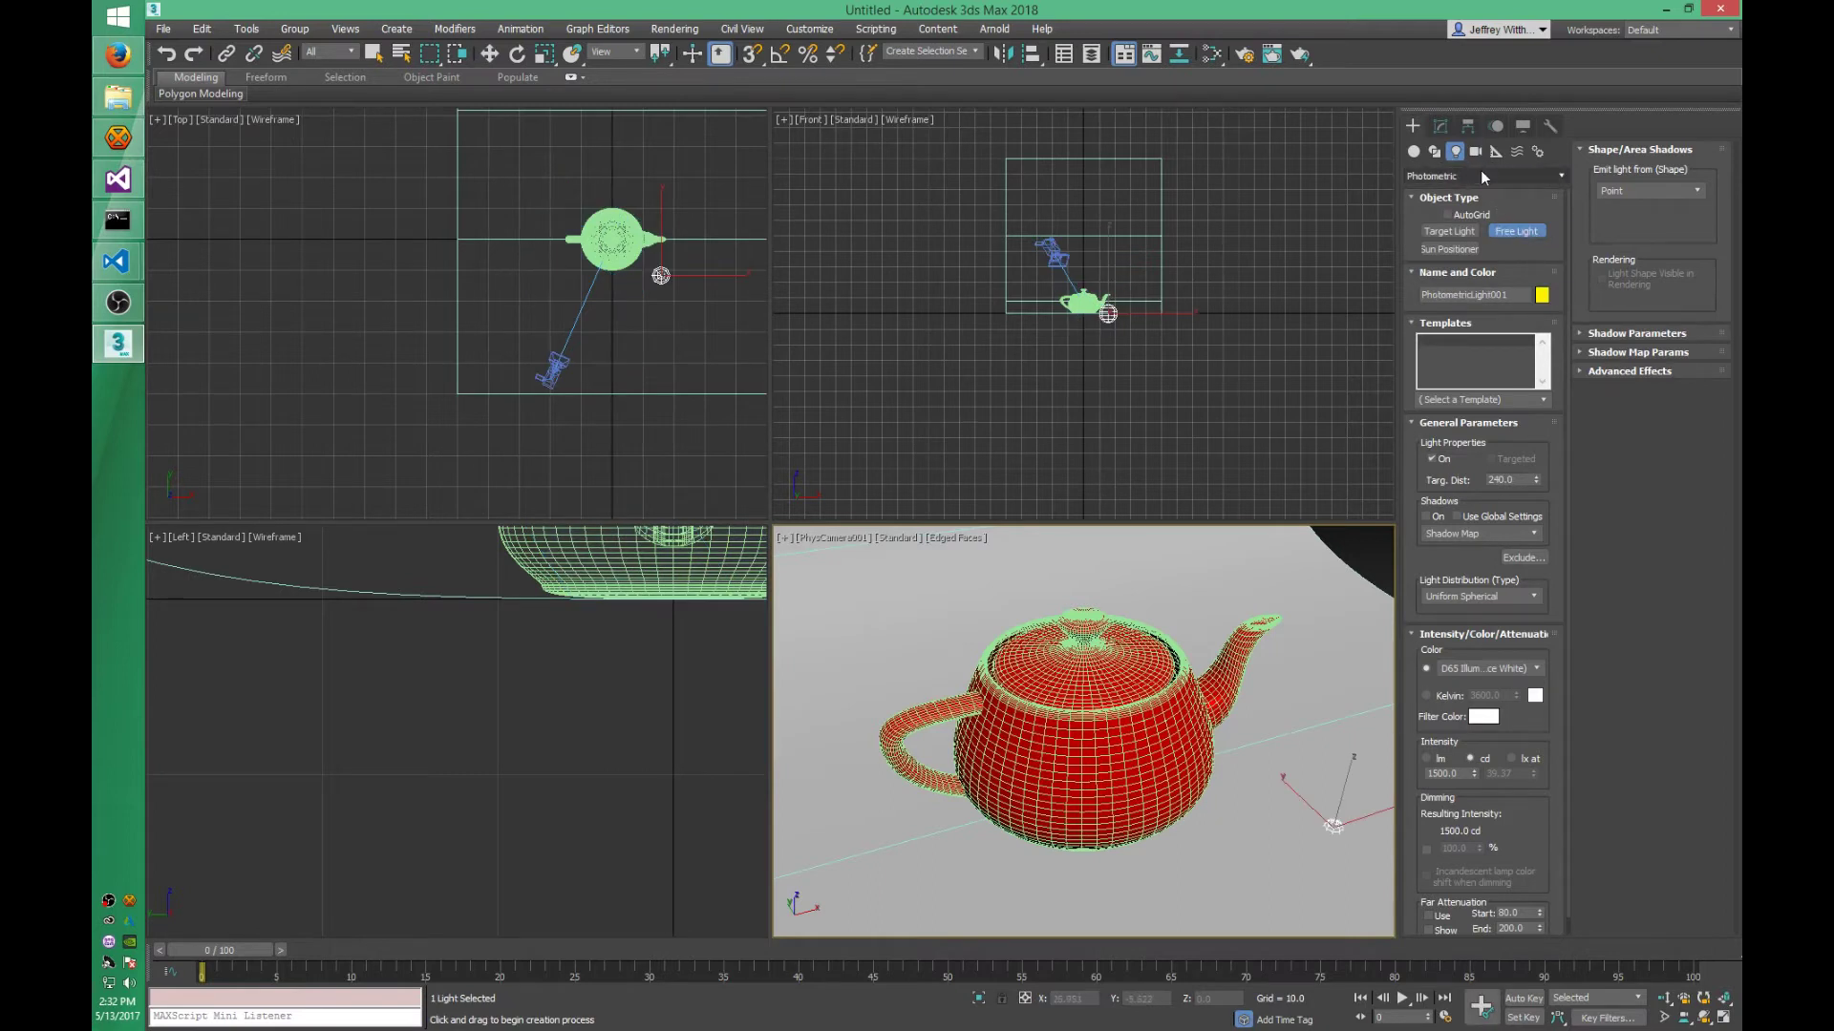
key("w")
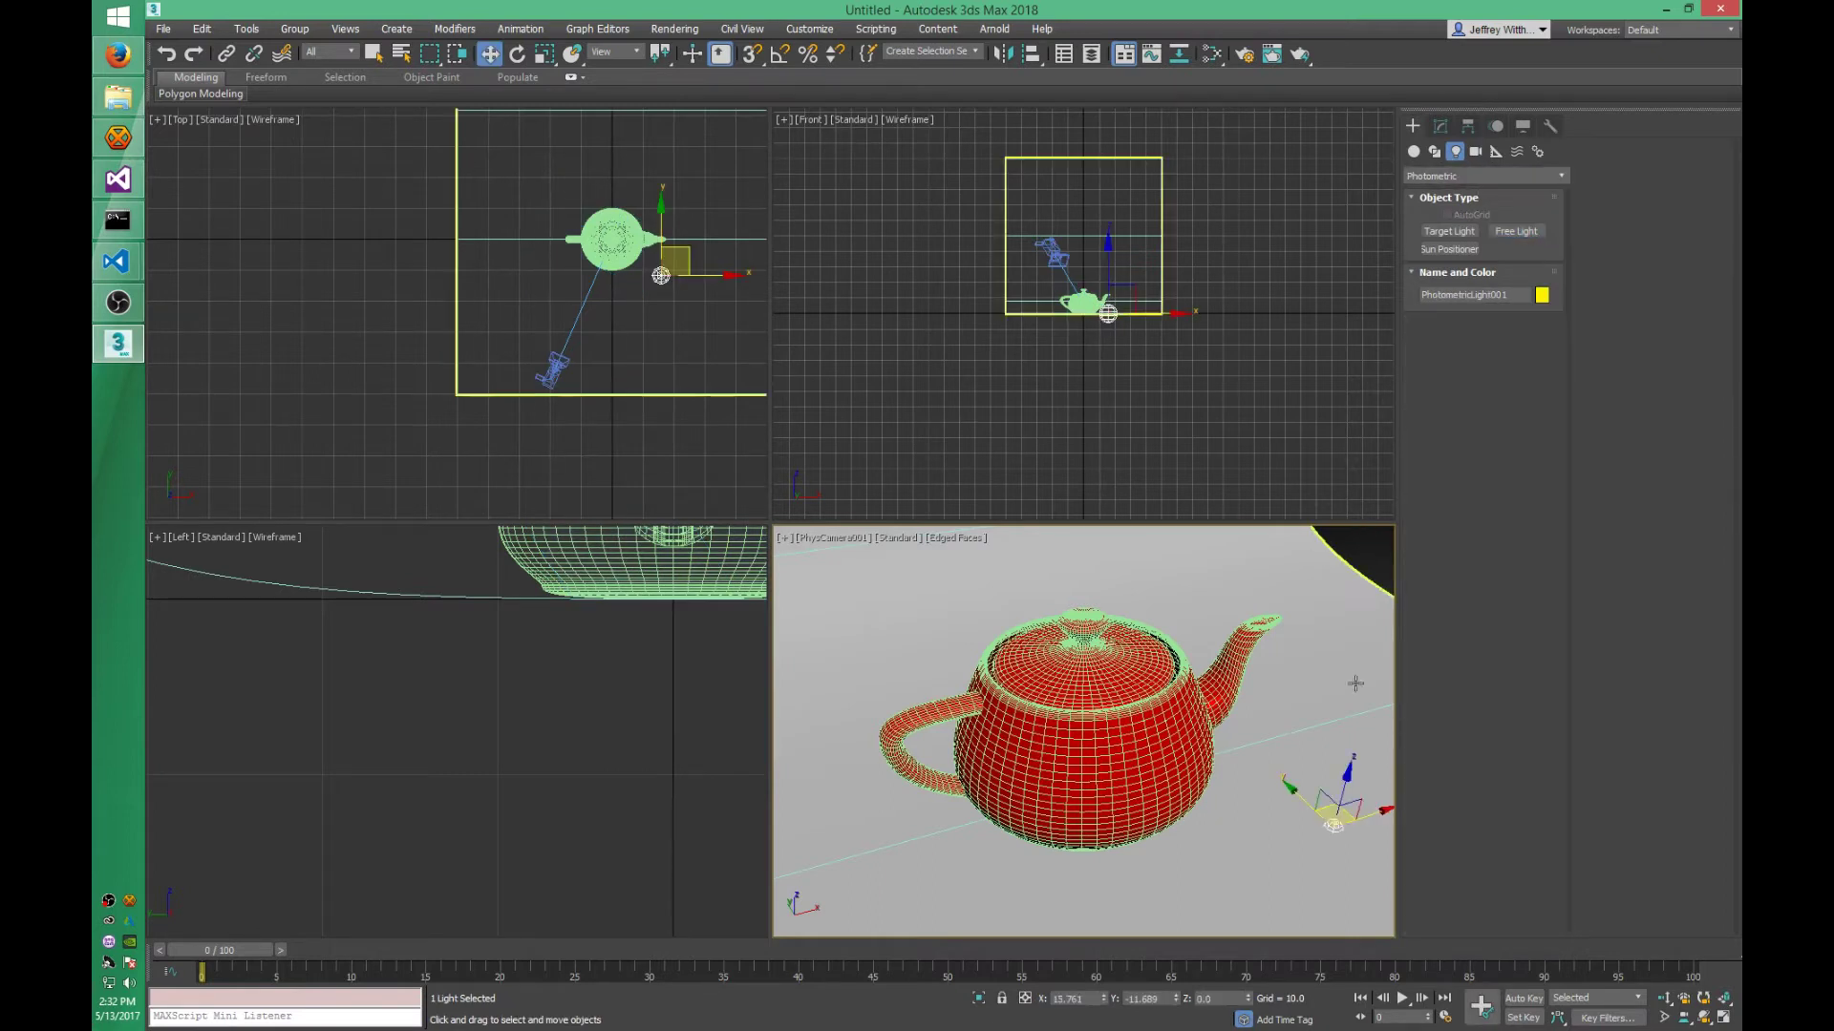
left_click(1440, 125)
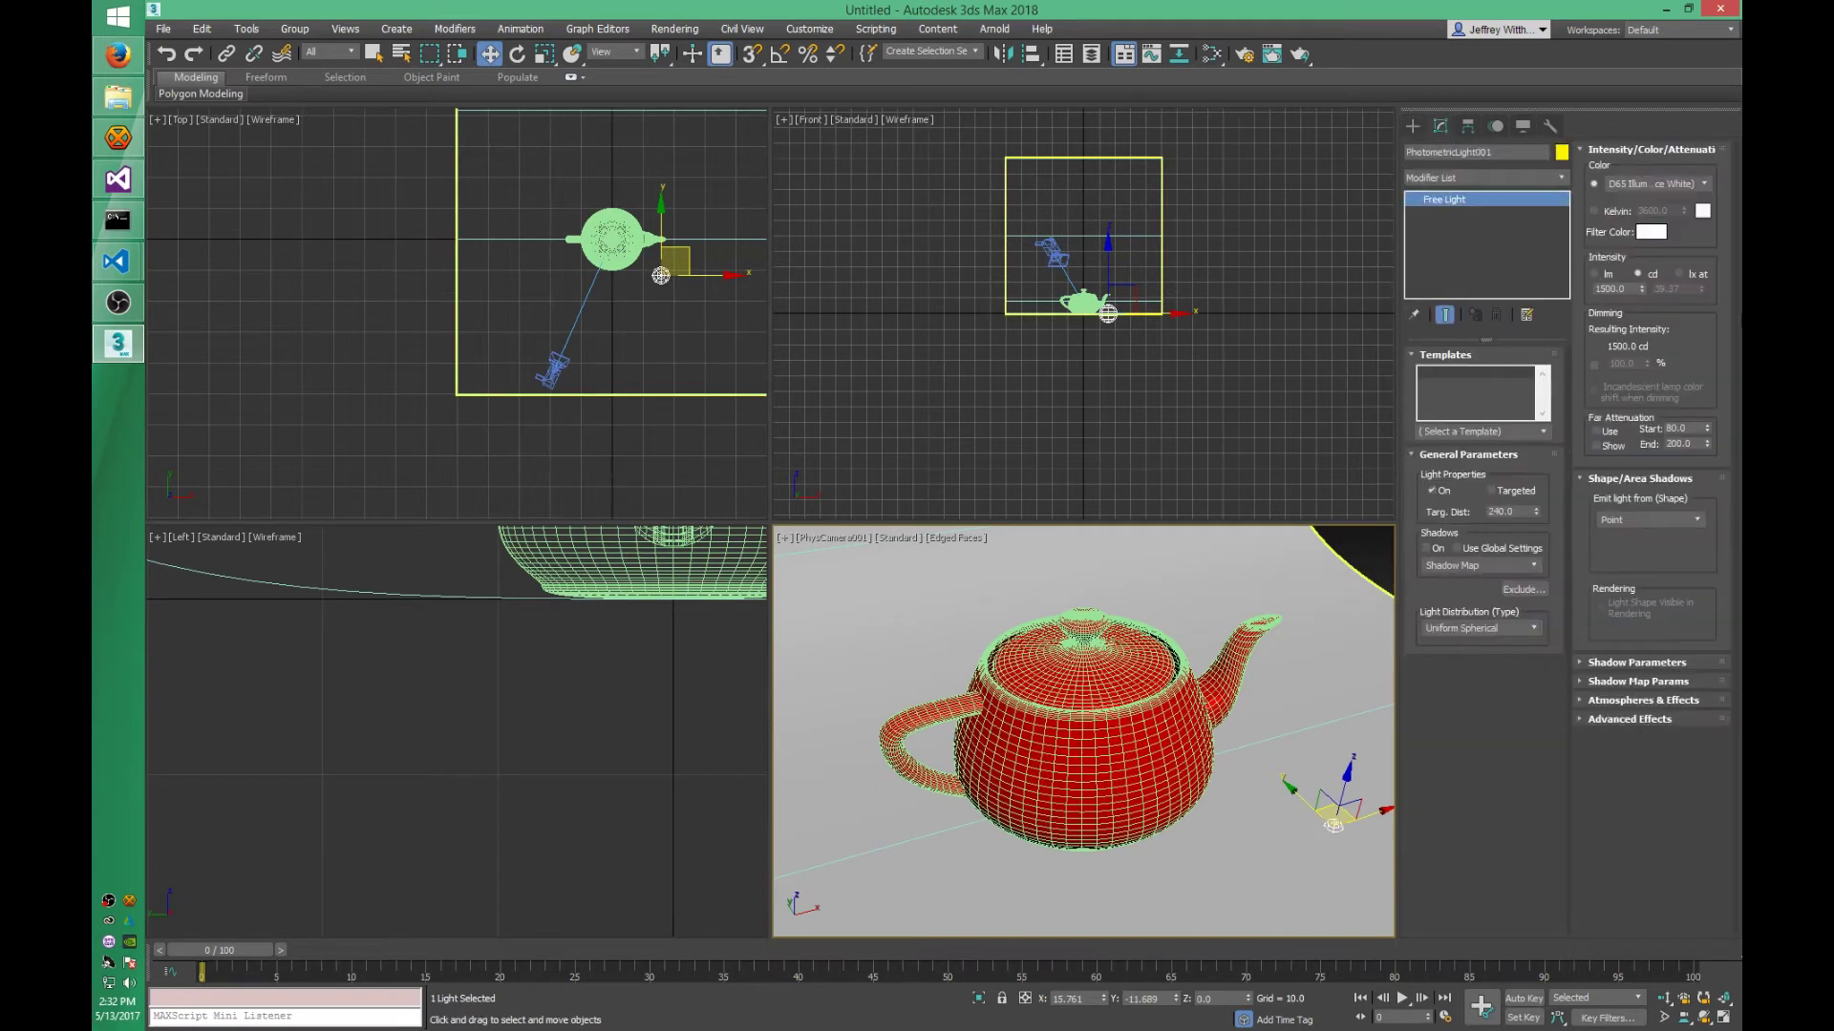
left_click(1689, 531)
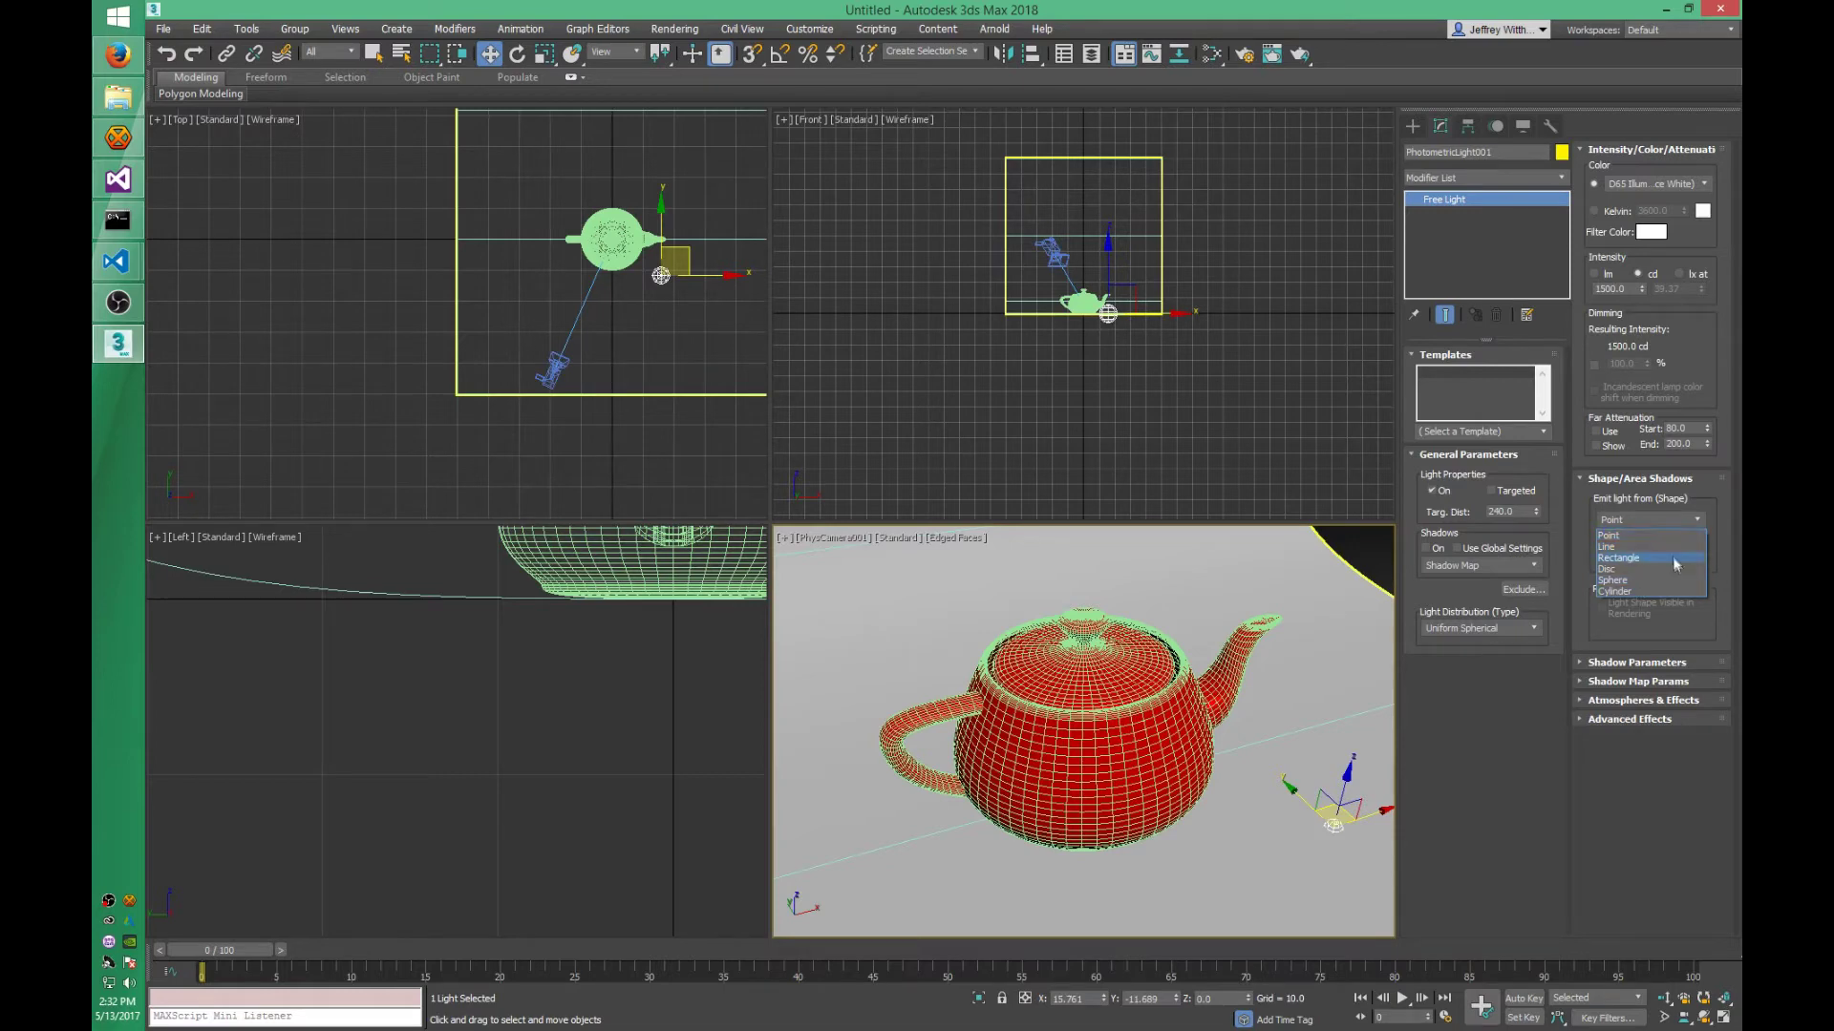
left_click(1682, 517)
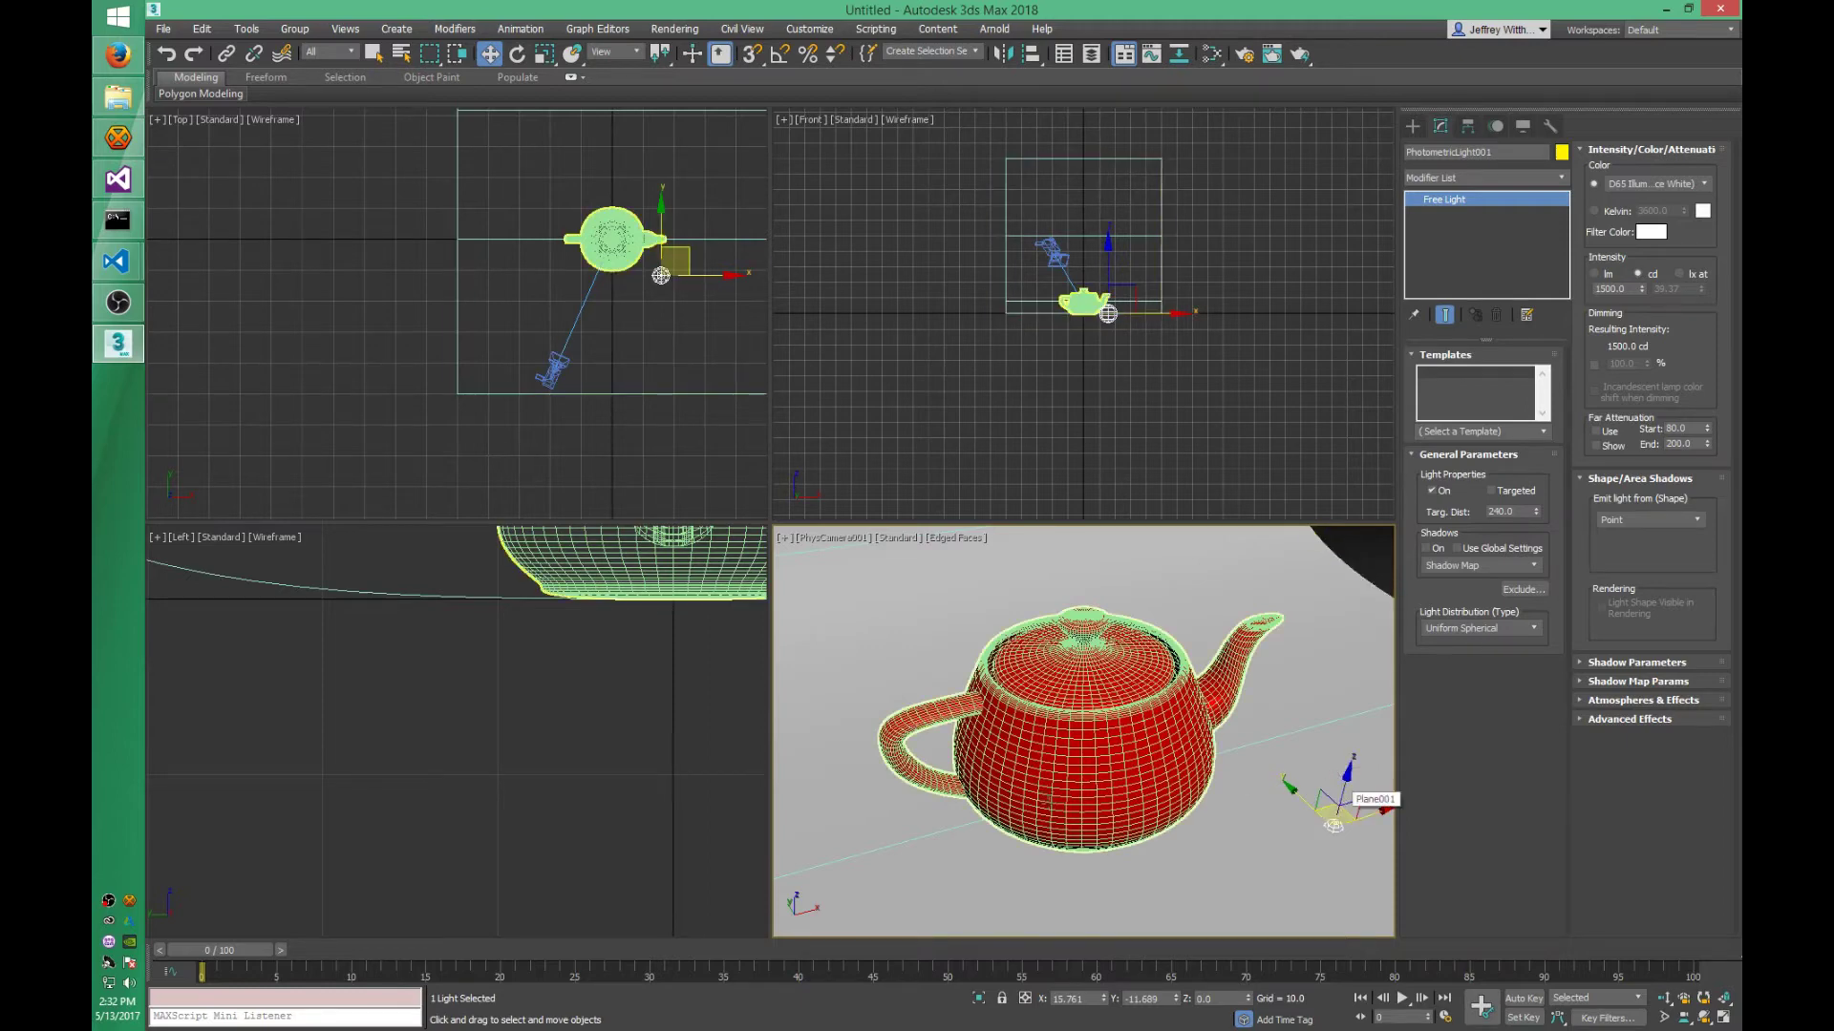
- Open Render Setup, set the target to ActiveShade Mode, and move the window clear of the camera viewport
left_click(1244, 53)
left_click(983, 87)
left_click(997, 136)
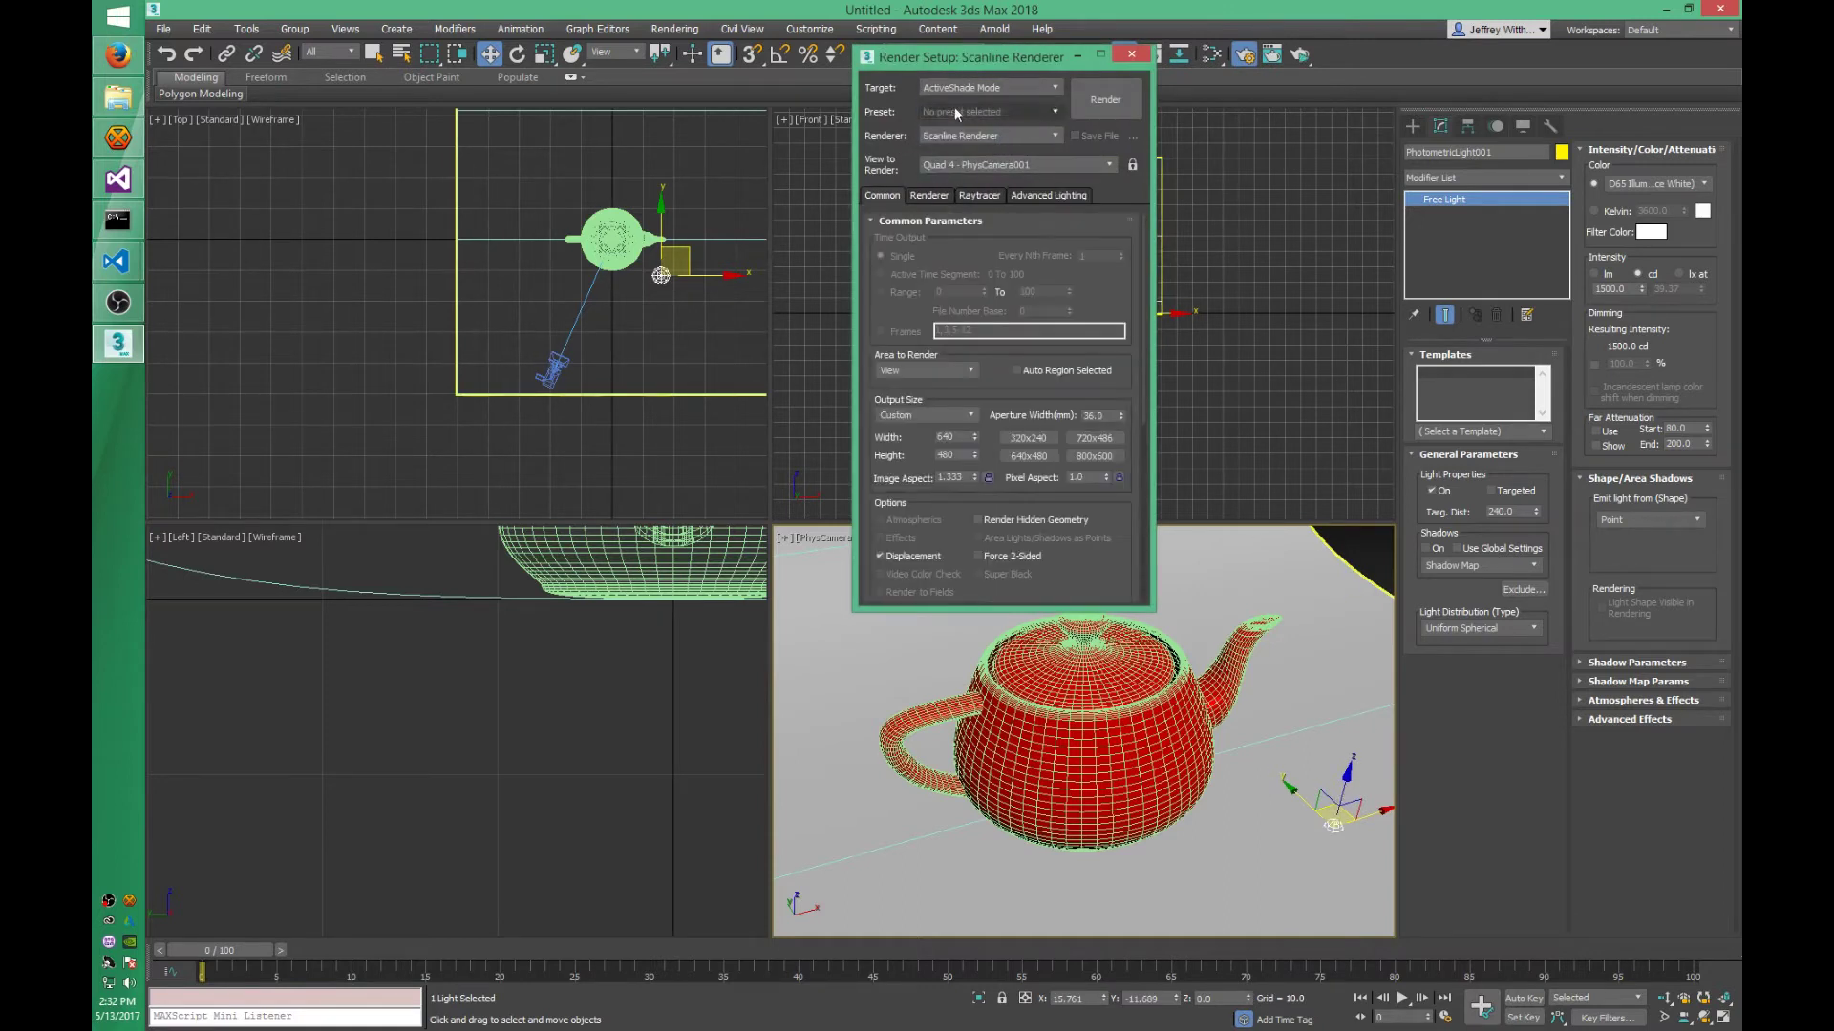
left_click_drag(977, 63, 515, 65)
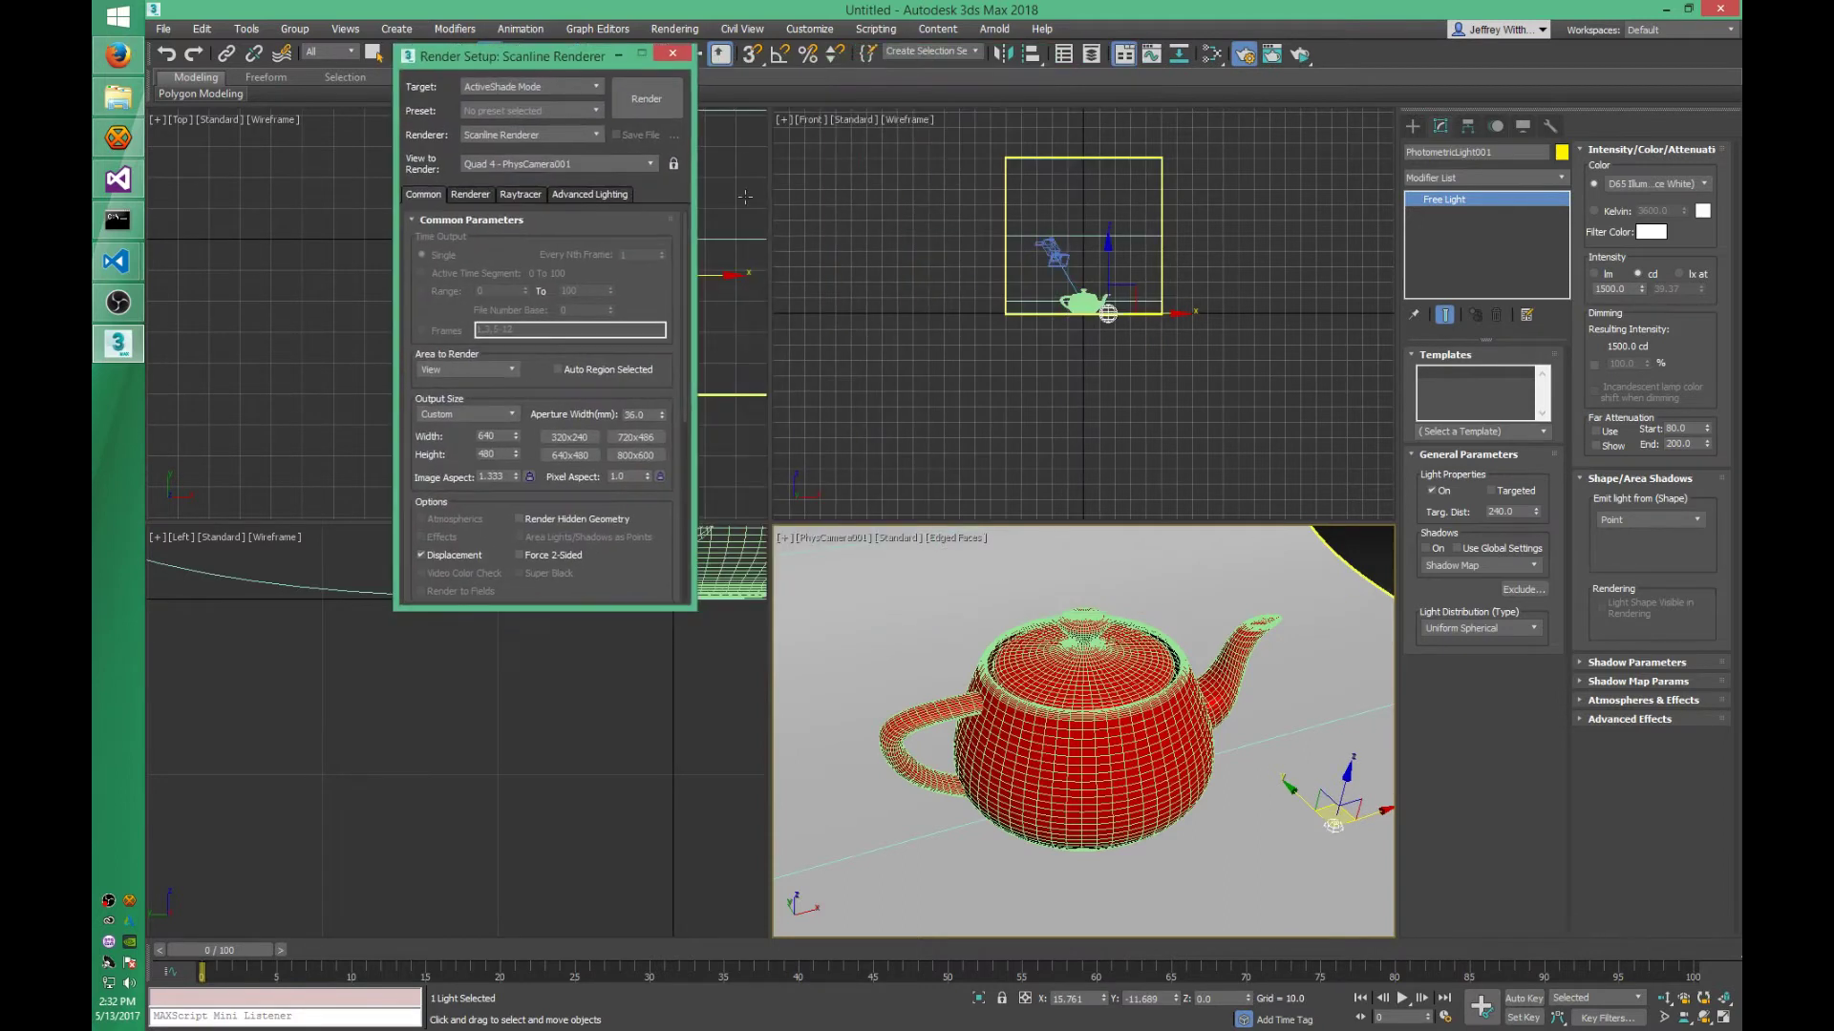
- Switch the PhysCamera001 viewport's shading from Standard to High Quality
left_click(829, 545)
mouse_move(934, 557)
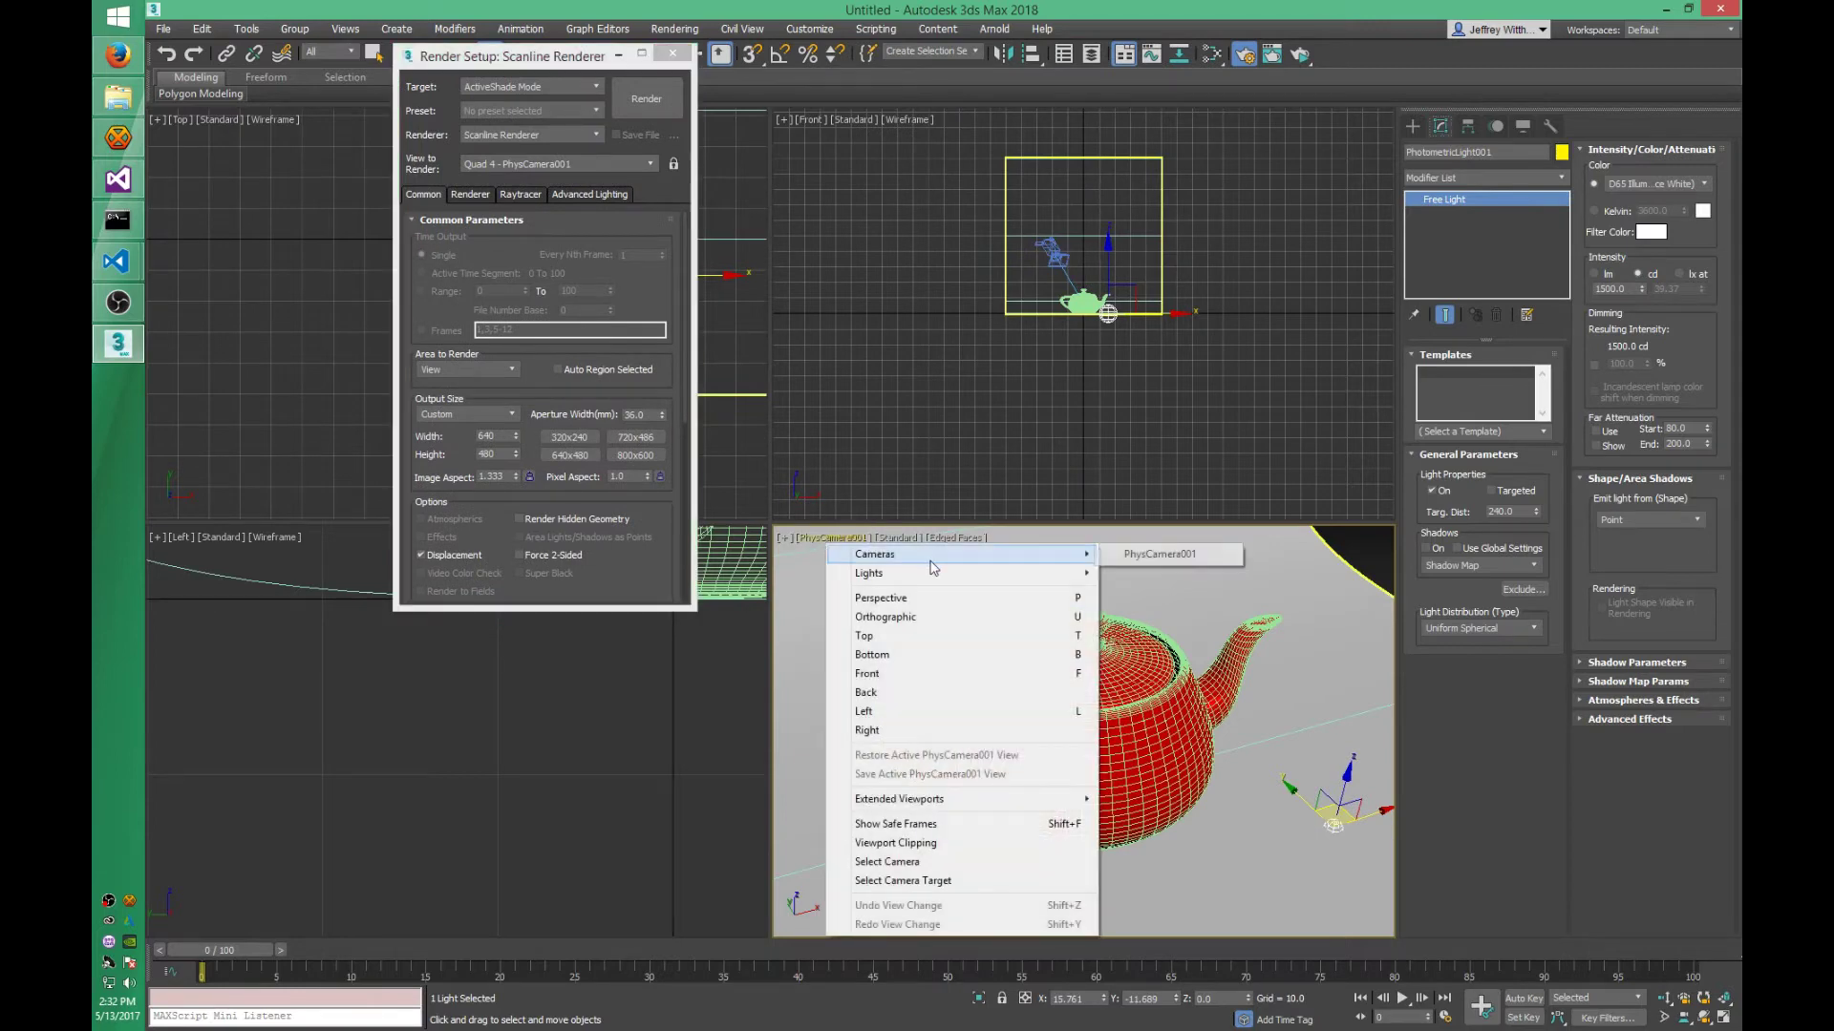
left_click(644, 689)
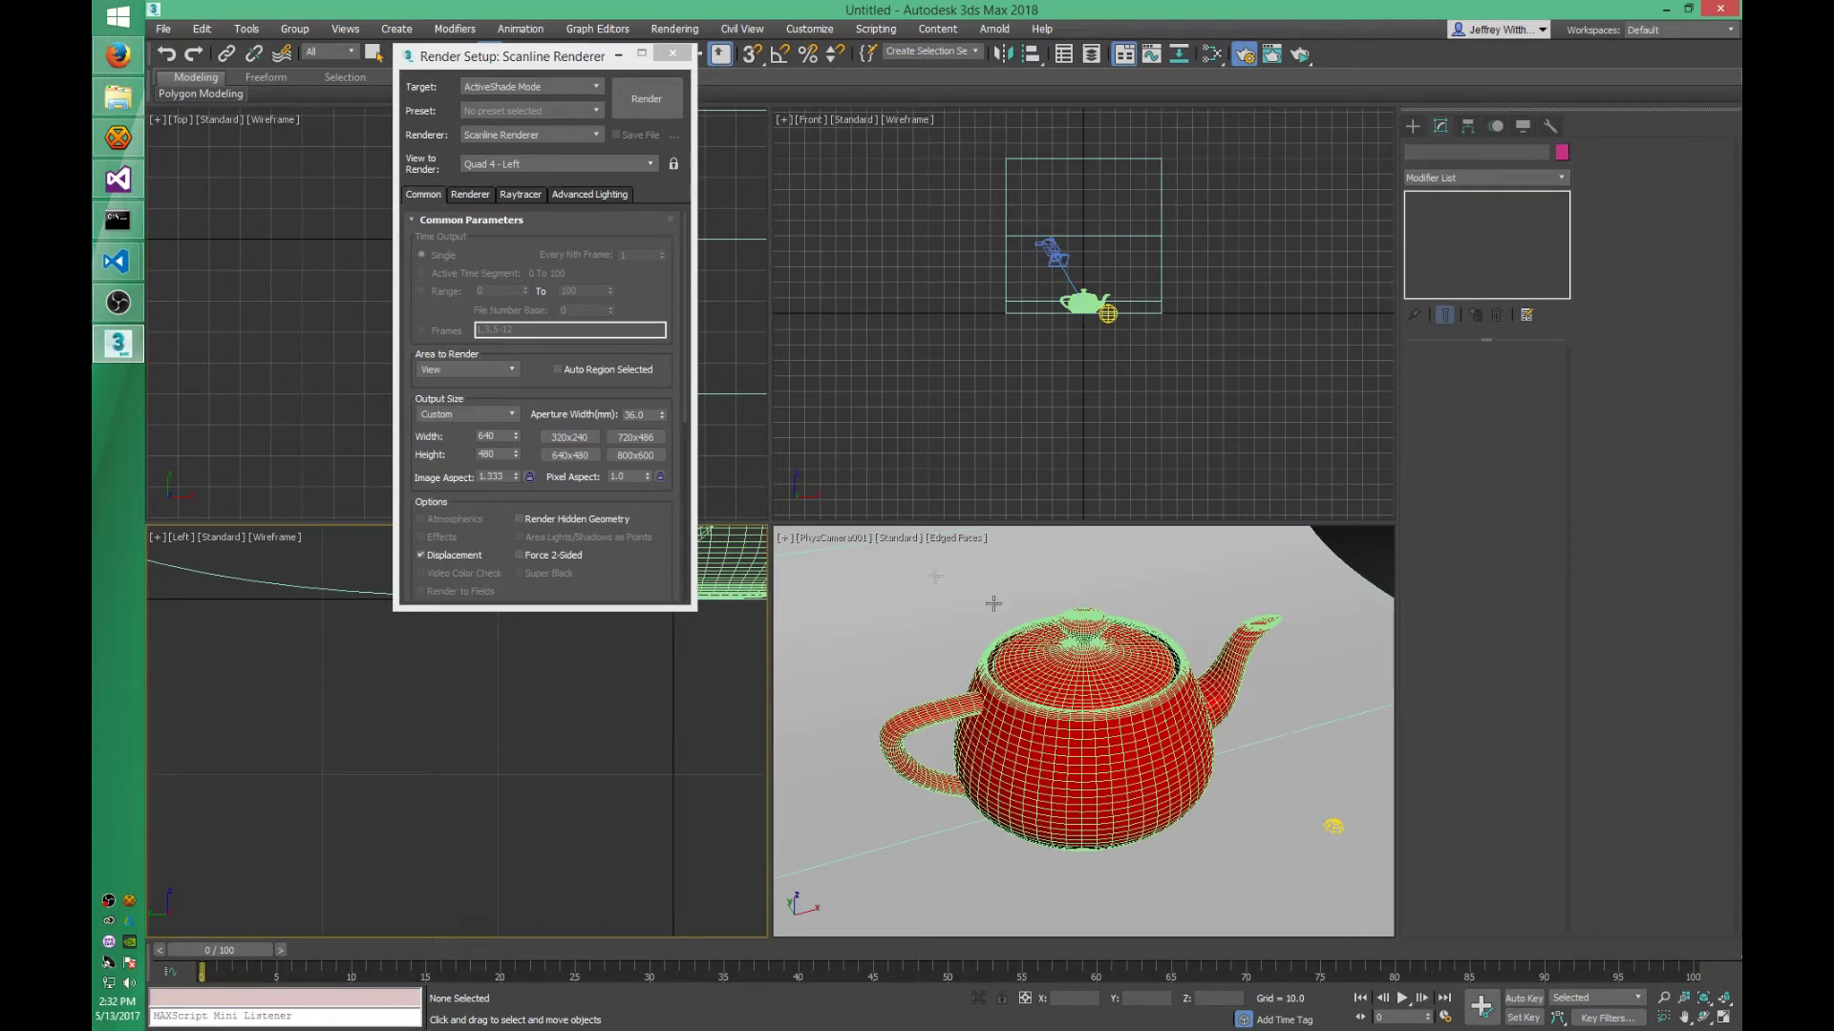
left_click(821, 546)
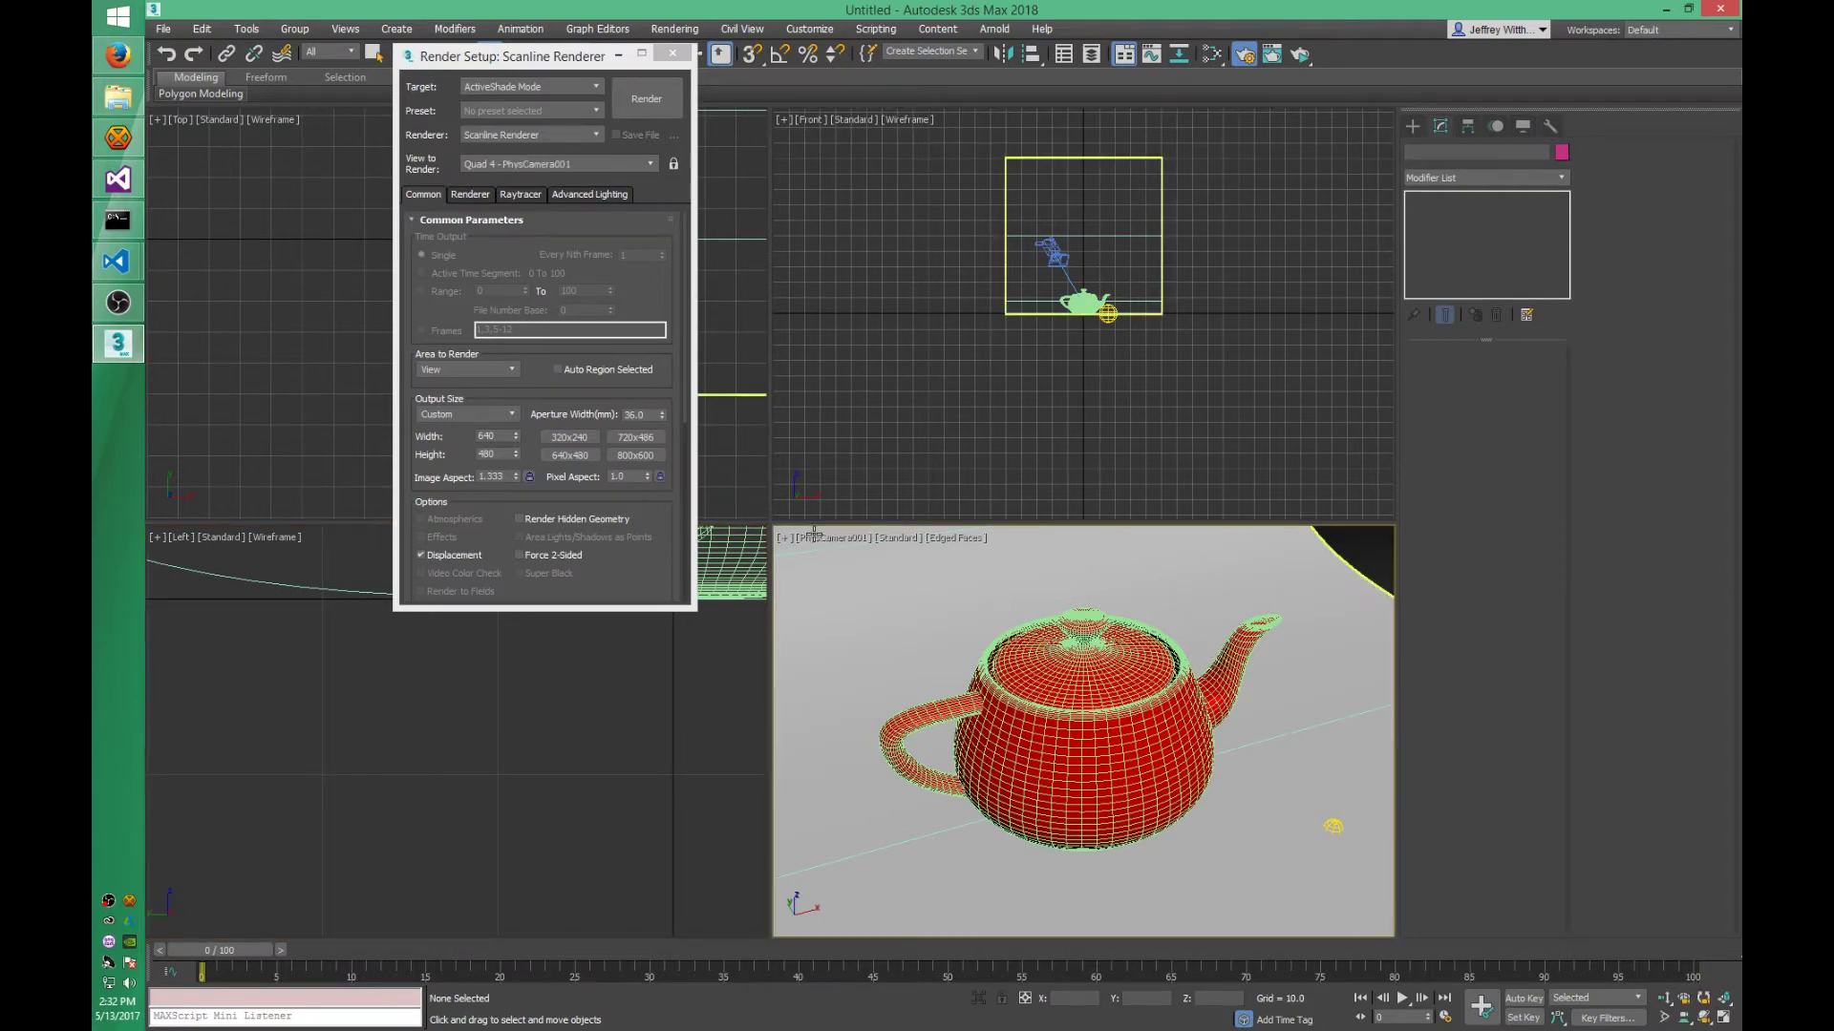
left_click(829, 538)
left_click(899, 537)
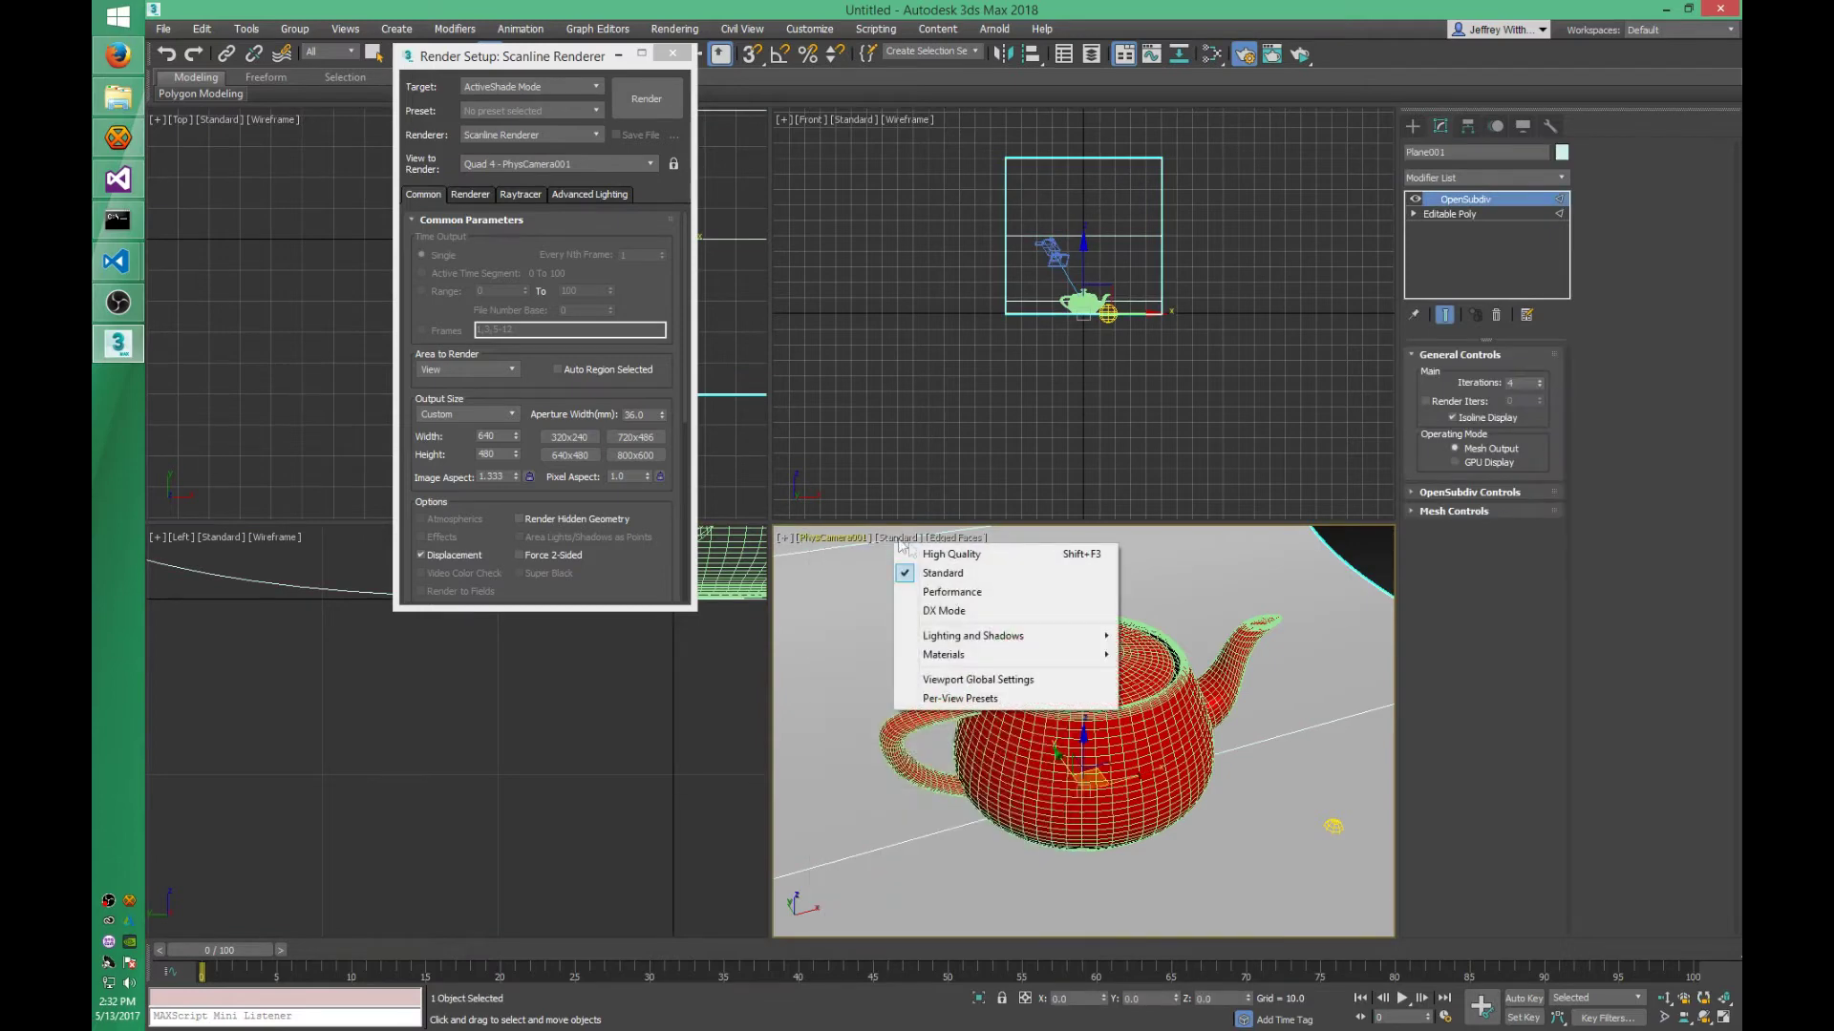
left_click(963, 558)
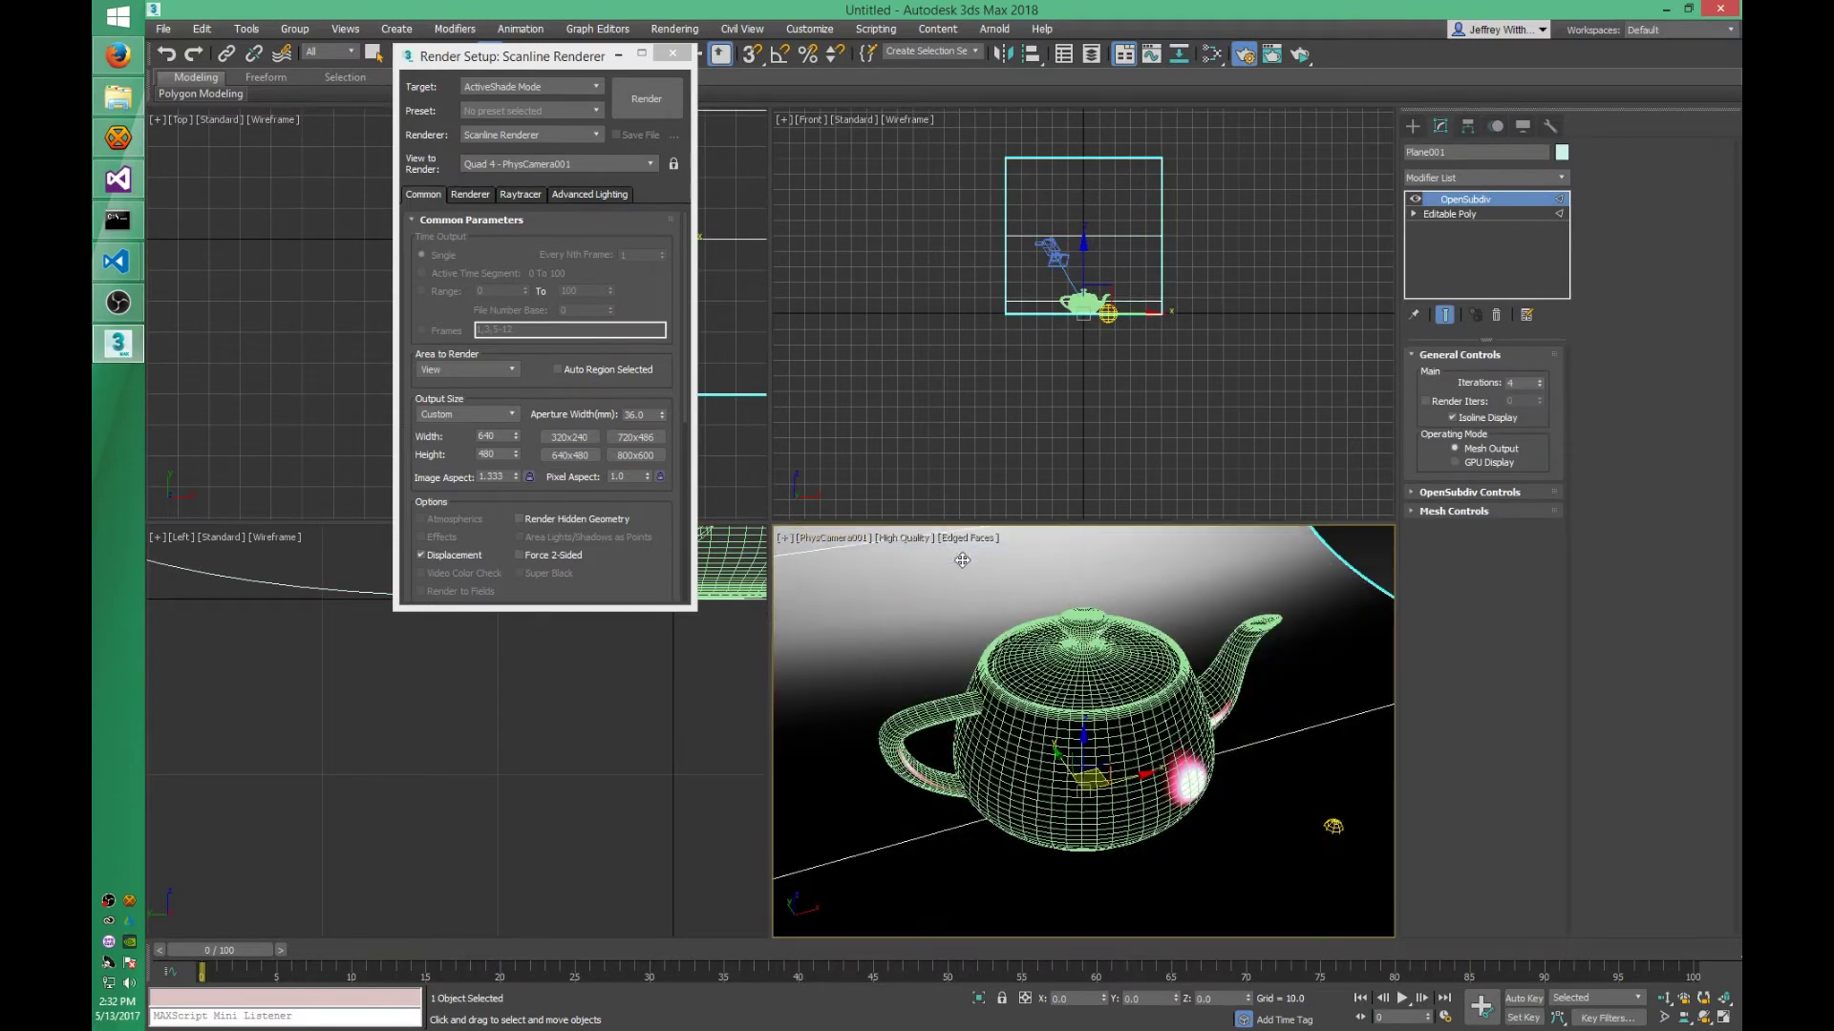
- Raise the free light to about Z 14 and turn off edged faces in the camera viewport
left_click(1334, 826)
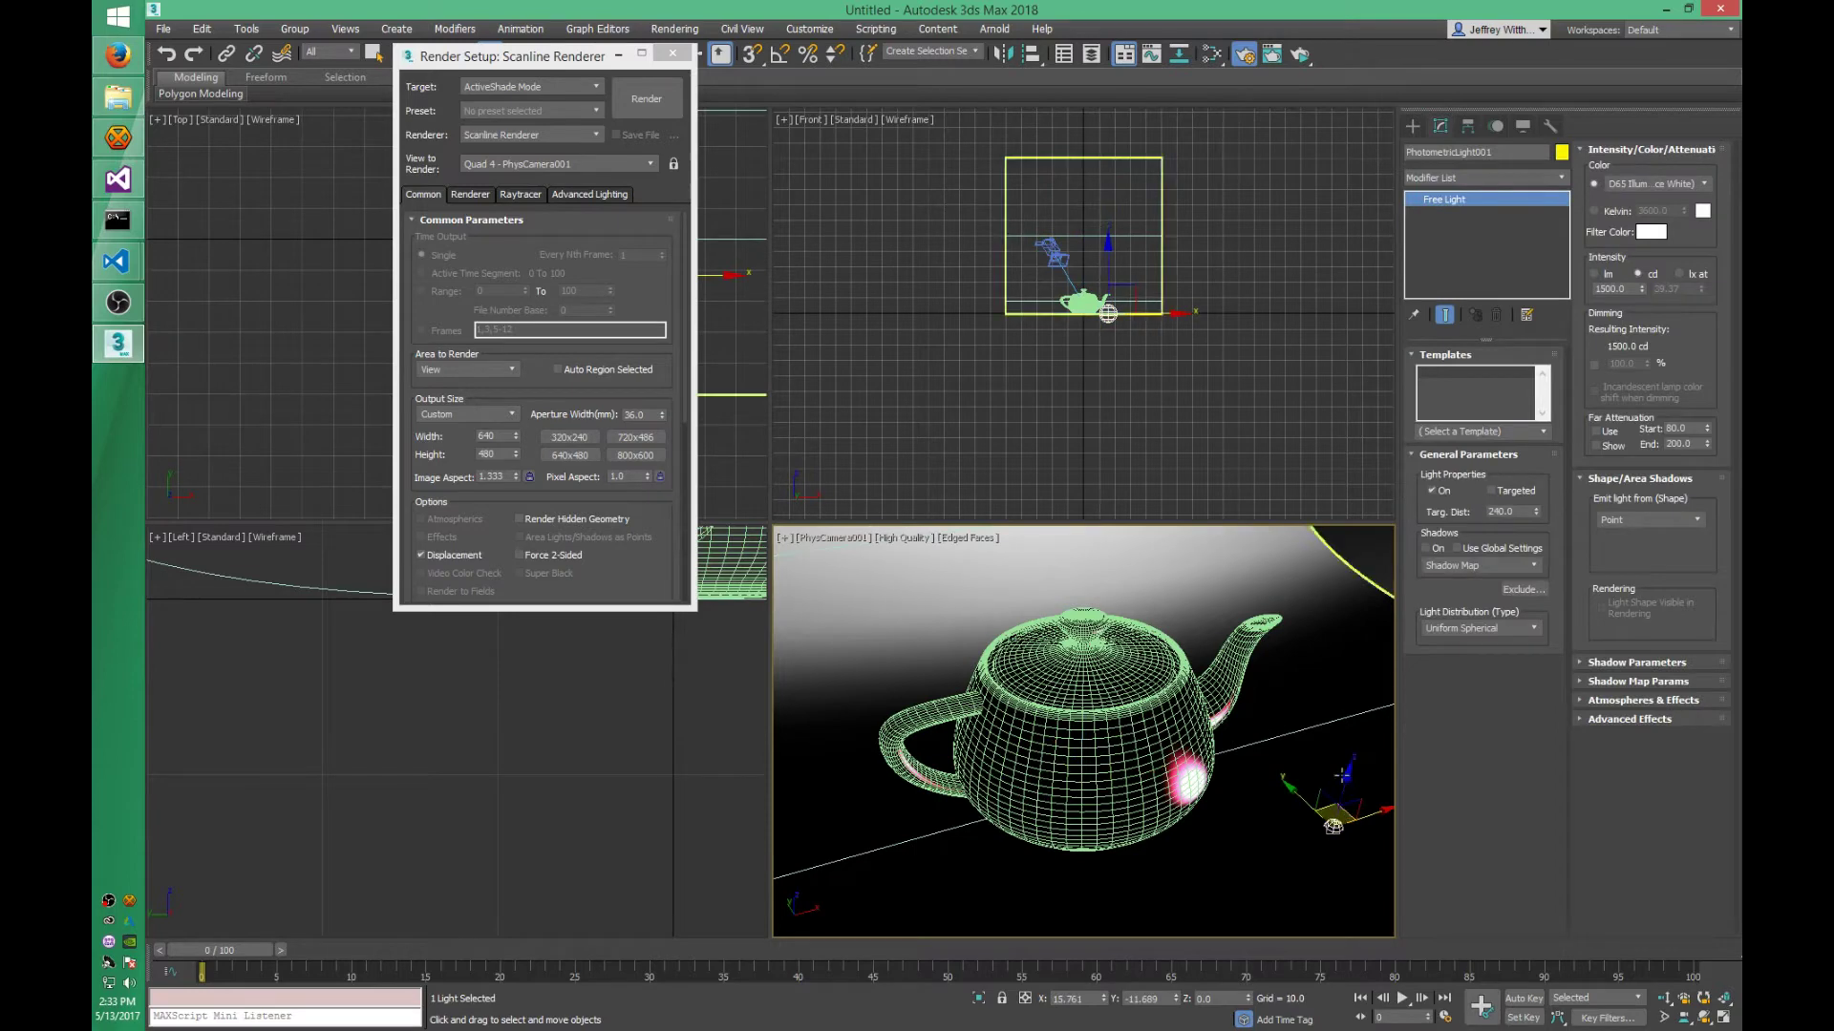
mouse_move(1334, 826)
left_mouse_down()
mouse_move(1374, 607)
mouse_move(1374, 666)
left_mouse_up()
key("F4")
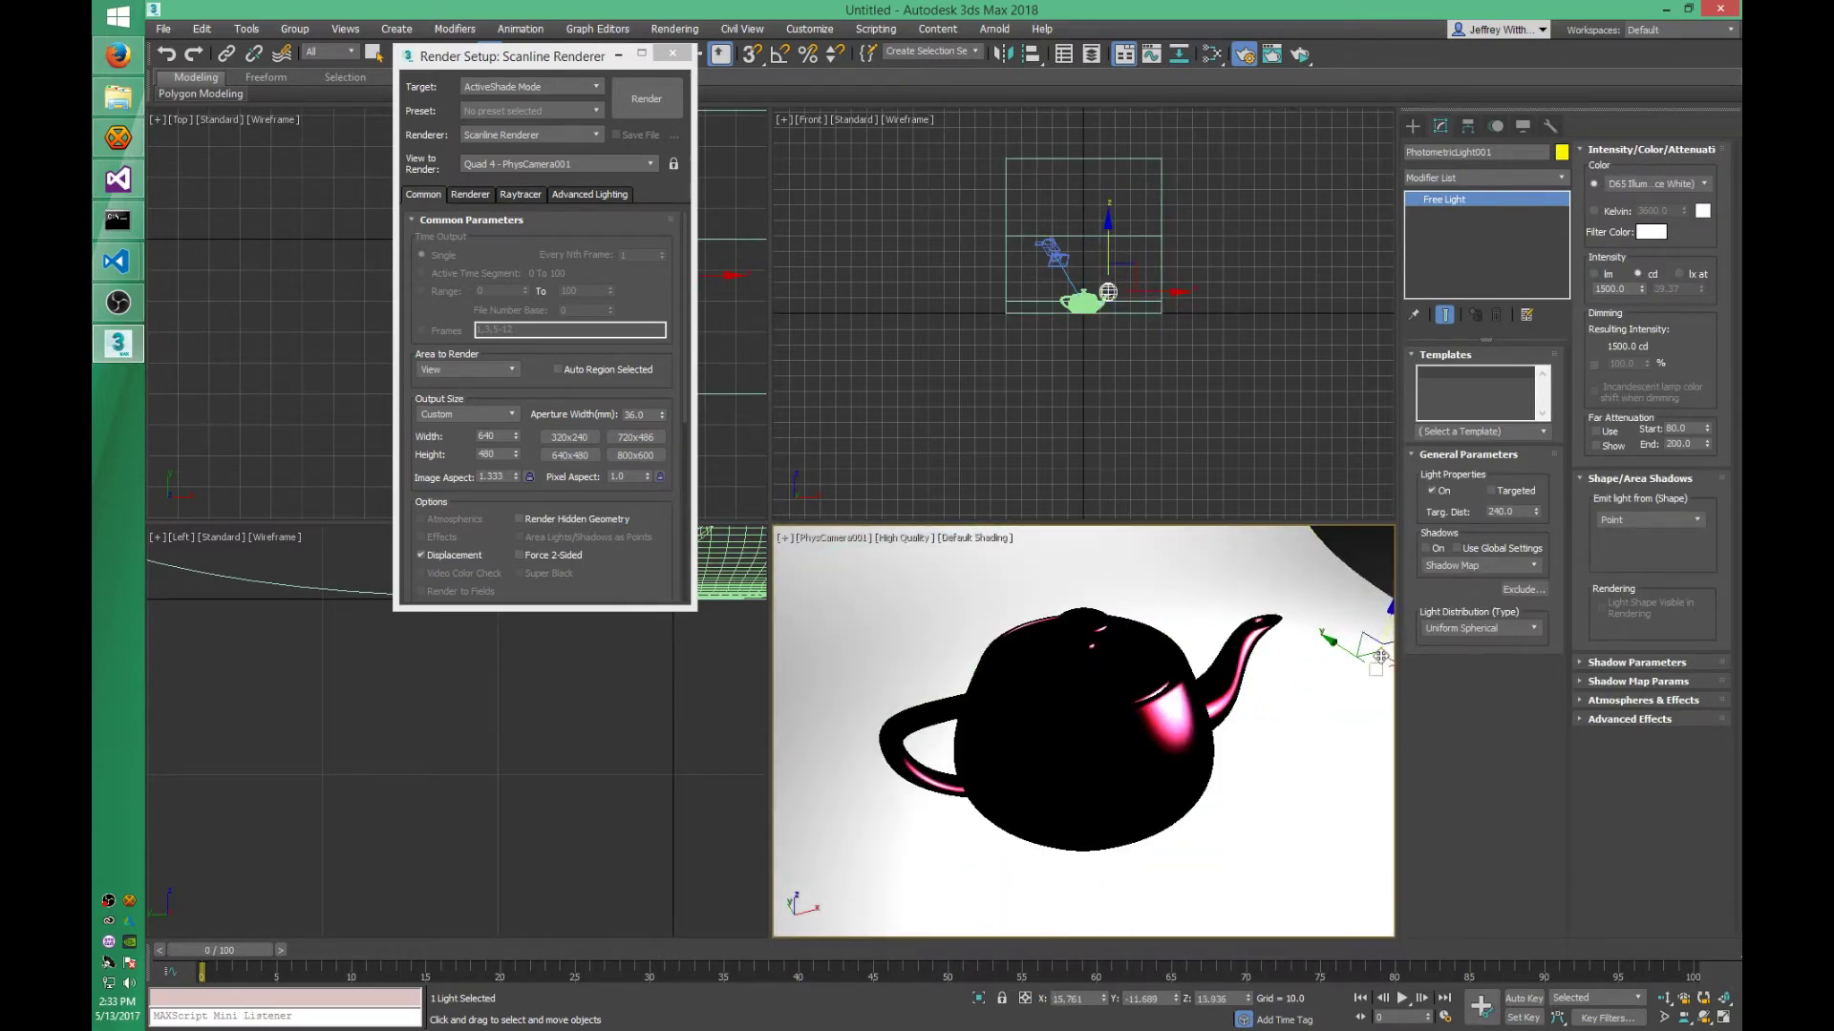
- Move the free light in the Top viewport to about X 12, Y -23, in front of the teapot
left_click_drag(541, 62, 278, 239)
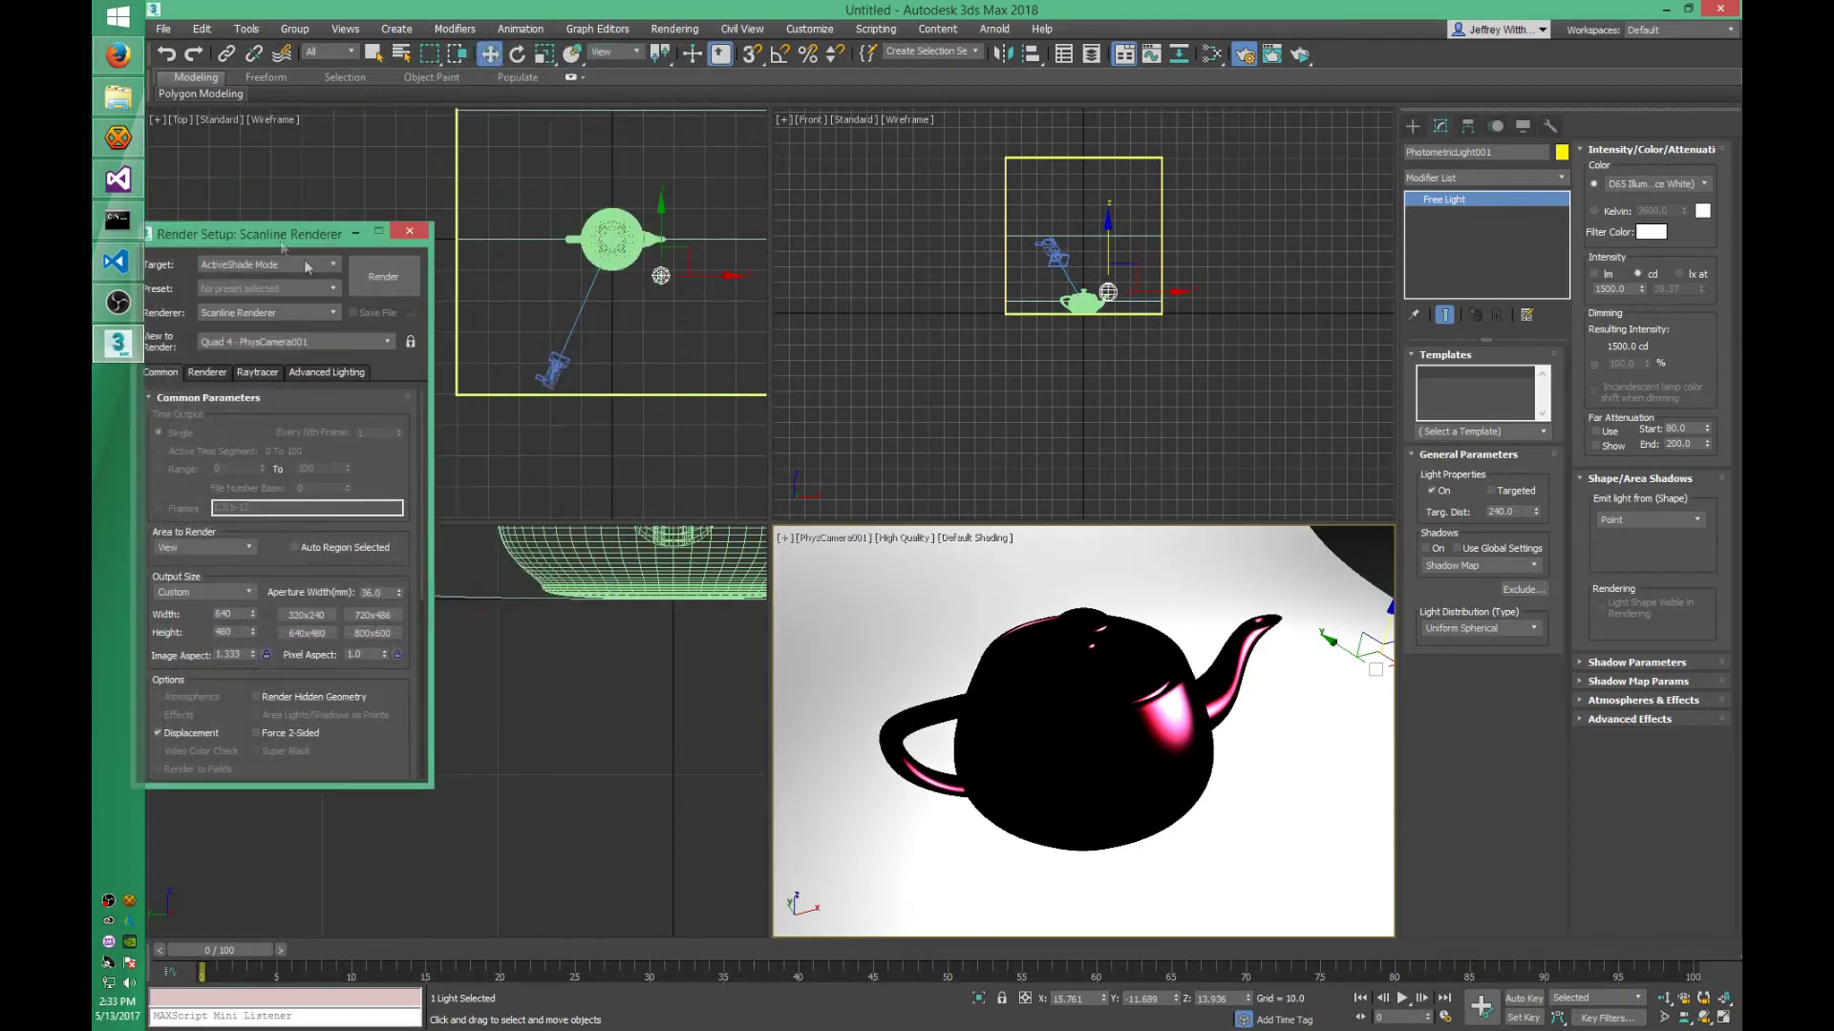
left_click(685, 277)
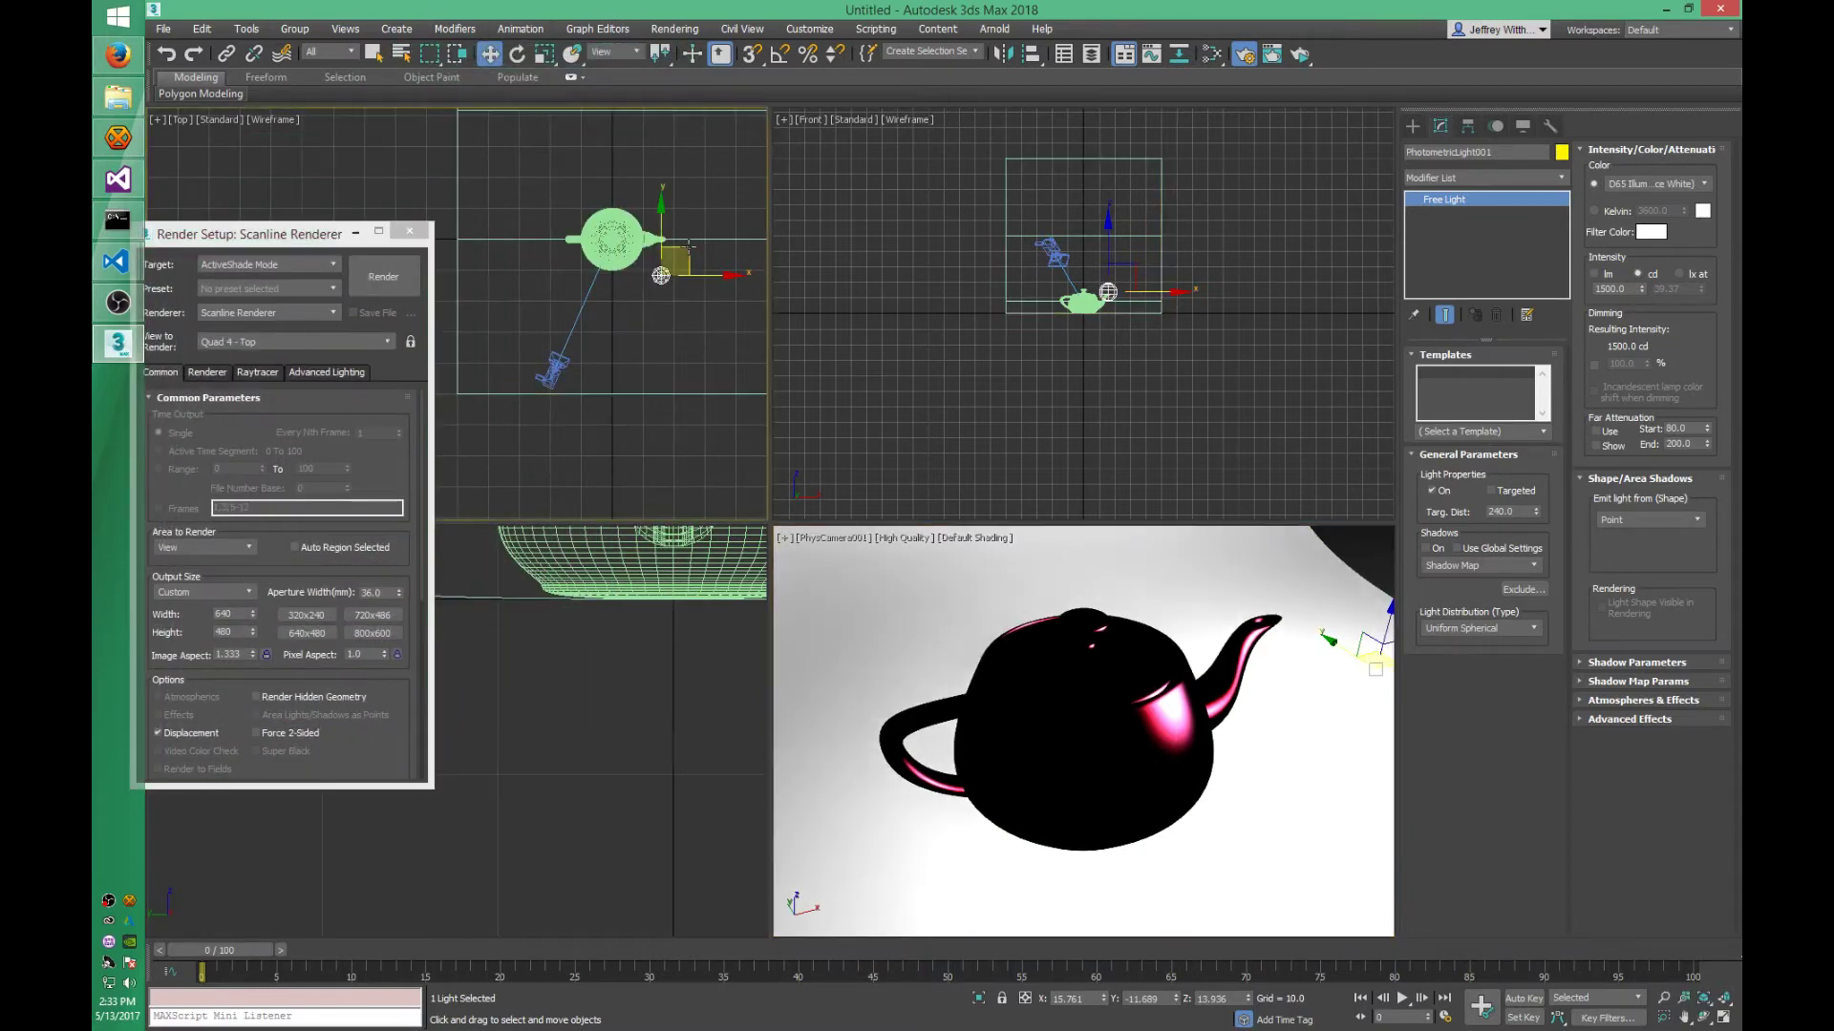
left_click(681, 275)
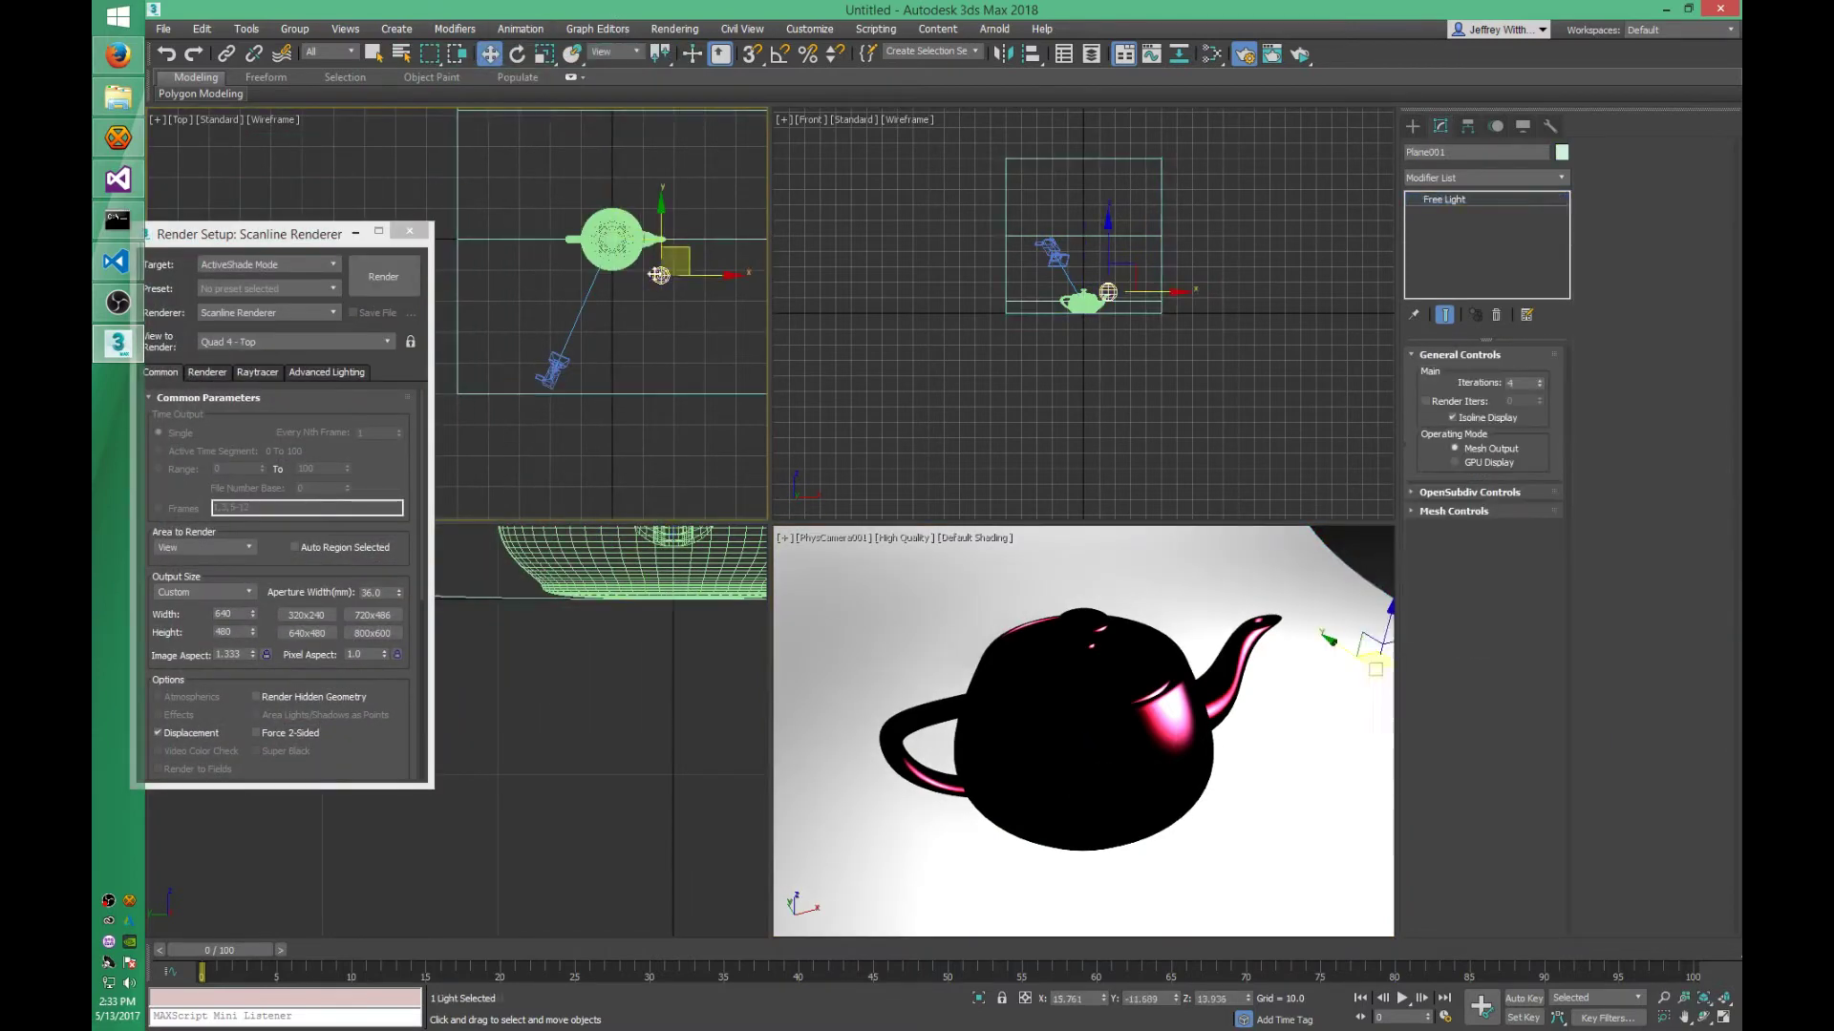
mouse_move(681, 274)
left_mouse_down()
mouse_move(674, 301)
mouse_move(674, 284)
left_mouse_up()
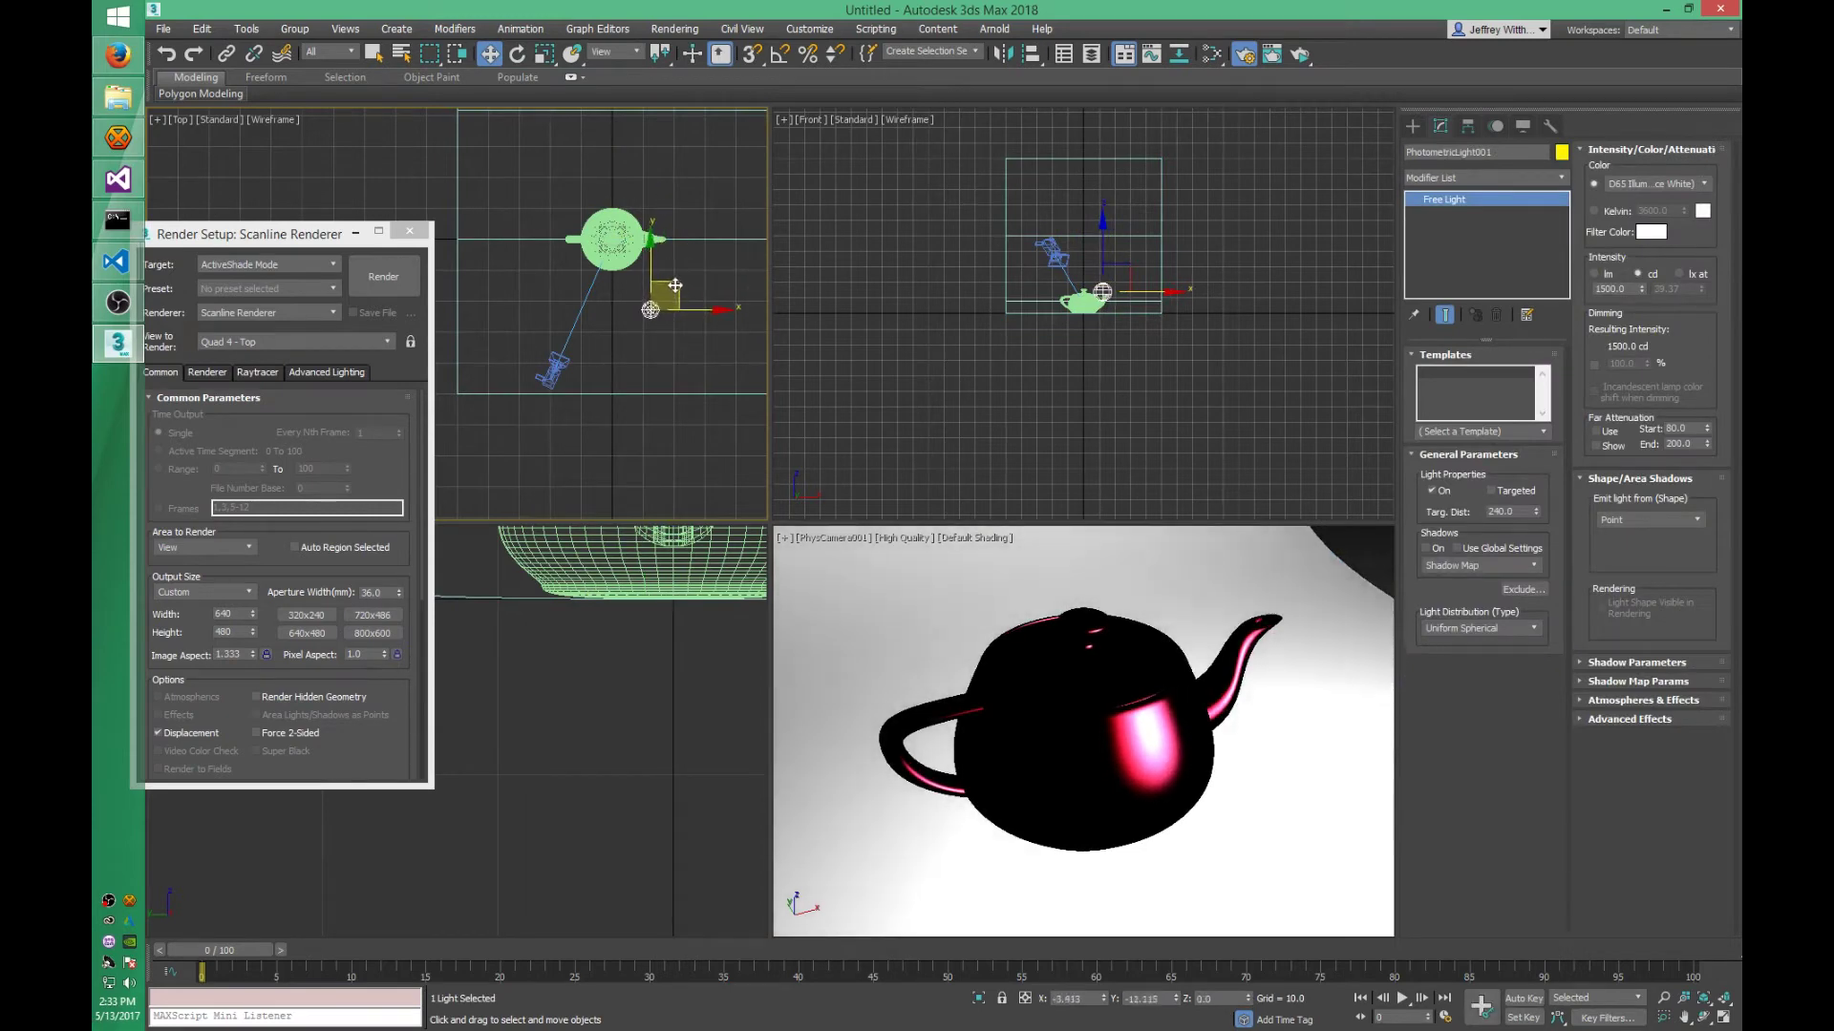
- Switch the renderer to Cycles Renderer and preview the PhysCamera001 view in ActiveShade
left_click_drag(301, 237, 465, 224)
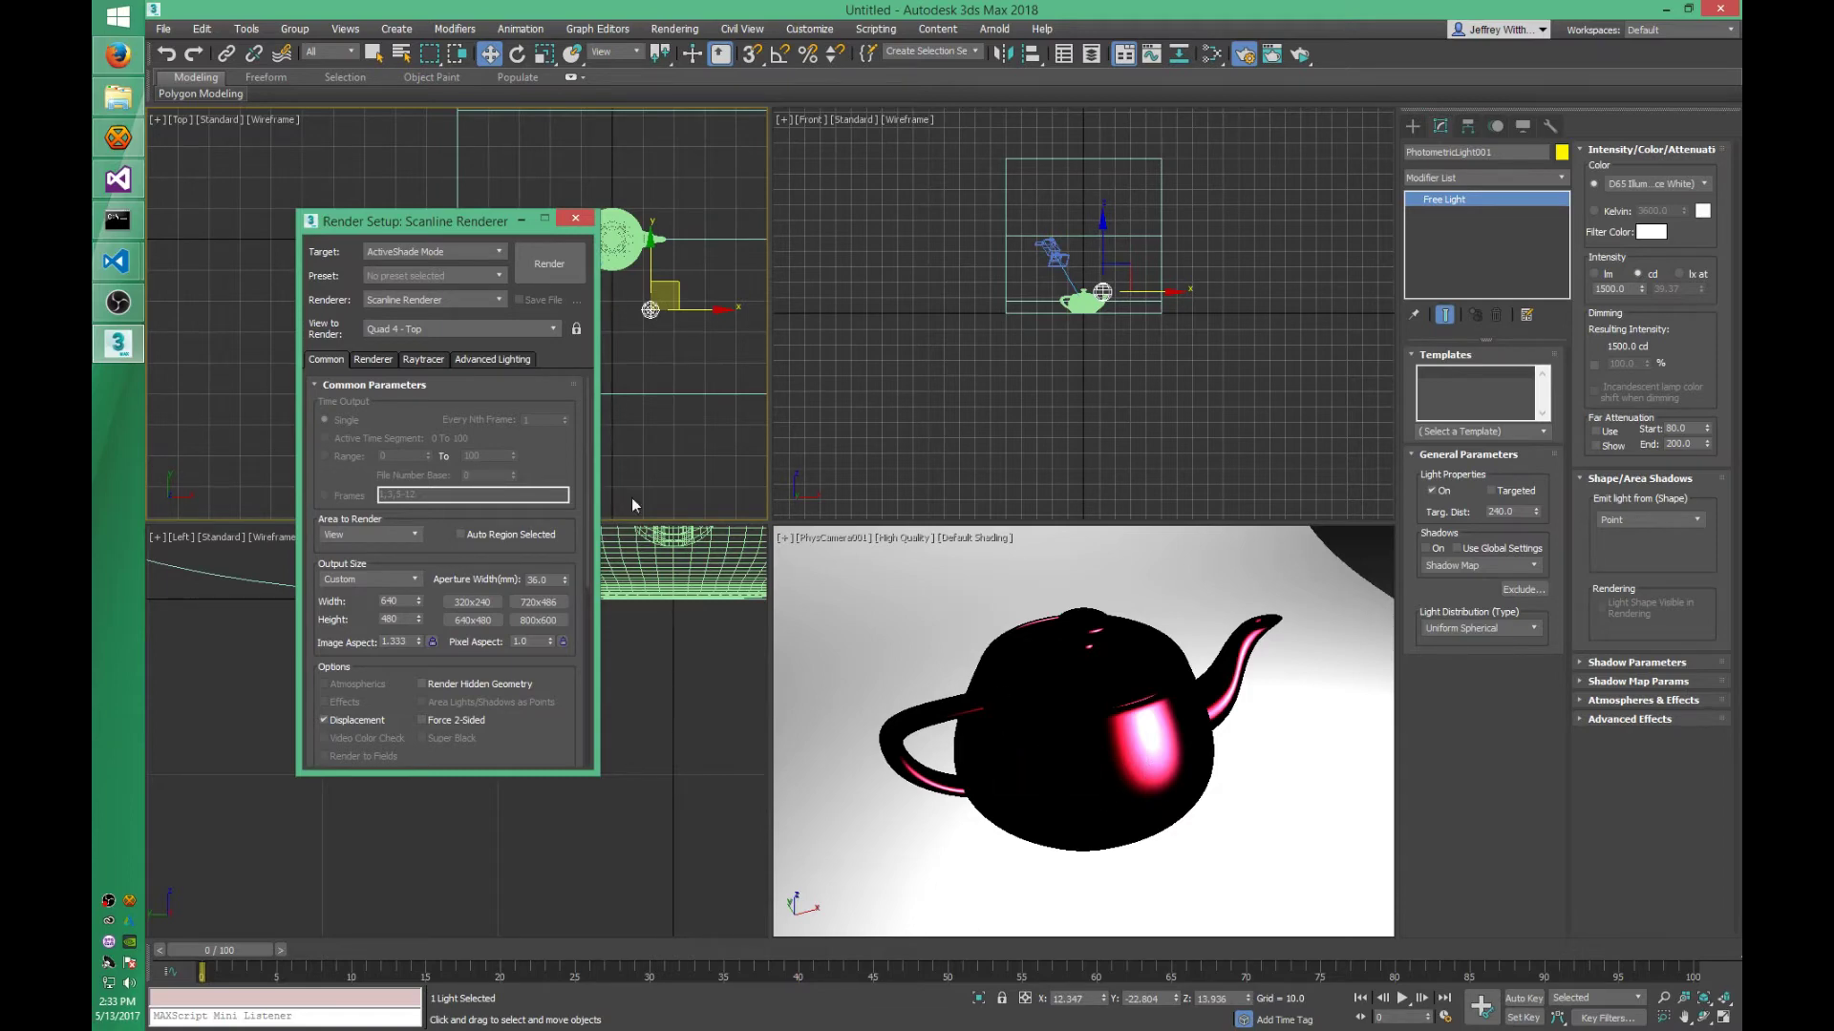
left_click(404, 298)
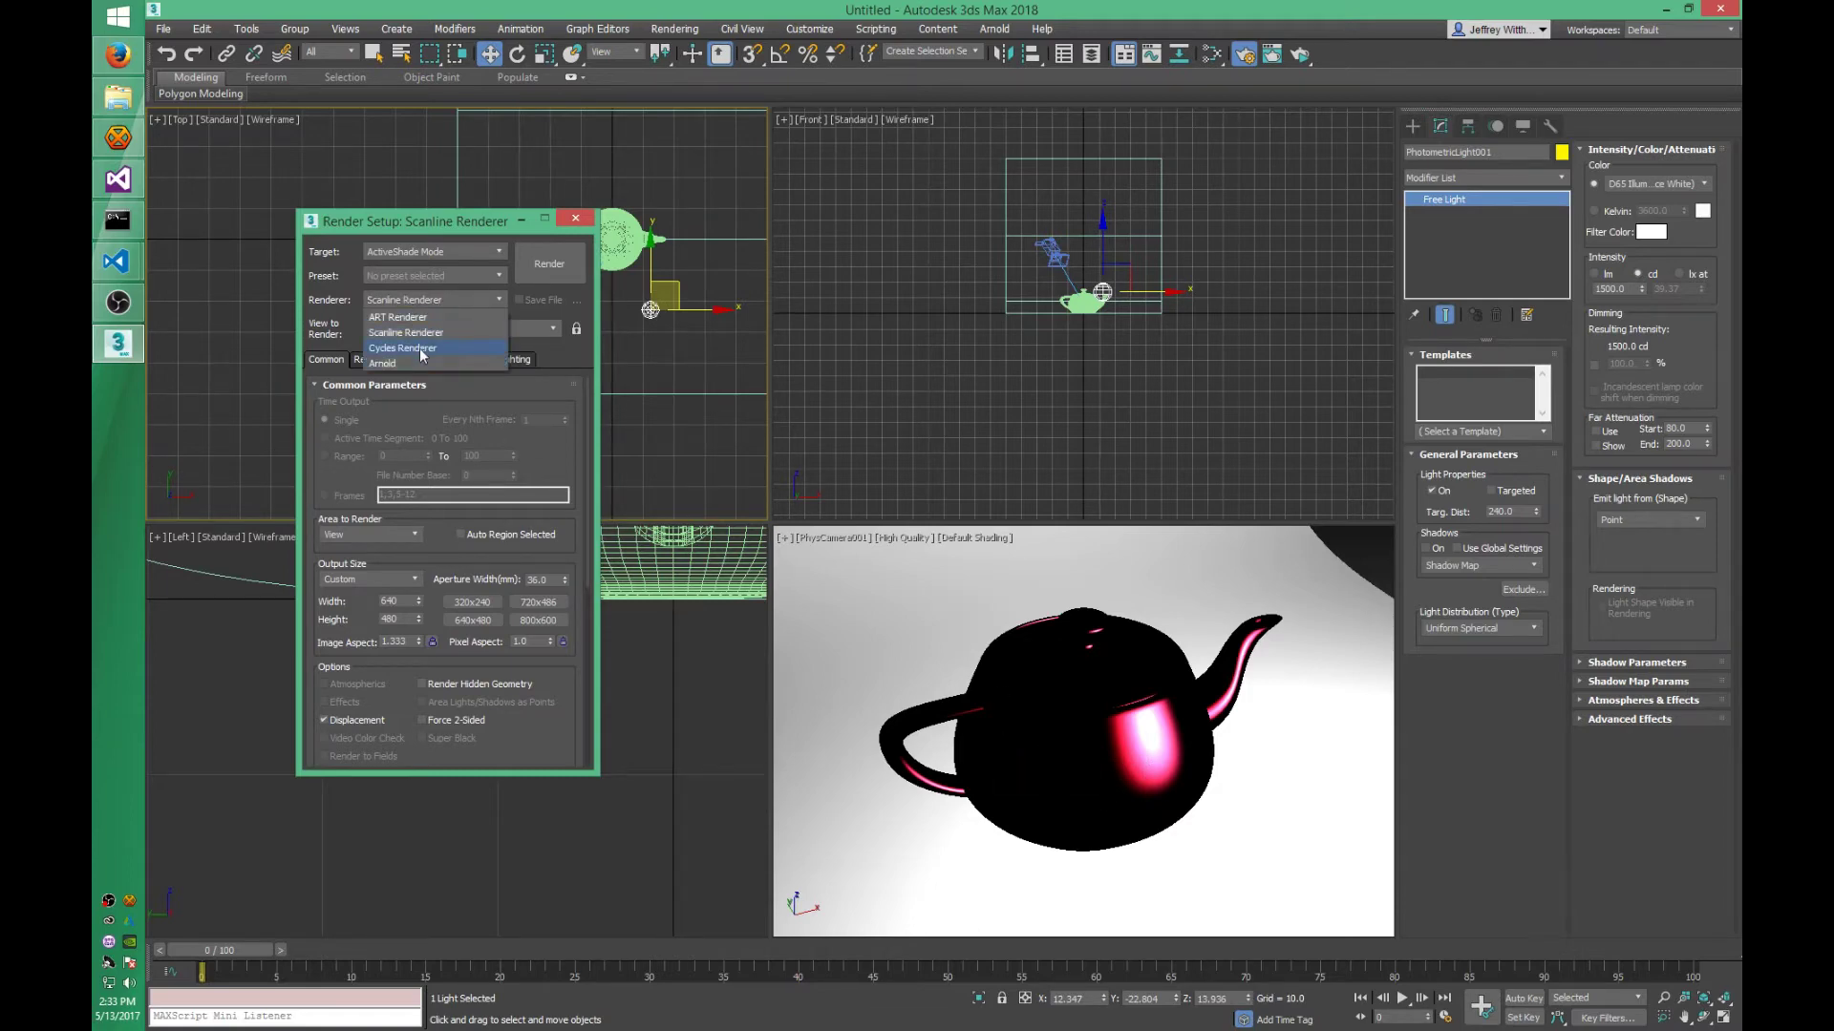
left_click(424, 360)
left_click(546, 275)
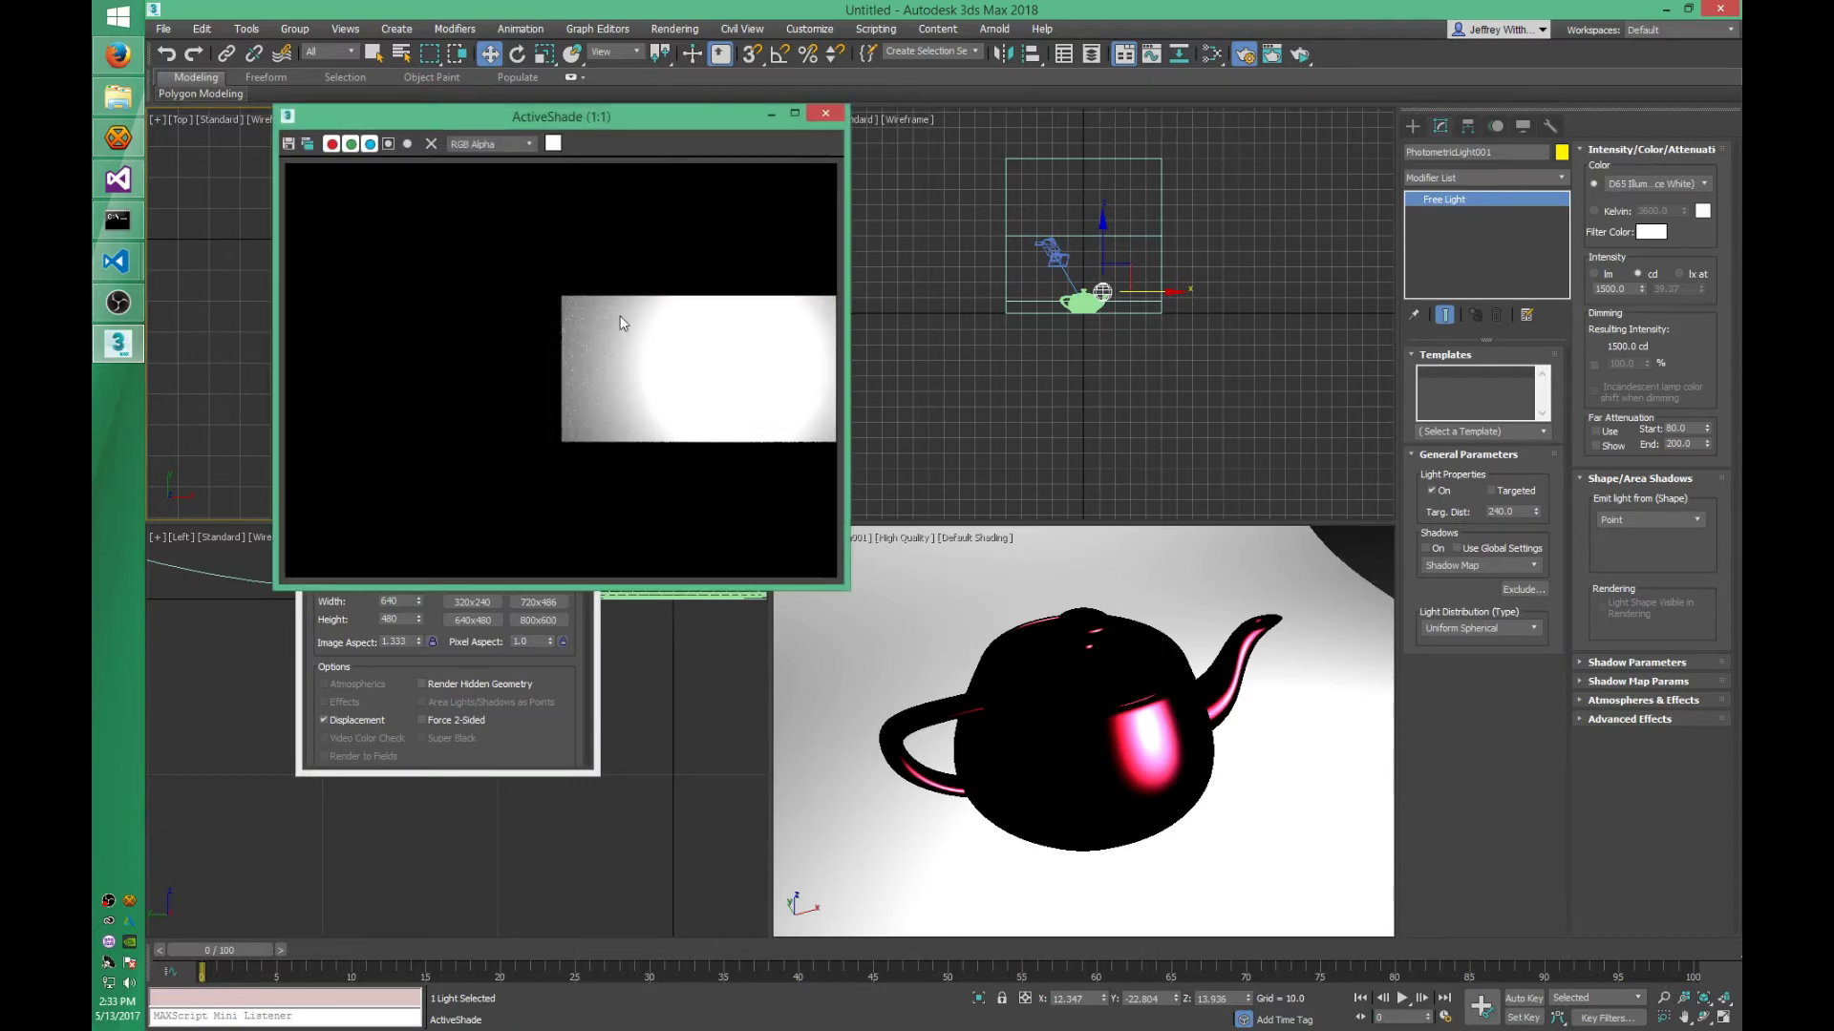
left_click(825, 112)
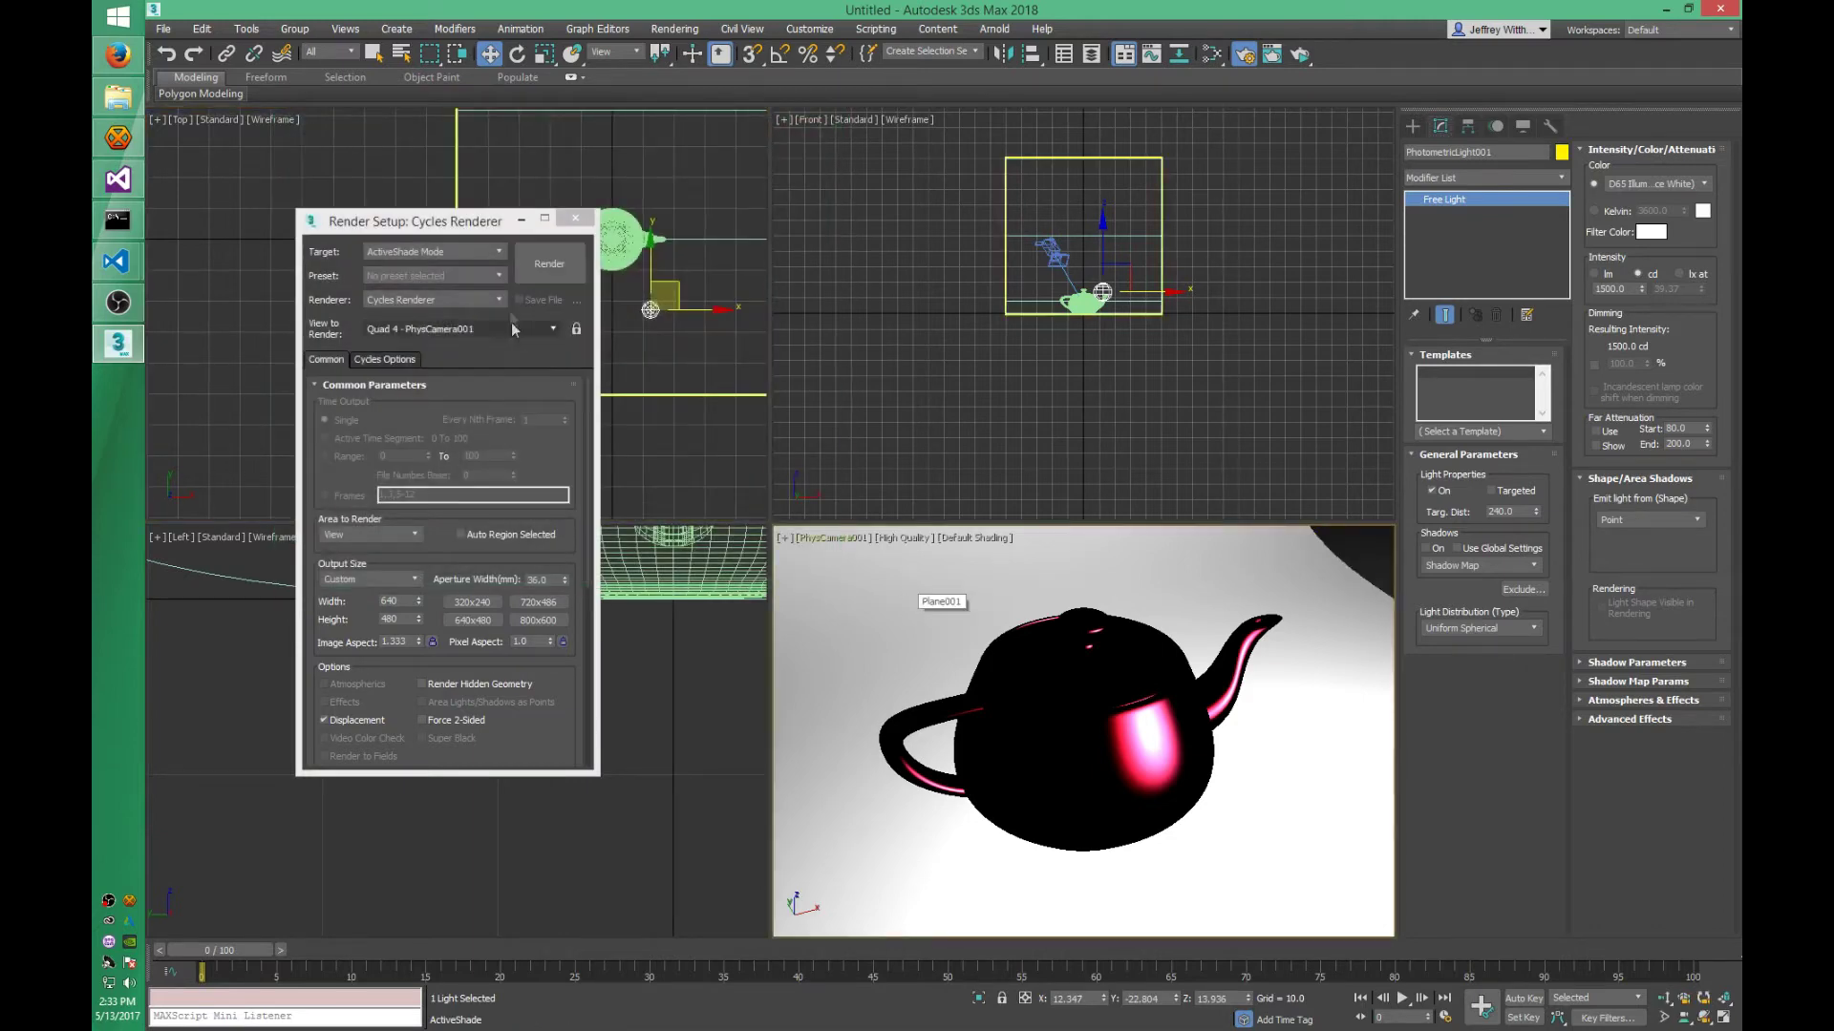
left_click(540, 269)
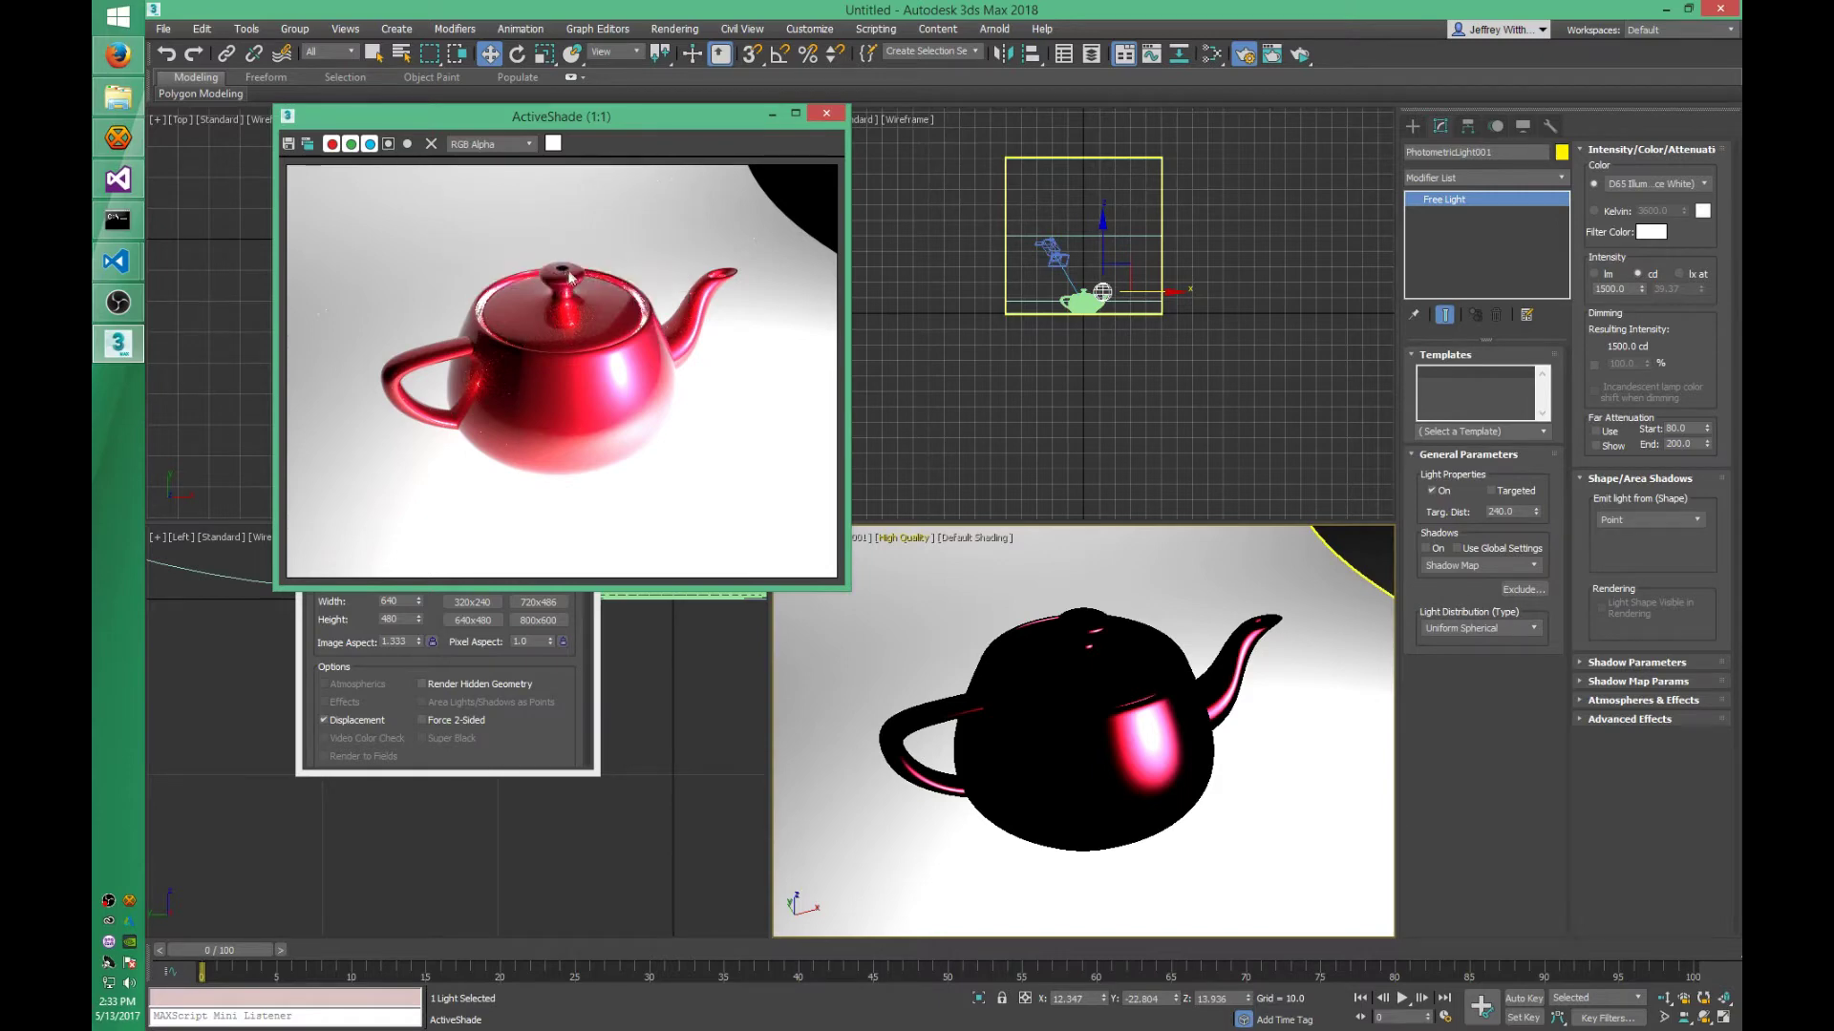
left_click(827, 116)
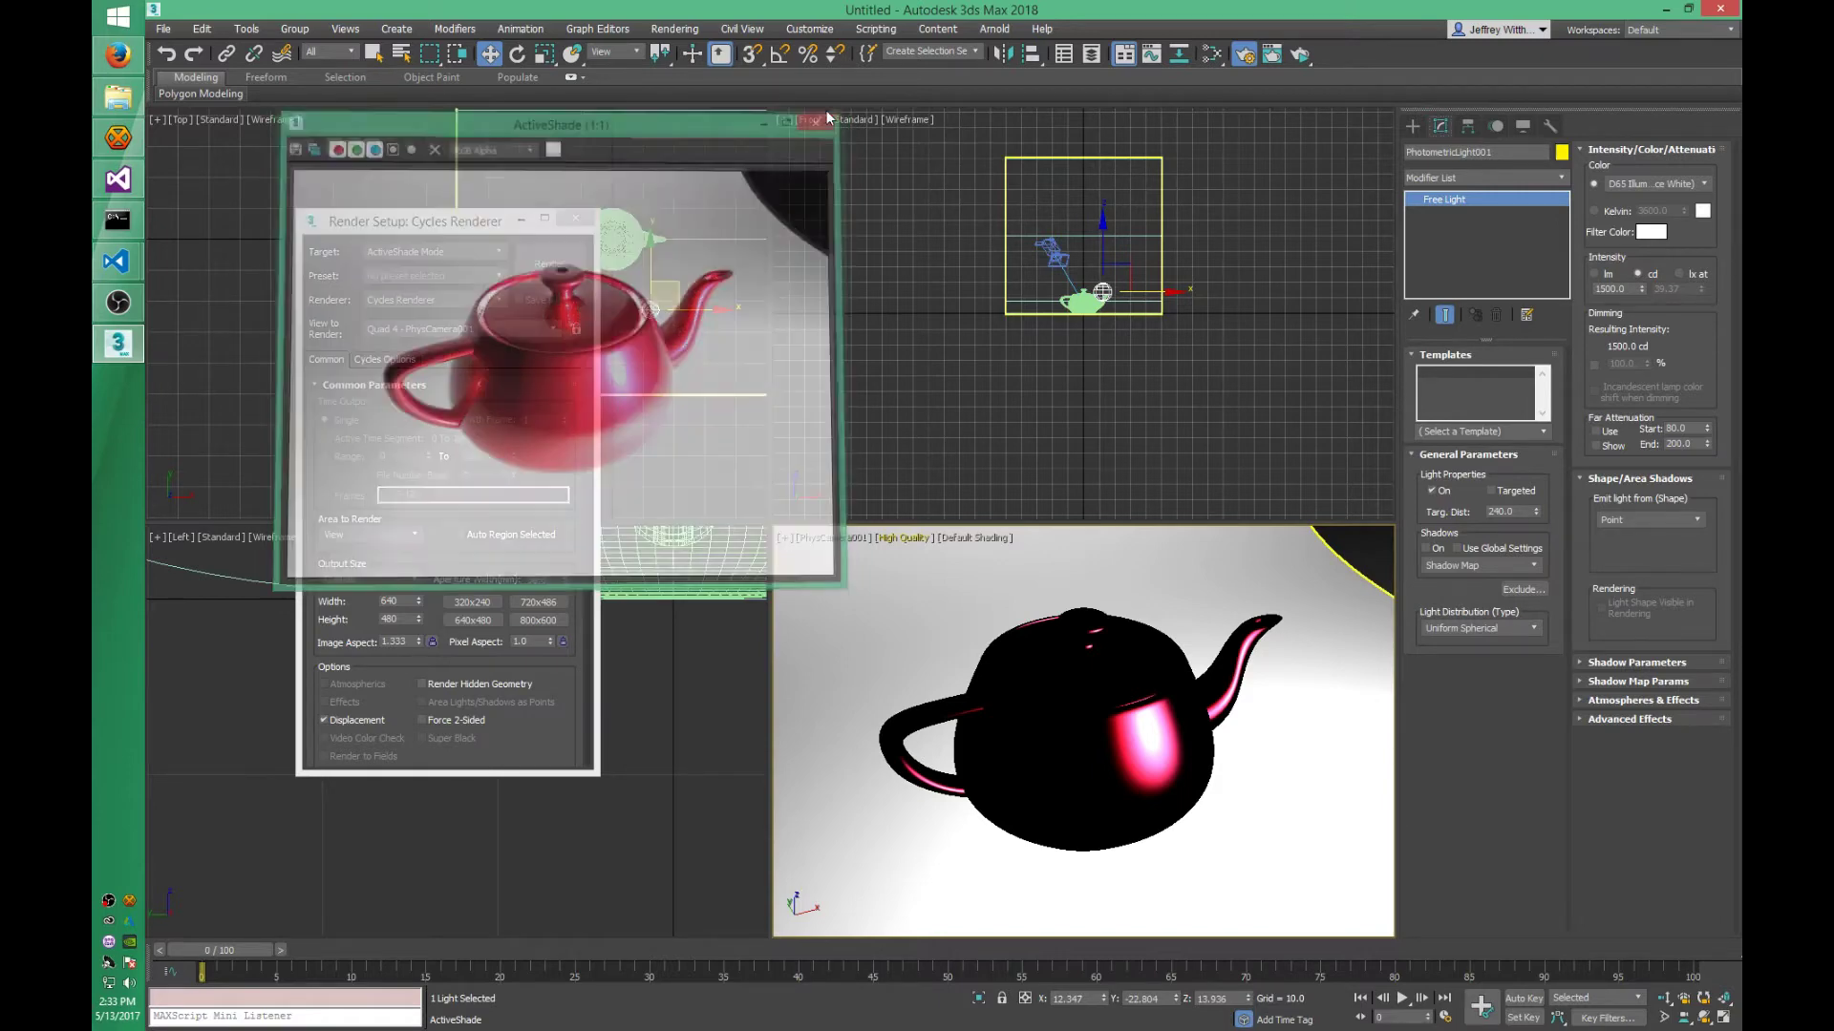
- Add an Edit Poly modifier to the teapot and preview the camera view again in ActiveShade
left_click(1142, 694)
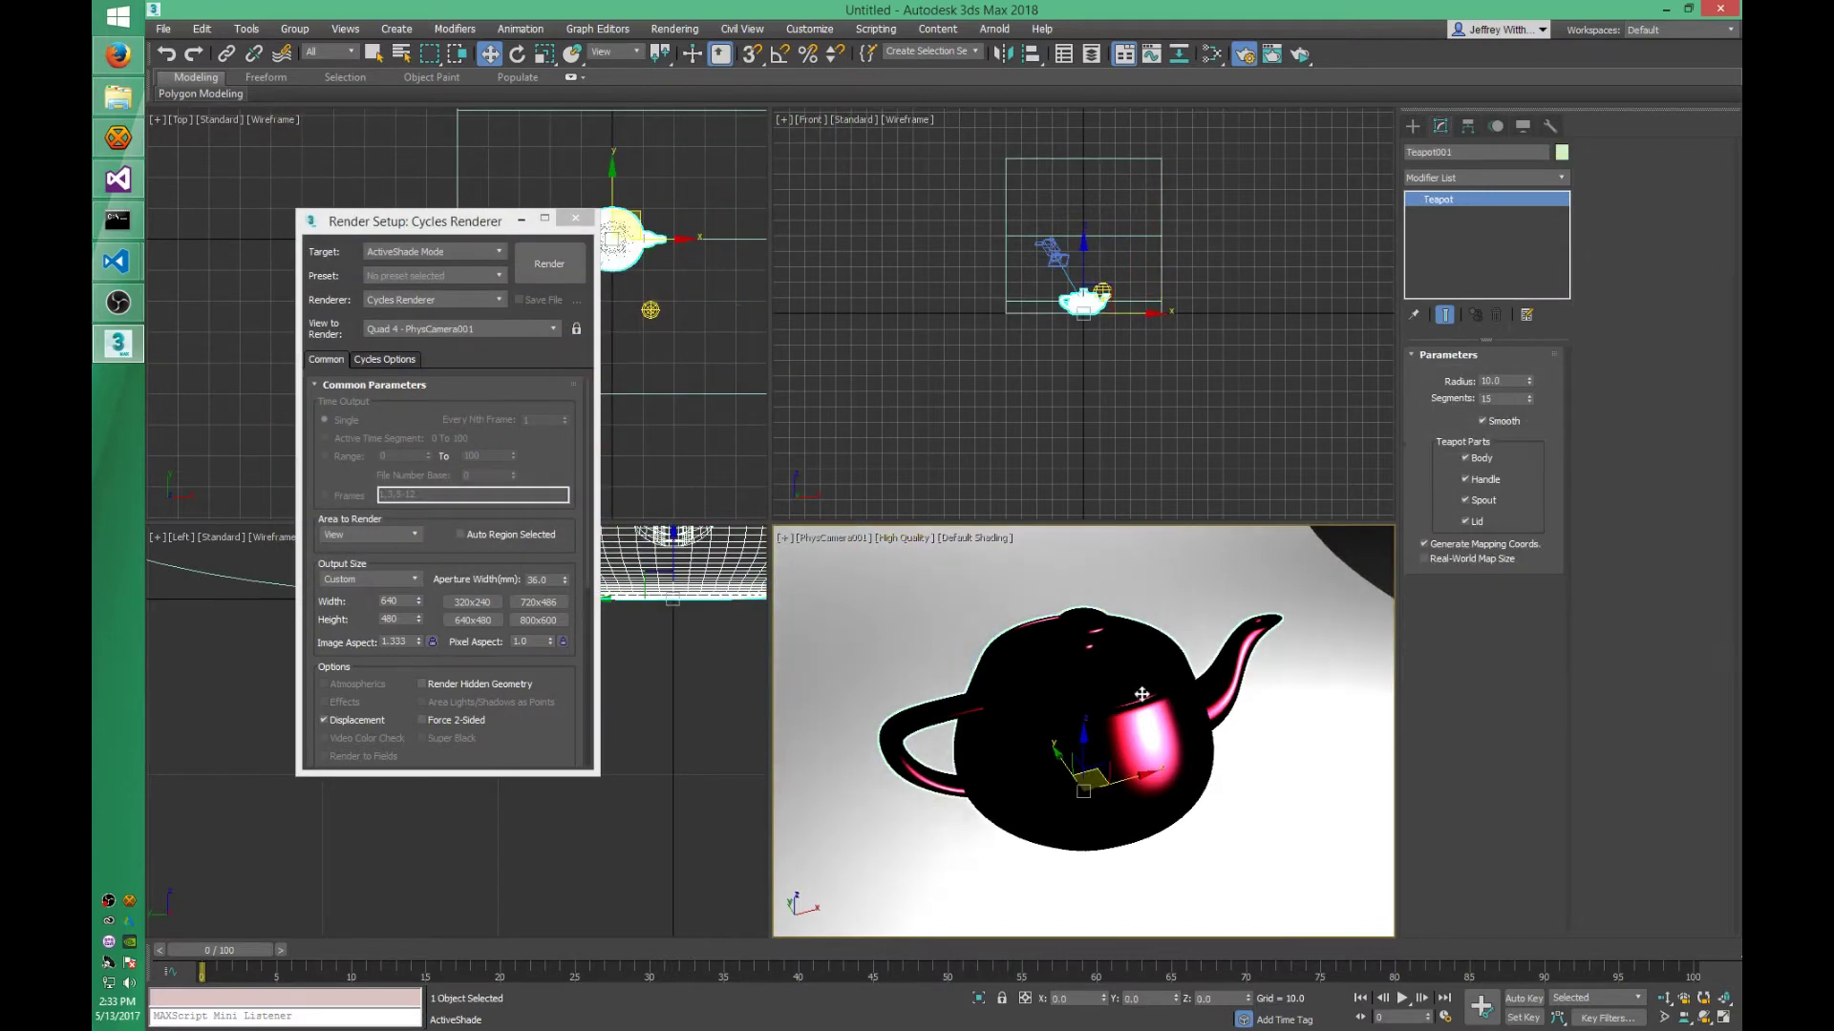
left_click(1535, 178)
left_click(1549, 181)
left_click(1562, 180)
type("e")
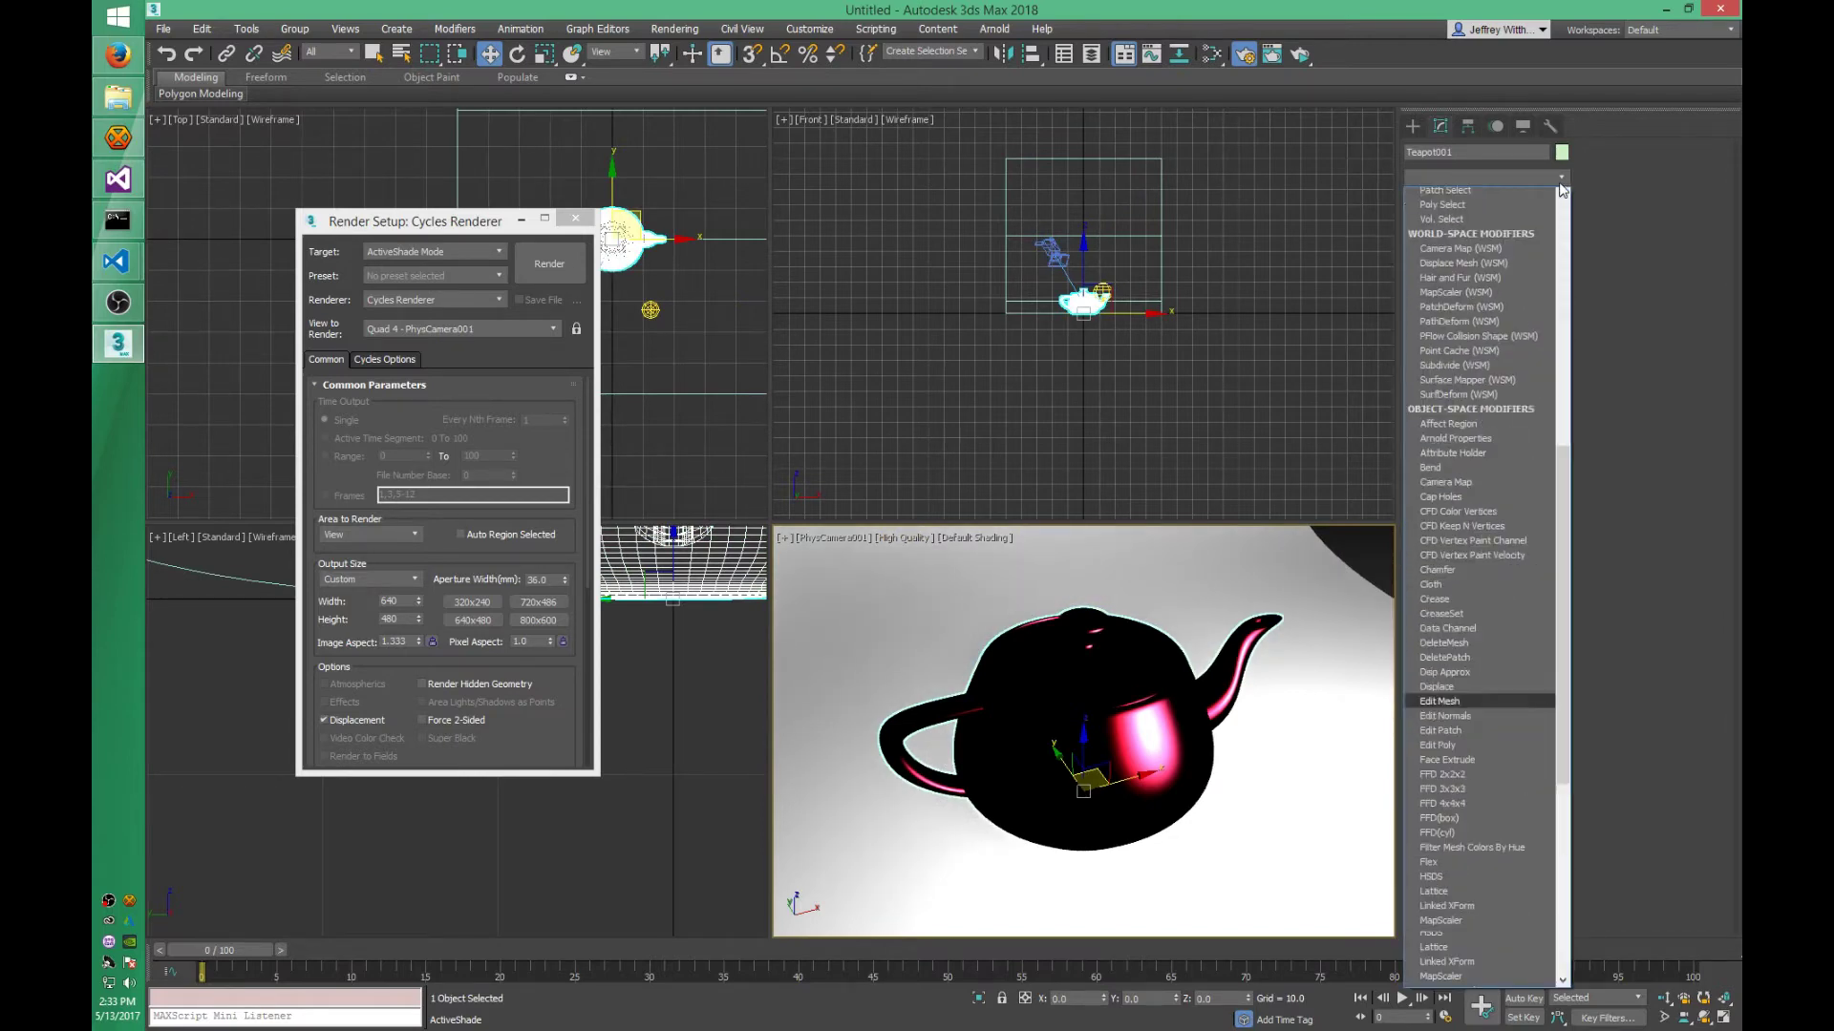
key("Down")
key("Down")
key("Down")
key("Return")
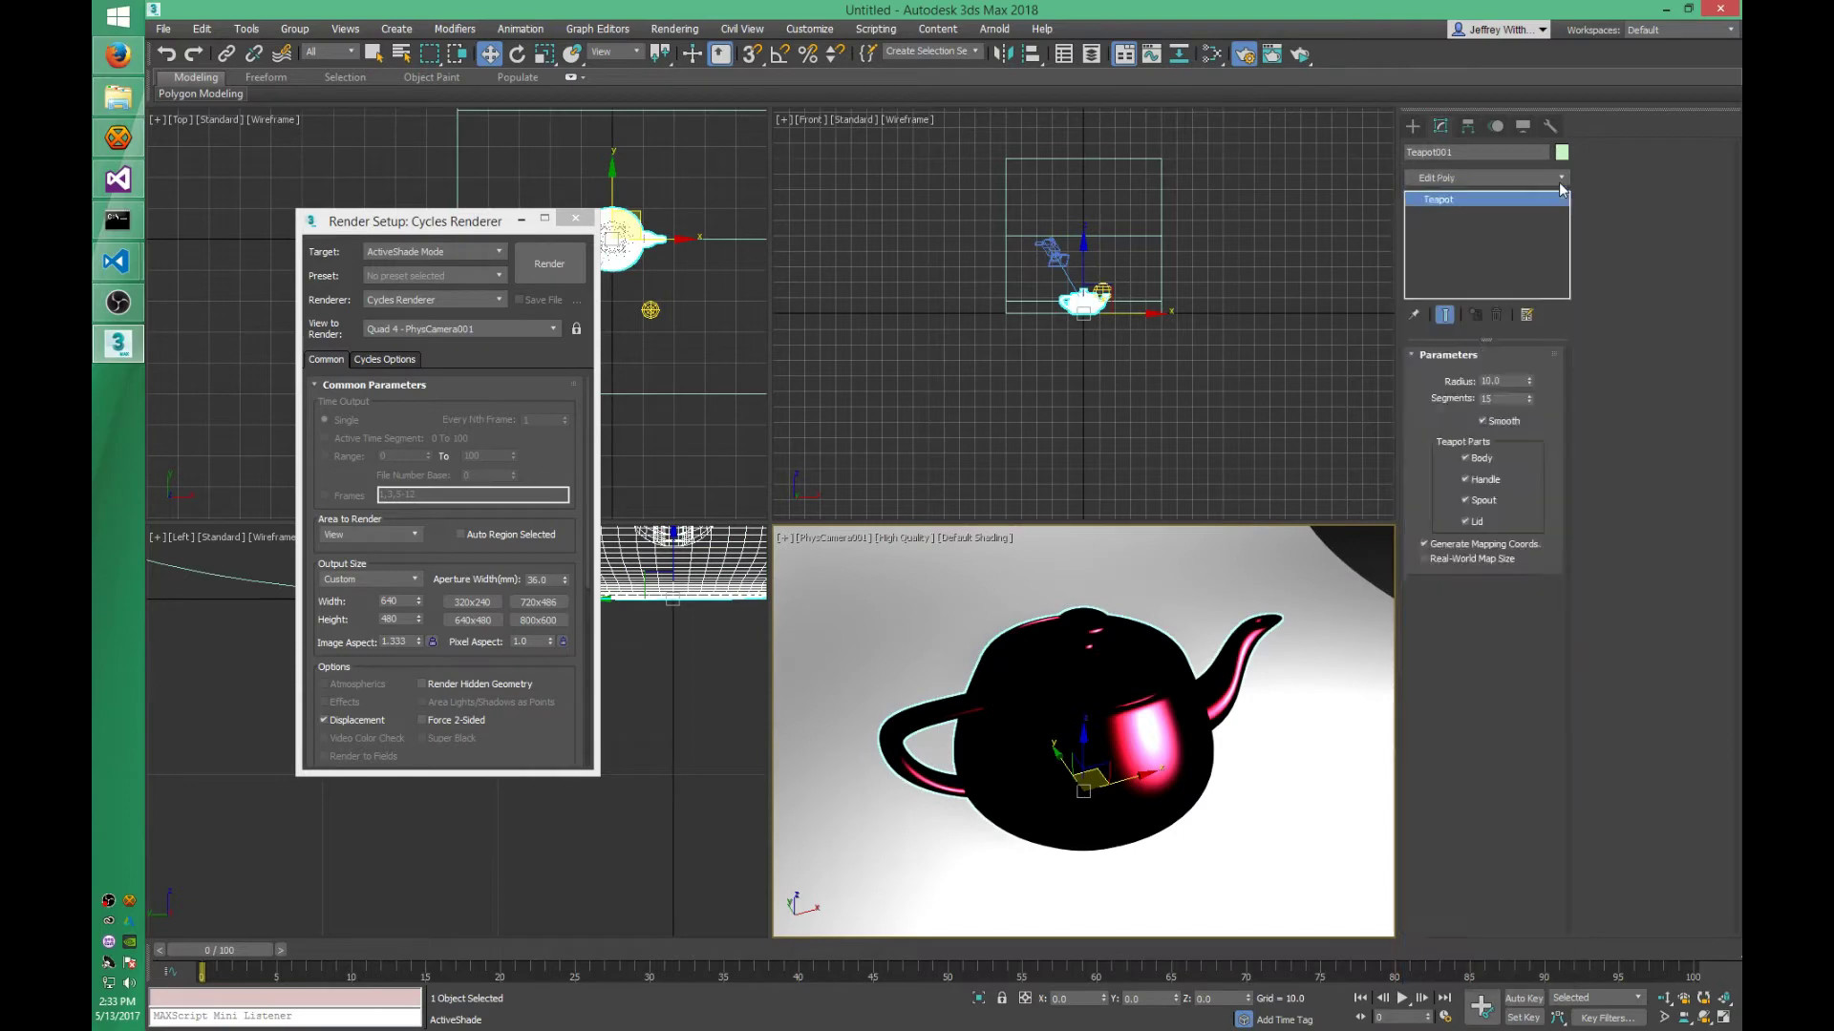
left_click(570, 254)
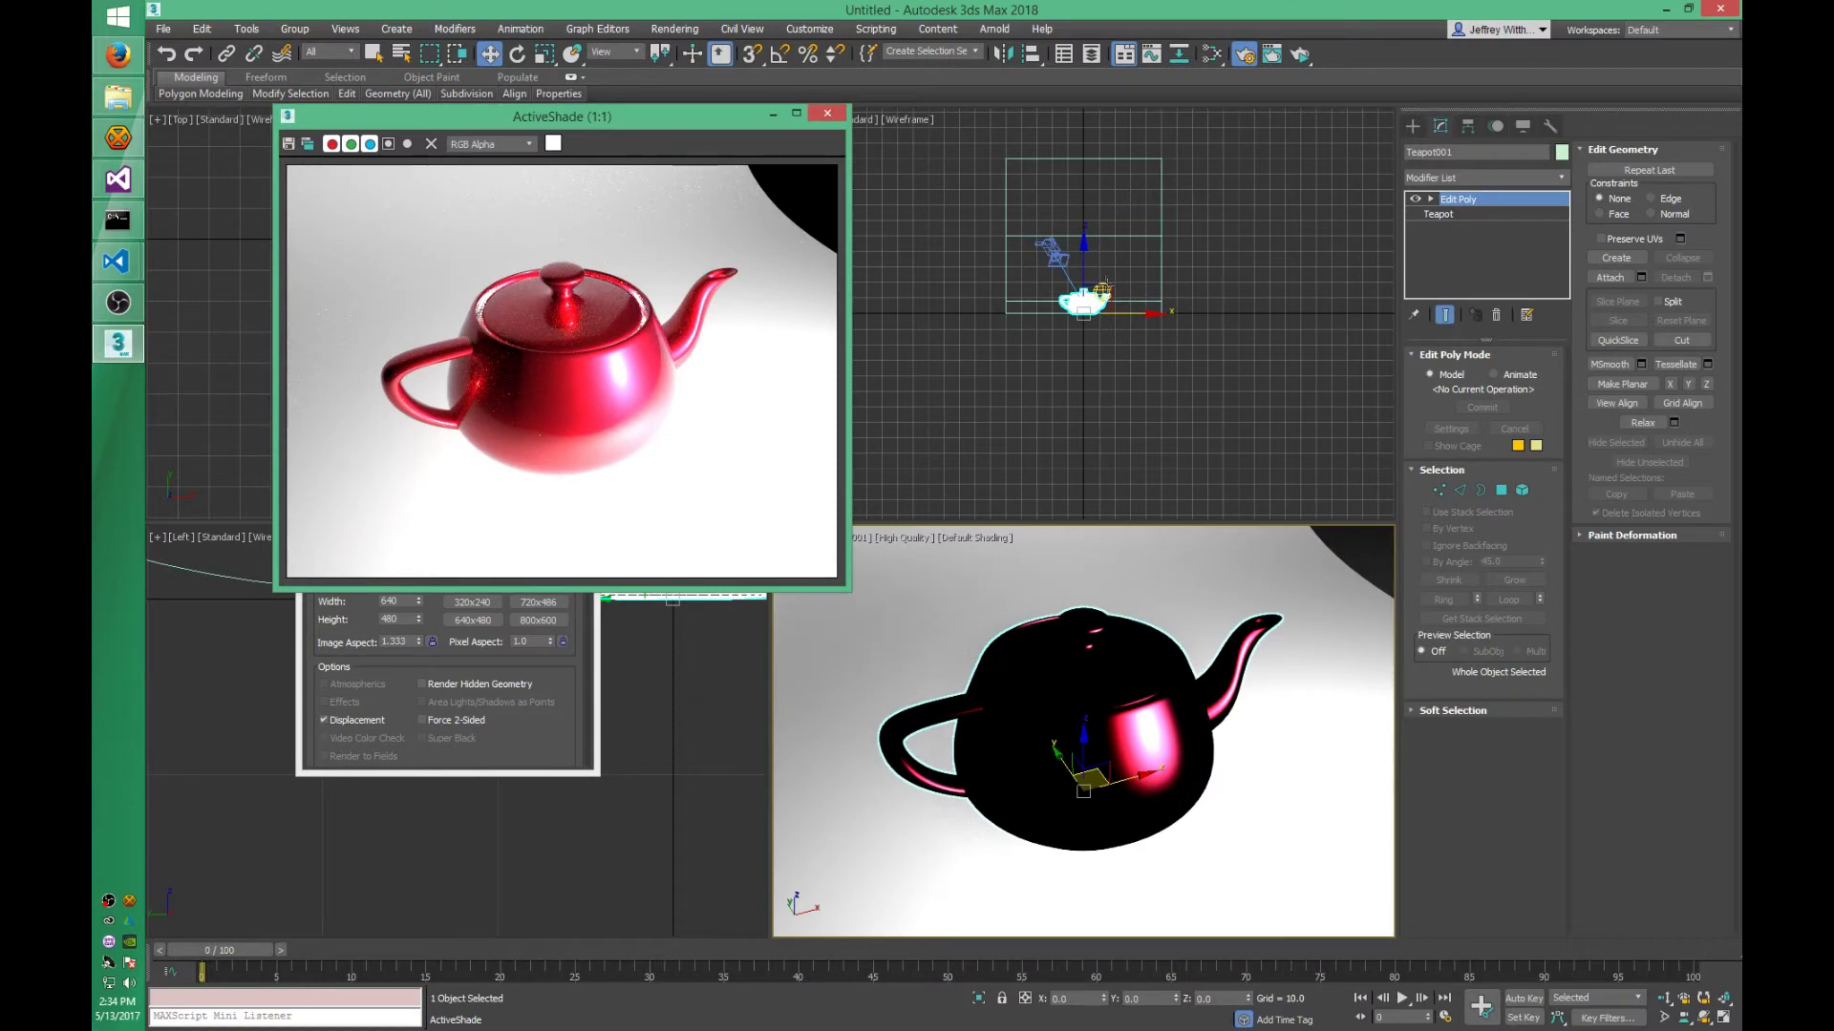
- Run ActiveShade with the render view locked to PhysCamera001, and check the free light's color presets
left_click(1104, 290)
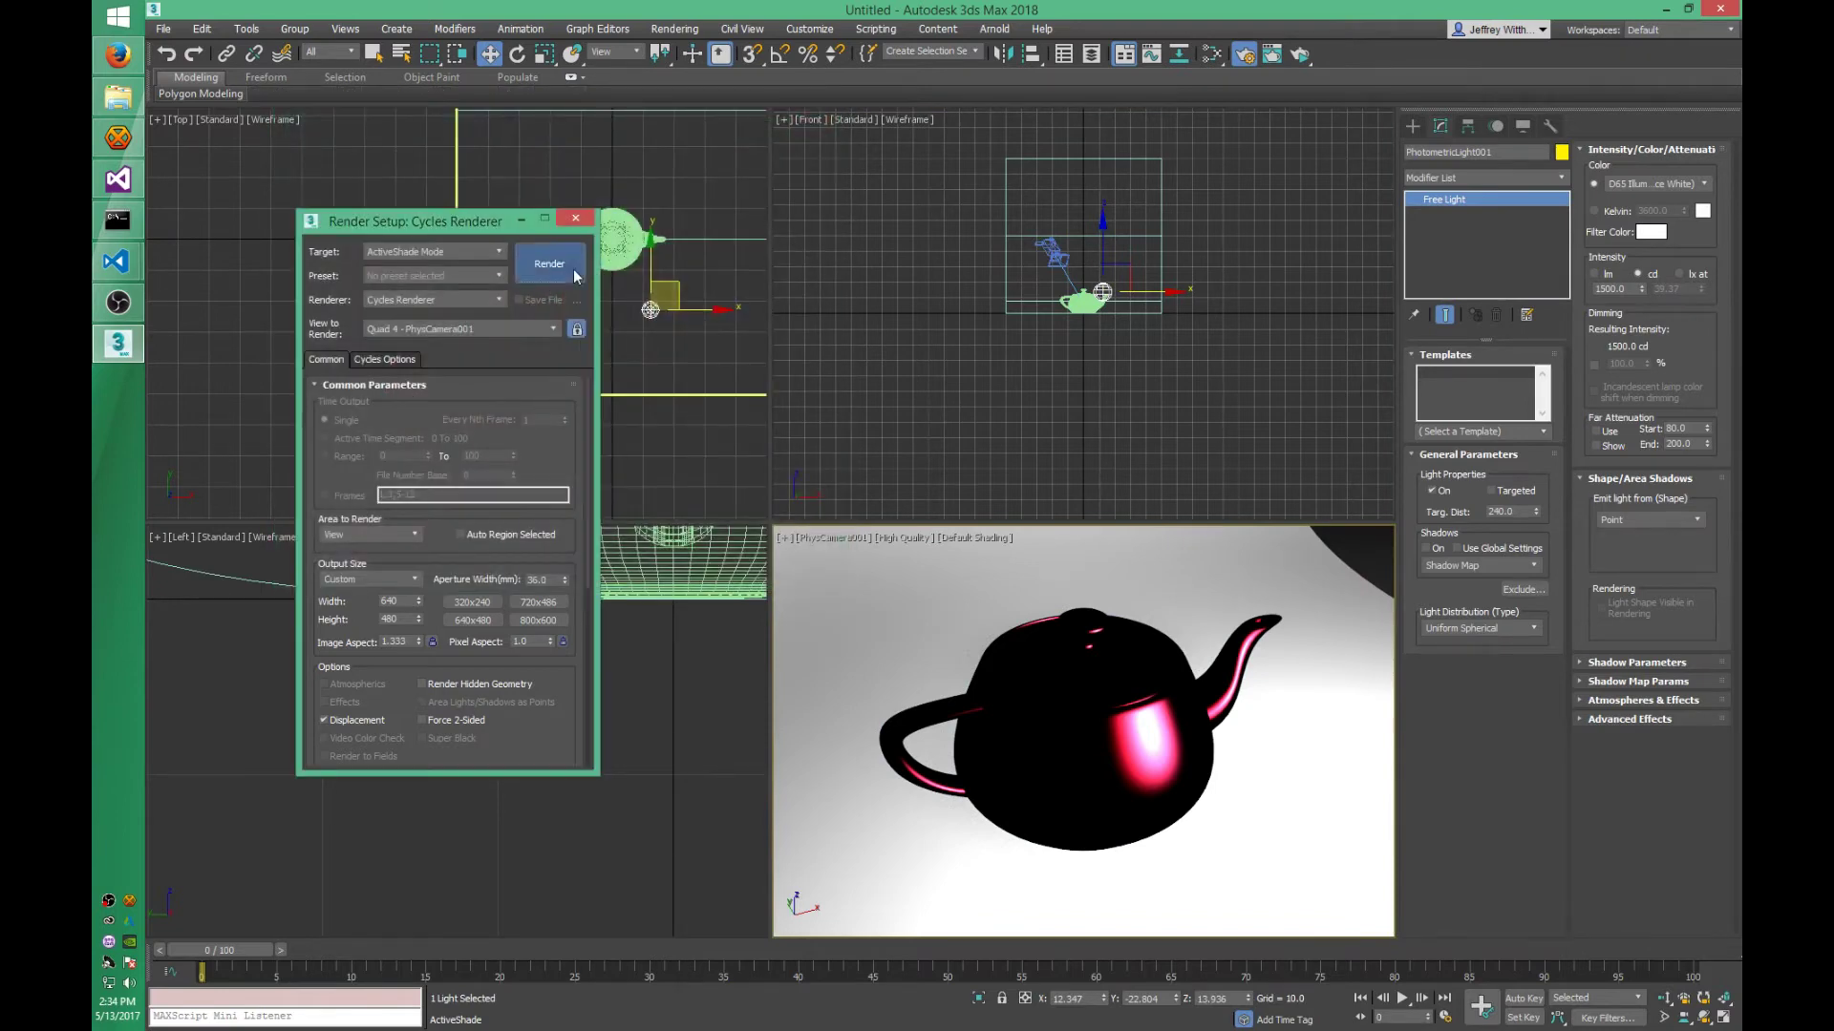
left_click(549, 263)
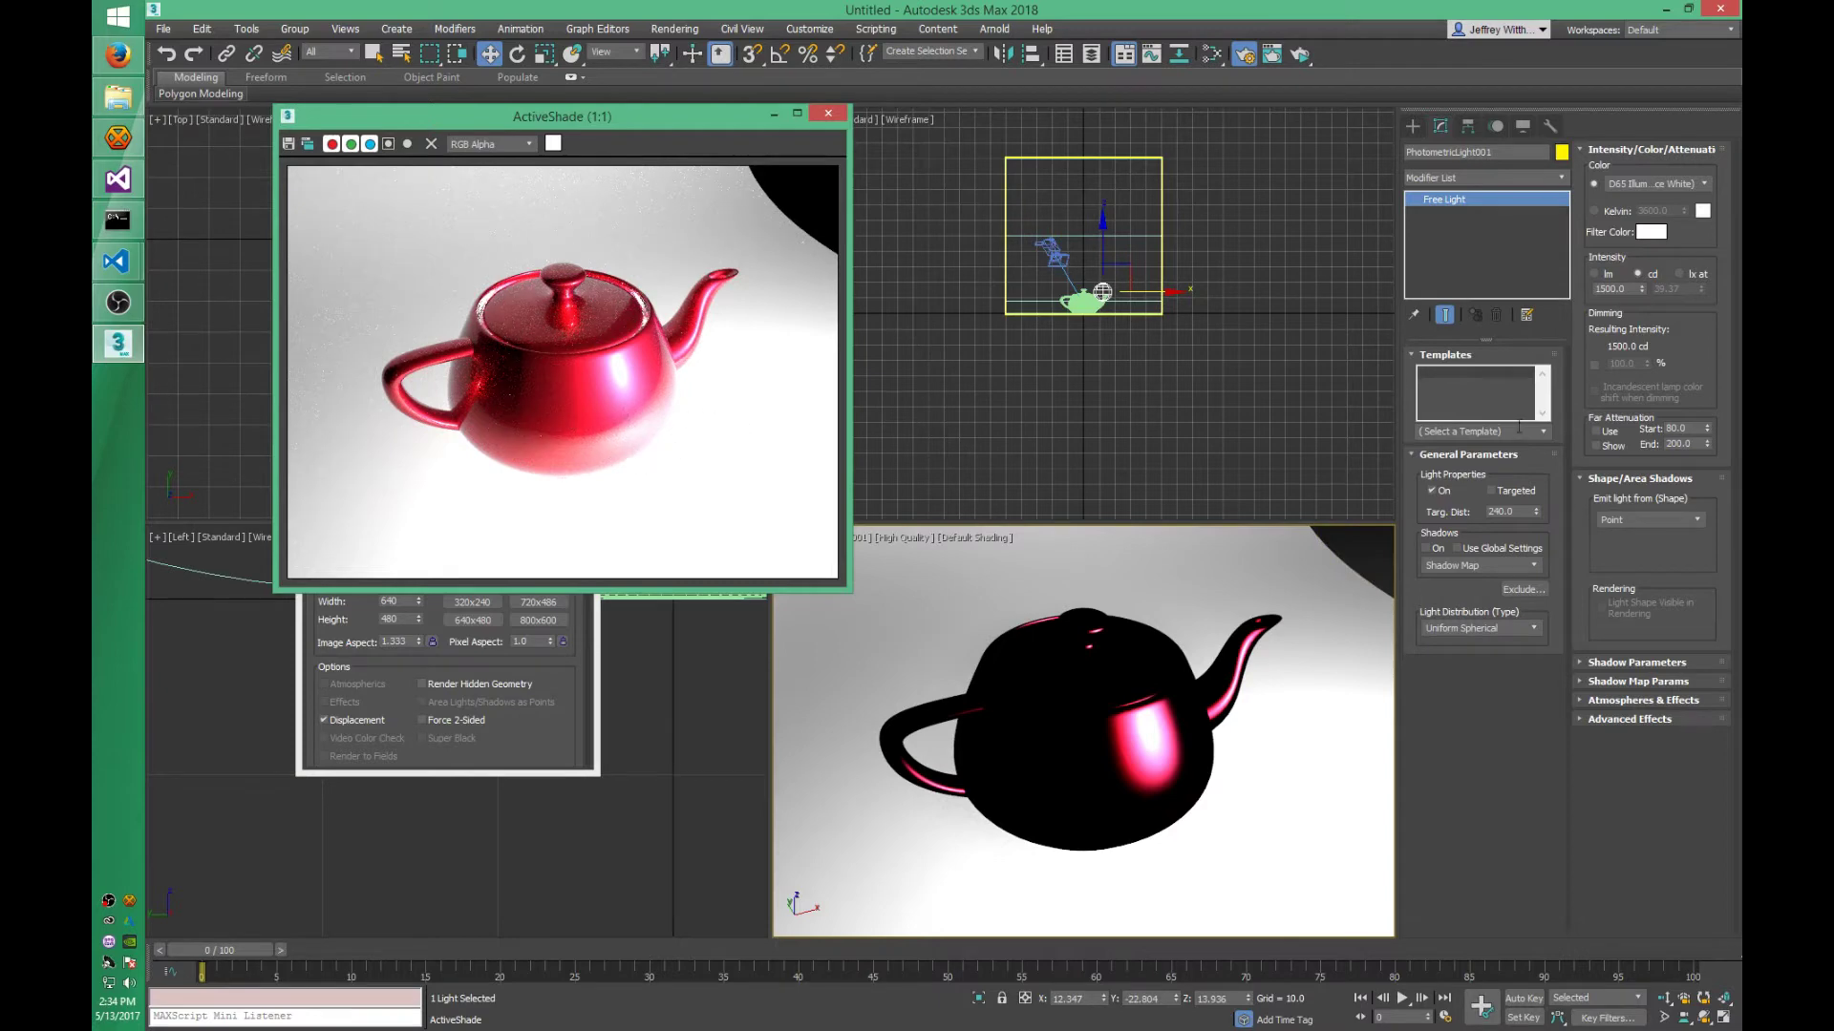
left_click(1643, 187)
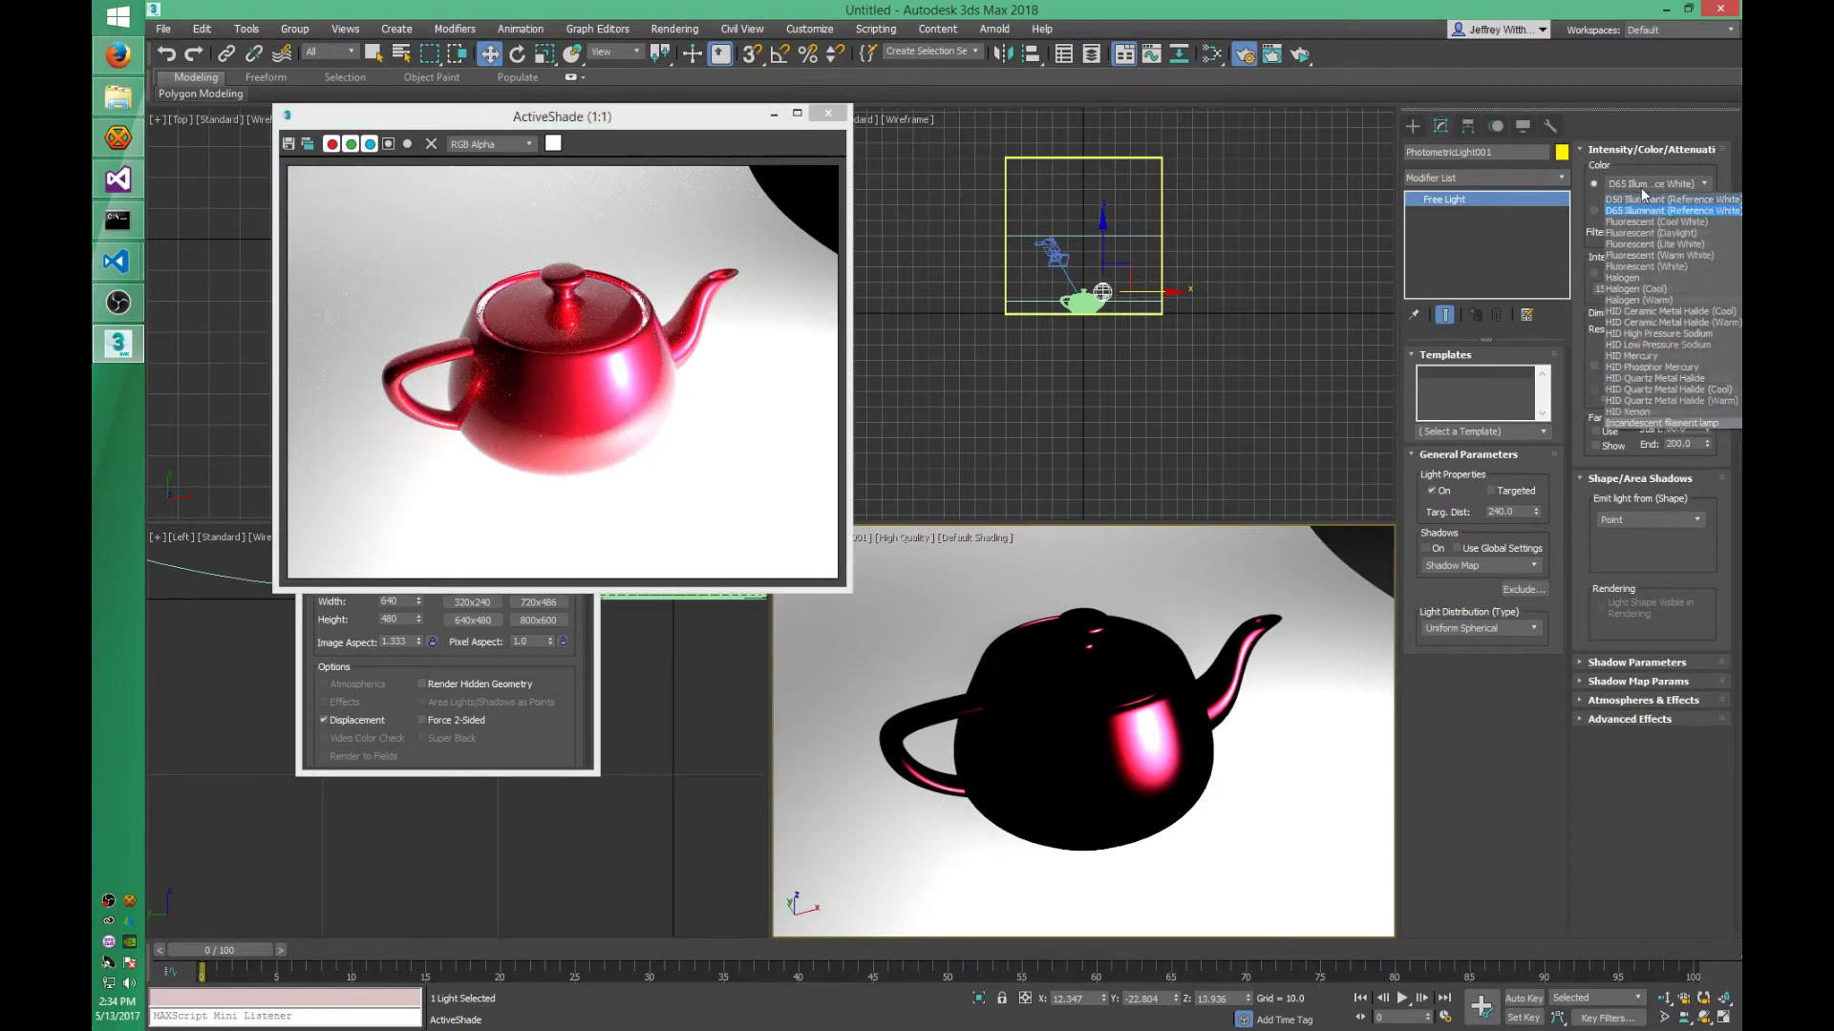
left_click(1673, 190)
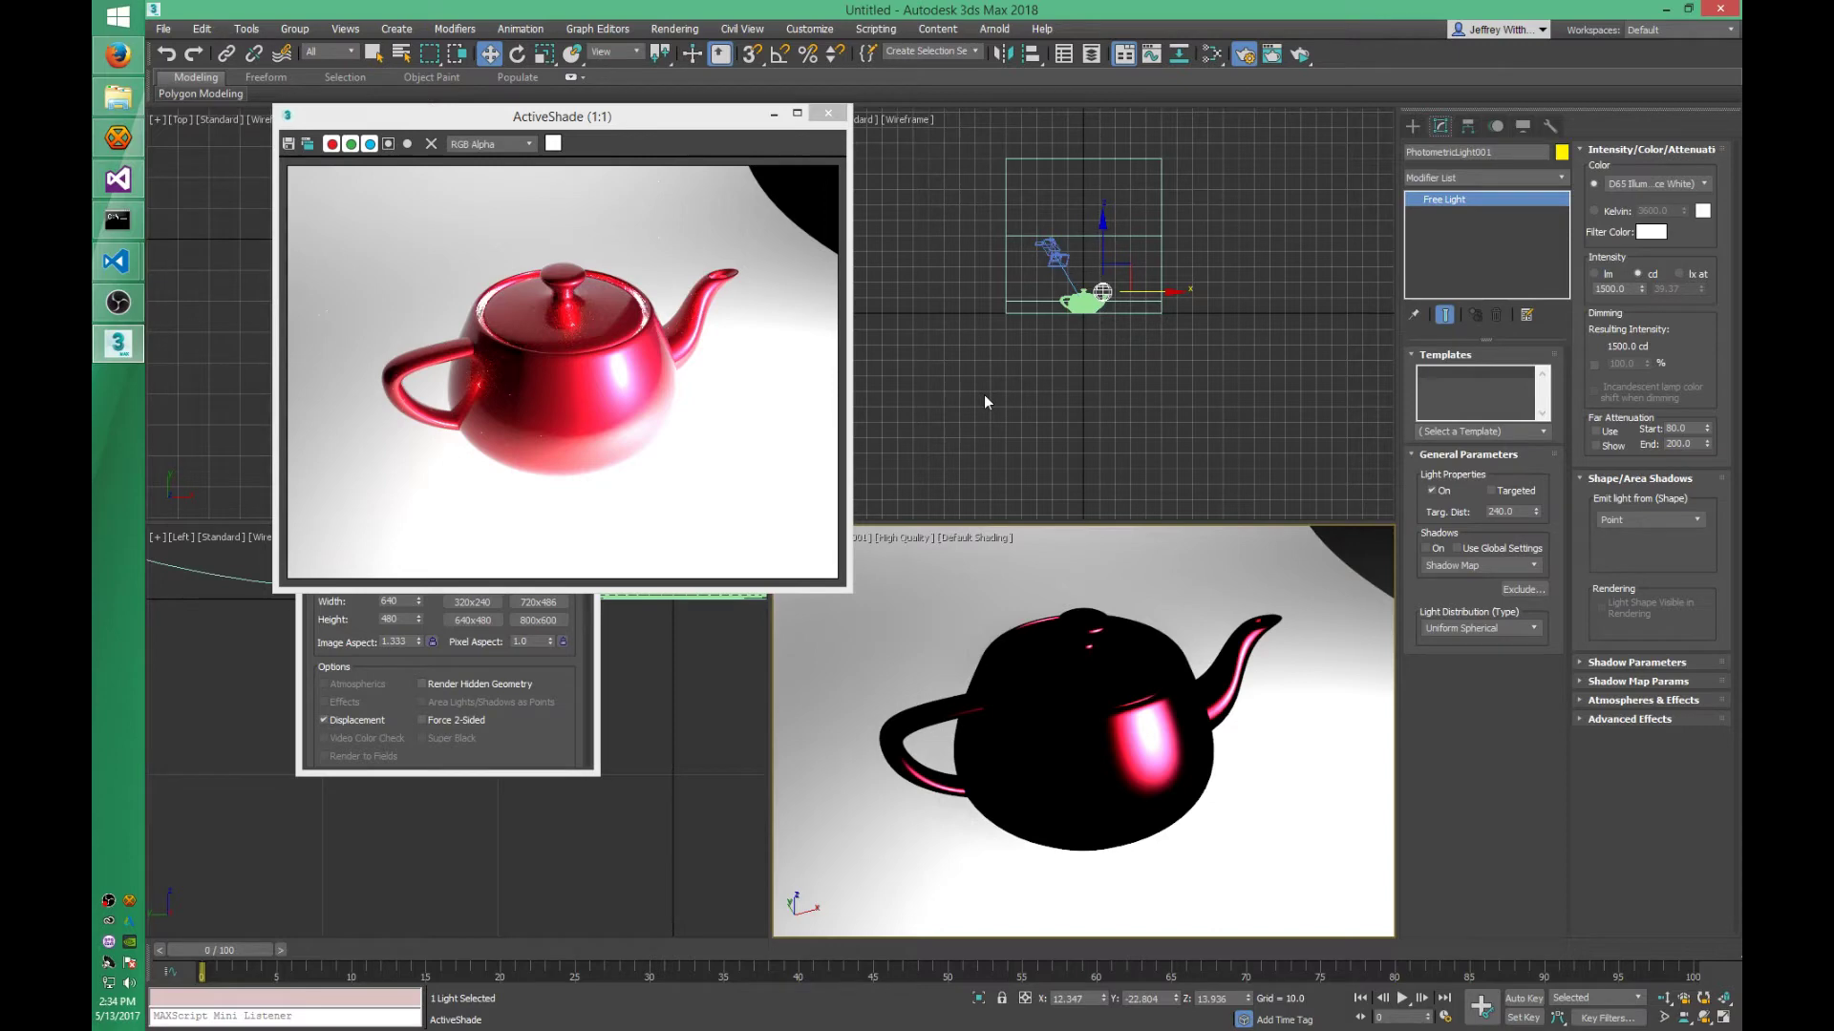
left_click(828, 113)
- Open the Environment and Effects settings and look through the available exposure control types
left_click_drag(516, 234, 949, 227)
left_click(674, 28)
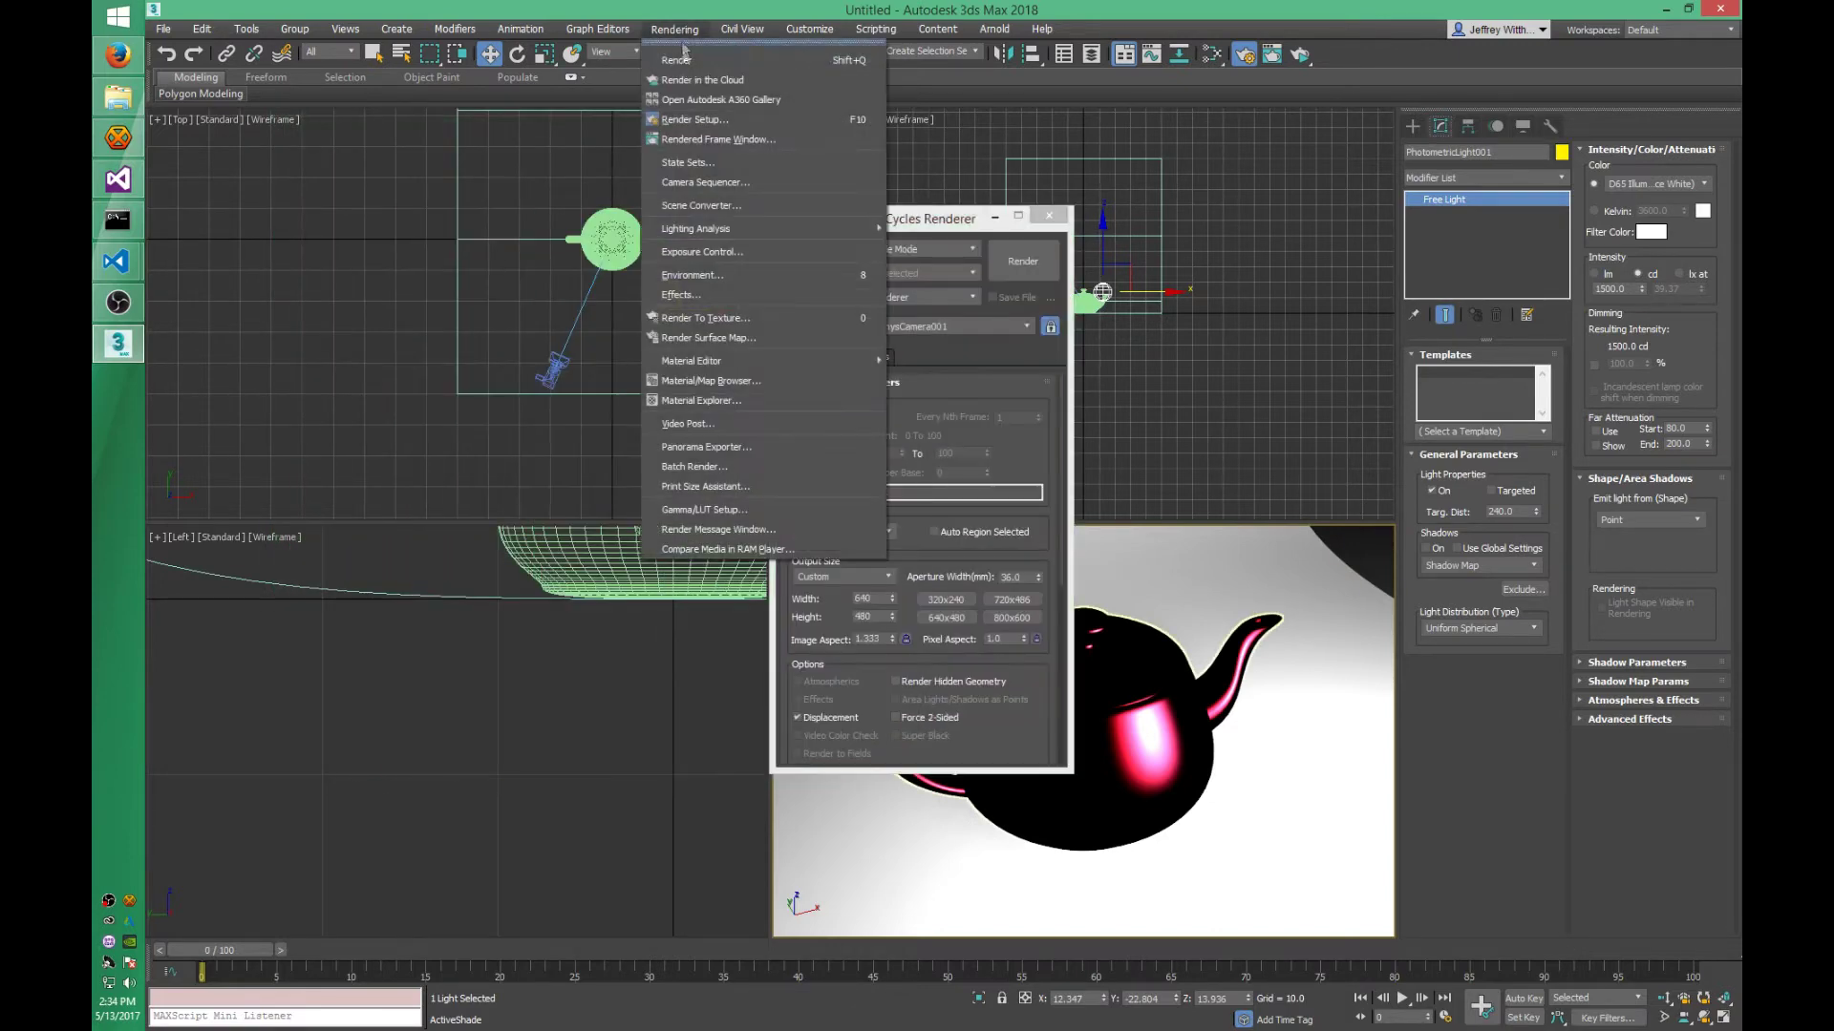
left_click(695, 276)
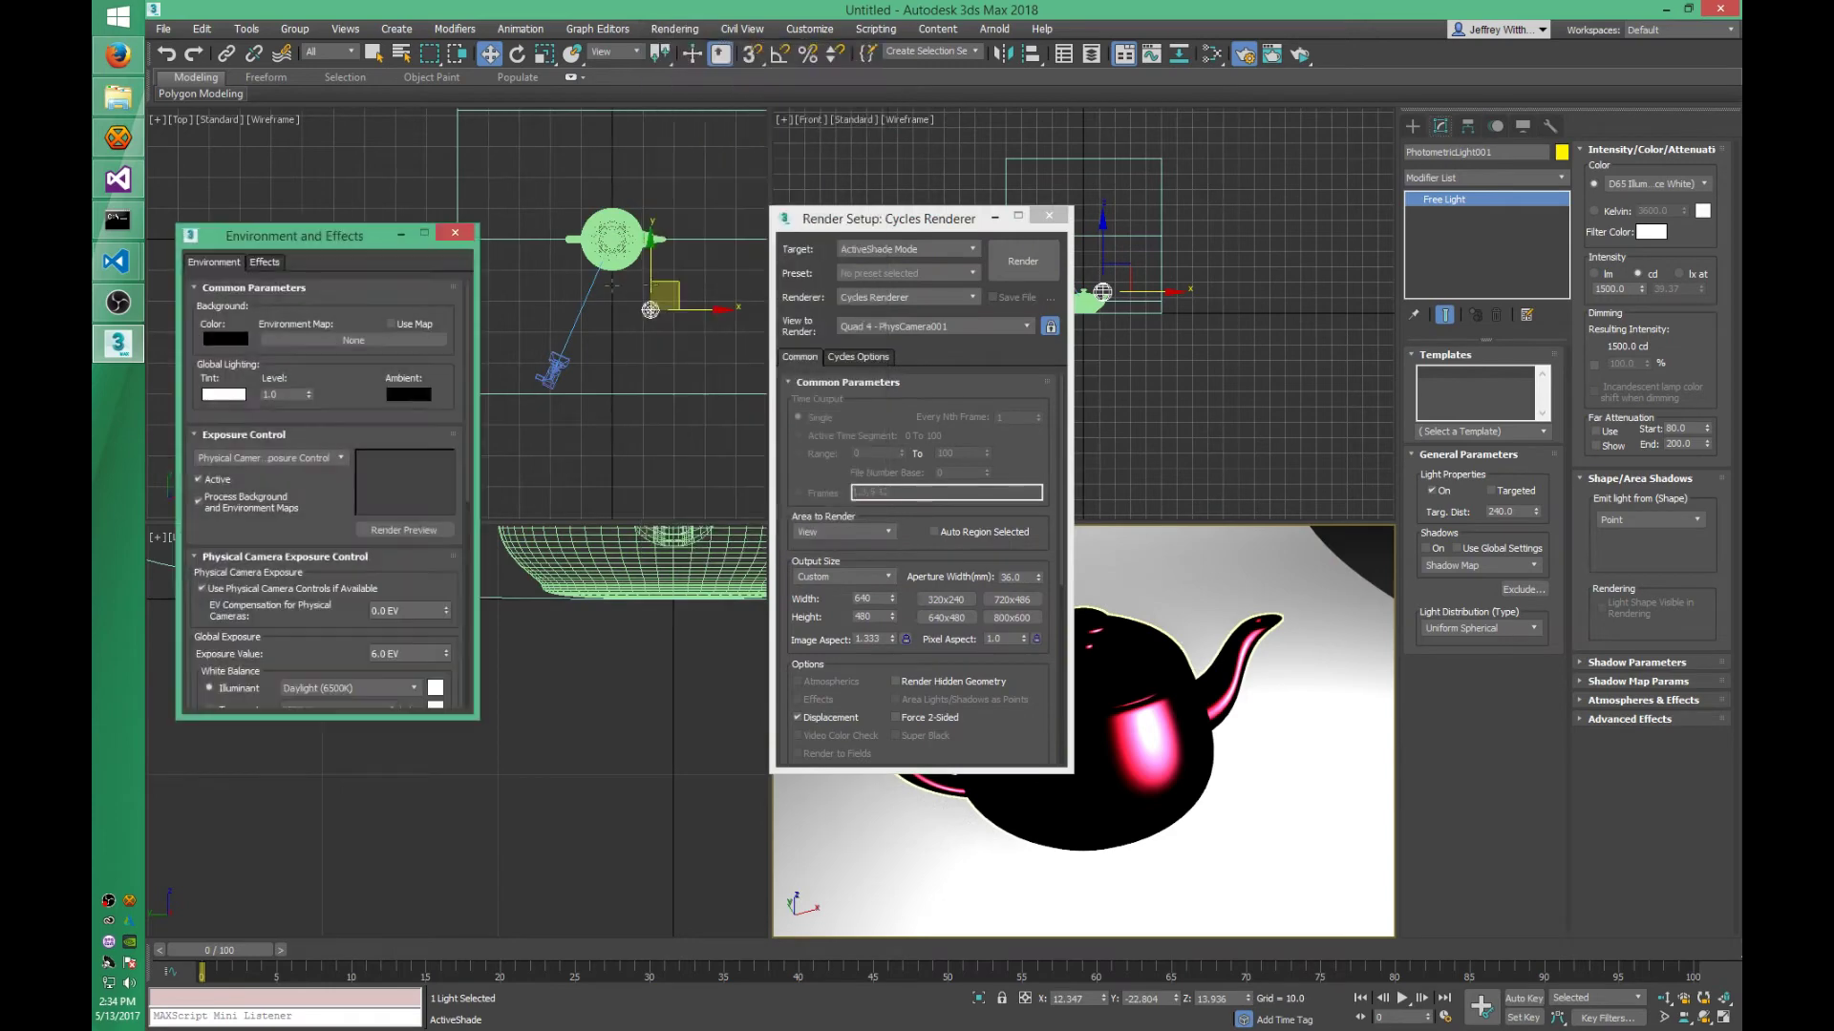
left_click(289, 460)
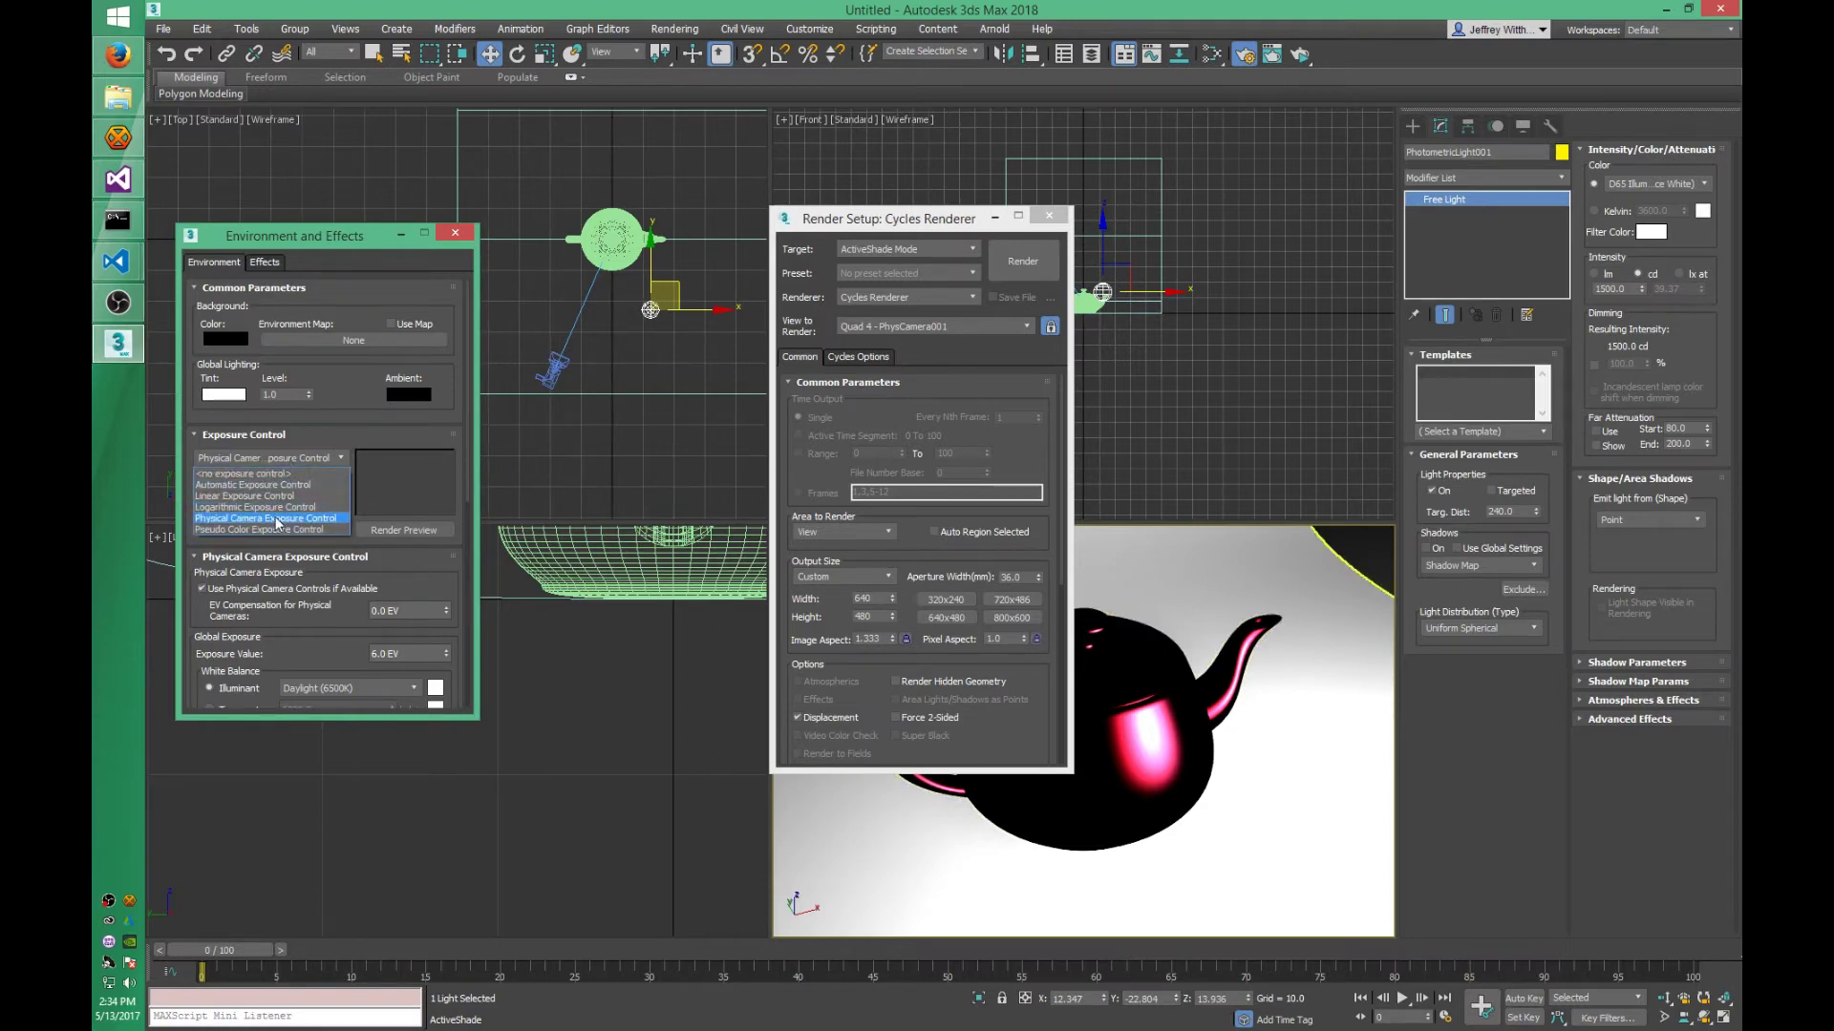
left_click(325, 461)
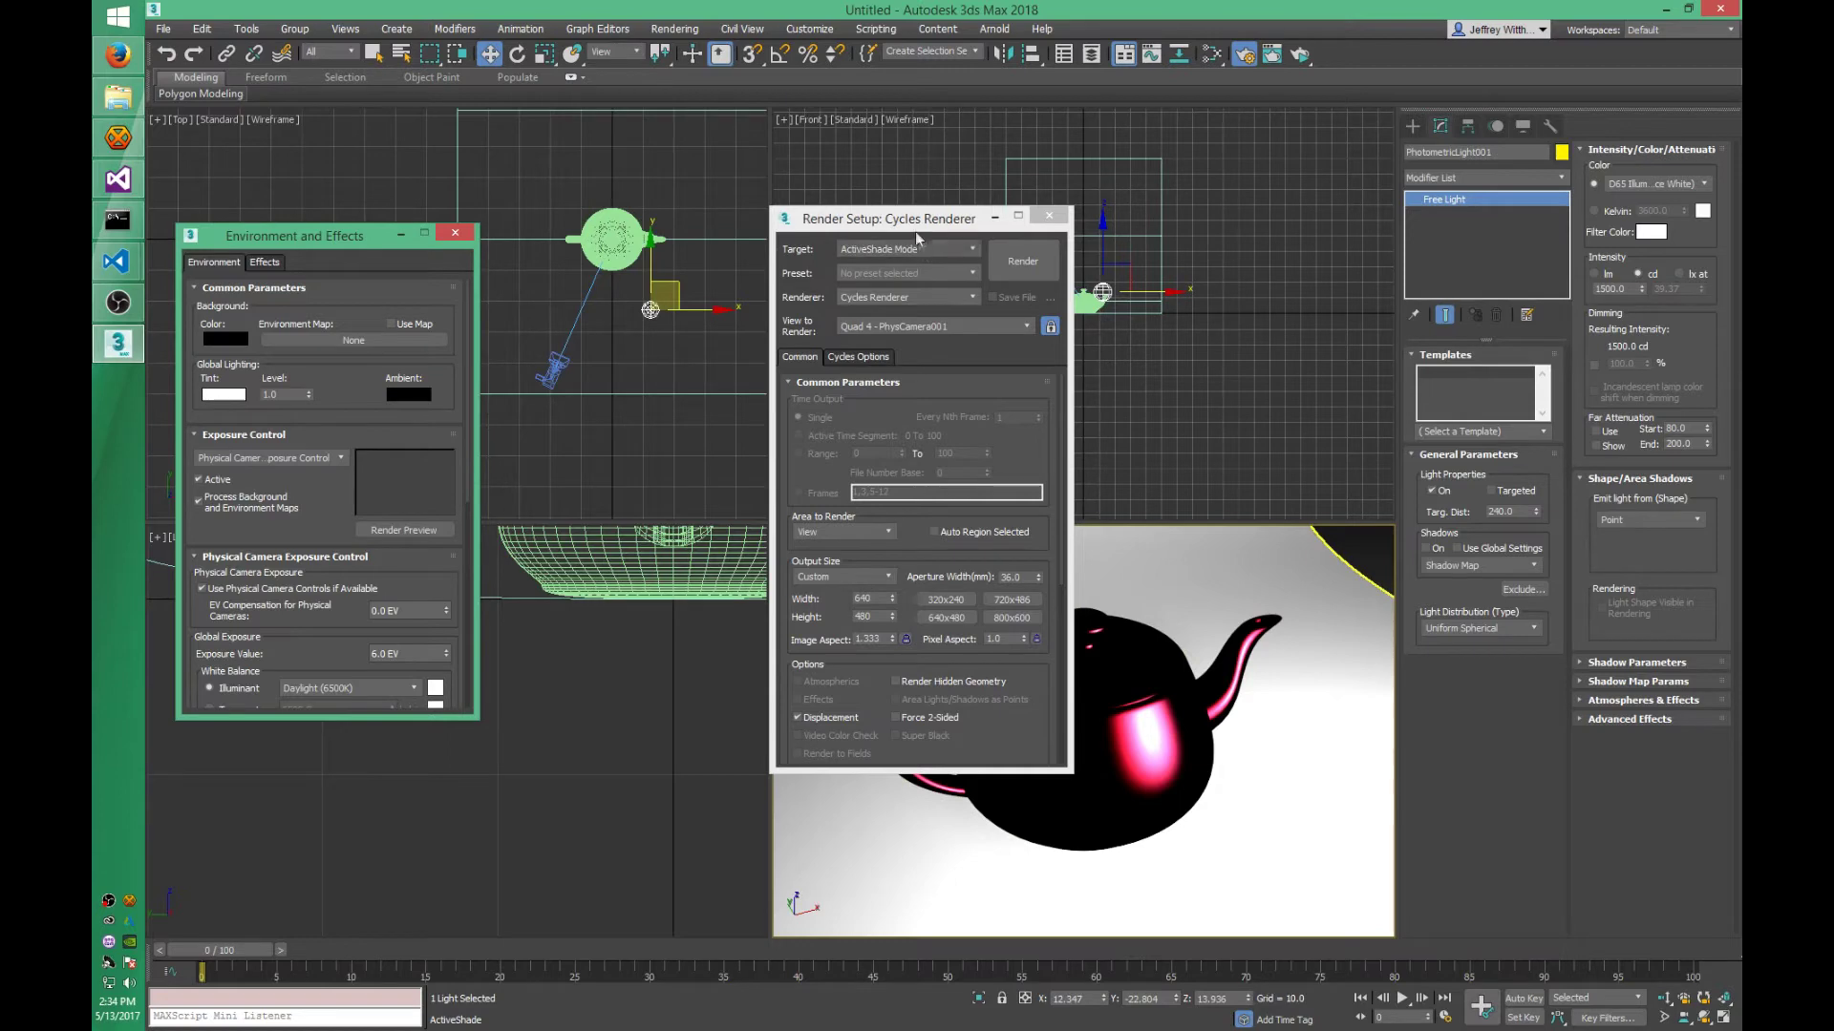
- Configure Render Setup for Production Rendering Mode, with CUDA - Auto-select GPU as the Cycles device and 50 samples
left_click_drag(915, 226, 782, 220)
left_click(779, 244)
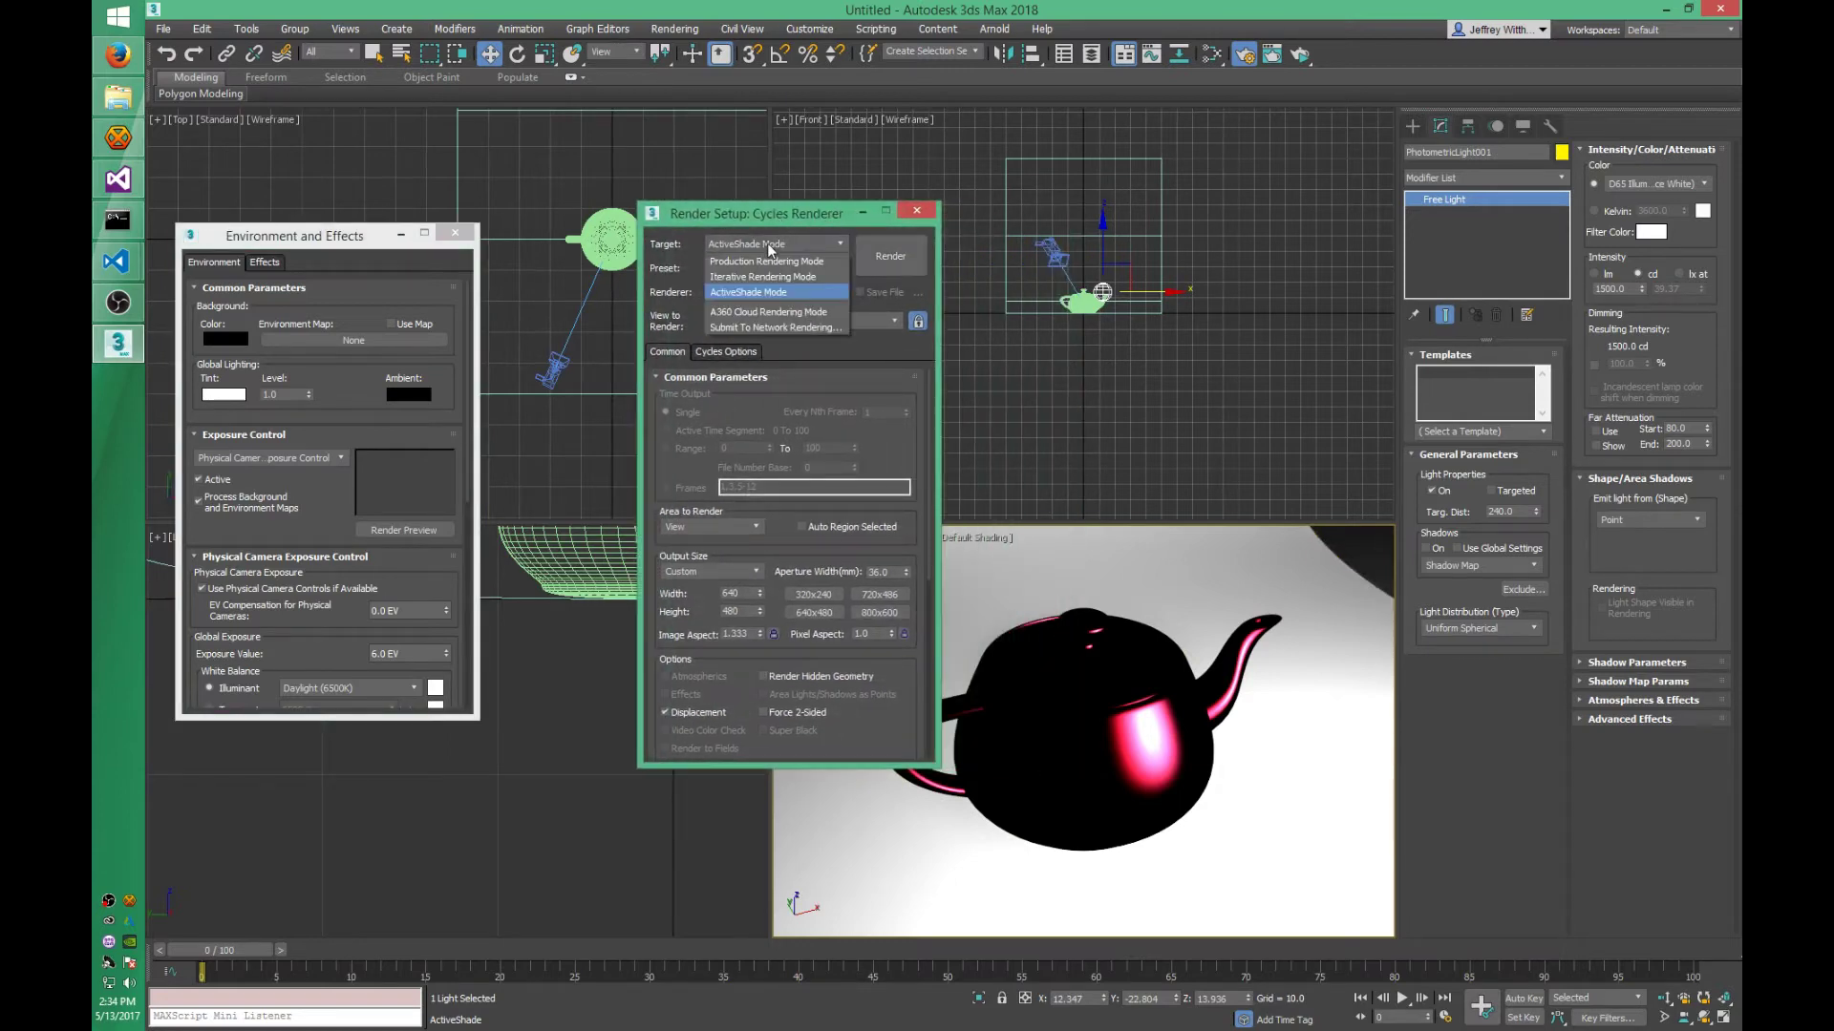
left_click(788, 264)
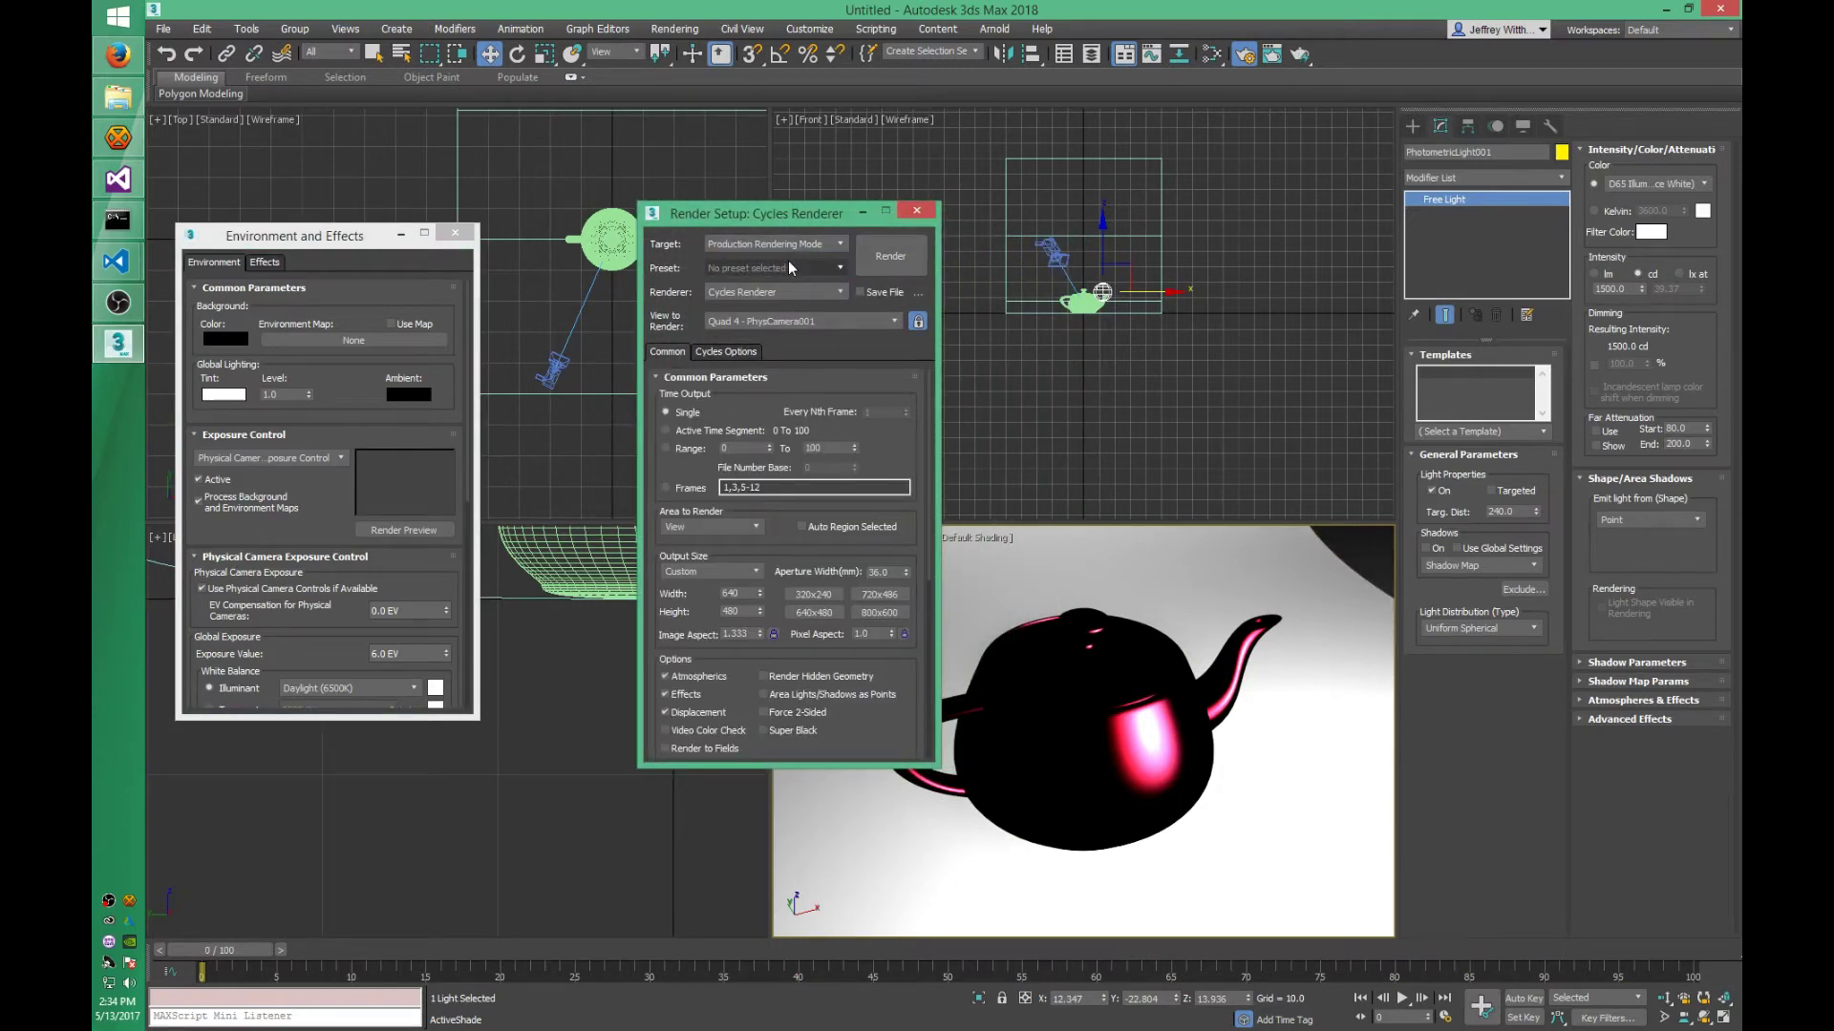
left_click(712, 355)
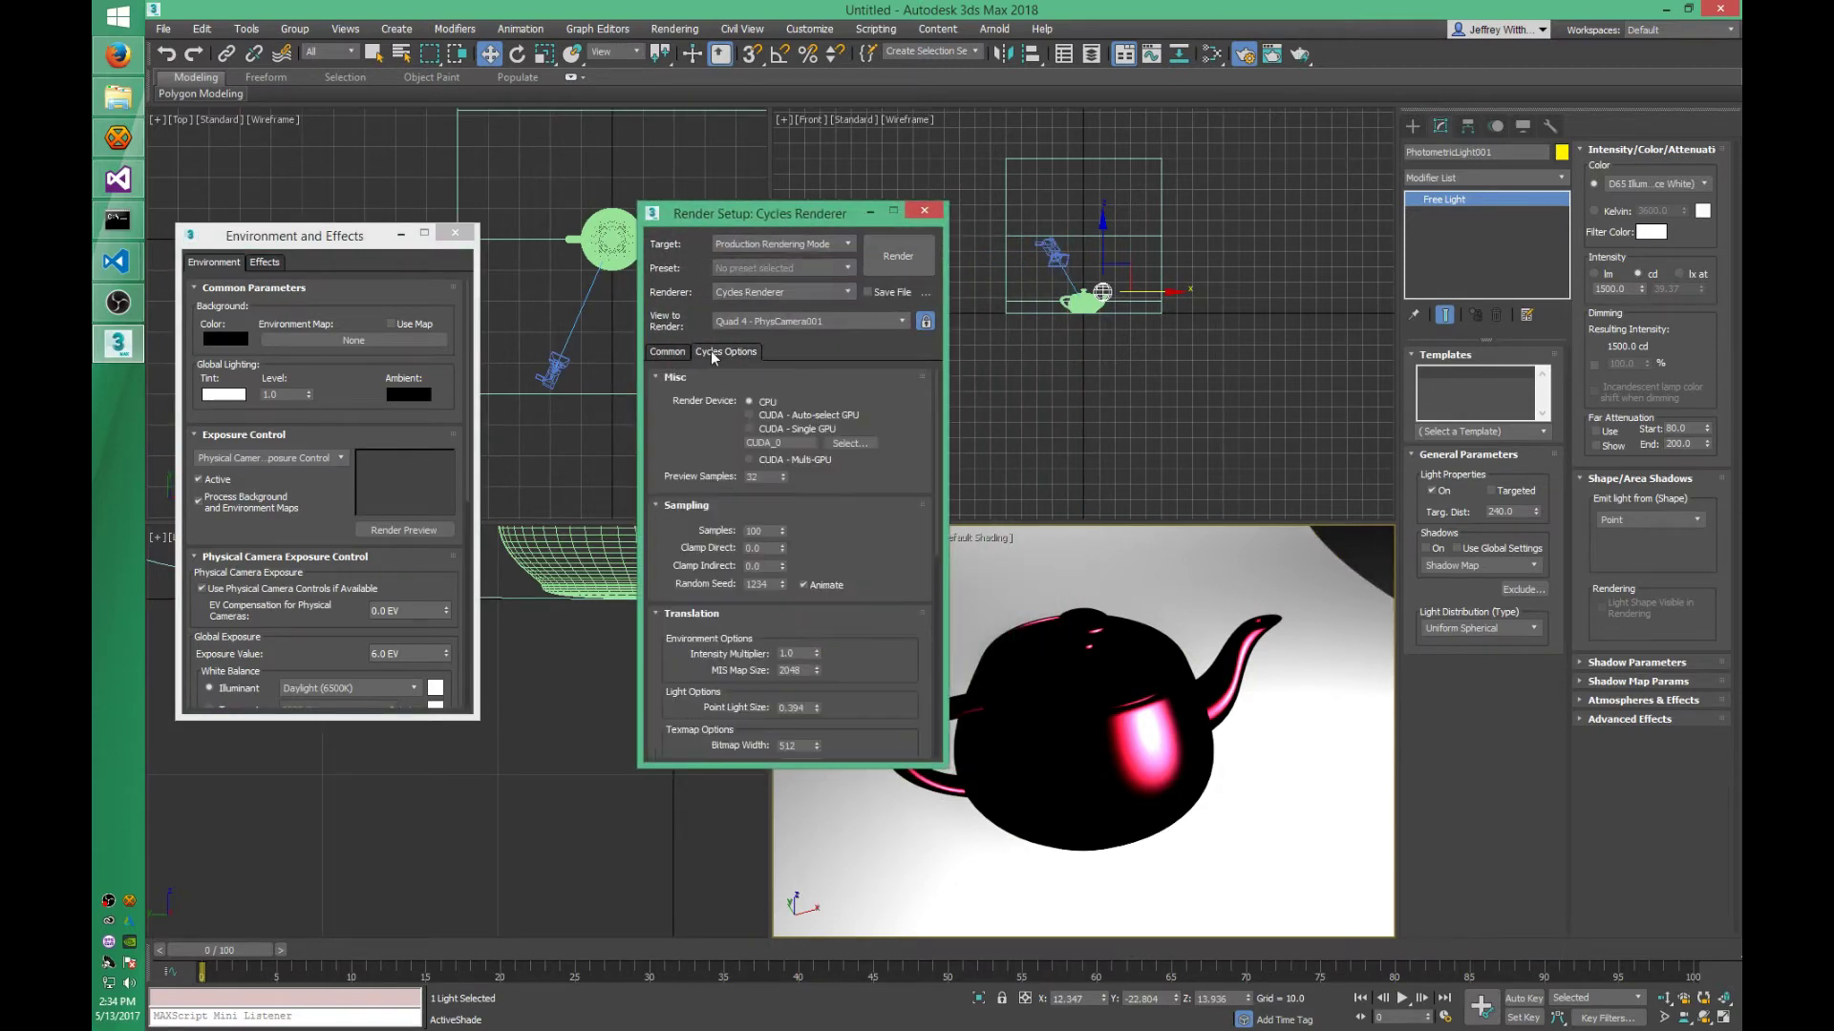
left_click(770, 422)
double_click(759, 531)
type("50")
key("Return")
- Render the PhysCamera001 view, clone the rendered frame window, and place the clone beside the original
left_click(925, 262)
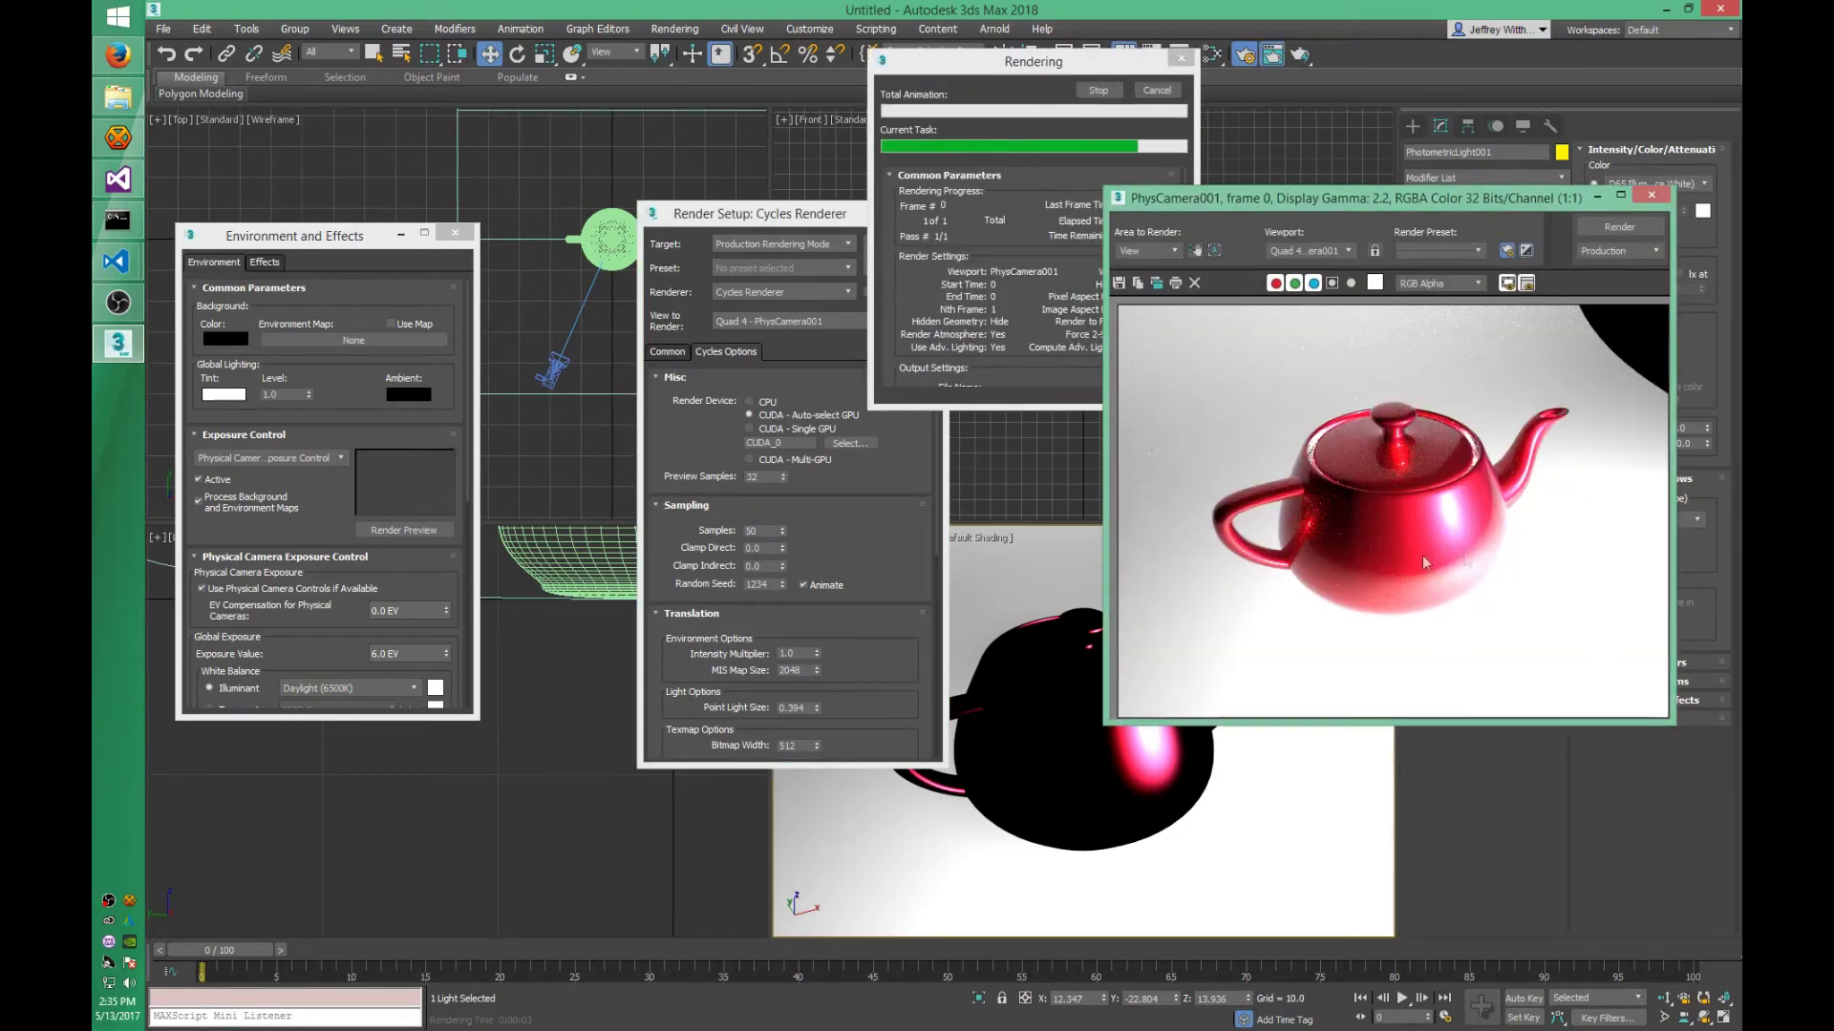
left_click(1139, 285)
left_click_drag(1022, 295, 708, 139)
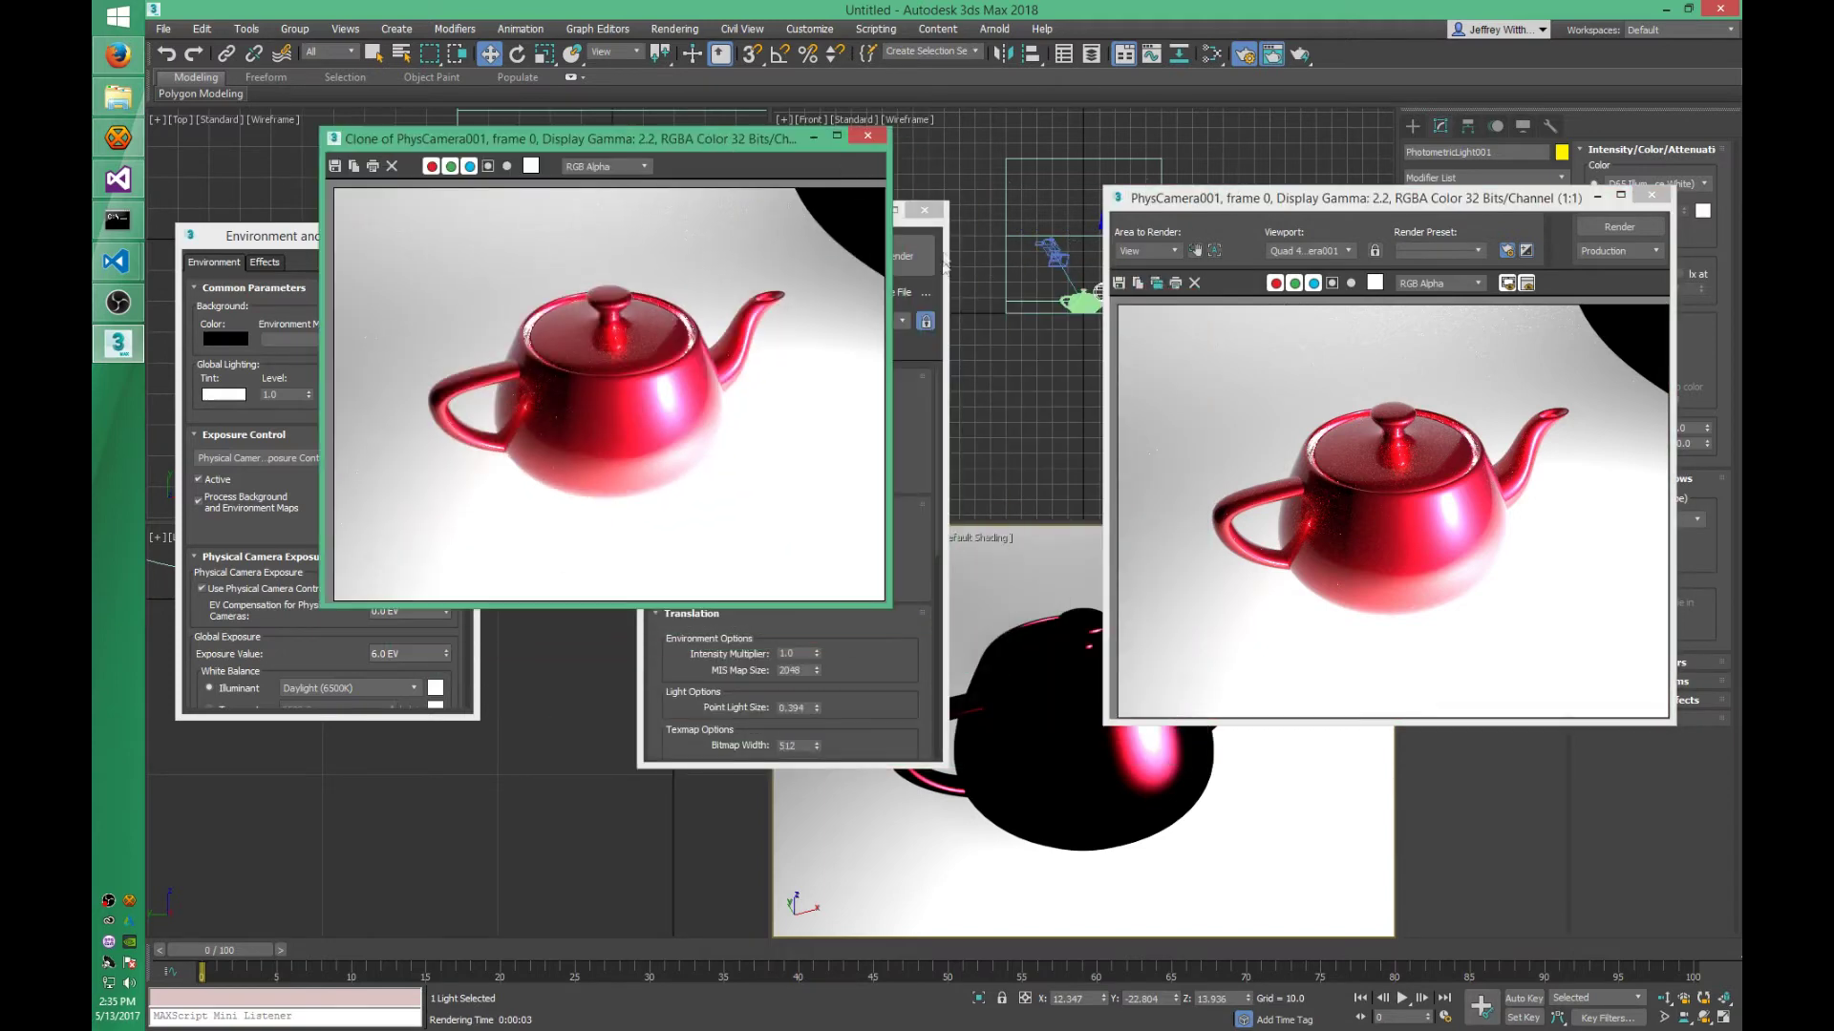
- Set exposure control to <no exposure control> and re-render the camera view to compare with the cloned frame
left_click(243, 459)
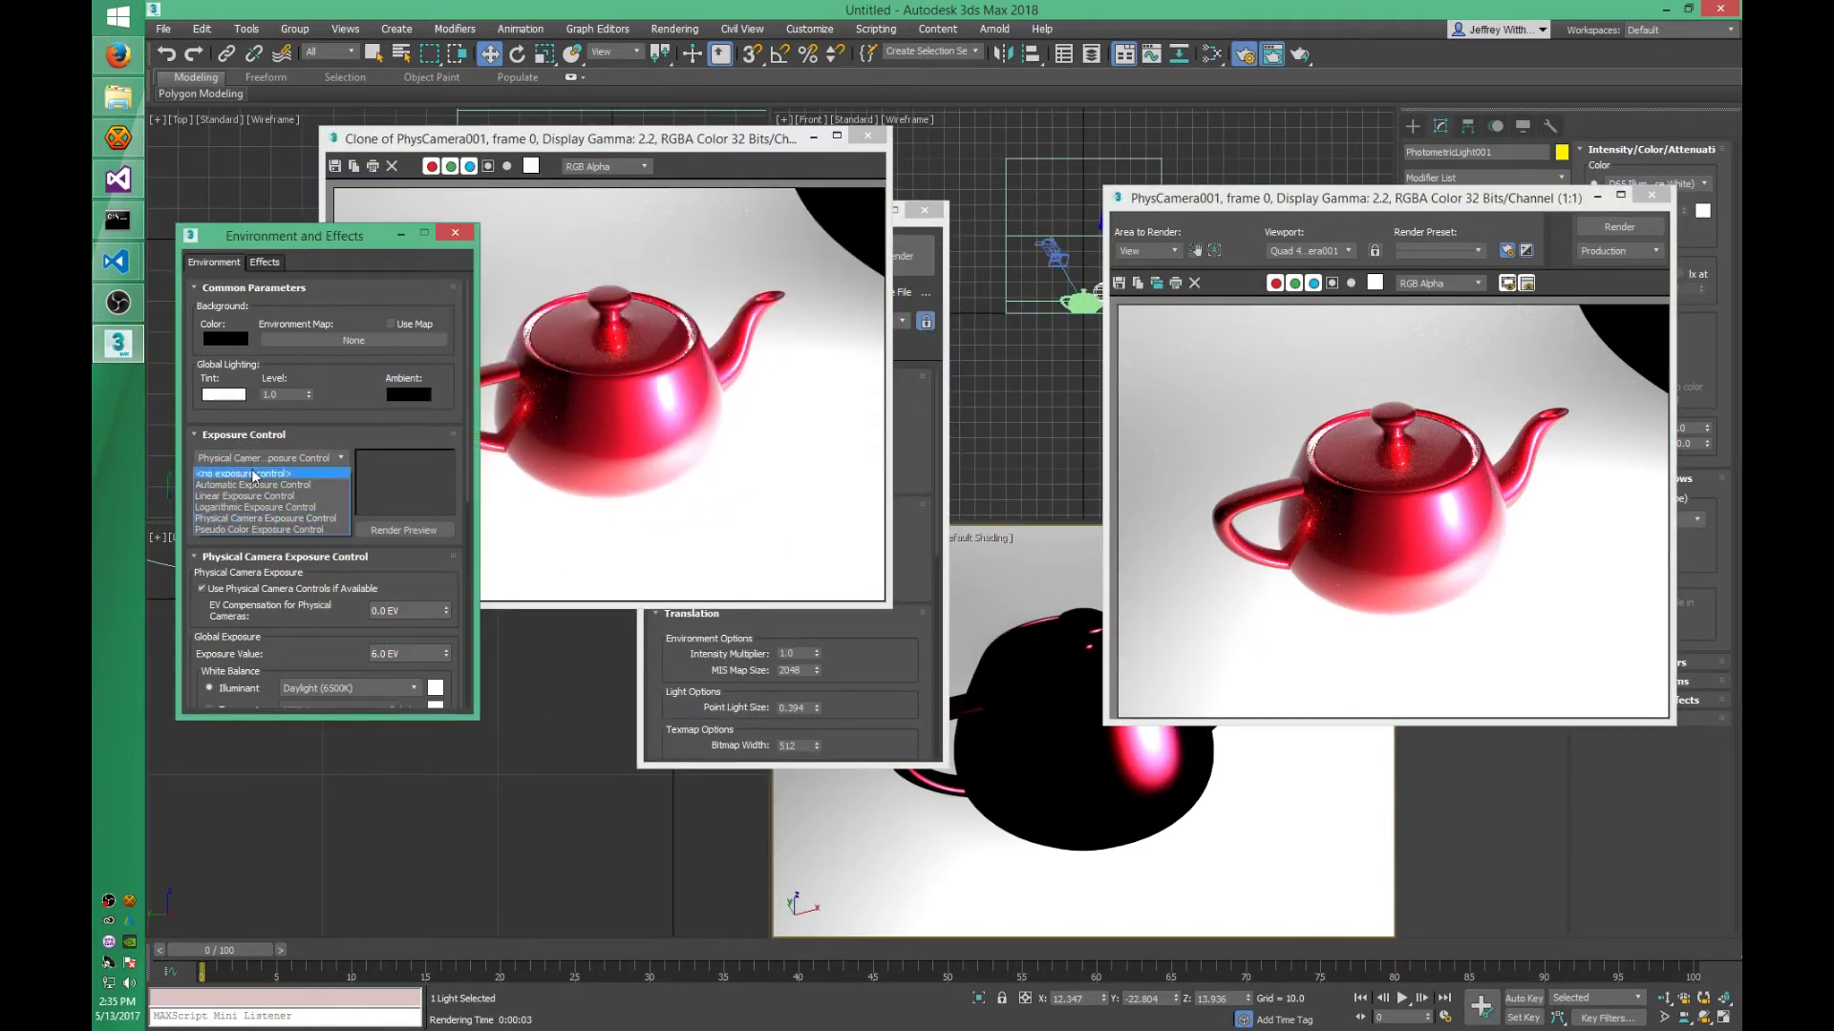
left_click(247, 473)
left_click(909, 256)
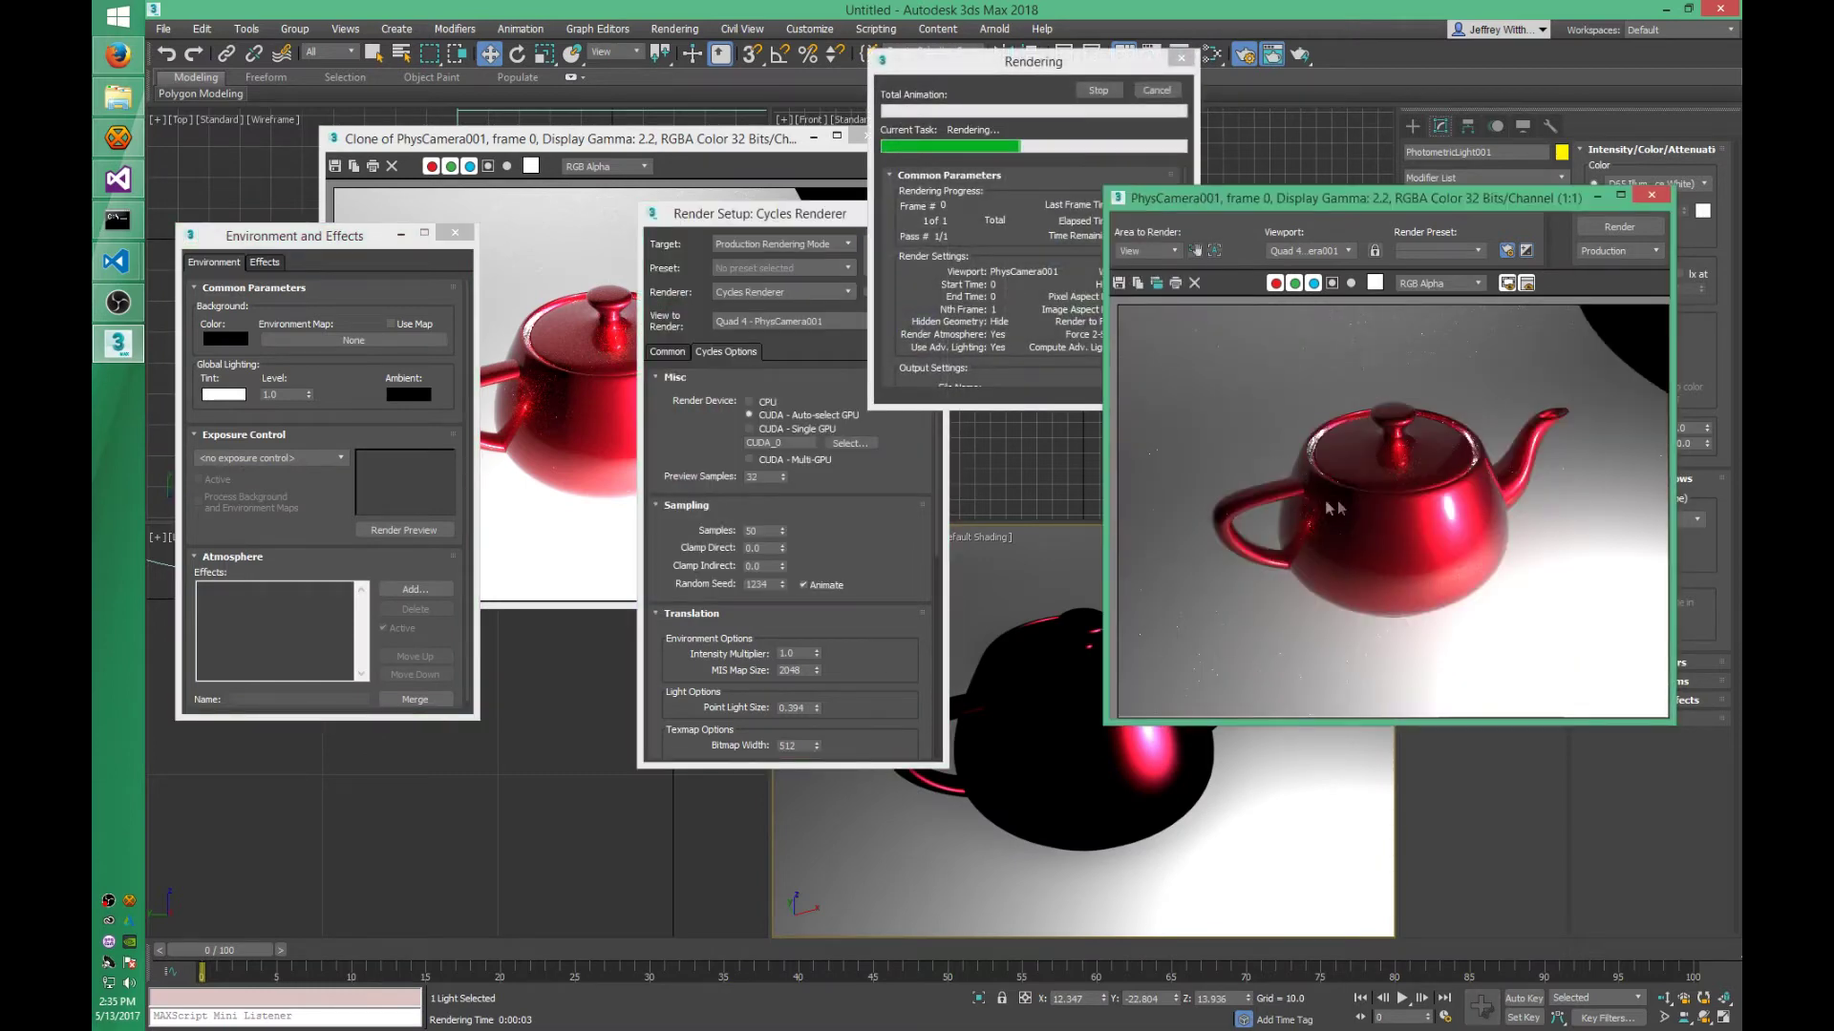
left_click(567, 467)
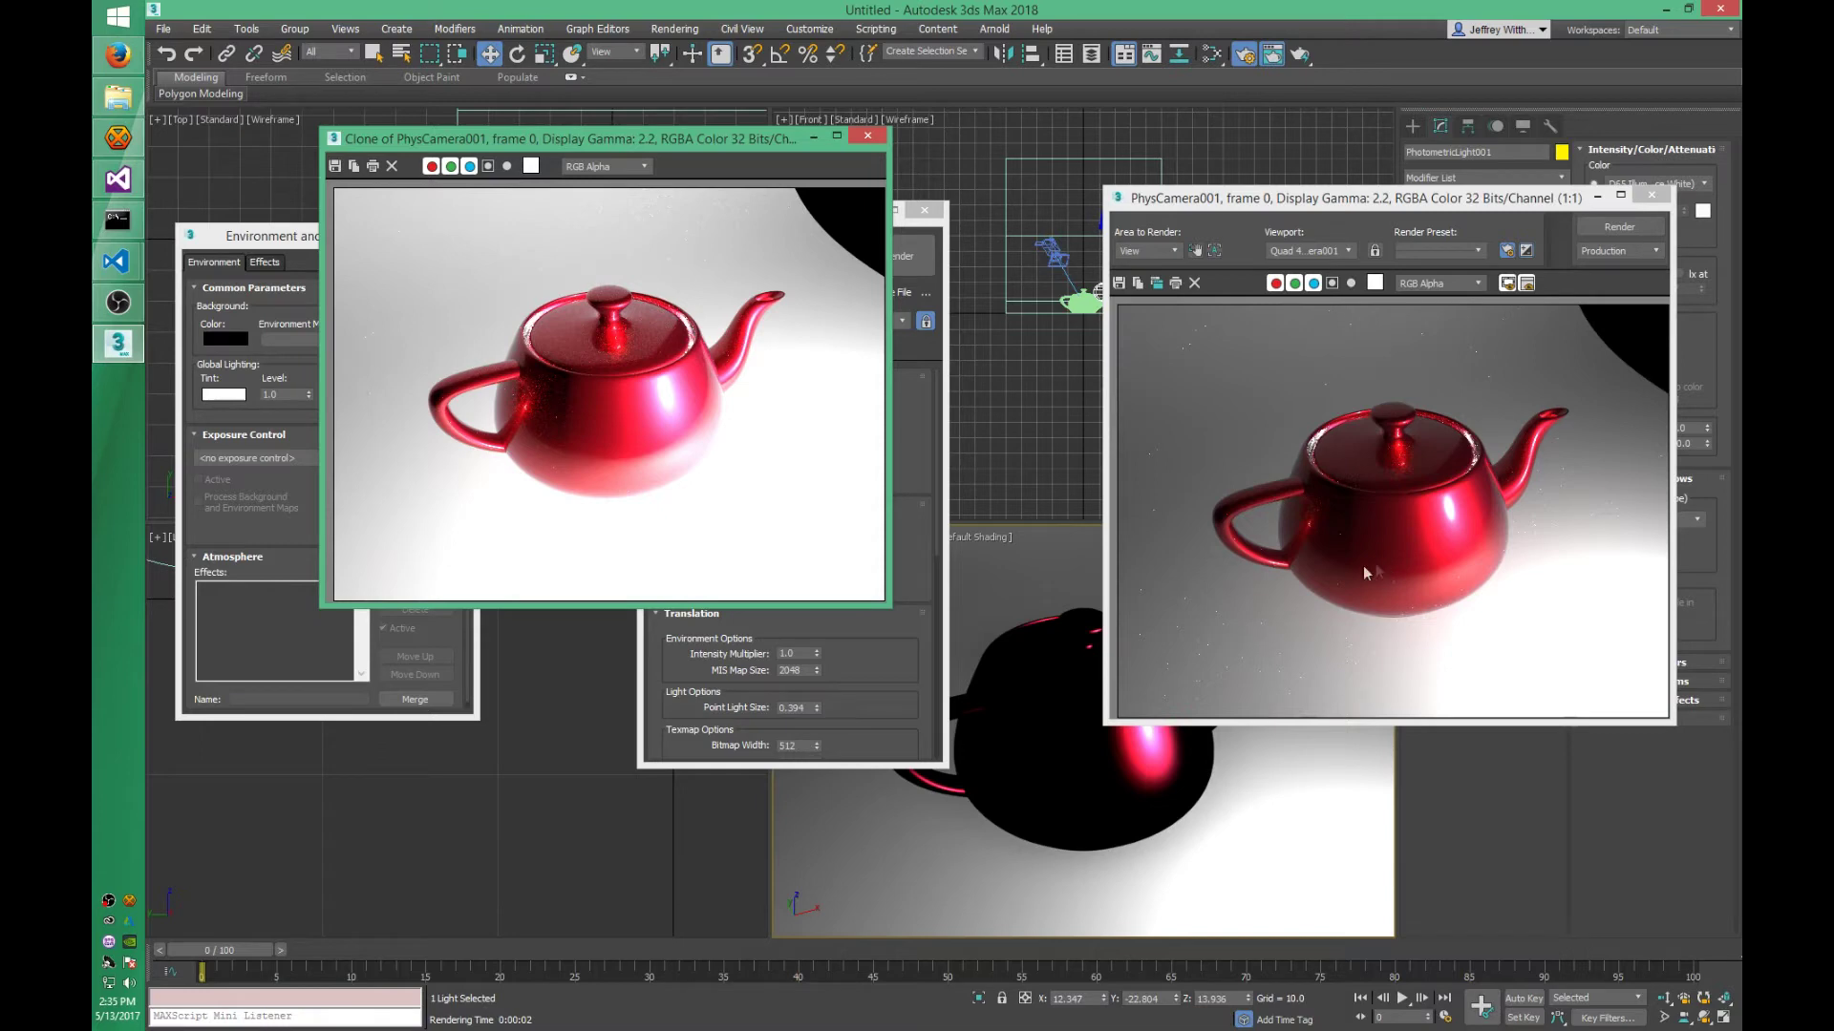
- Review the list of exposure control types again, keeping <no exposure control> selected
left_click(304, 528)
left_click(321, 459)
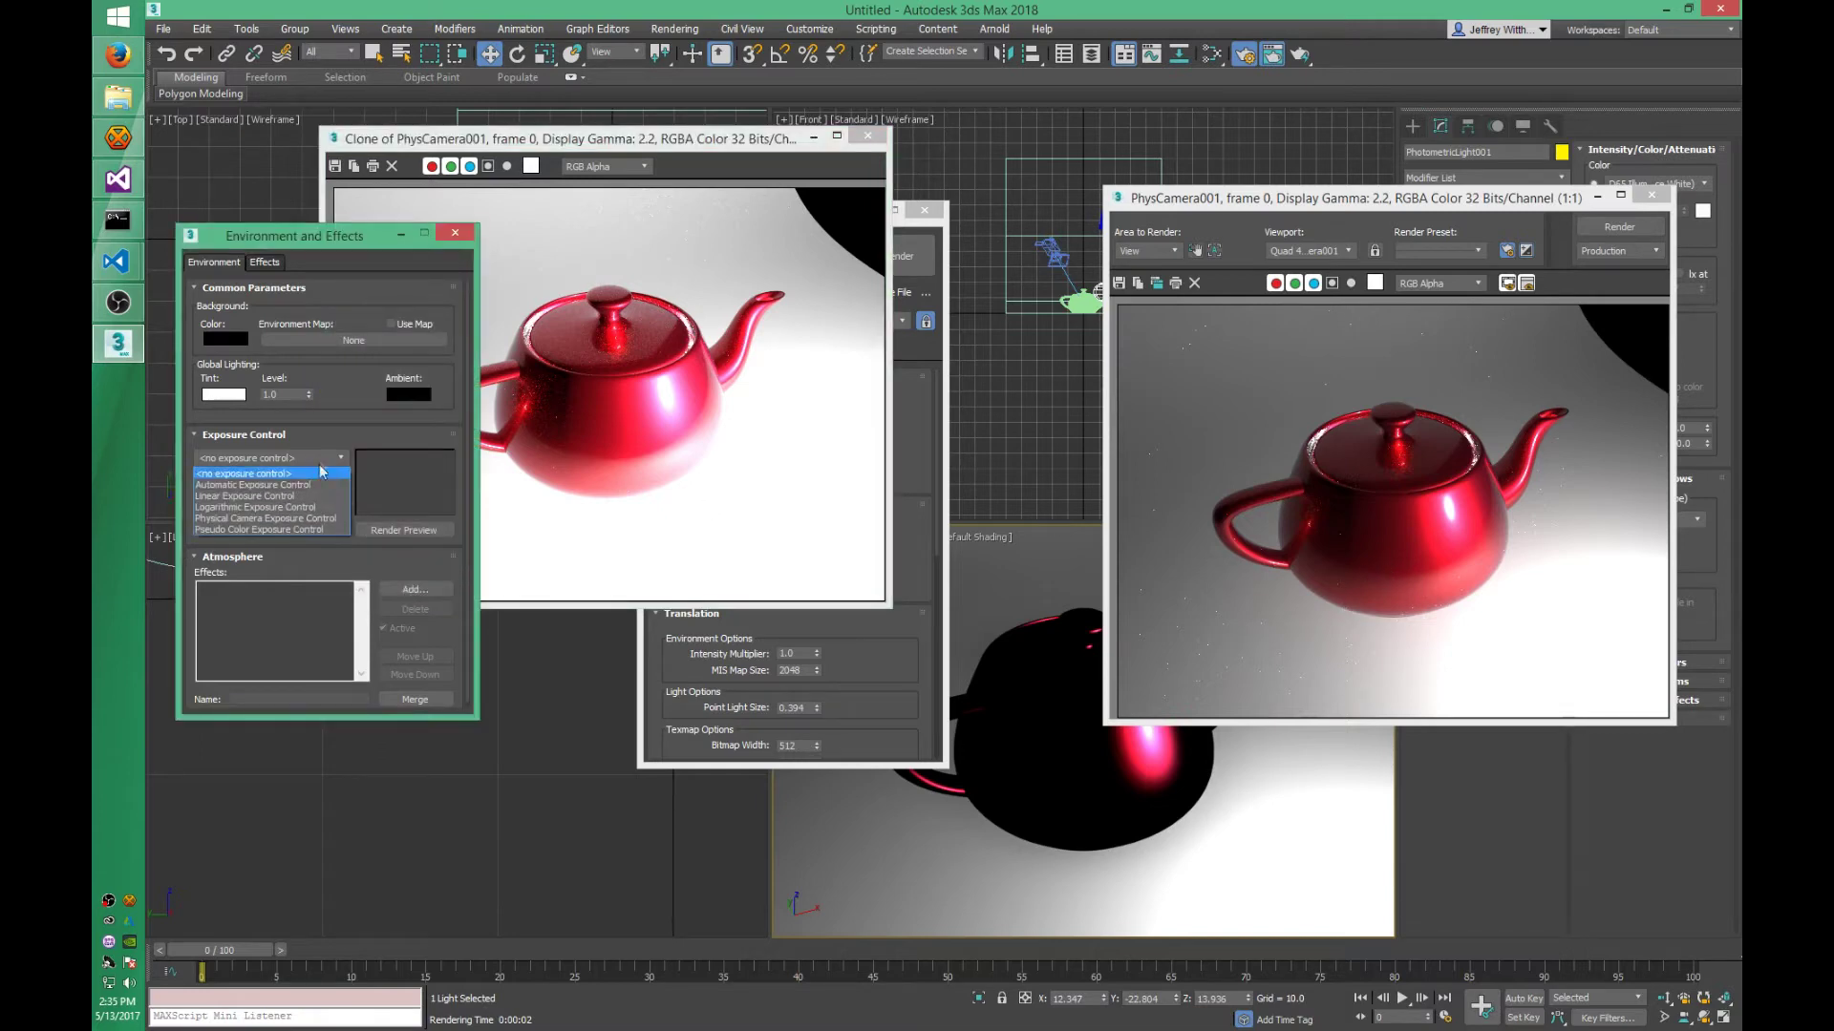
left_click(330, 457)
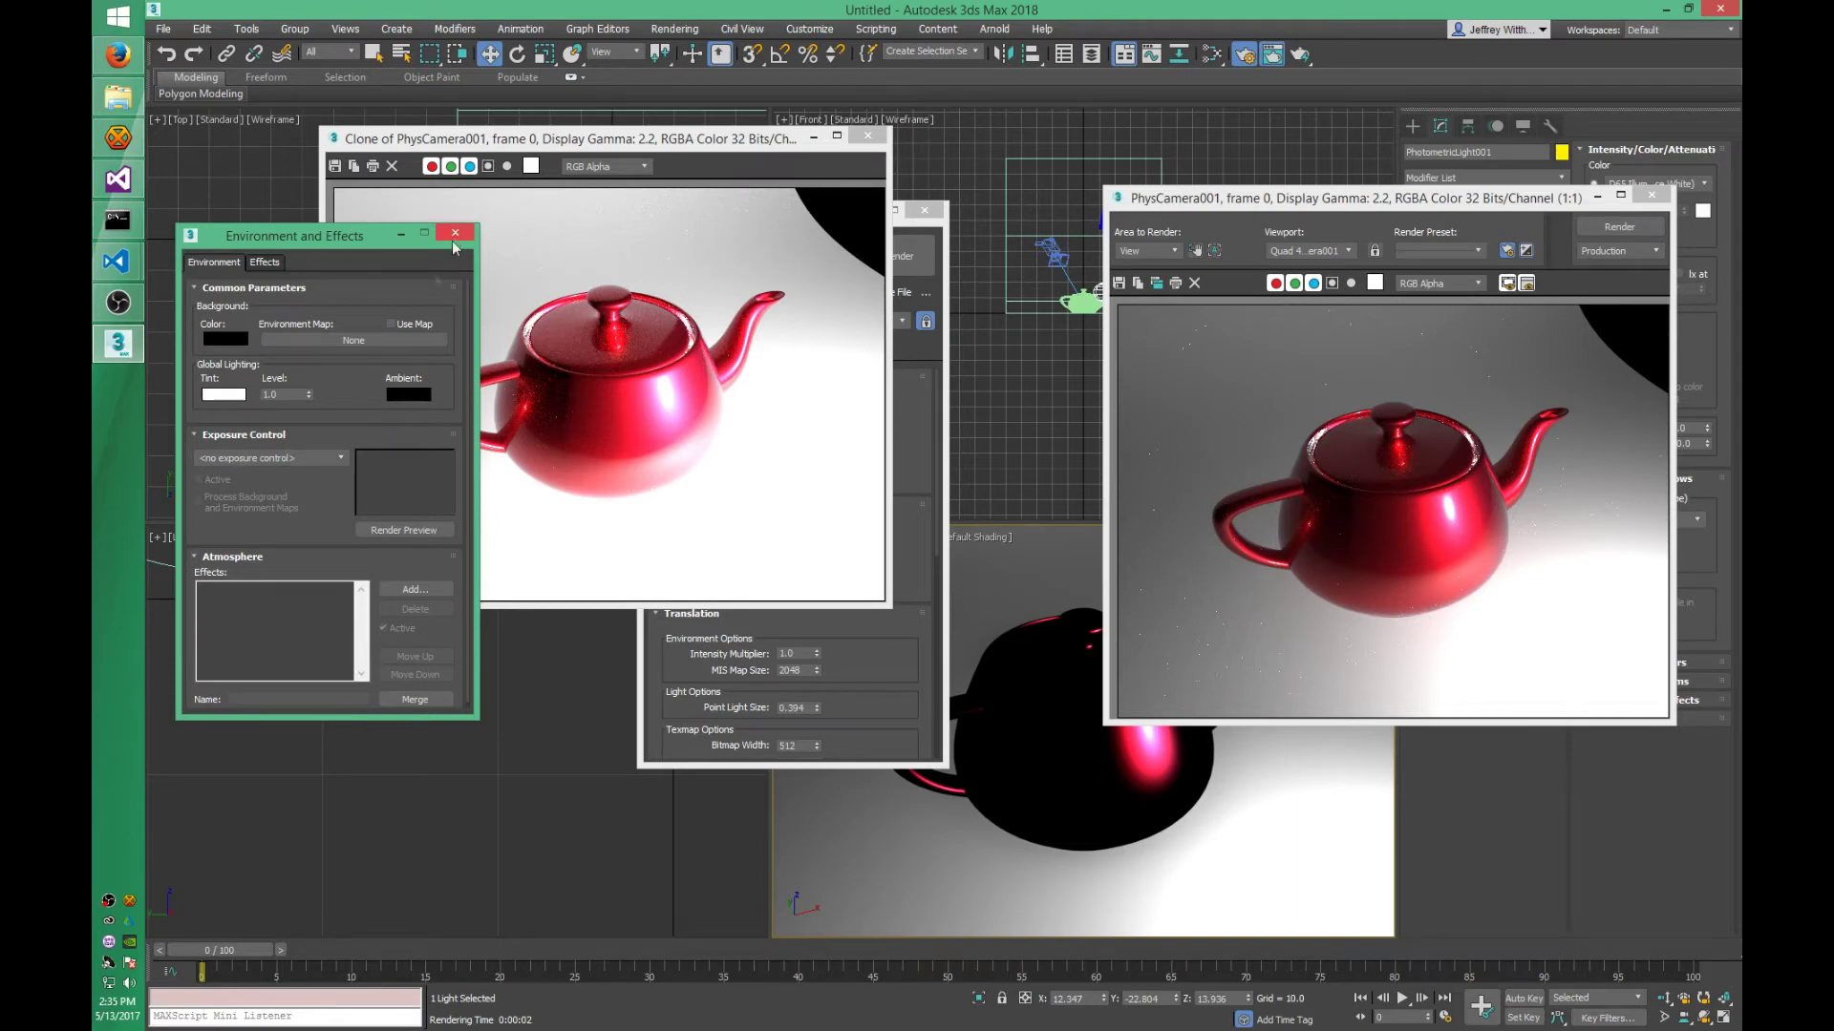
left_click(321, 458)
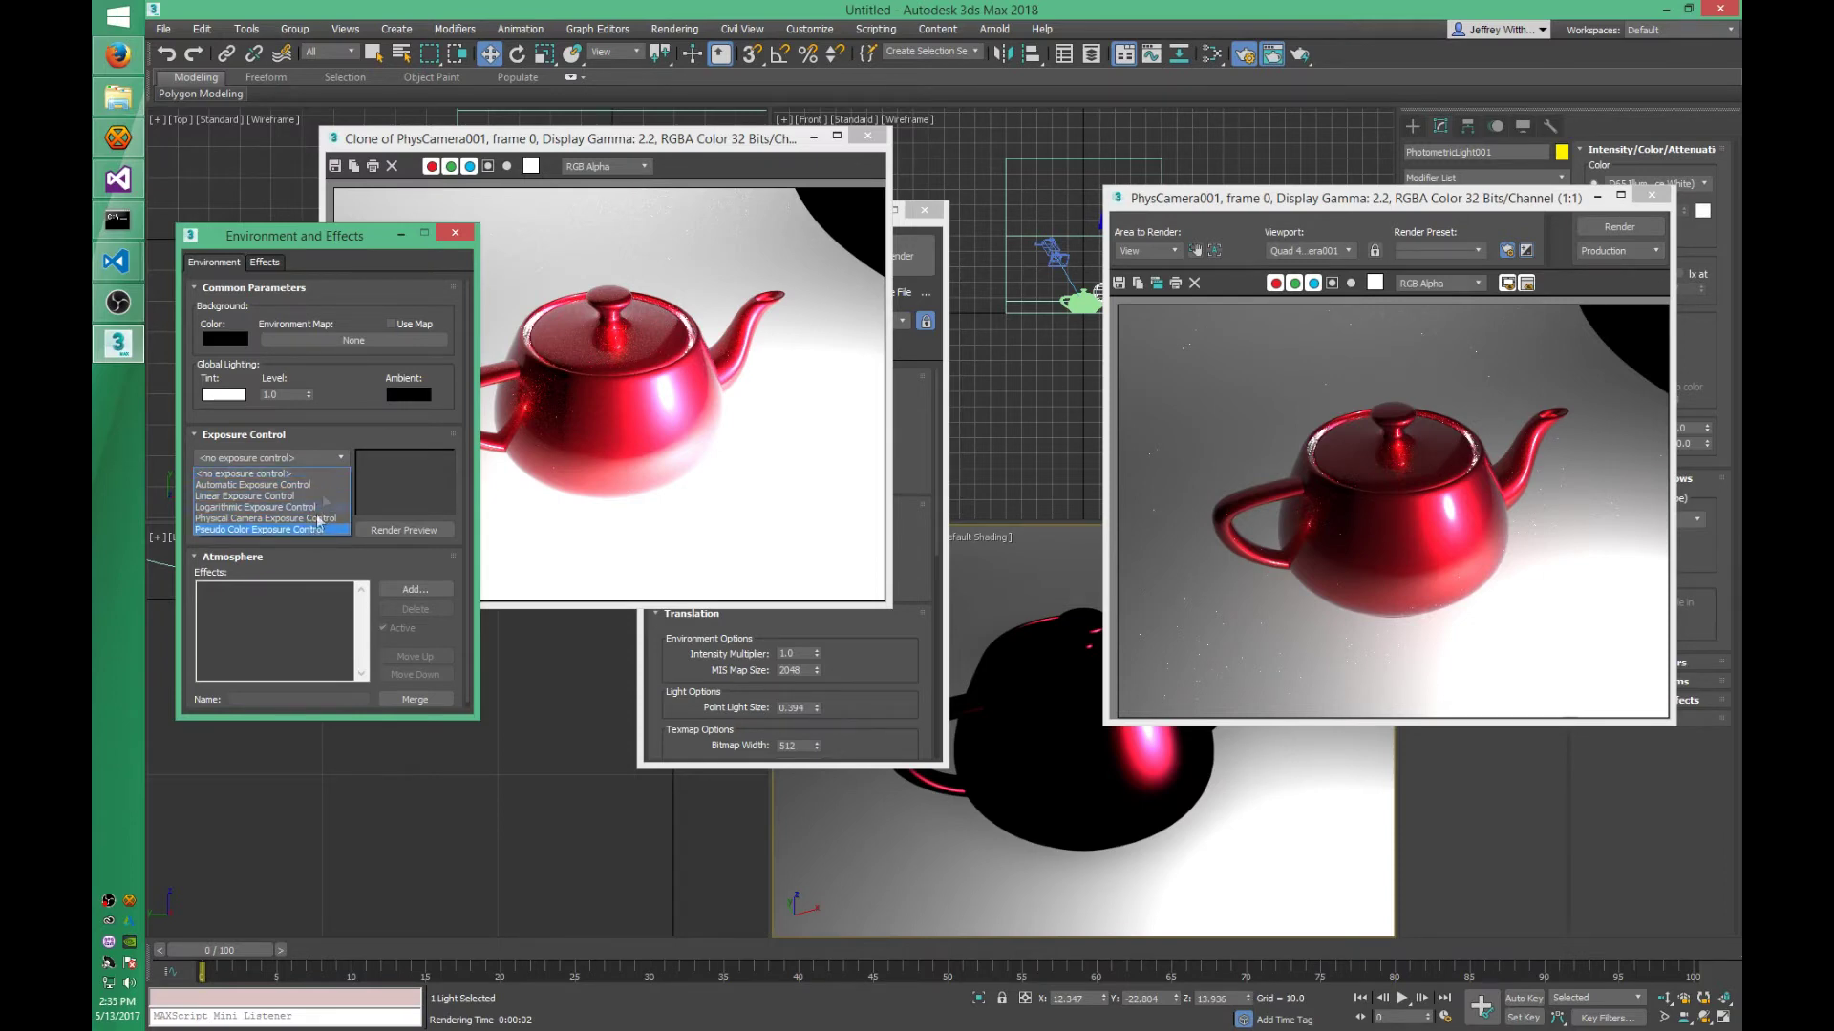
left_click(343, 460)
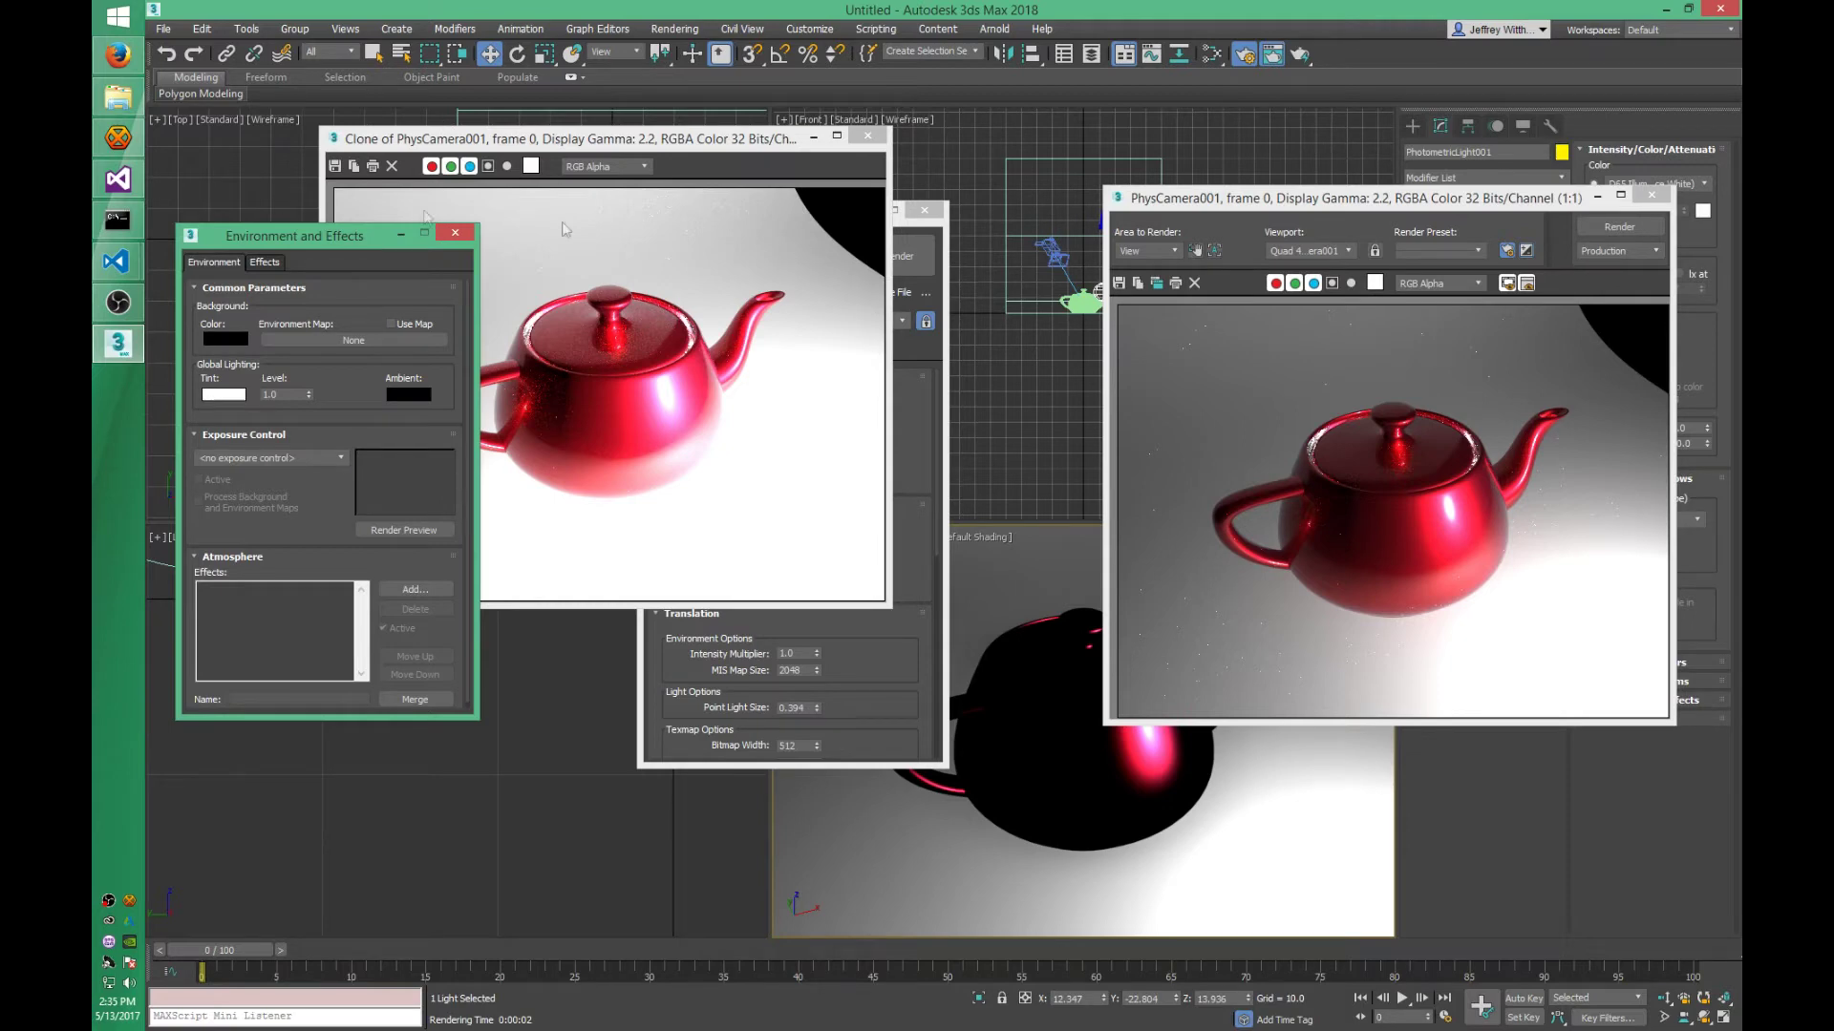
- Close the Environment and Effects window, the rendered frame and its clone
left_click(455, 233)
left_click(1651, 195)
left_click(865, 137)
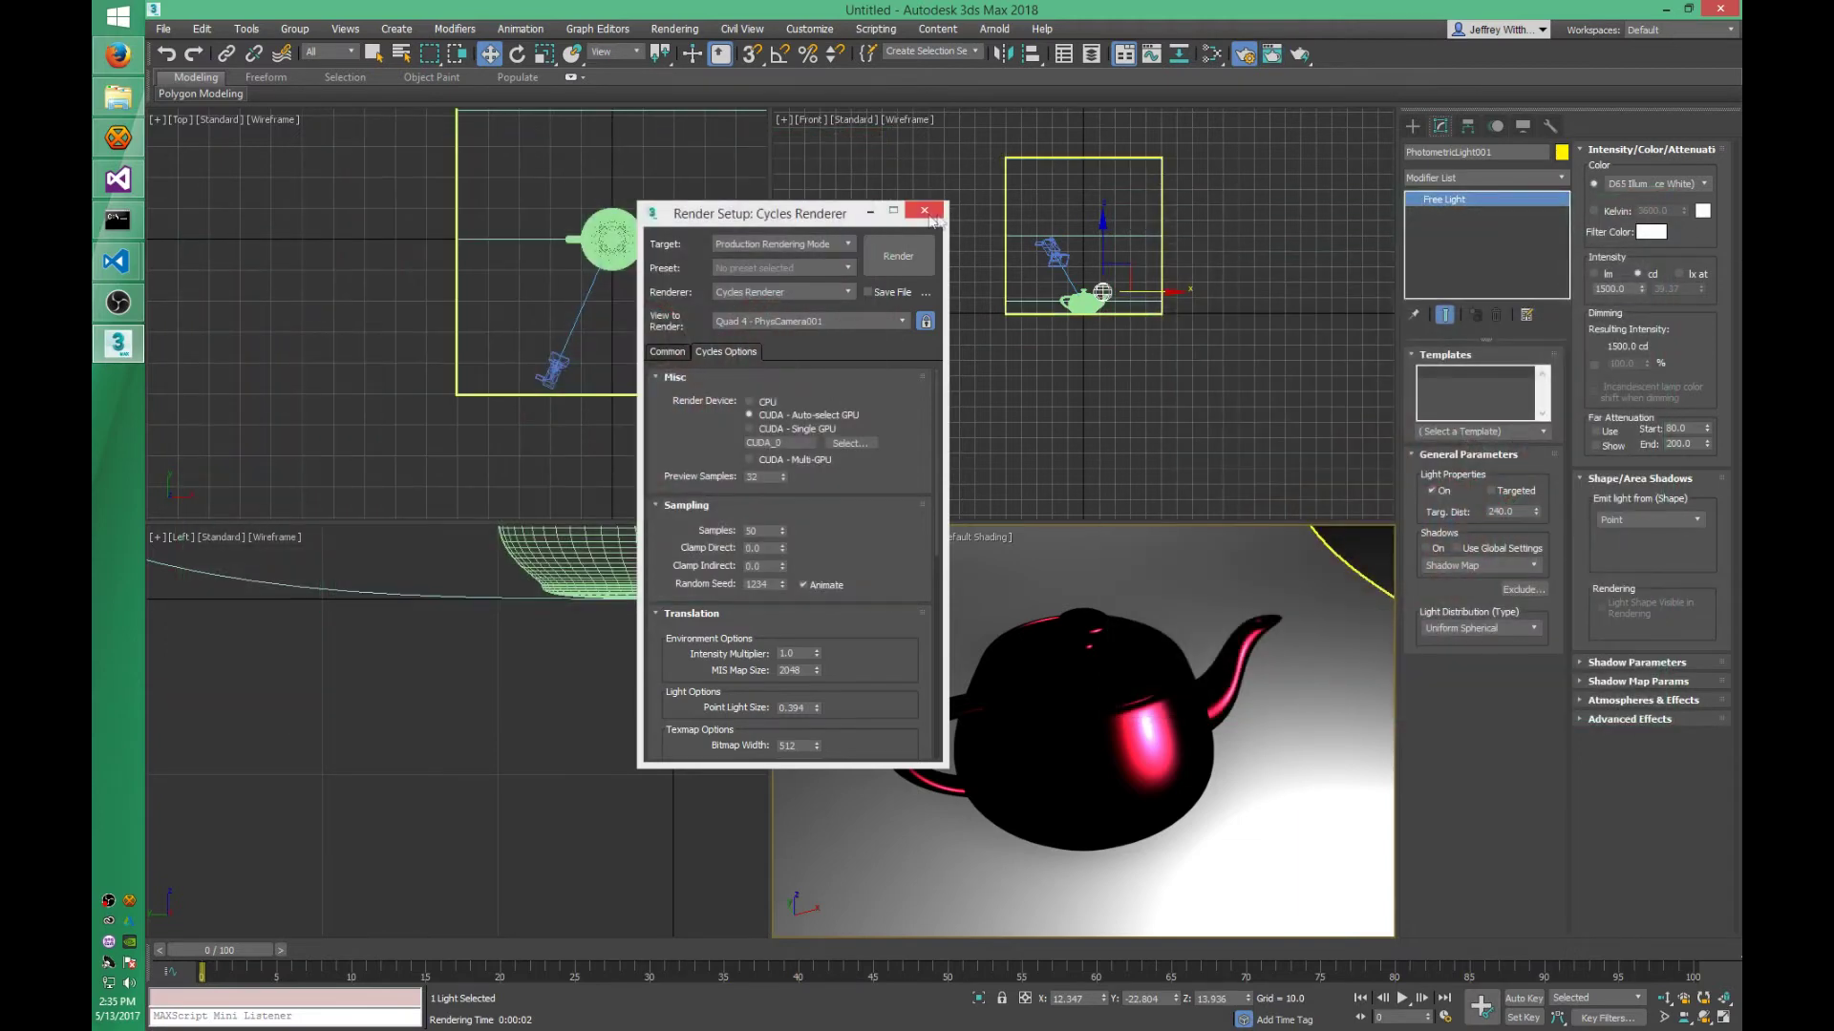
- Delete the photometric light from the scene and set the camera viewport to Standard quality
left_click(924, 209)
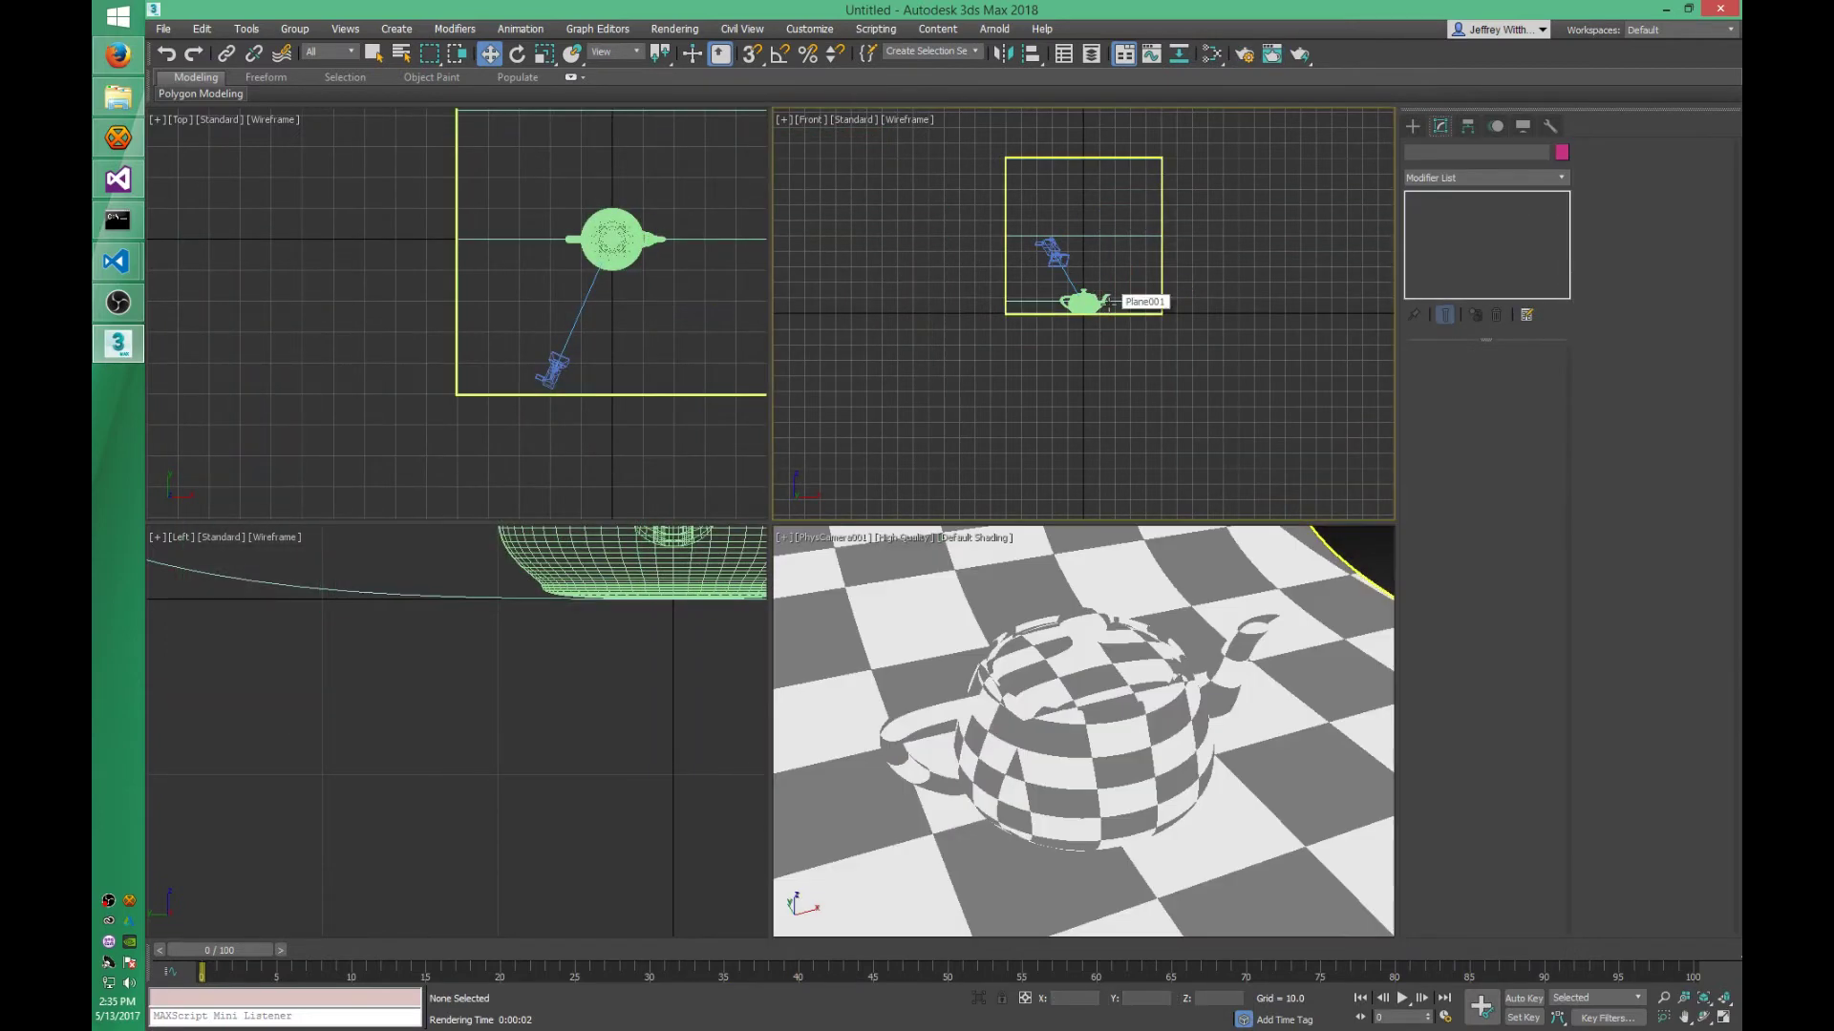
left_click(1134, 362)
left_click(906, 539)
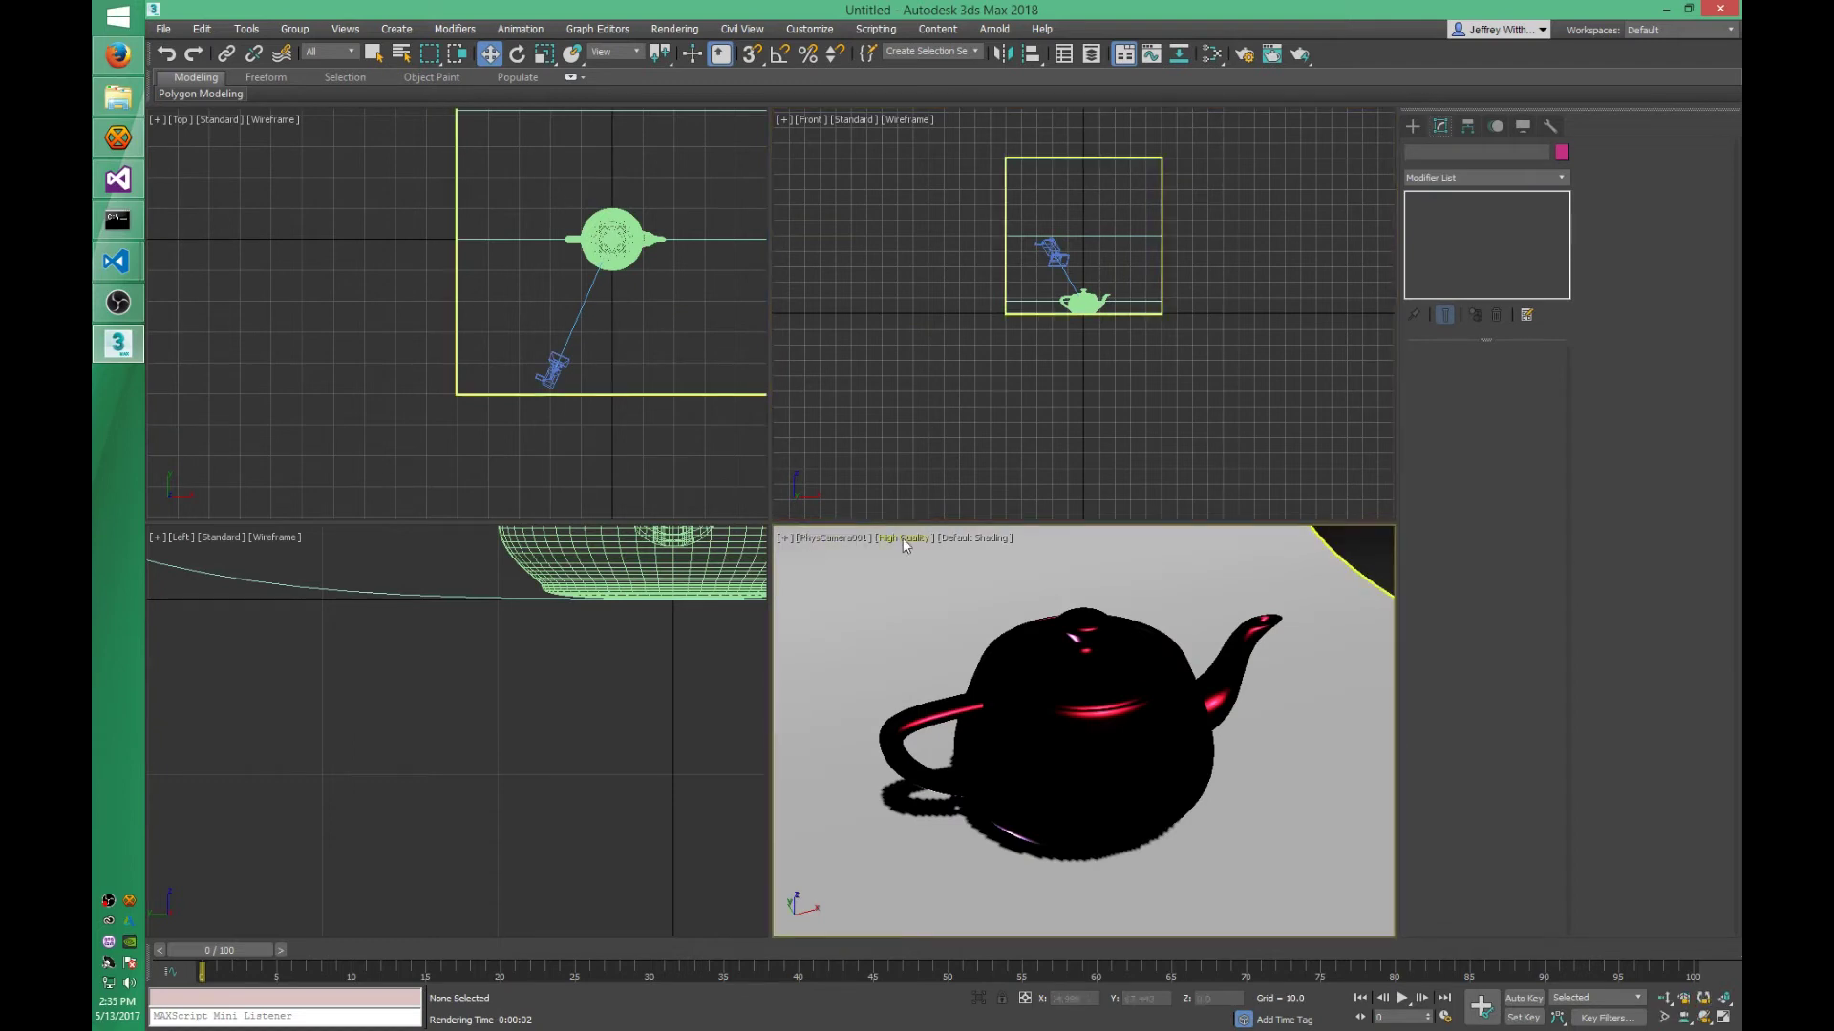
left_click(1036, 571)
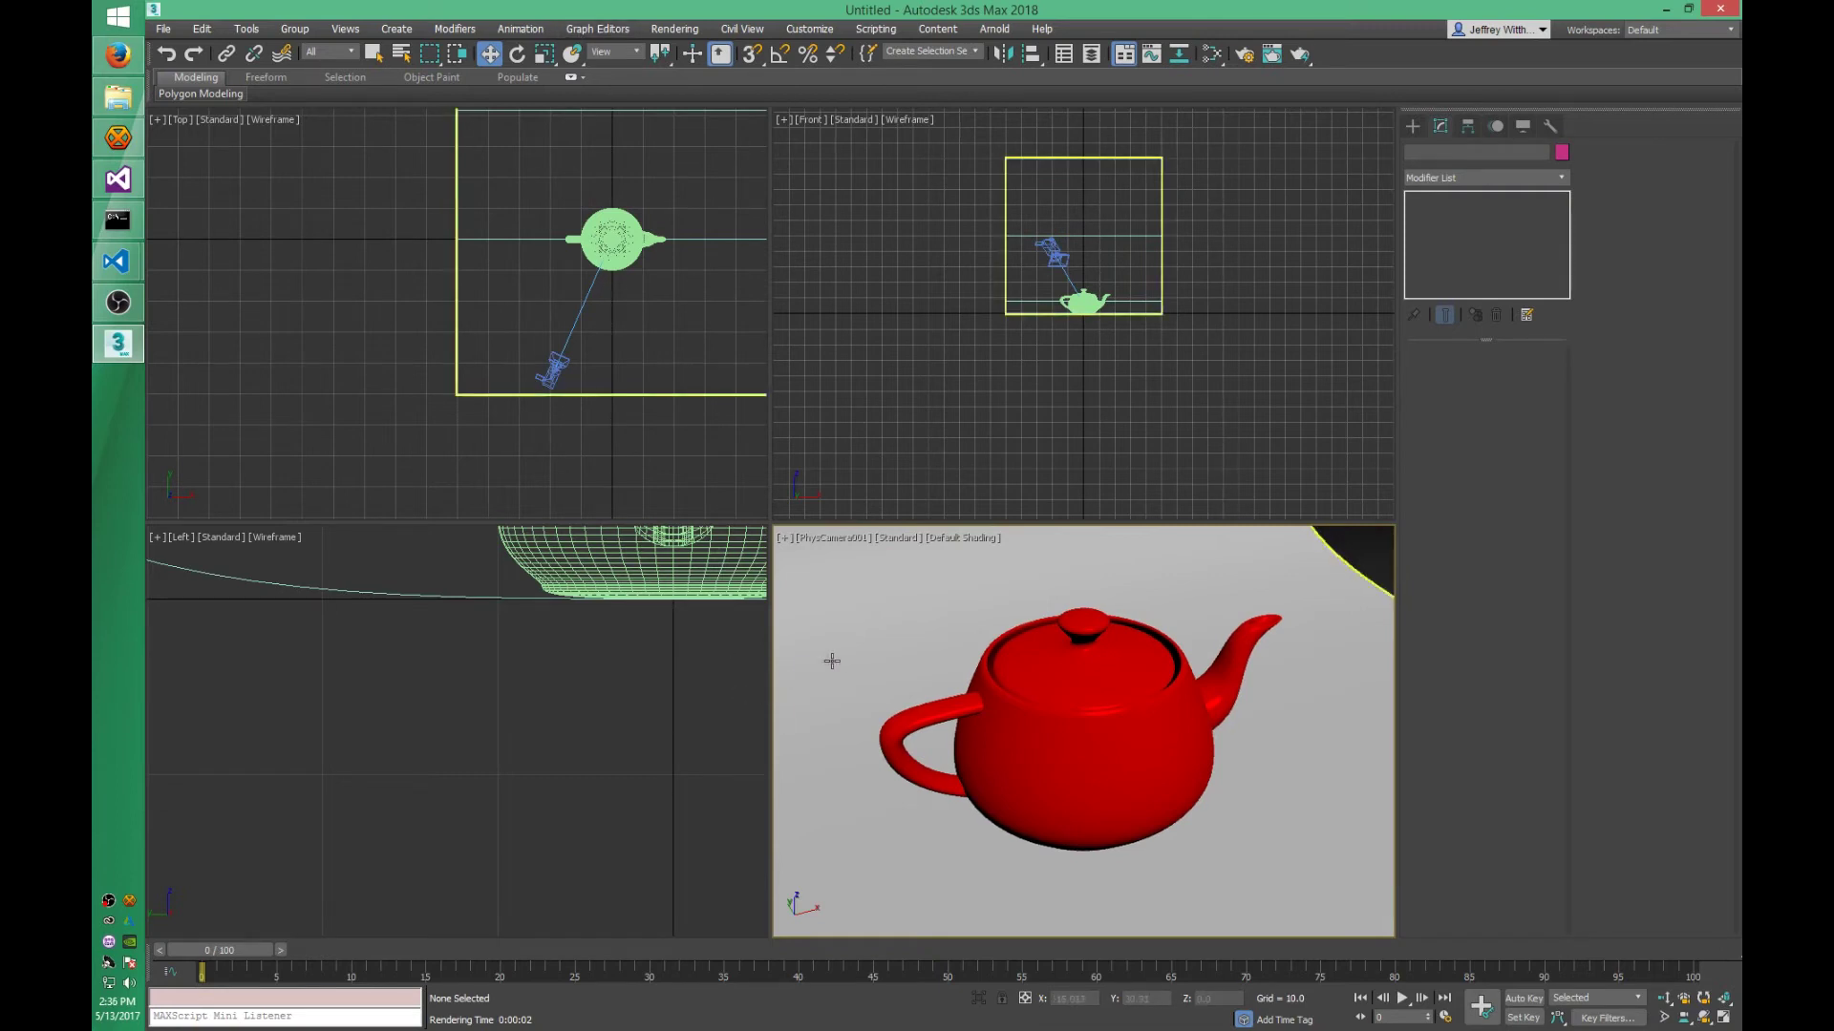
- Assign a Cycles Environment map as the scene's environment map in the Environment and Effects settings
left_click(676, 30)
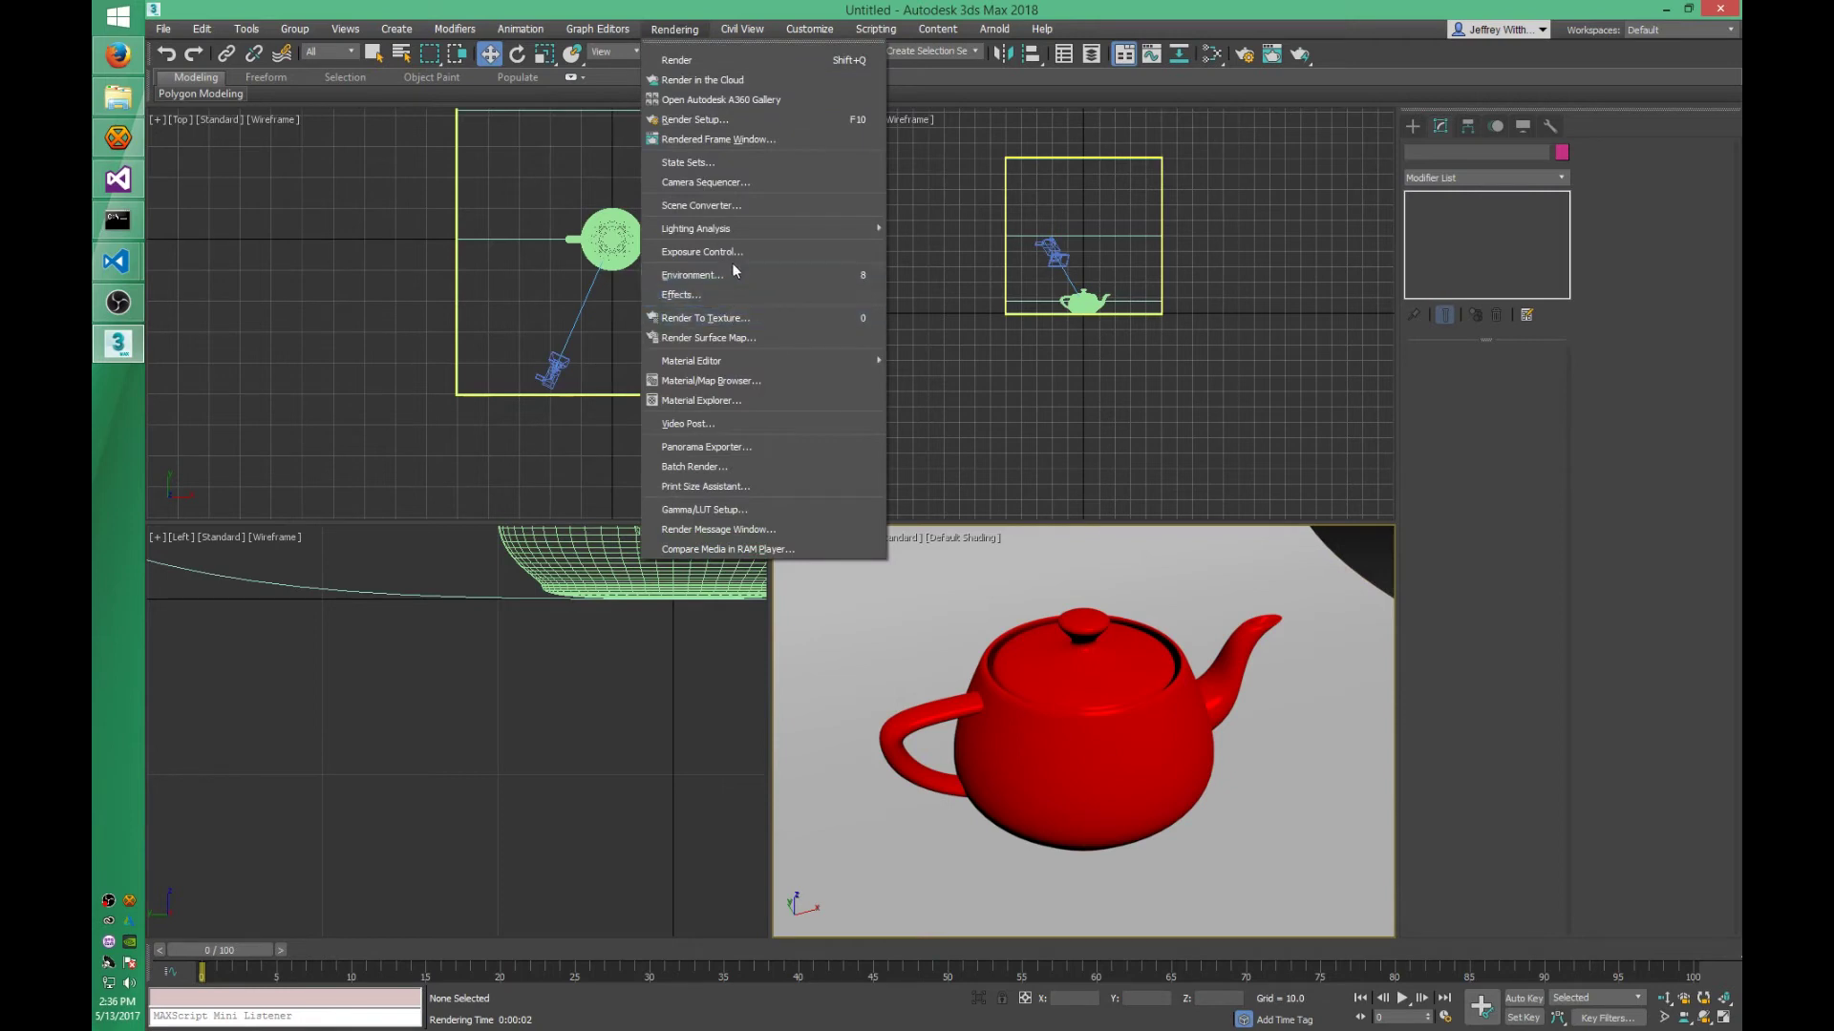
left_click(732, 261)
left_click_drag(273, 237, 454, 215)
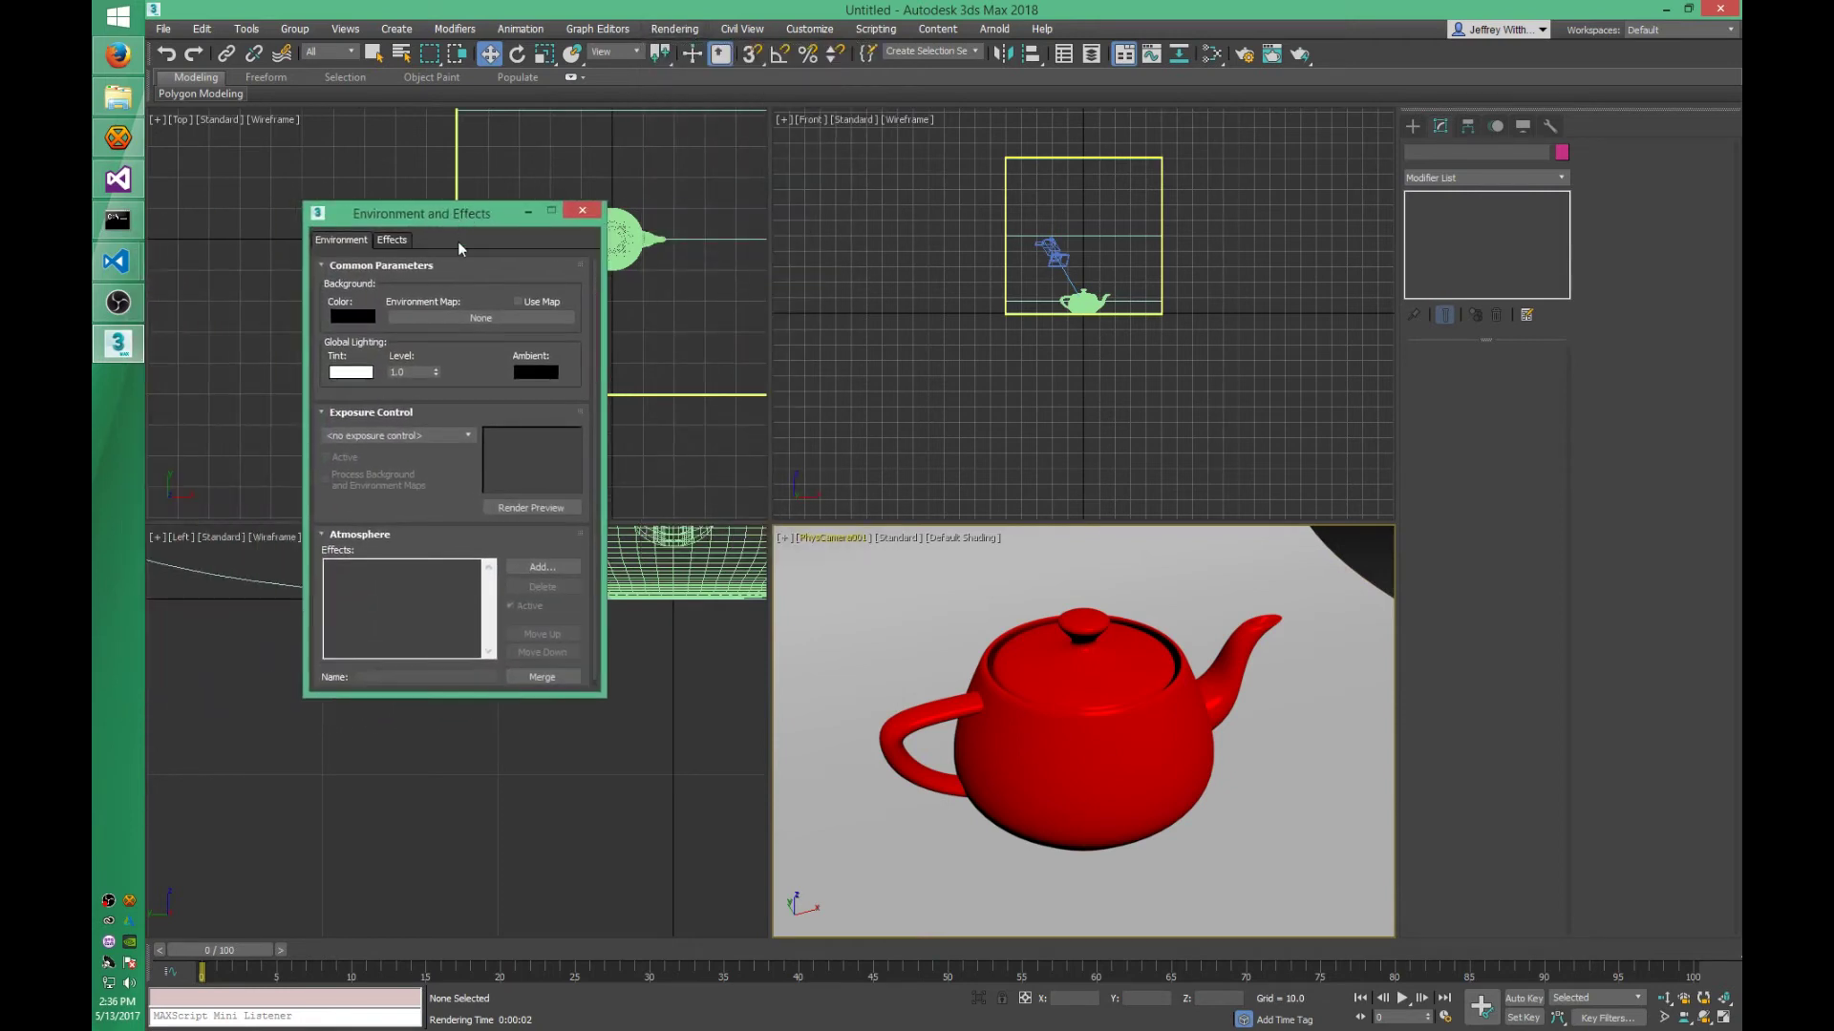
left_click(440, 319)
scroll(865, 358, "down", 5)
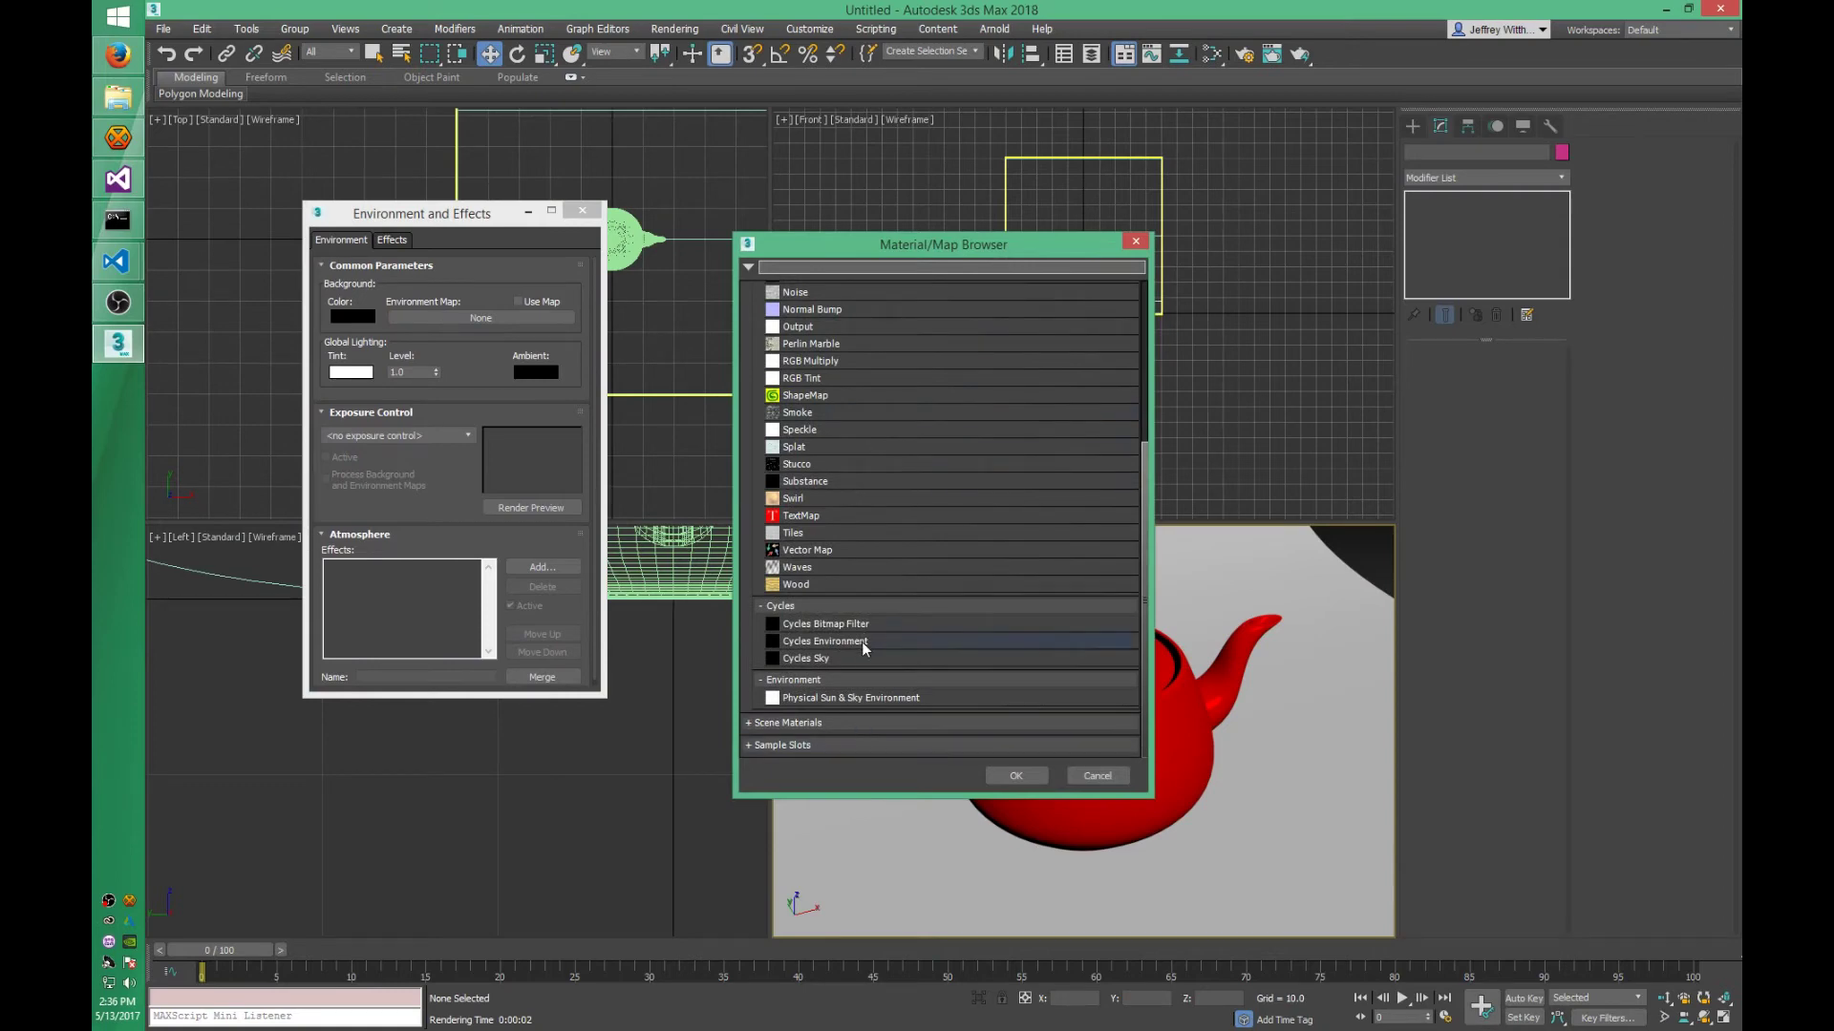
double_click(862, 642)
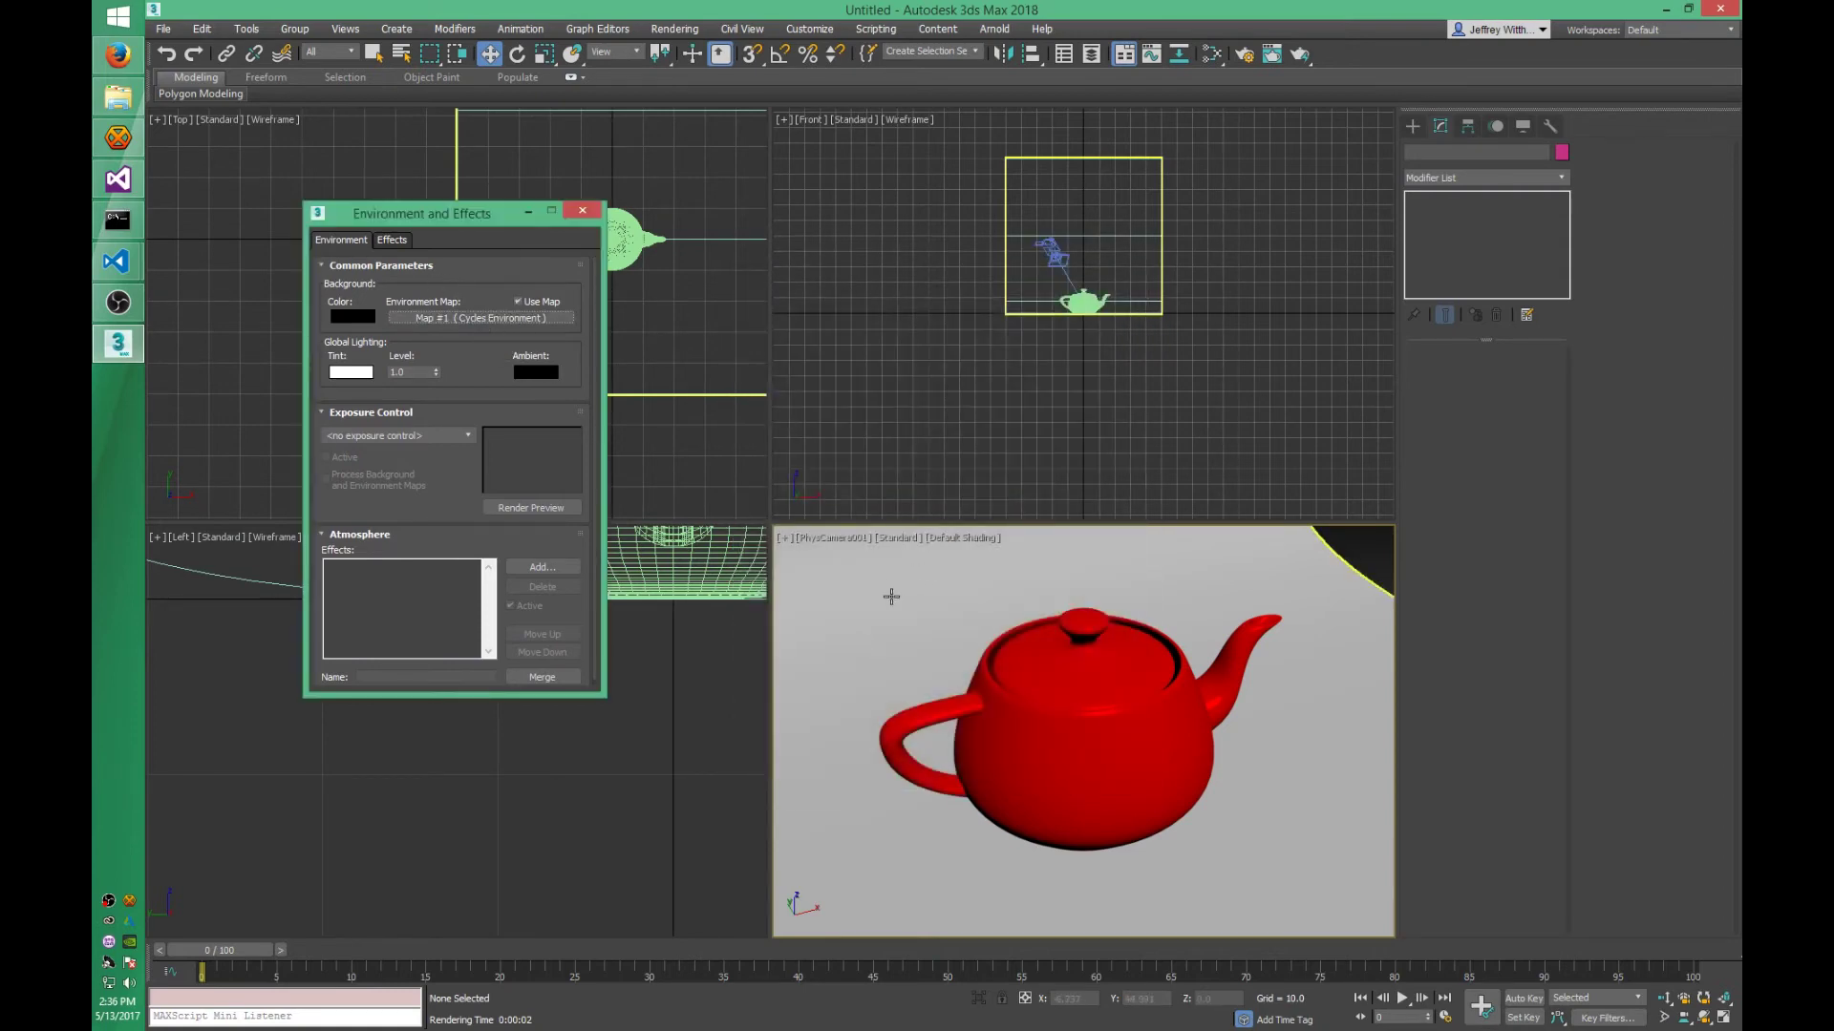
- Place the Cycles Environment map in the Slate Material Editor as an instance below the materials
key("m")
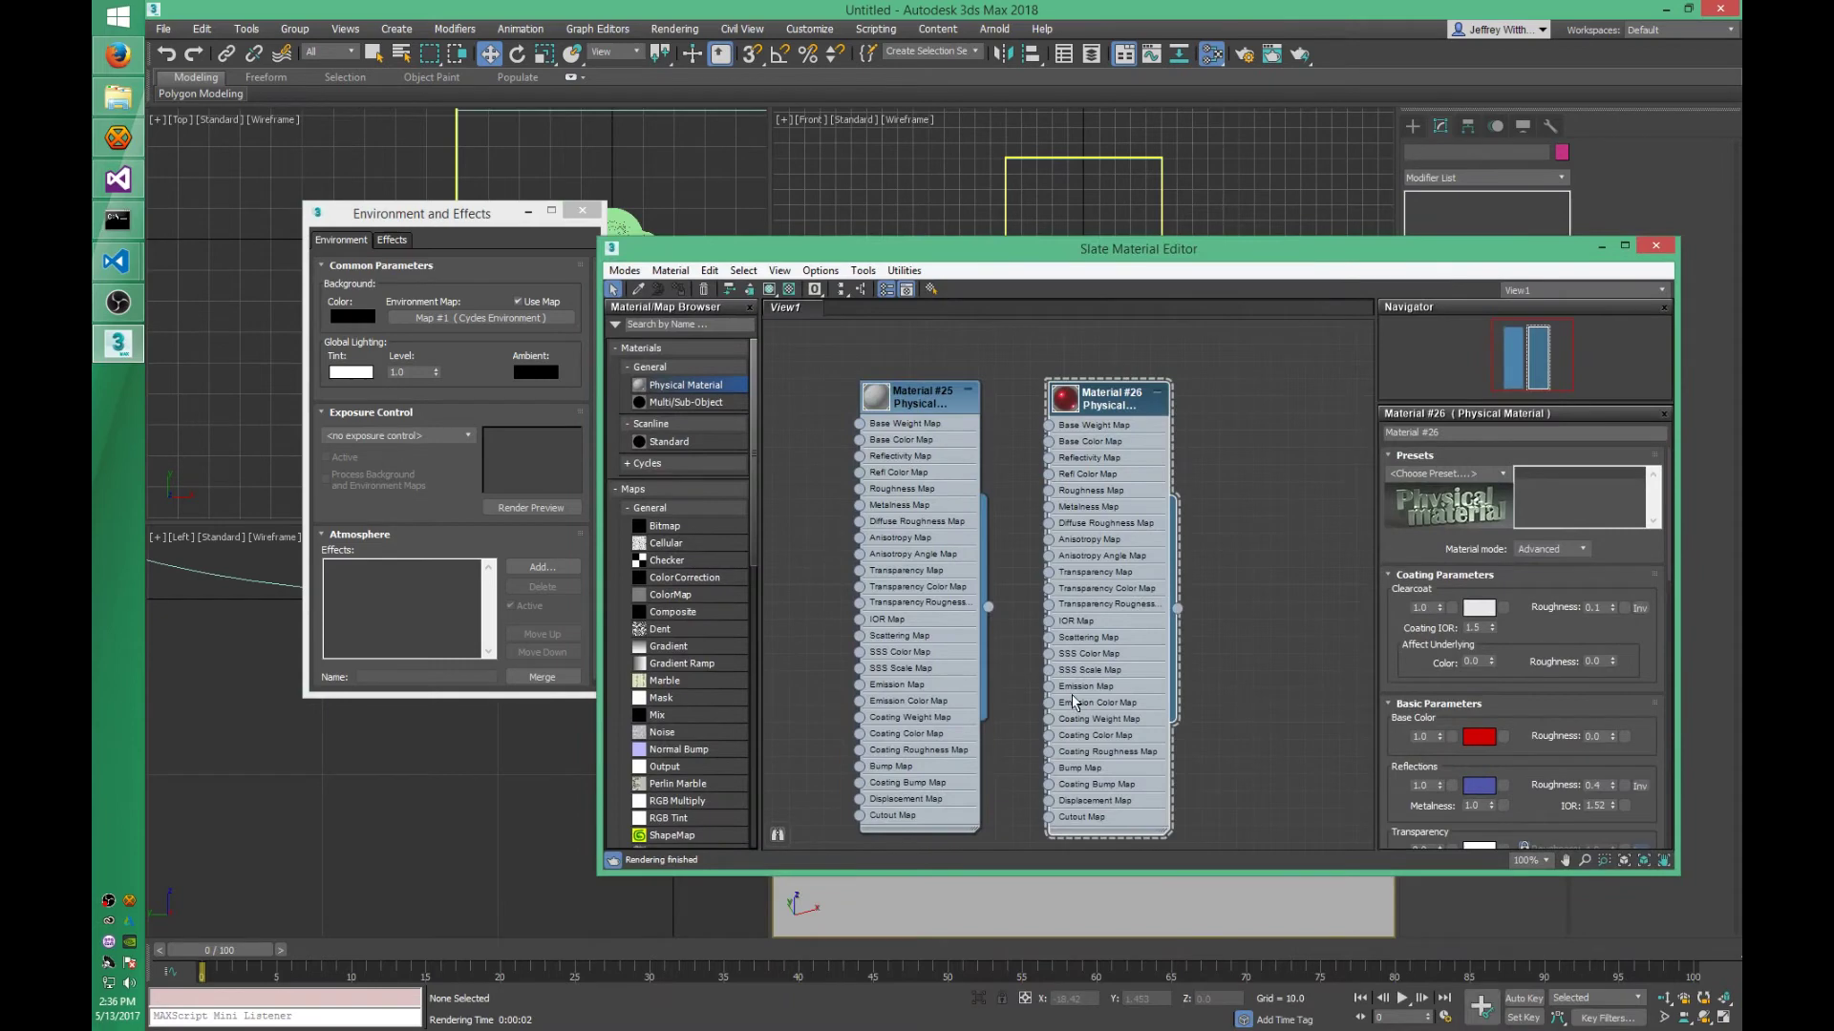
scroll(915, 458, "down", 5)
left_click_drag(777, 430, 1047, 542)
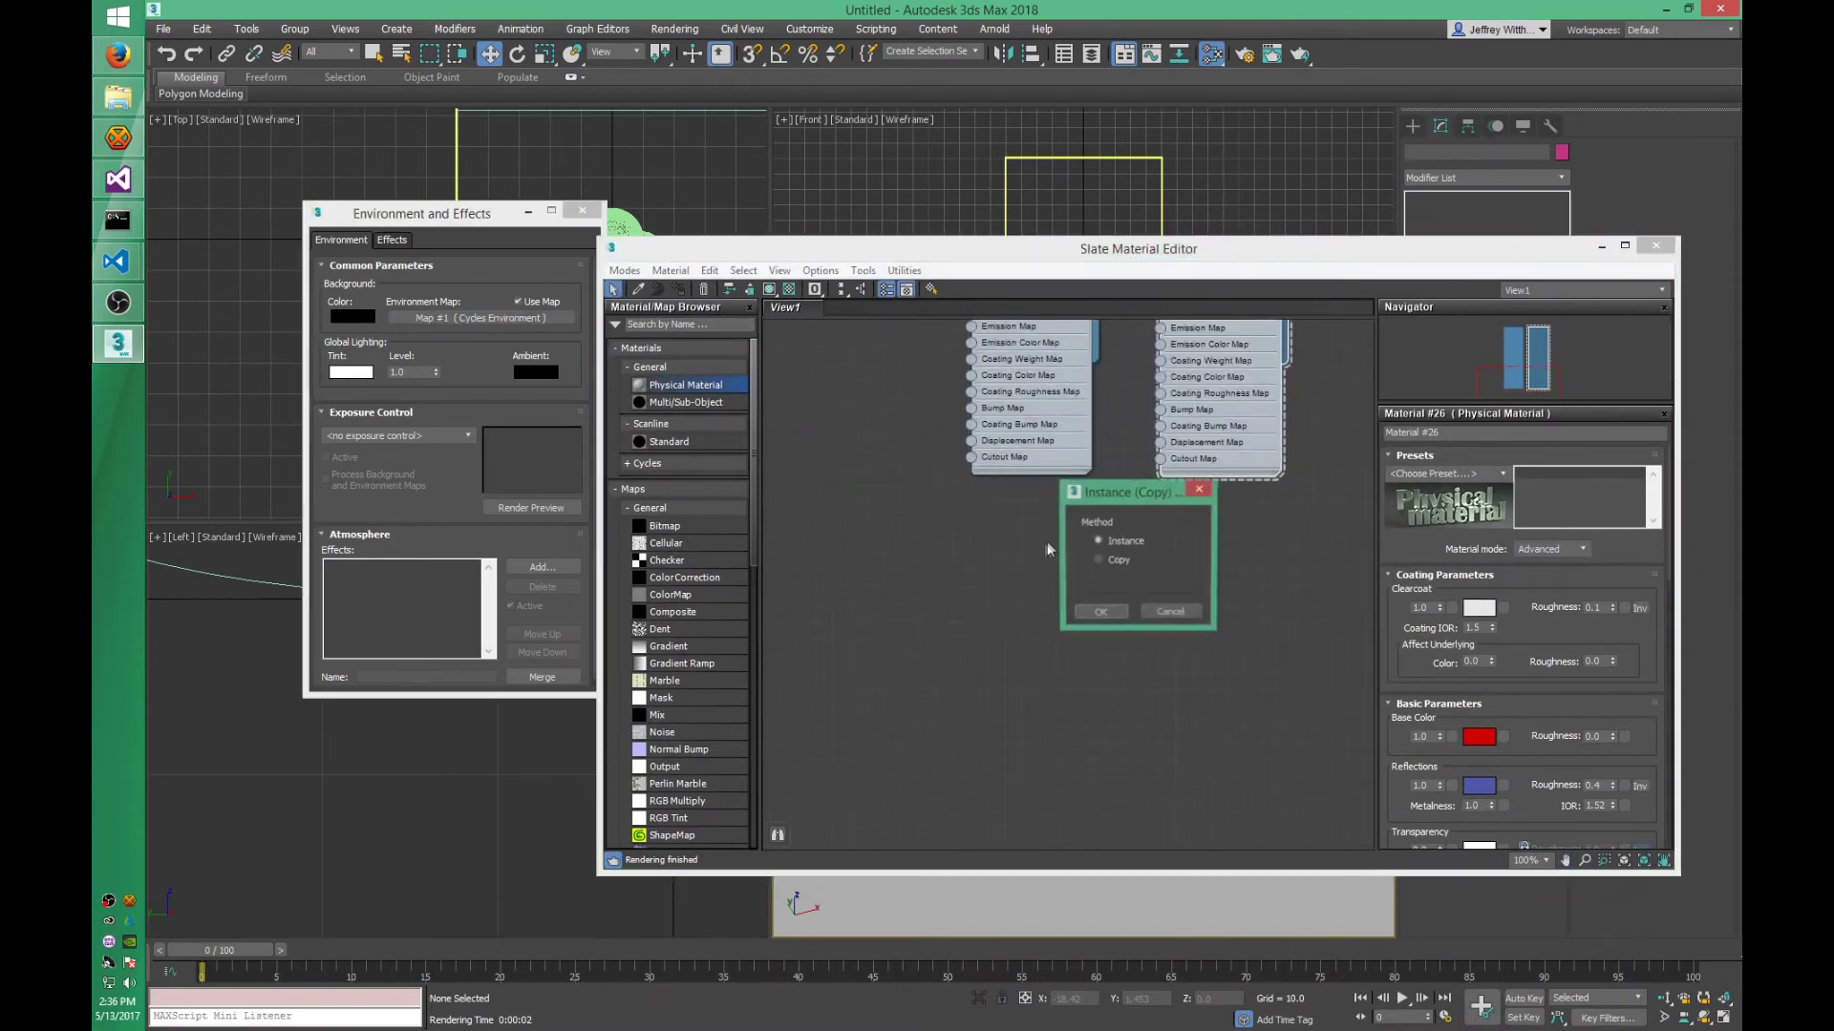
left_click(1103, 611)
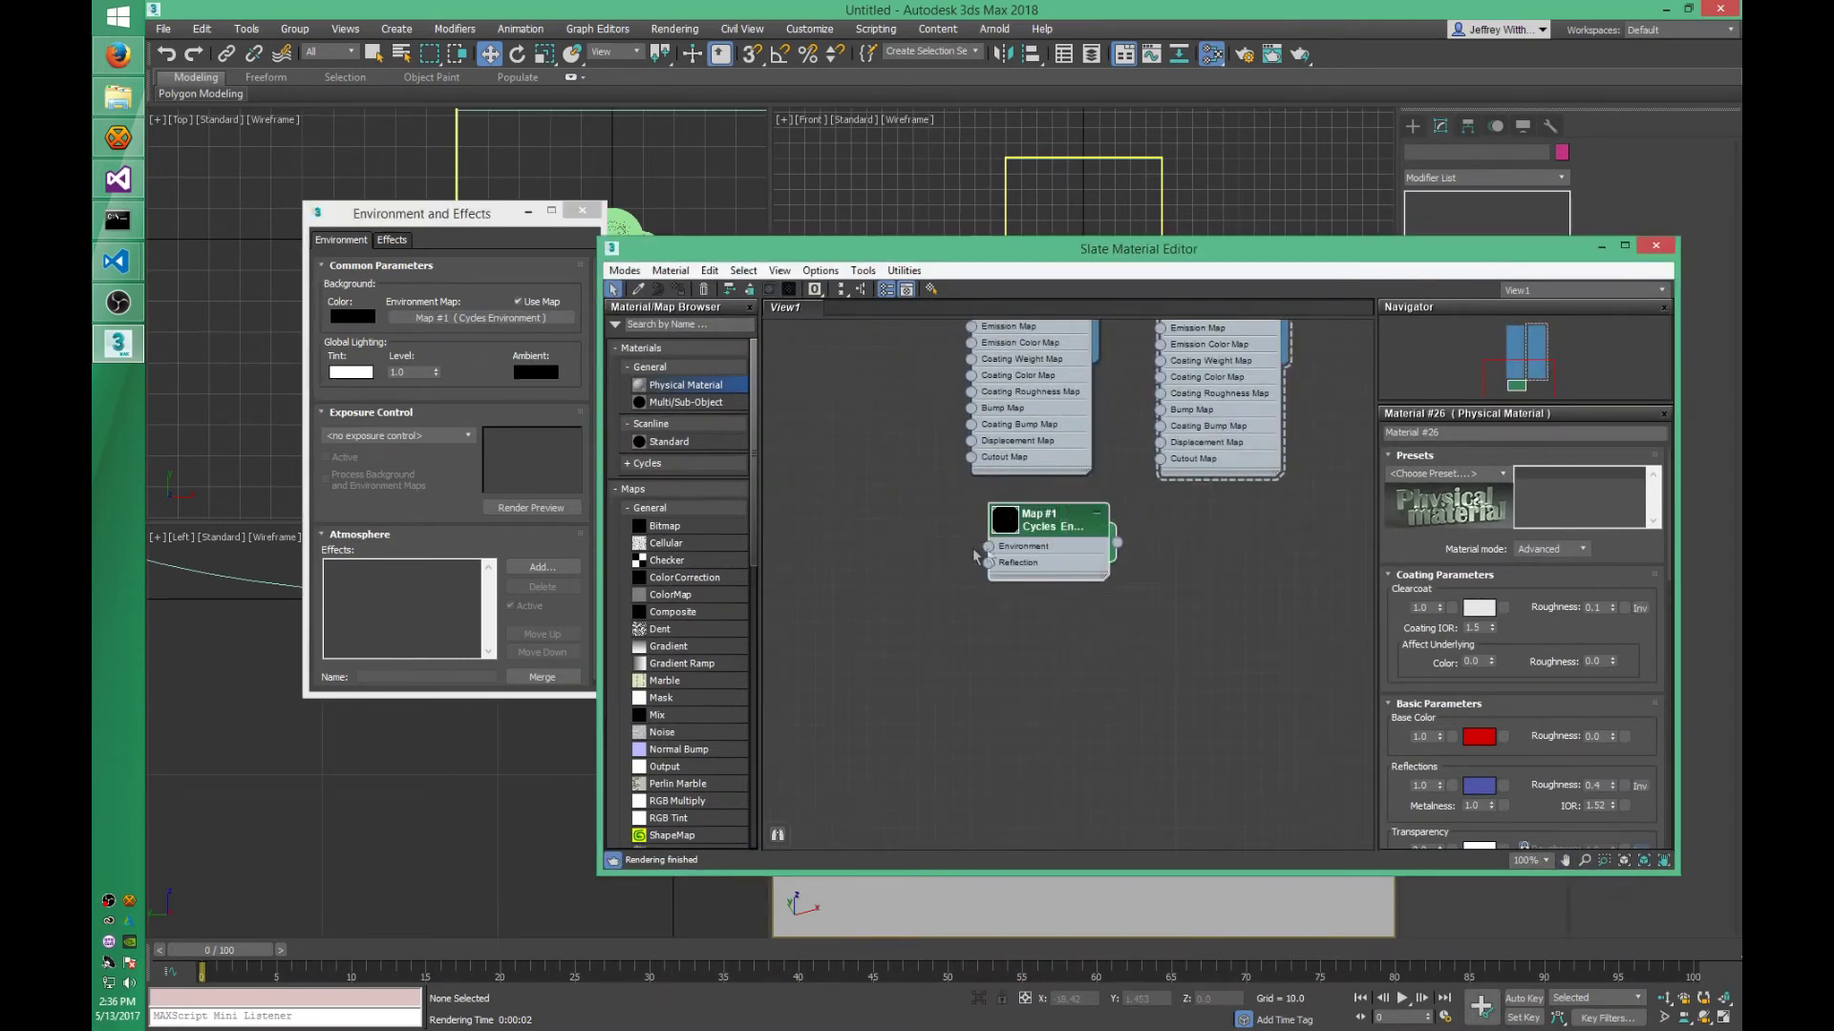
left_click_drag(970, 558, 965, 555)
mouse_move(946, 552)
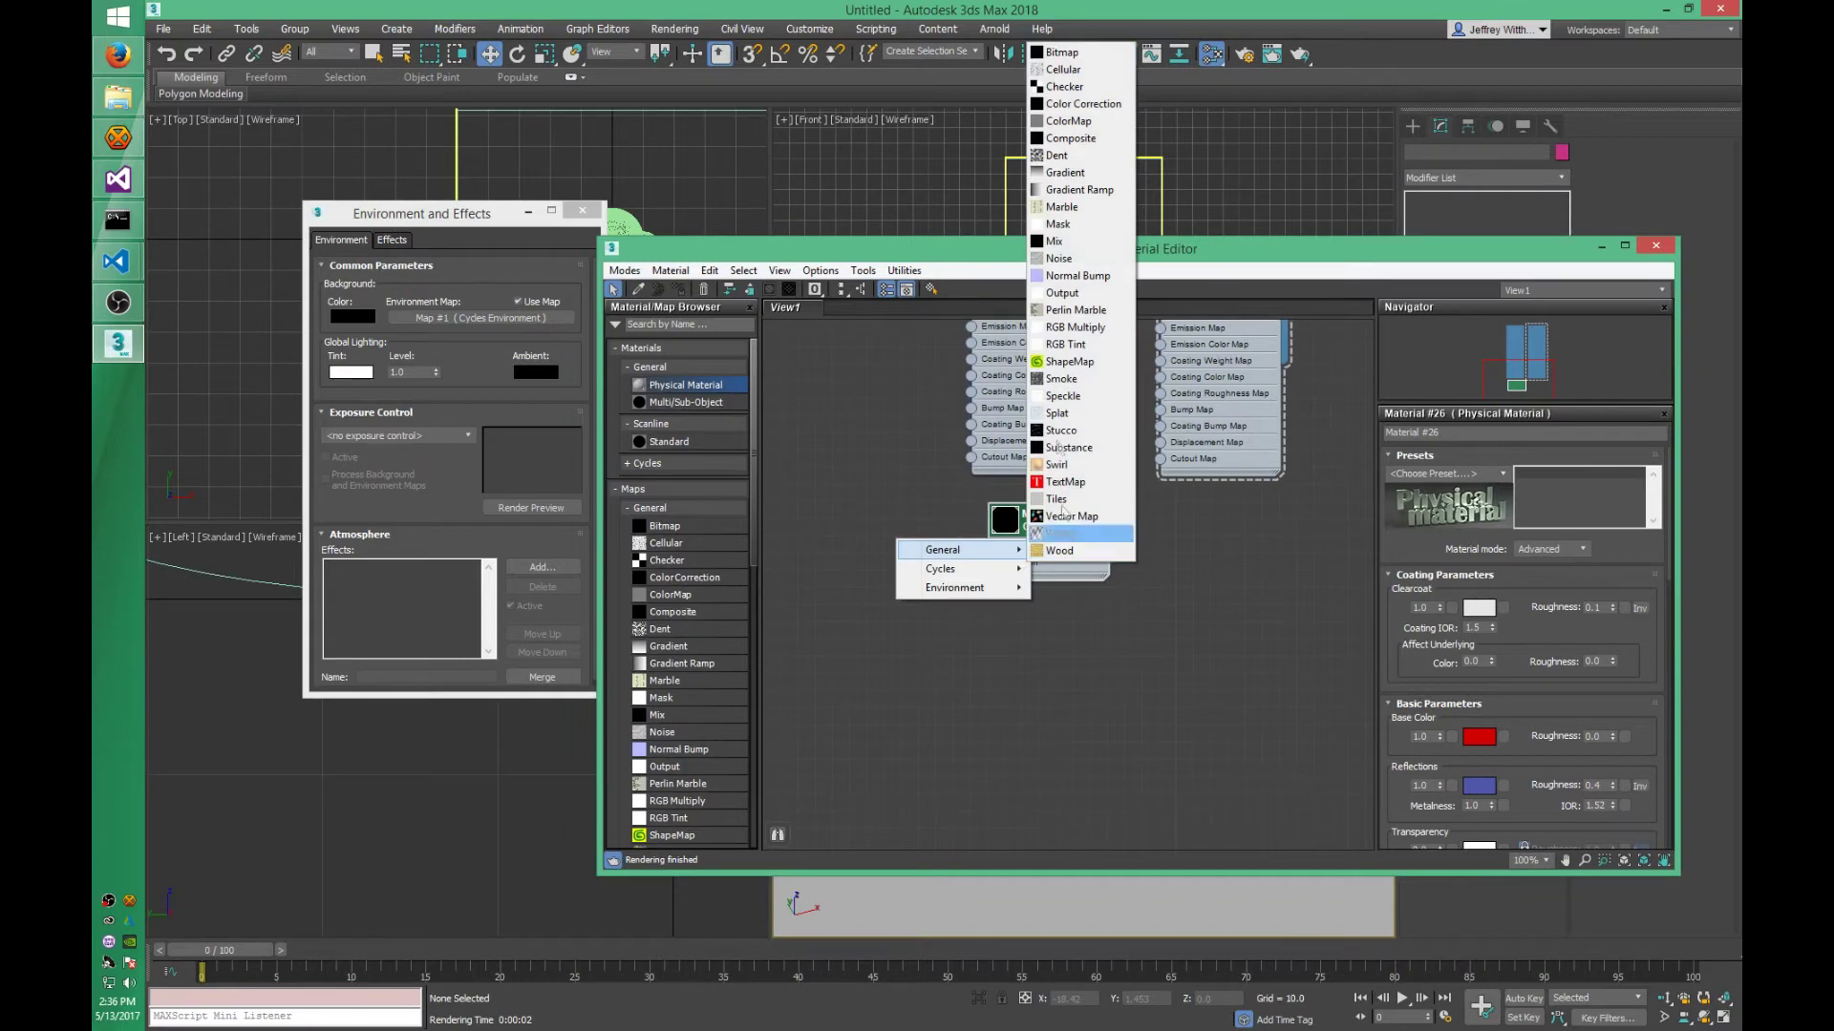
left_click(1051, 69)
left_click(893, 537)
key("Delete")
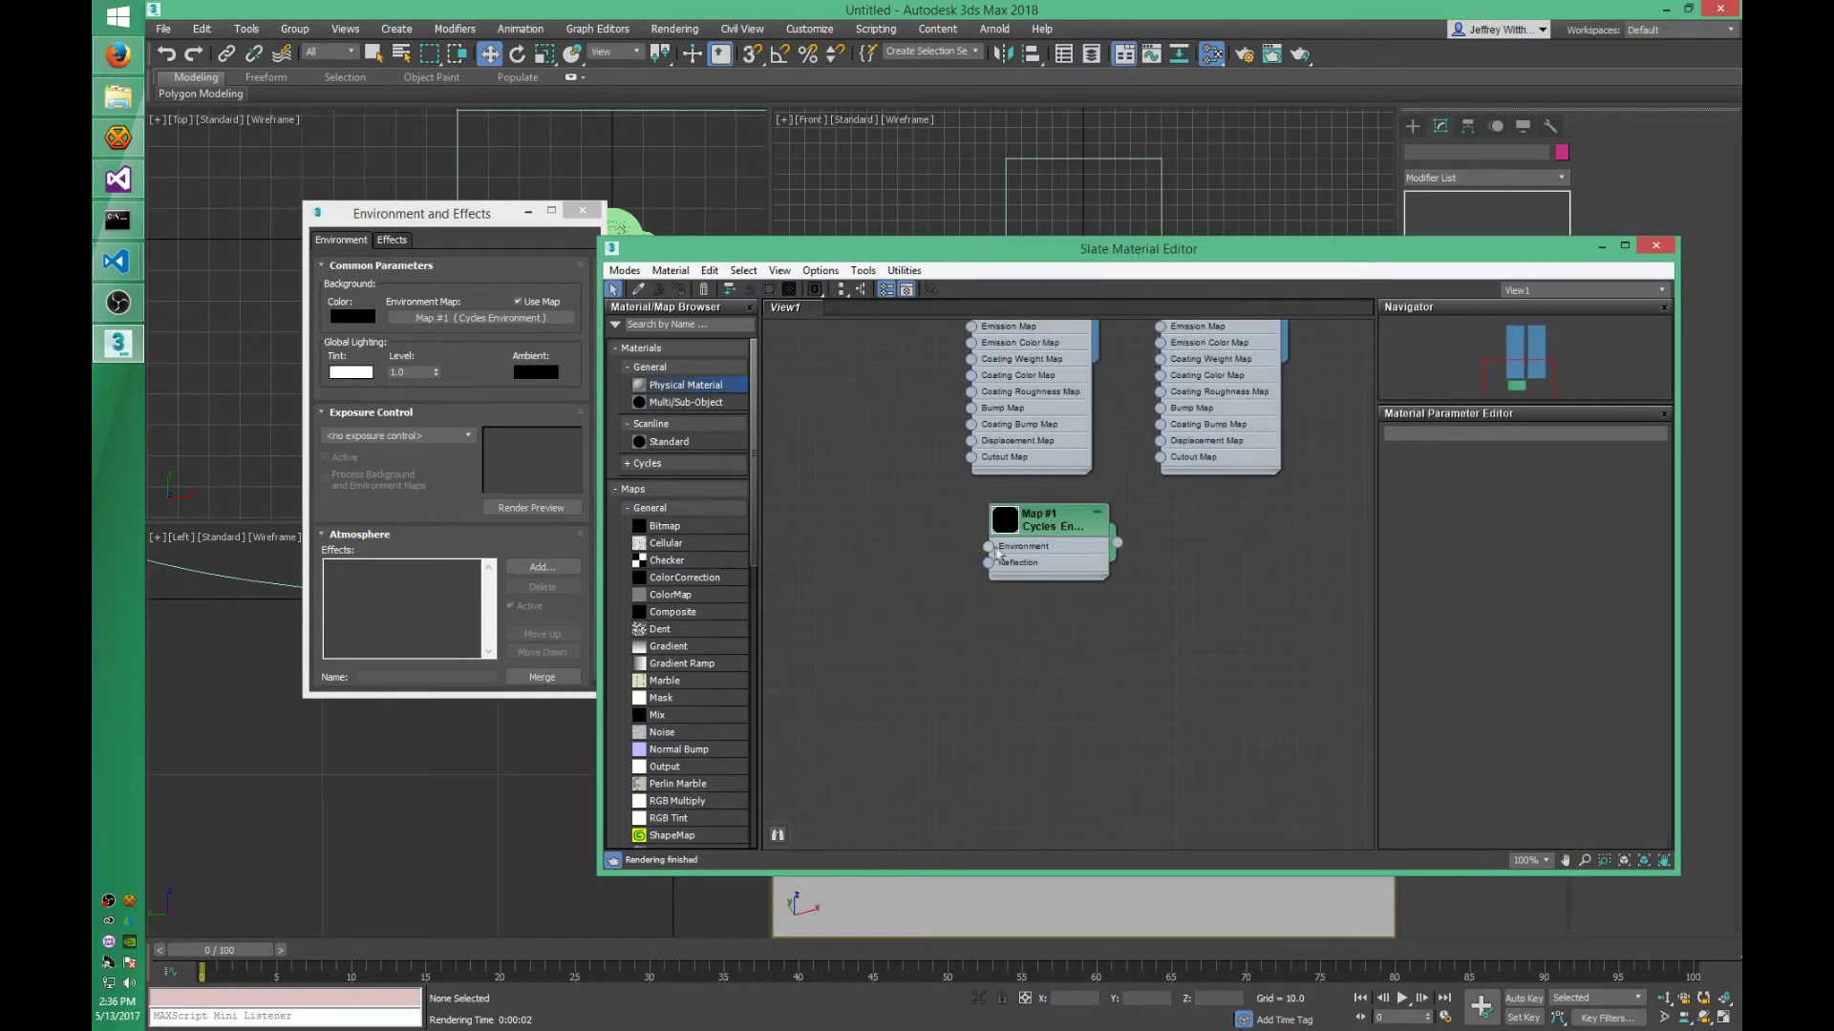
- Connect a Bitmap map using Breaking Dawn - Frosty Mornig.hdr to the Cycles Environment node's Environment input, and align the bitmap node beside it
left_click_drag(991, 551, 908, 530)
mouse_move(954, 536)
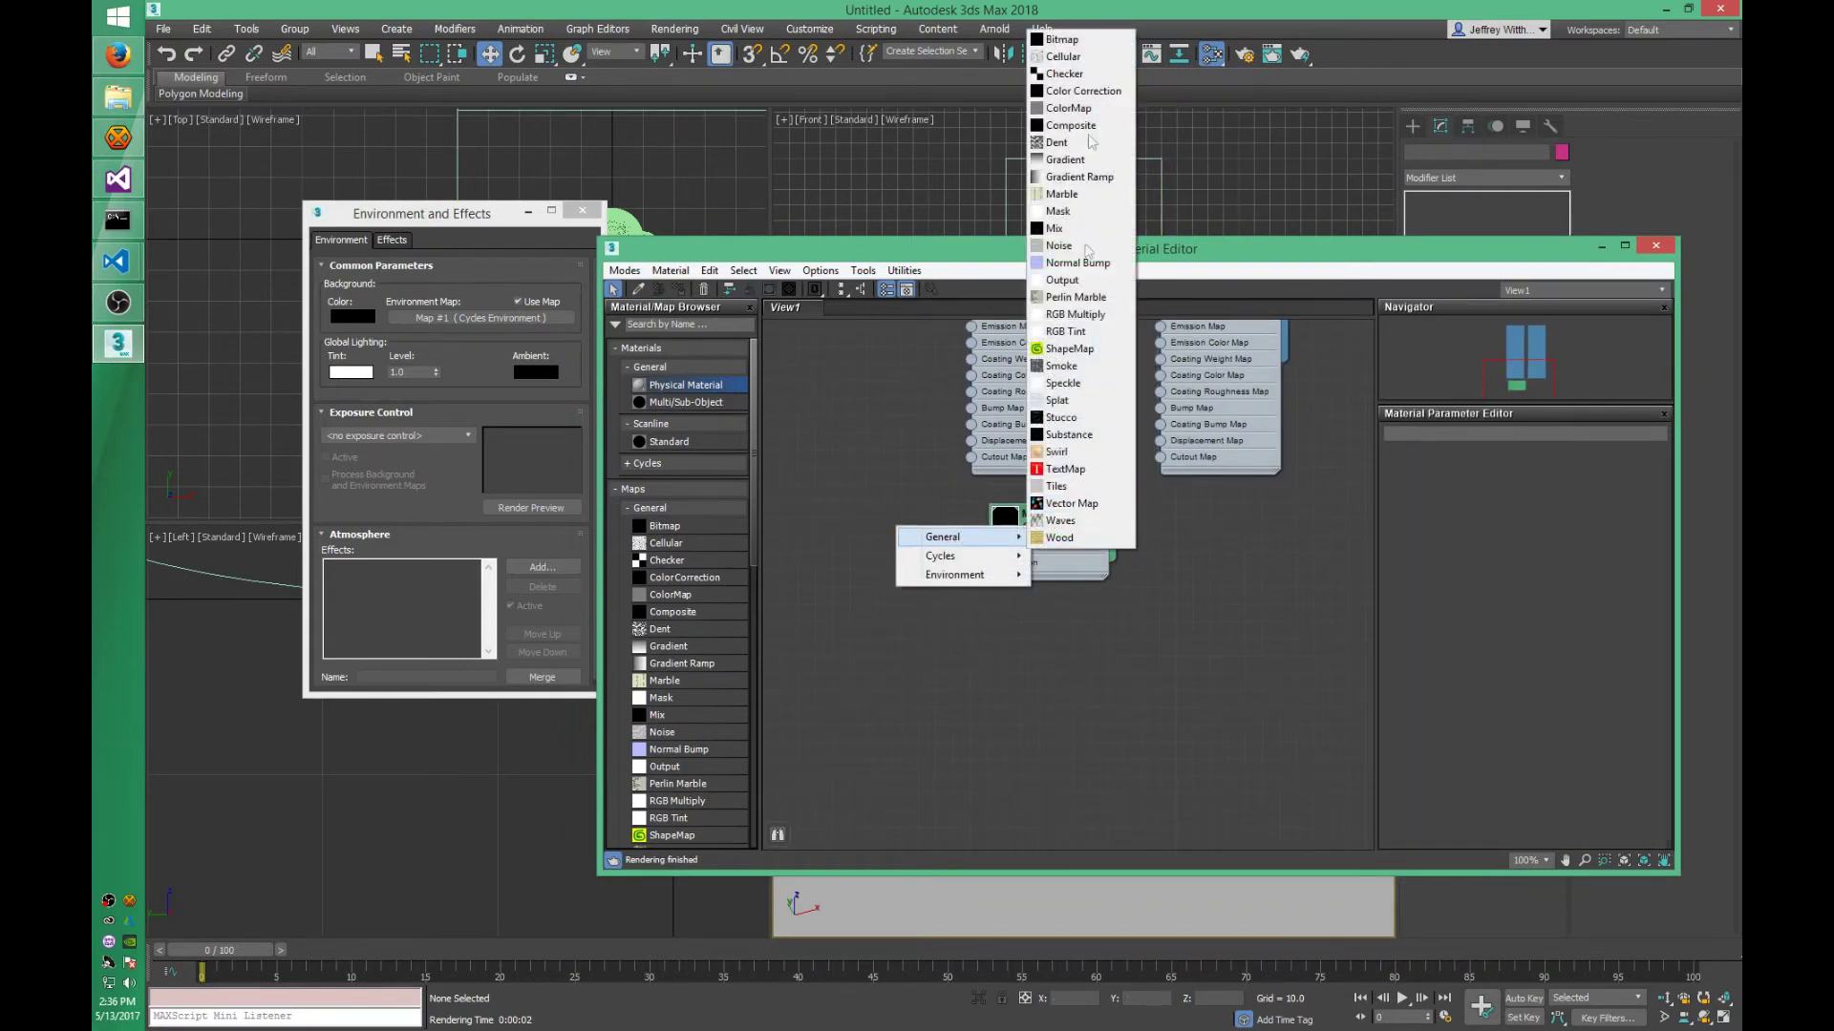
left_click(1060, 40)
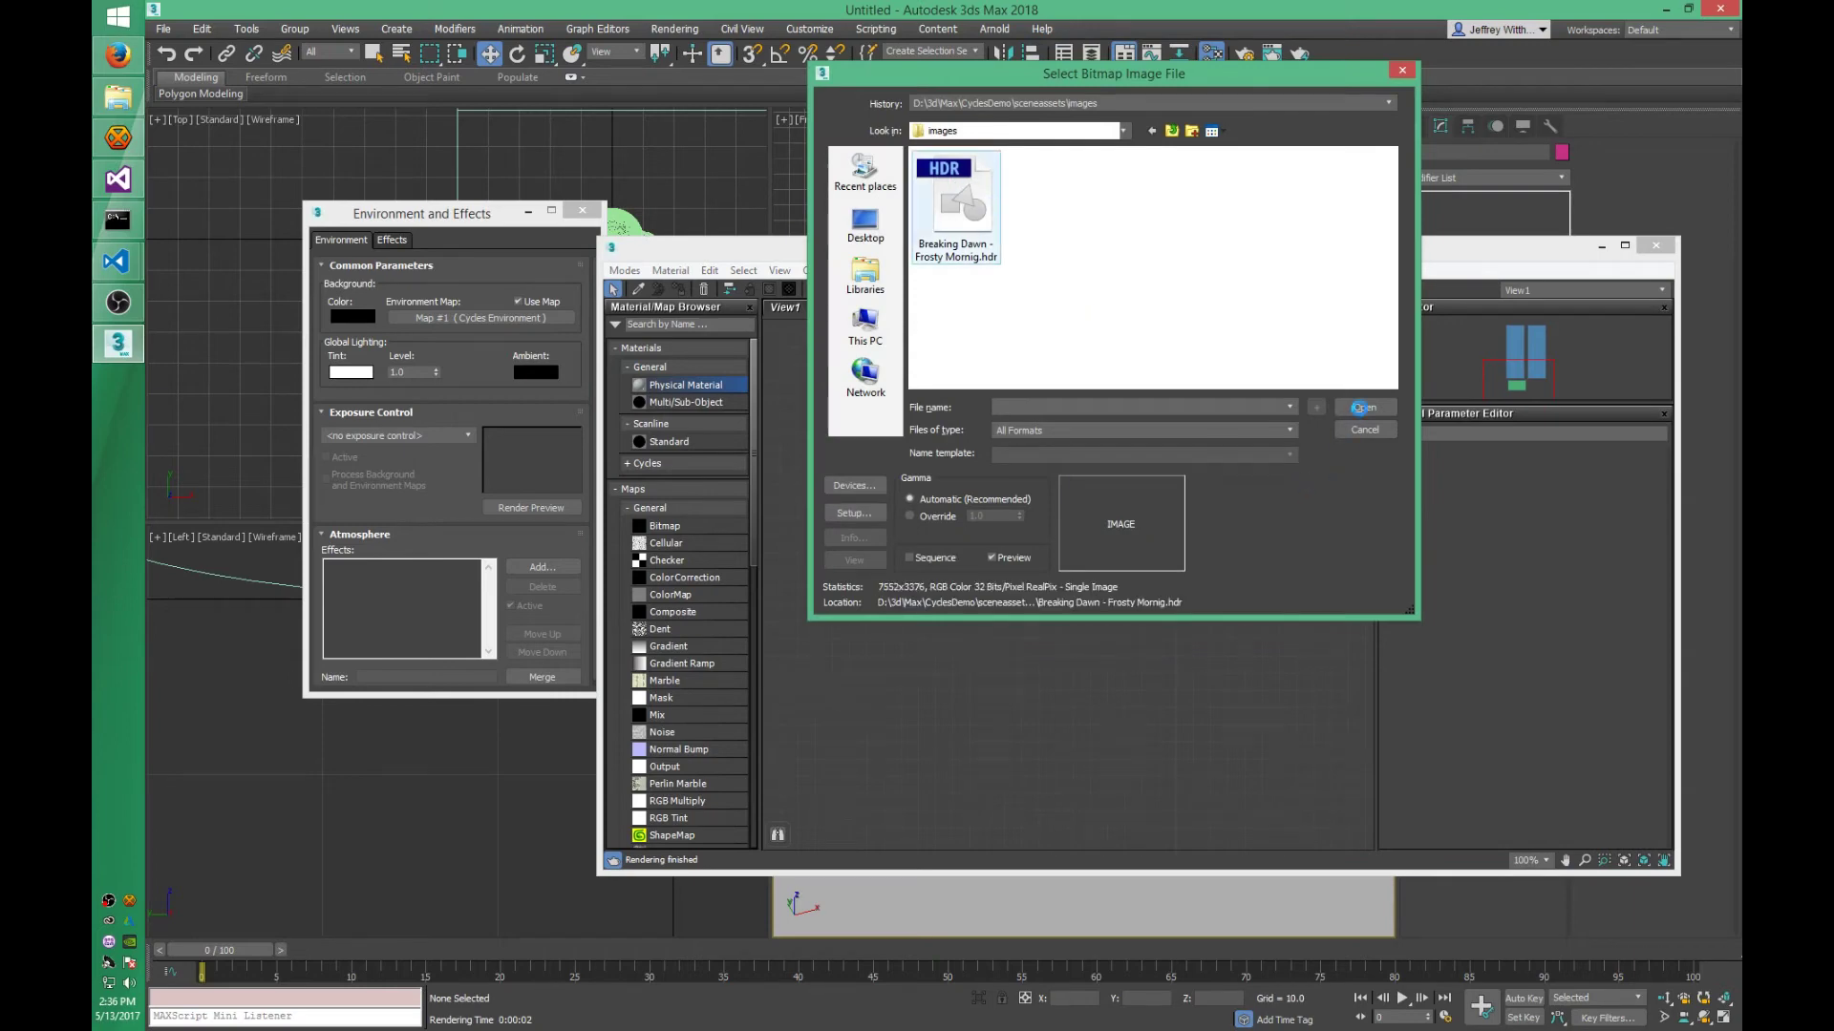
double_click(955, 203)
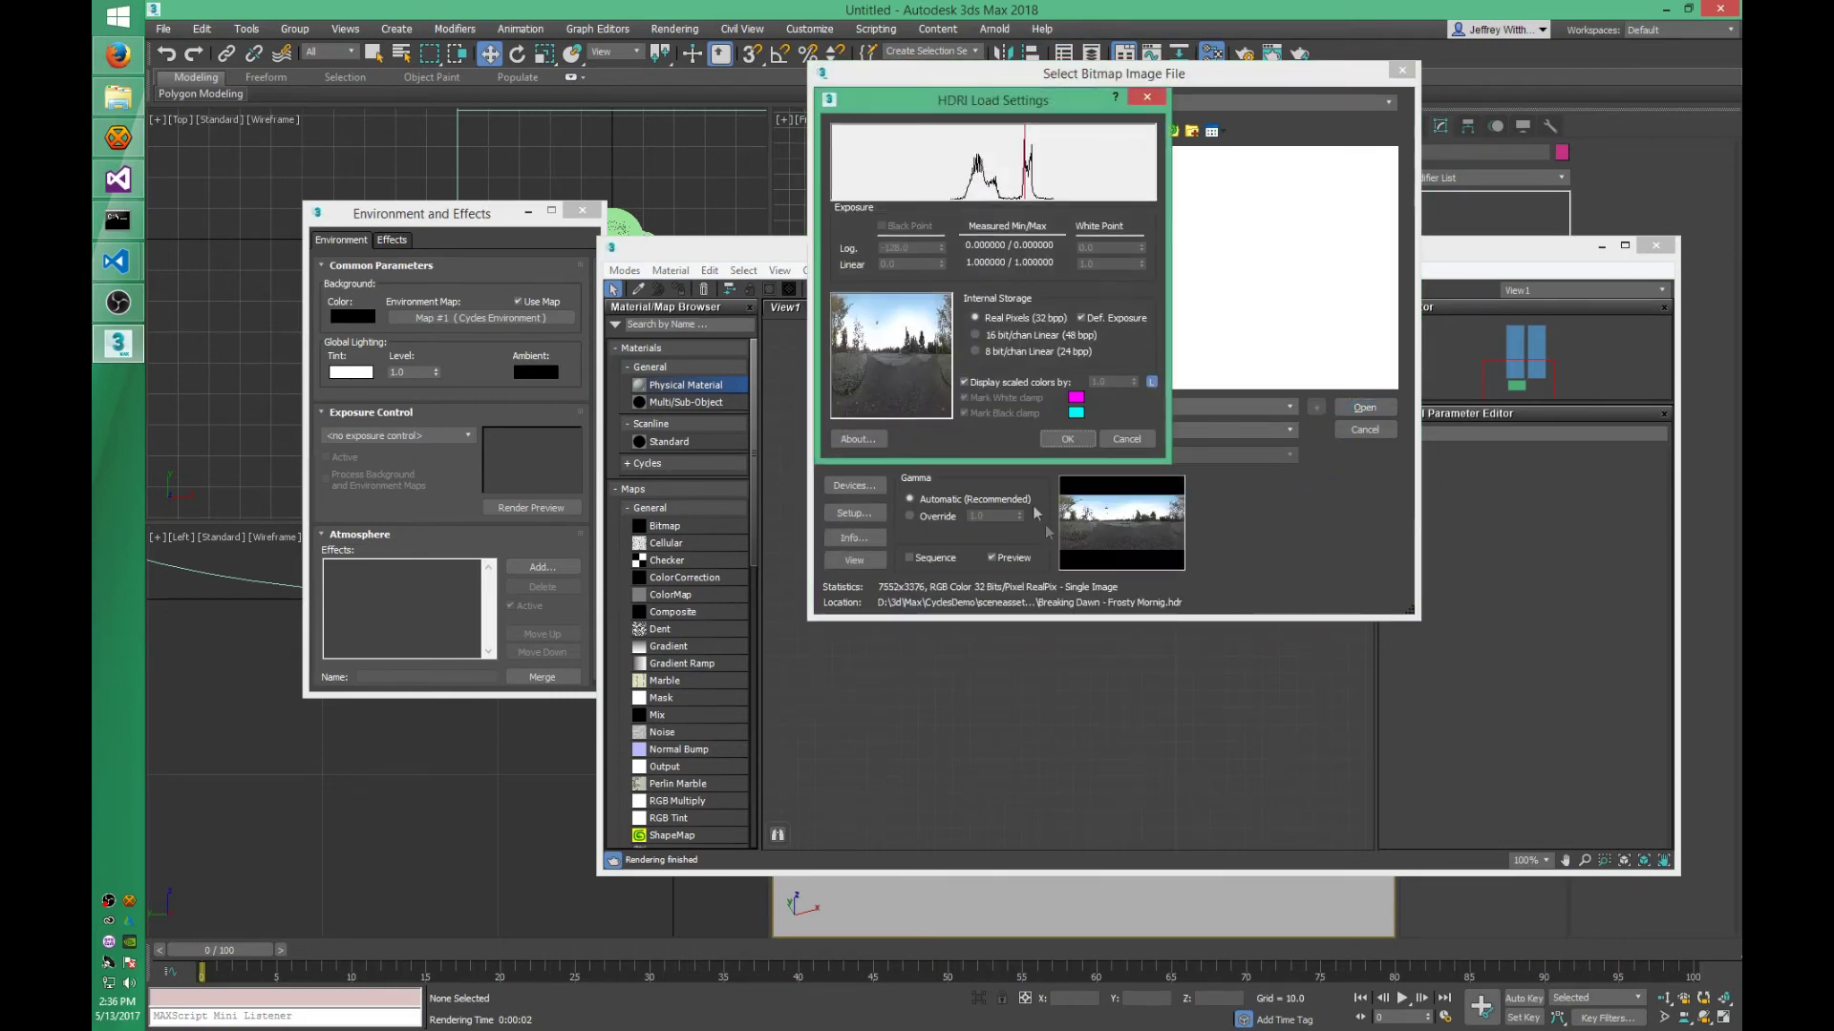
left_click(1067, 440)
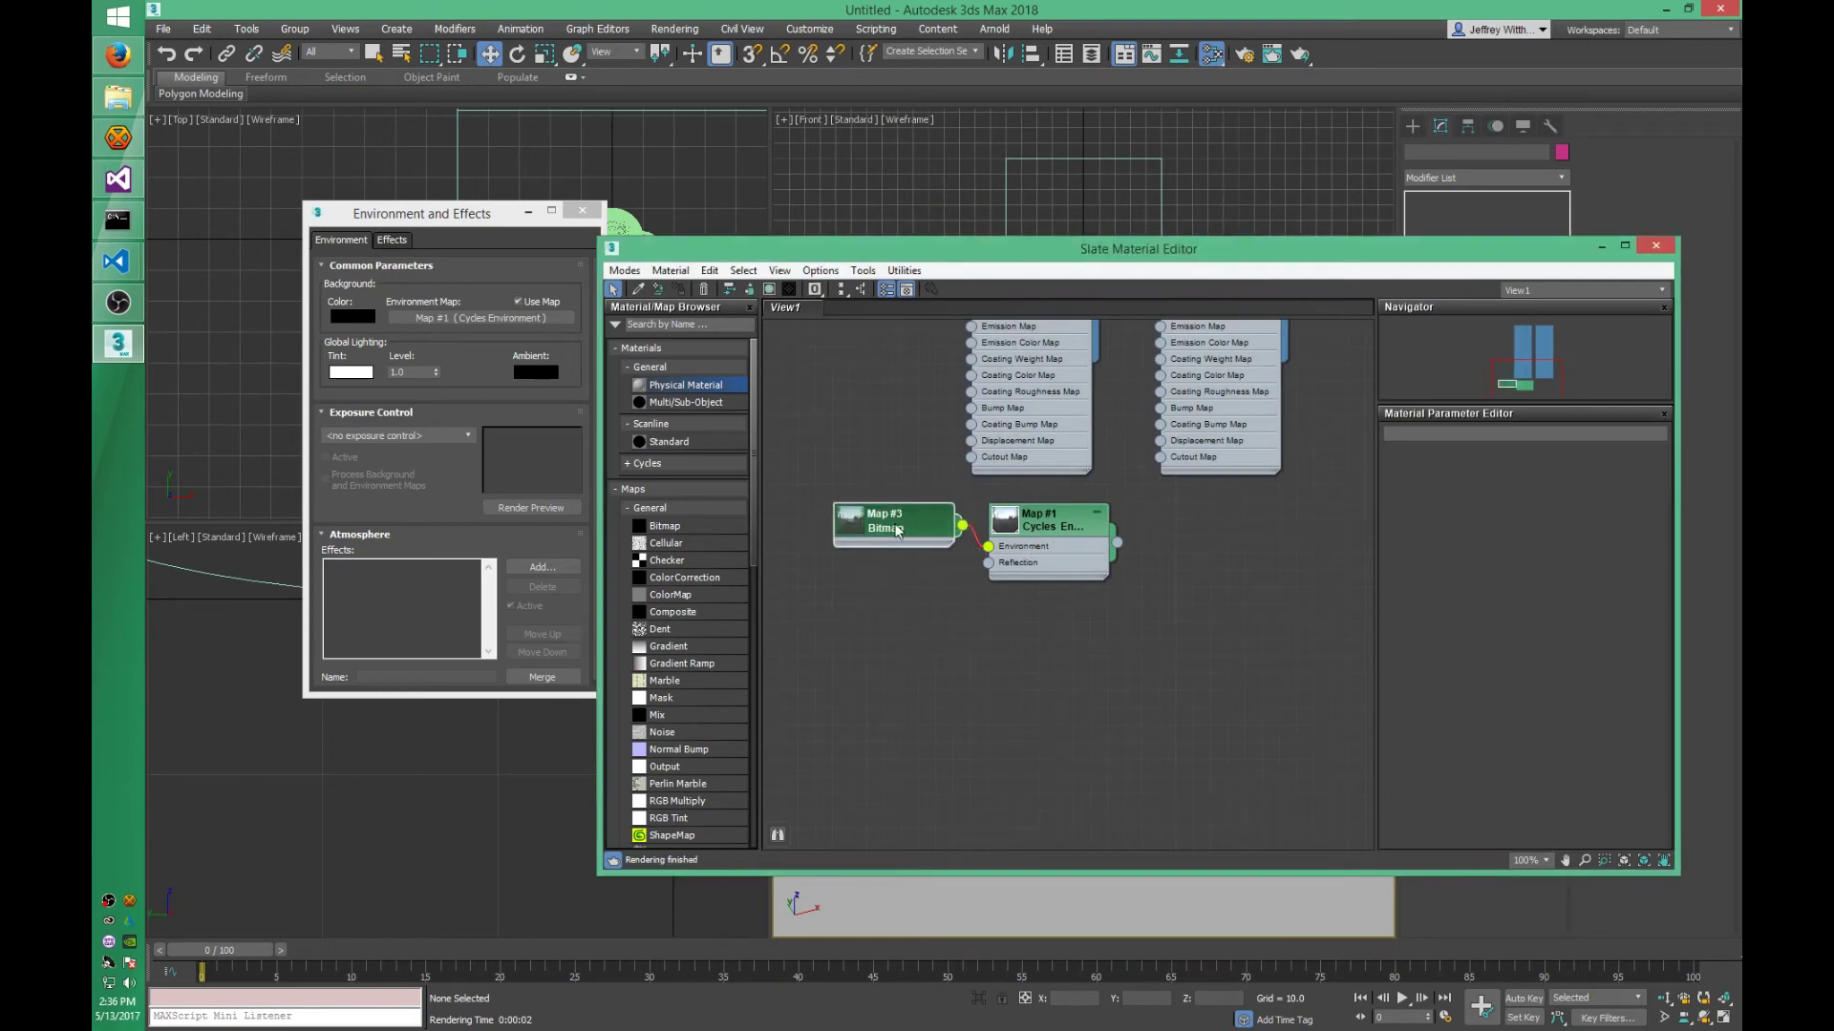
left_click_drag(941, 540, 951, 548)
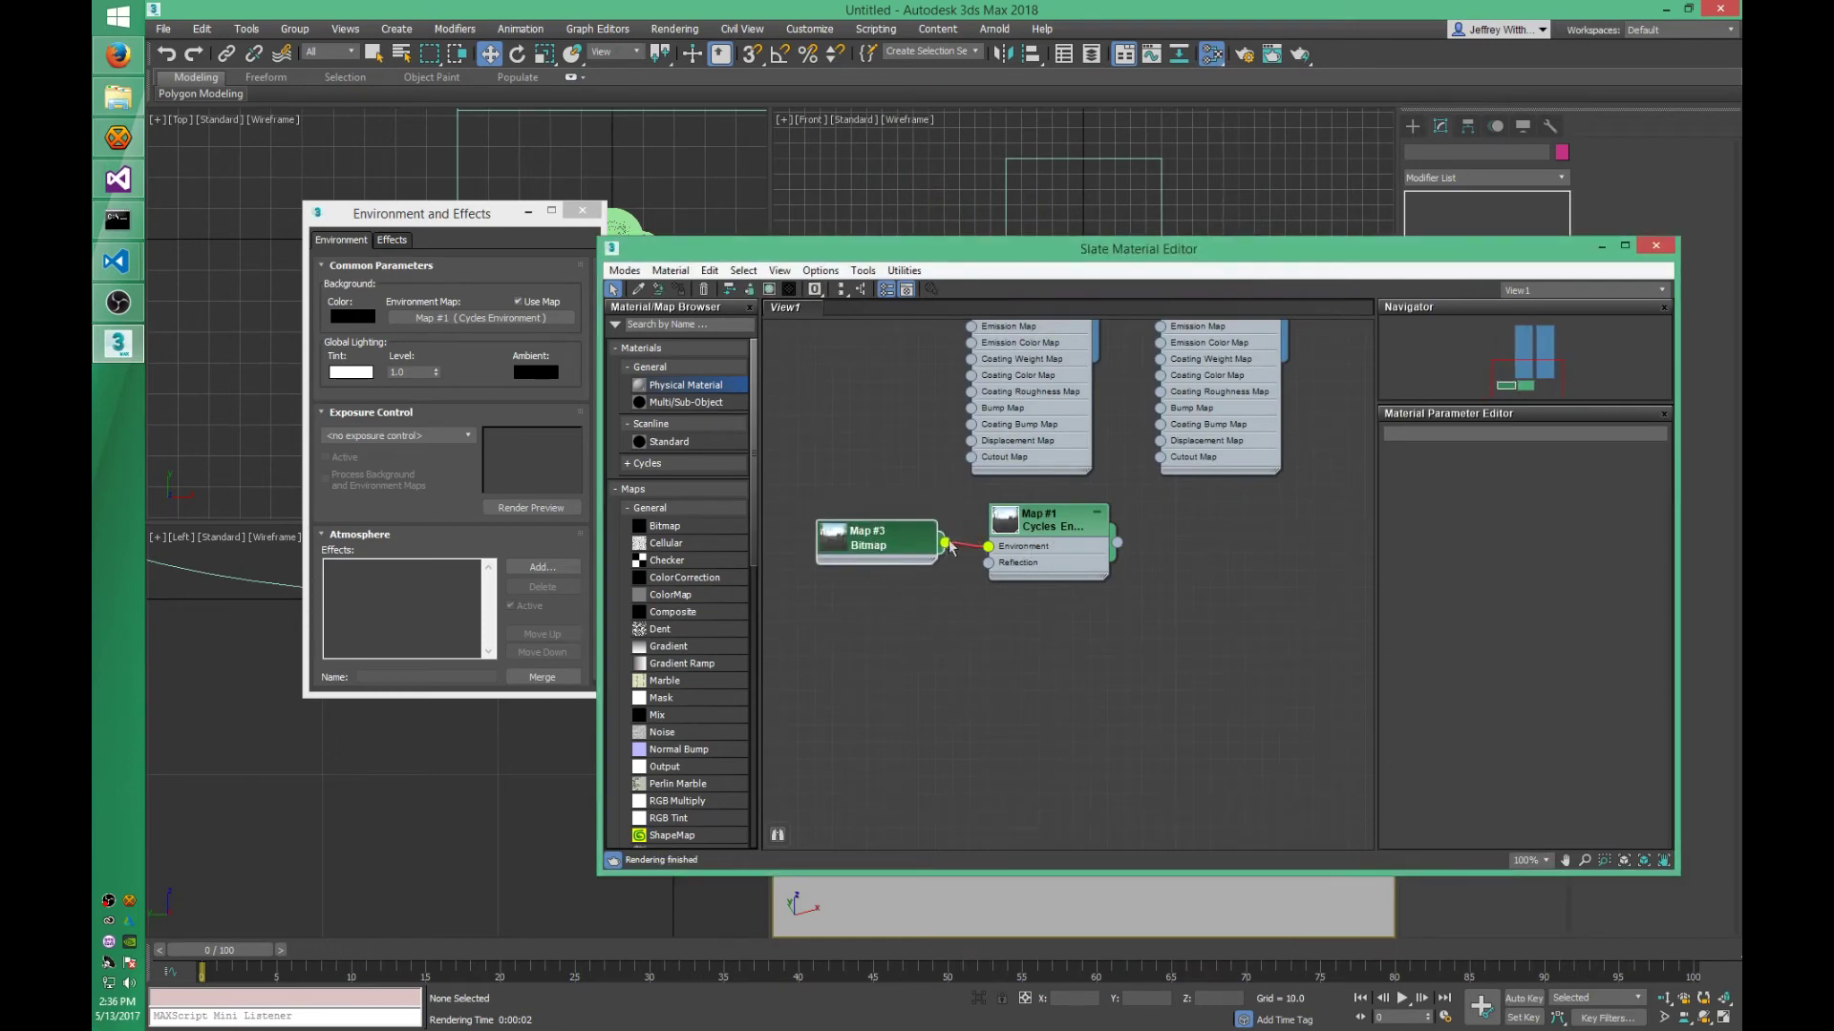
- Render the PhysCamera001 view lit by the Cycles Environment map, with the material editor closed, and dismiss the rendered frame
left_click(1658, 247)
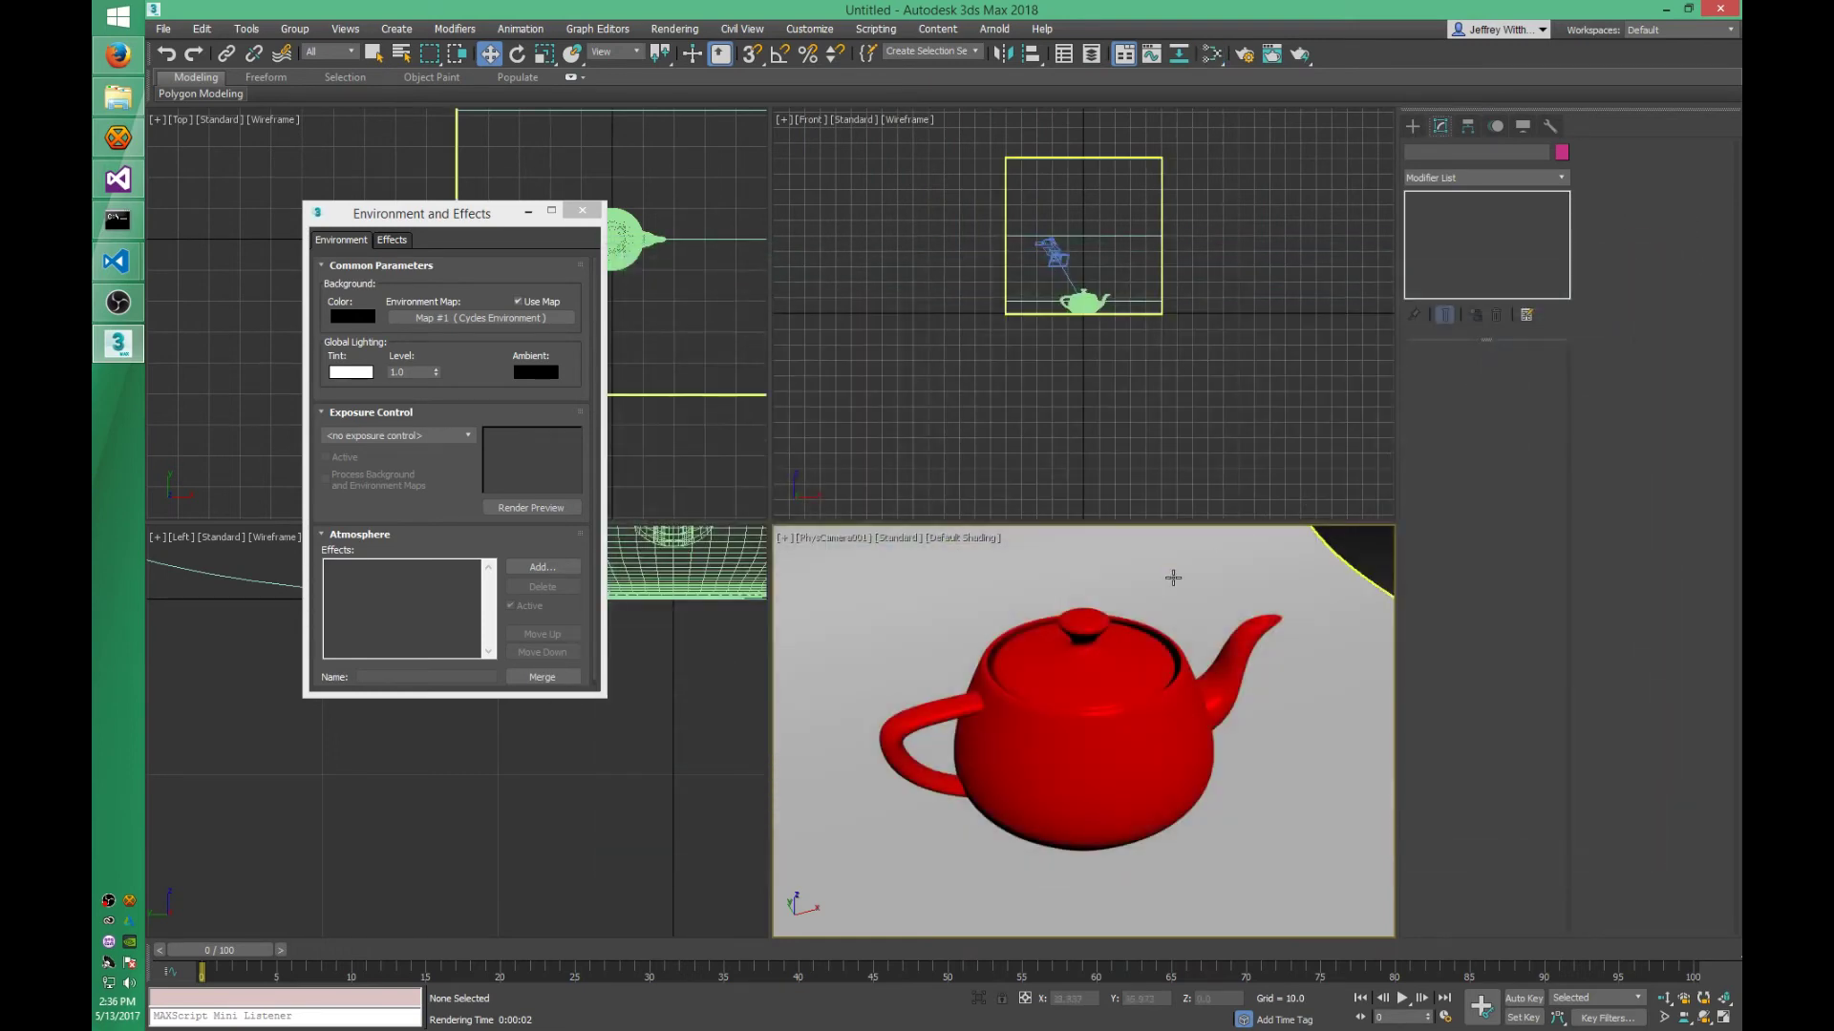
left_click(1300, 54)
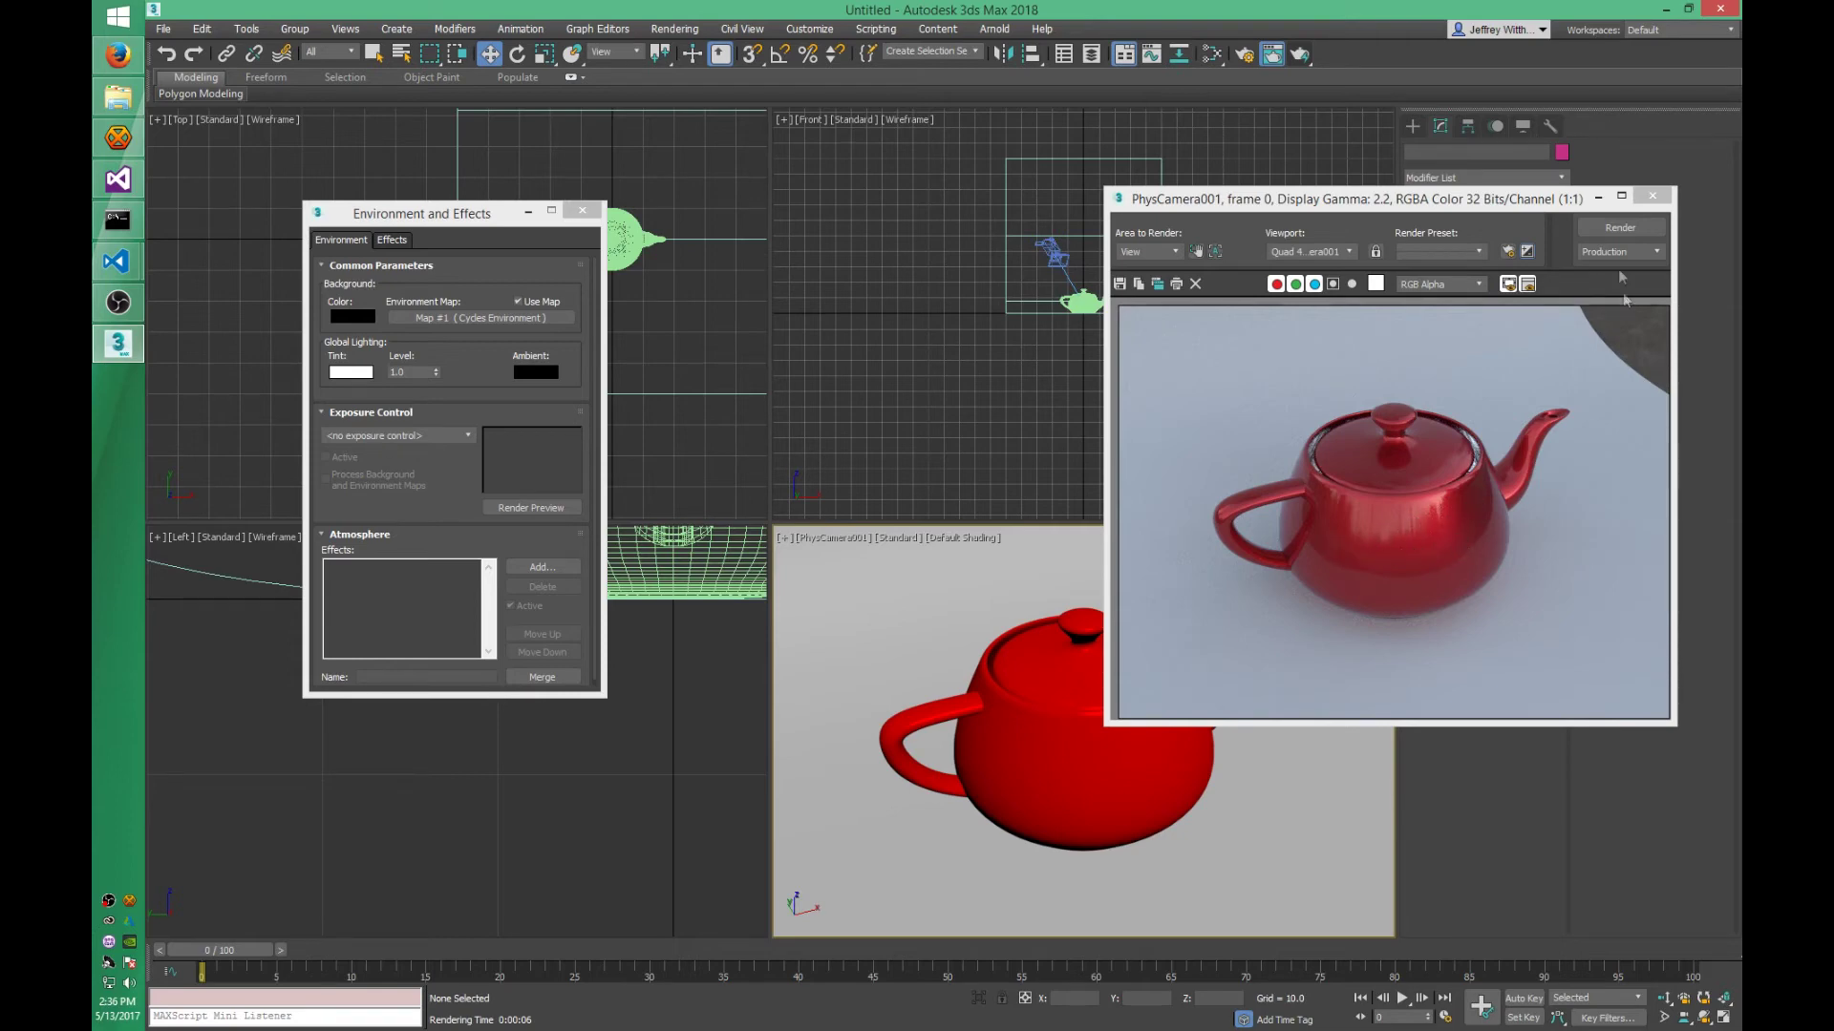
left_click(1654, 201)
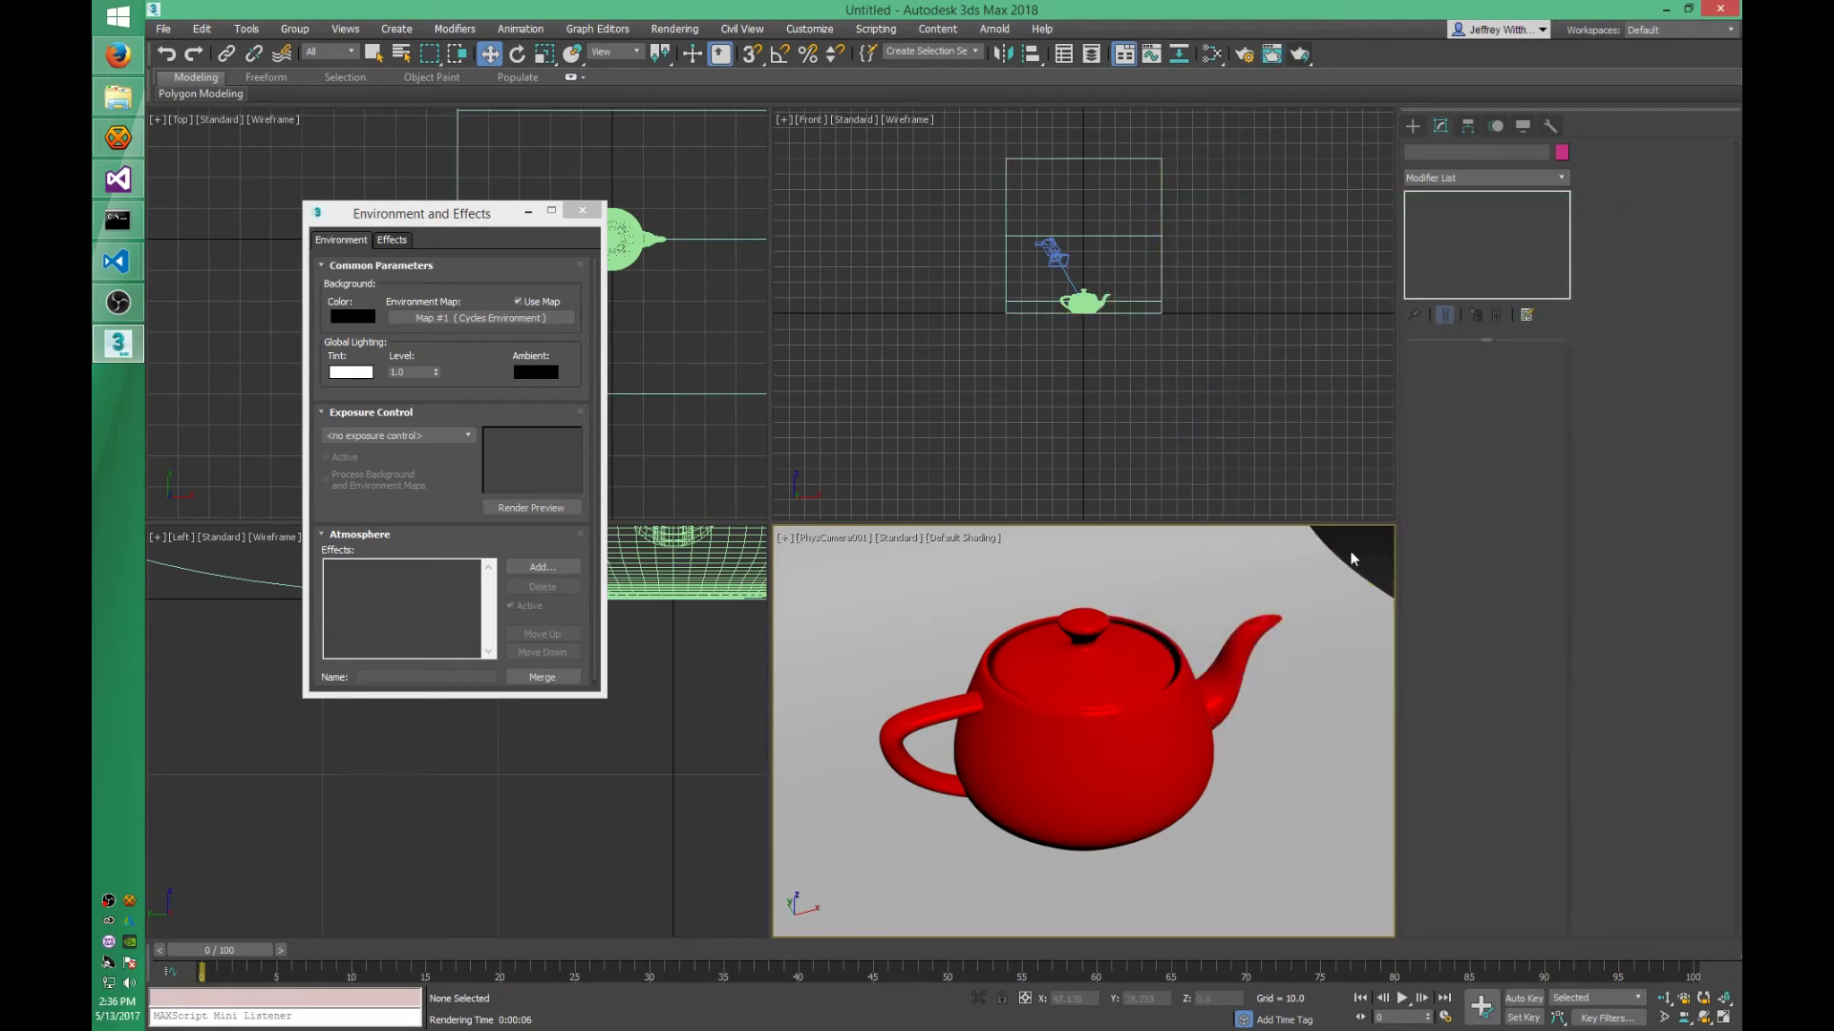
- Delete the Cycles Environment and bitmap nodes from the Slate Material Editor
key("m")
left_click_drag(1119, 605, 772, 649)
key("Delete")
- Replace the scene's environment map with a Bitmap map using Breaking Dawn - Frosty Mornig.hdr, loaded as Real Pixels (32 bpp)
left_click(524, 319)
double_click(798, 326)
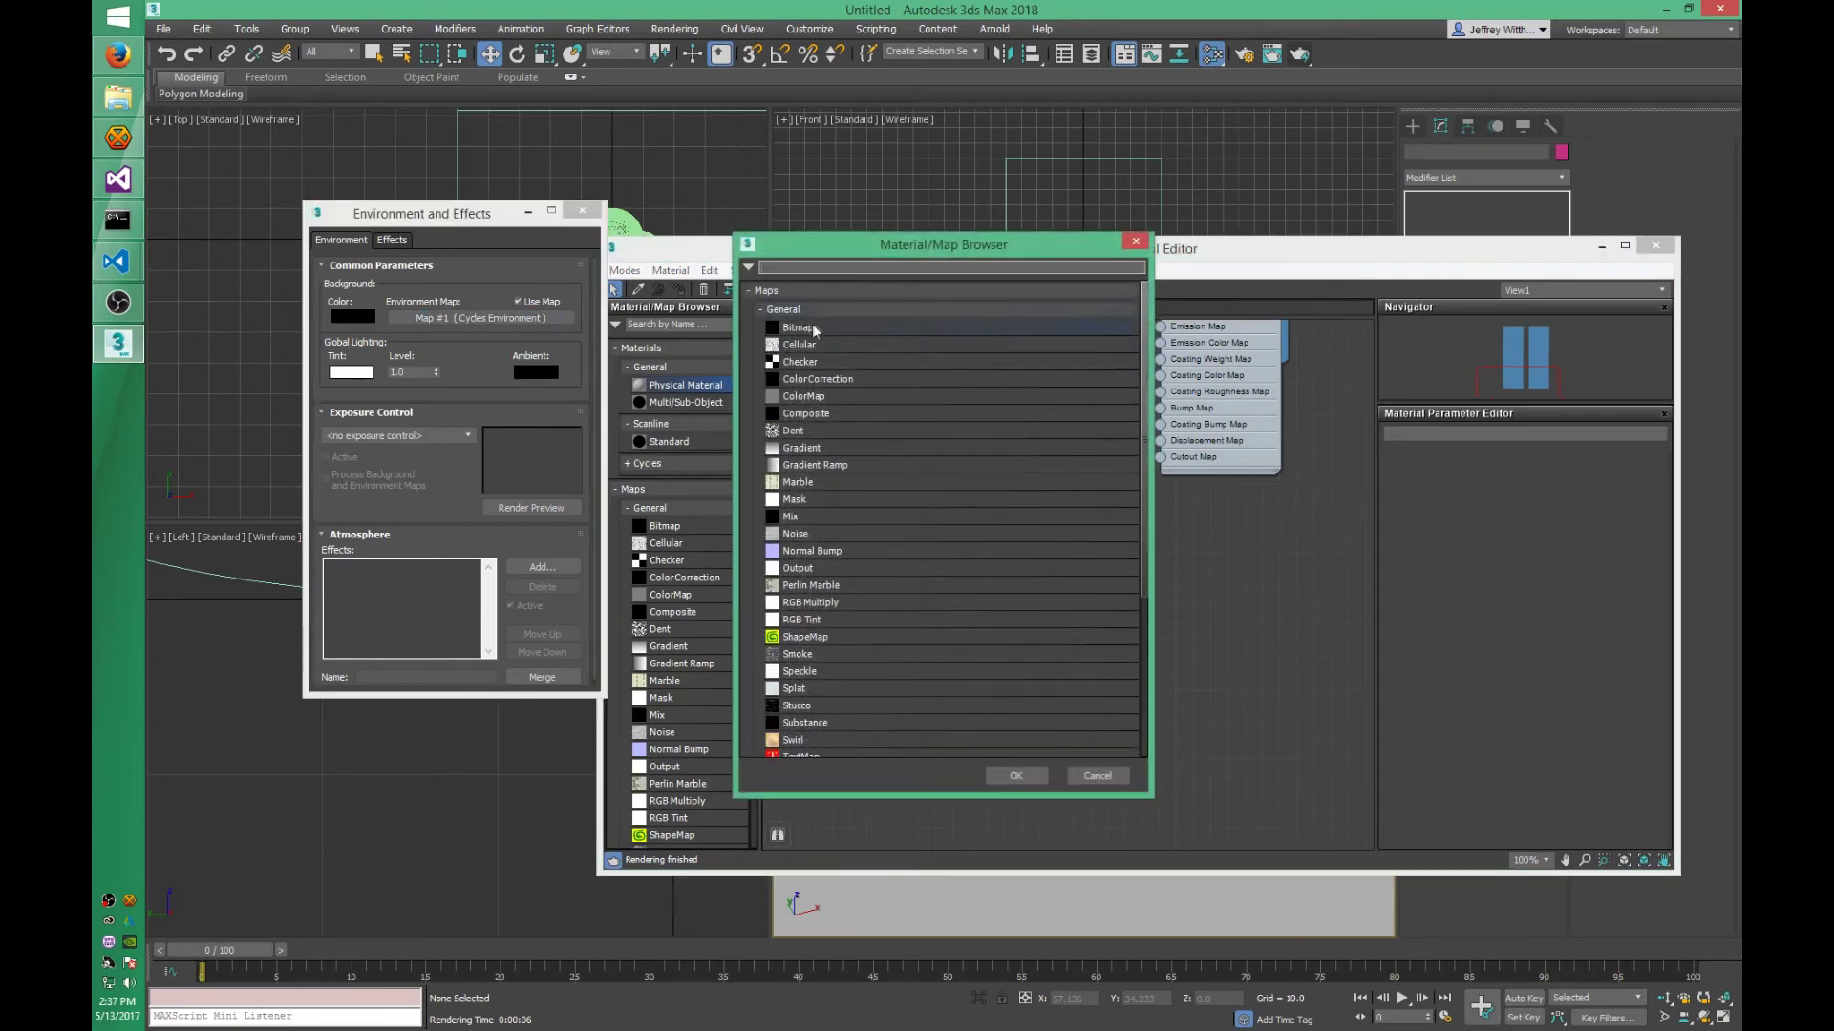
left_click(952, 196)
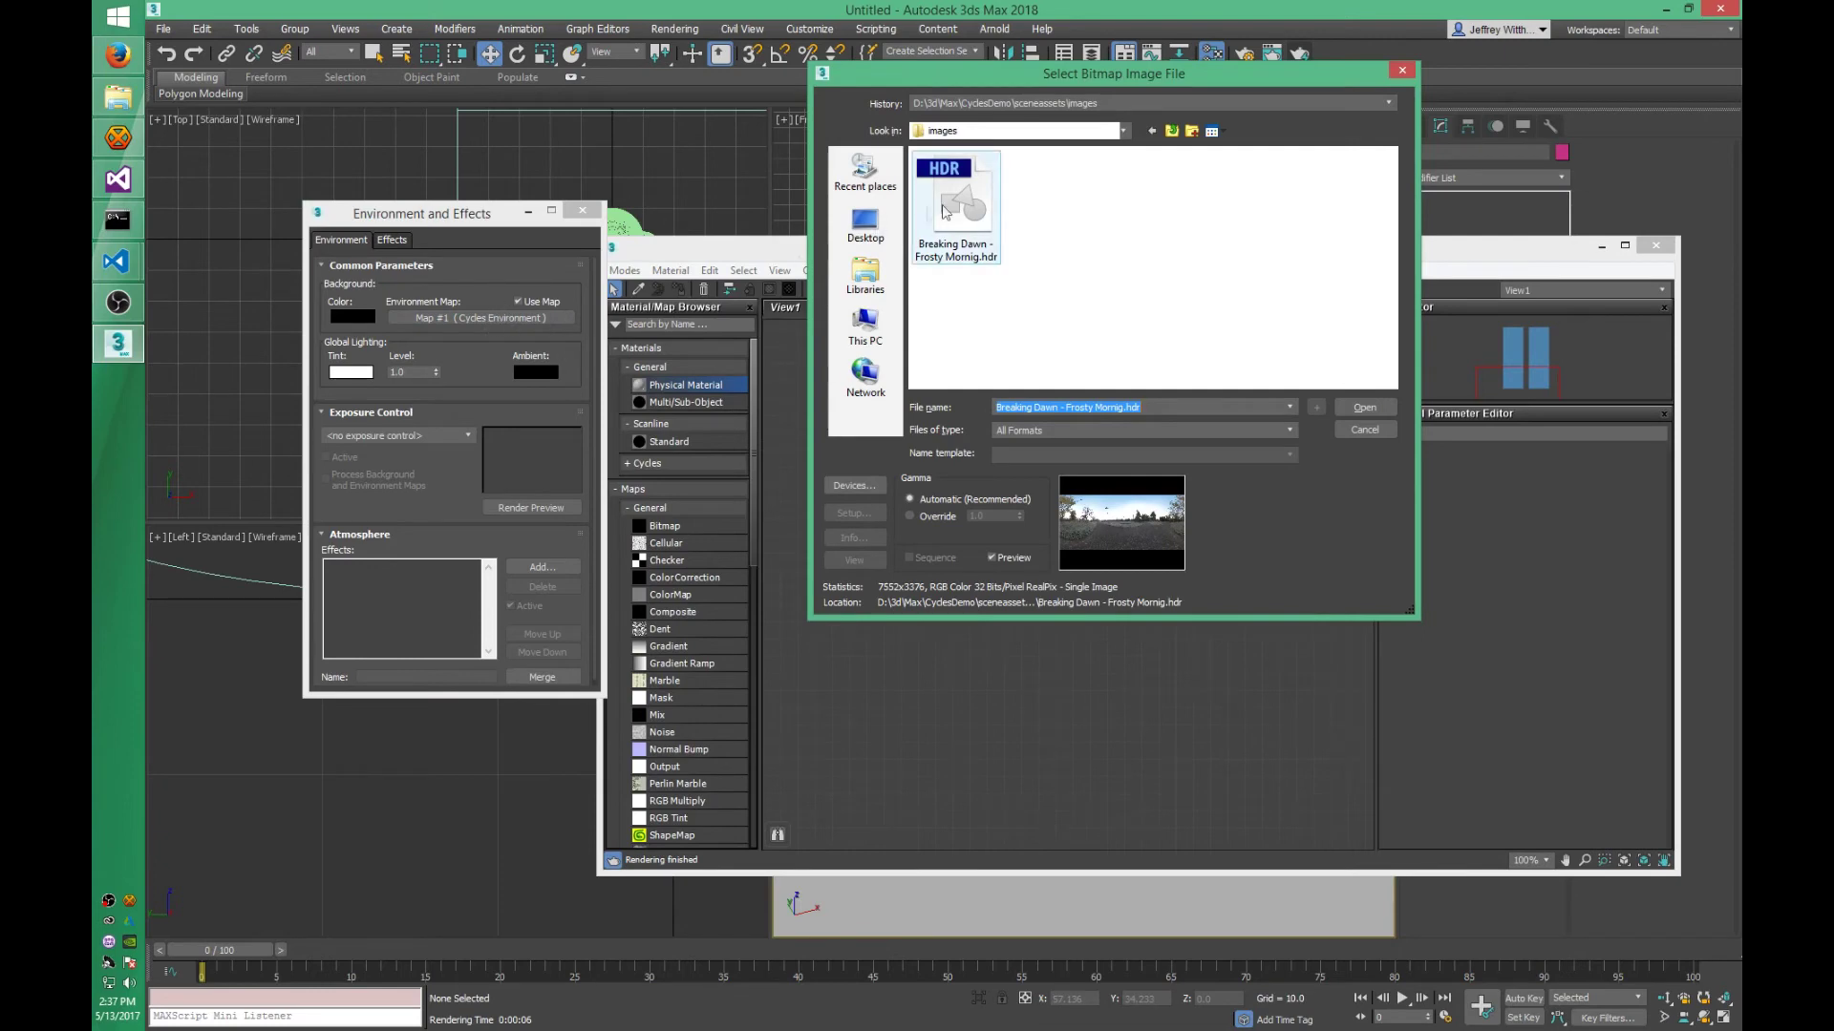
left_click(1351, 408)
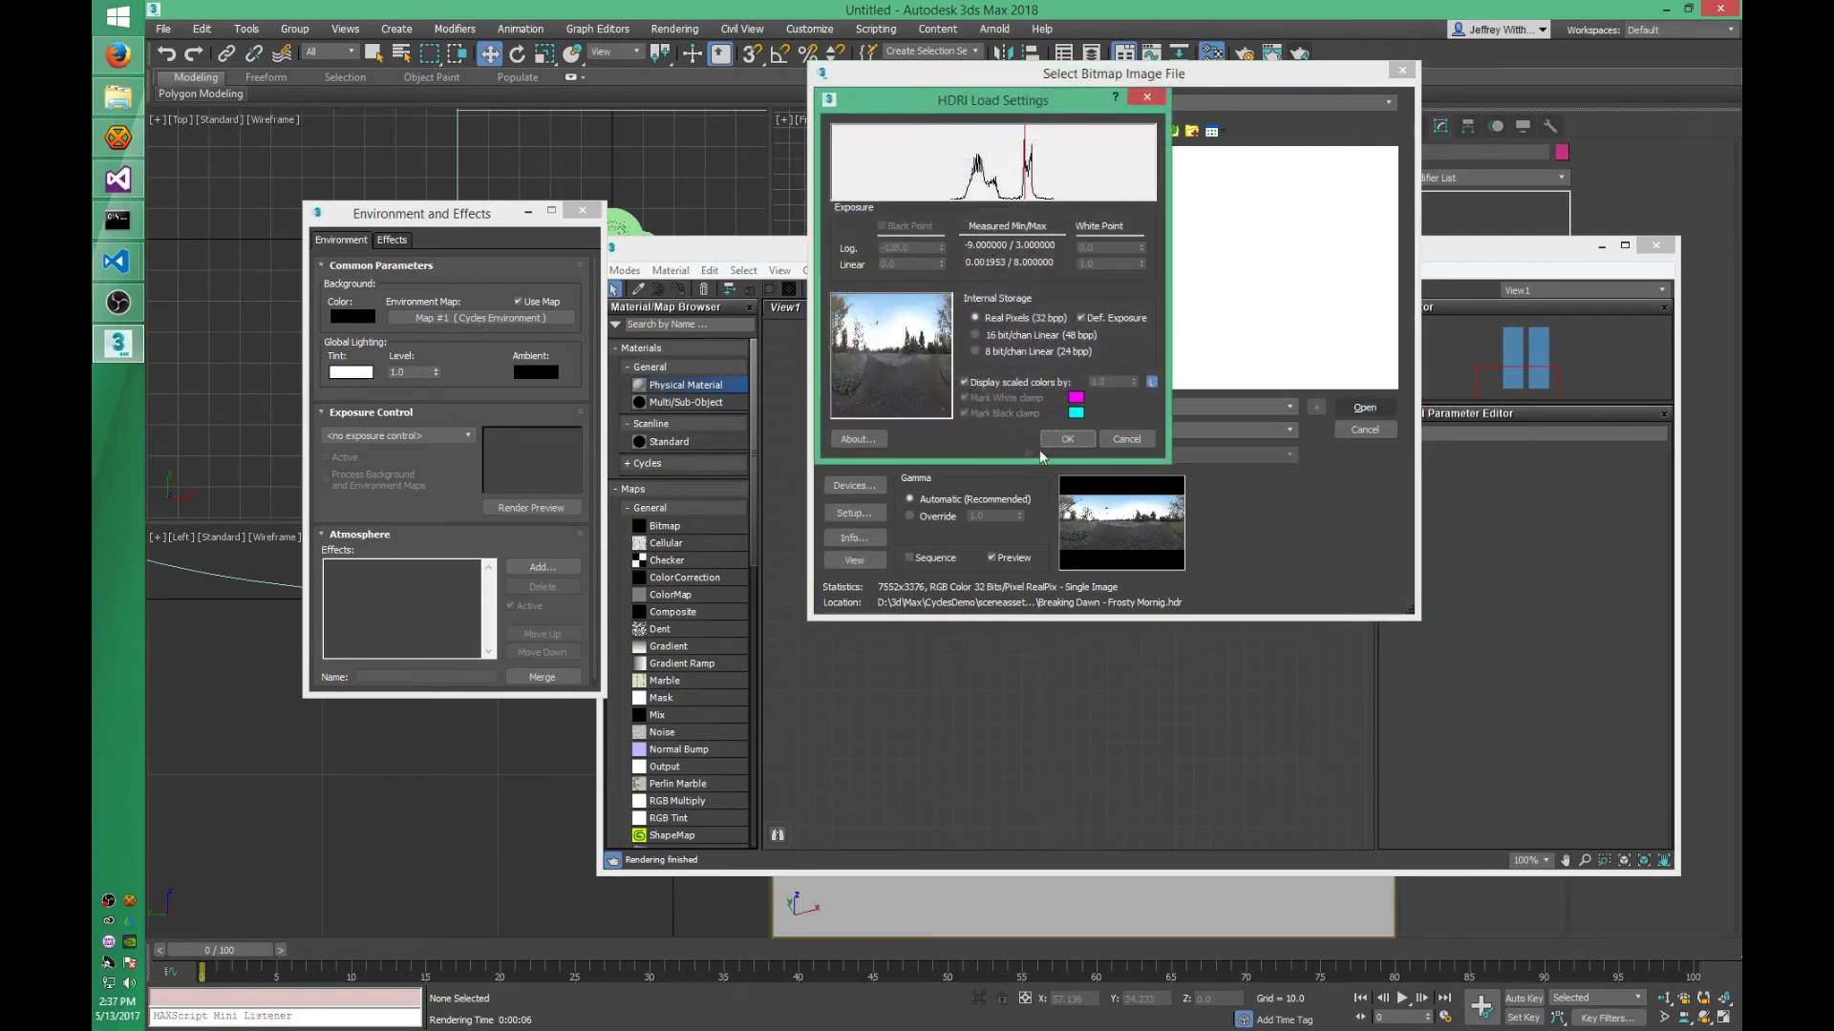
left_click(1052, 434)
- Move the material editor aside and render the PhysCamera001 view with the HDR bitmap directly as environment
left_click_drag(1349, 255, 934, 252)
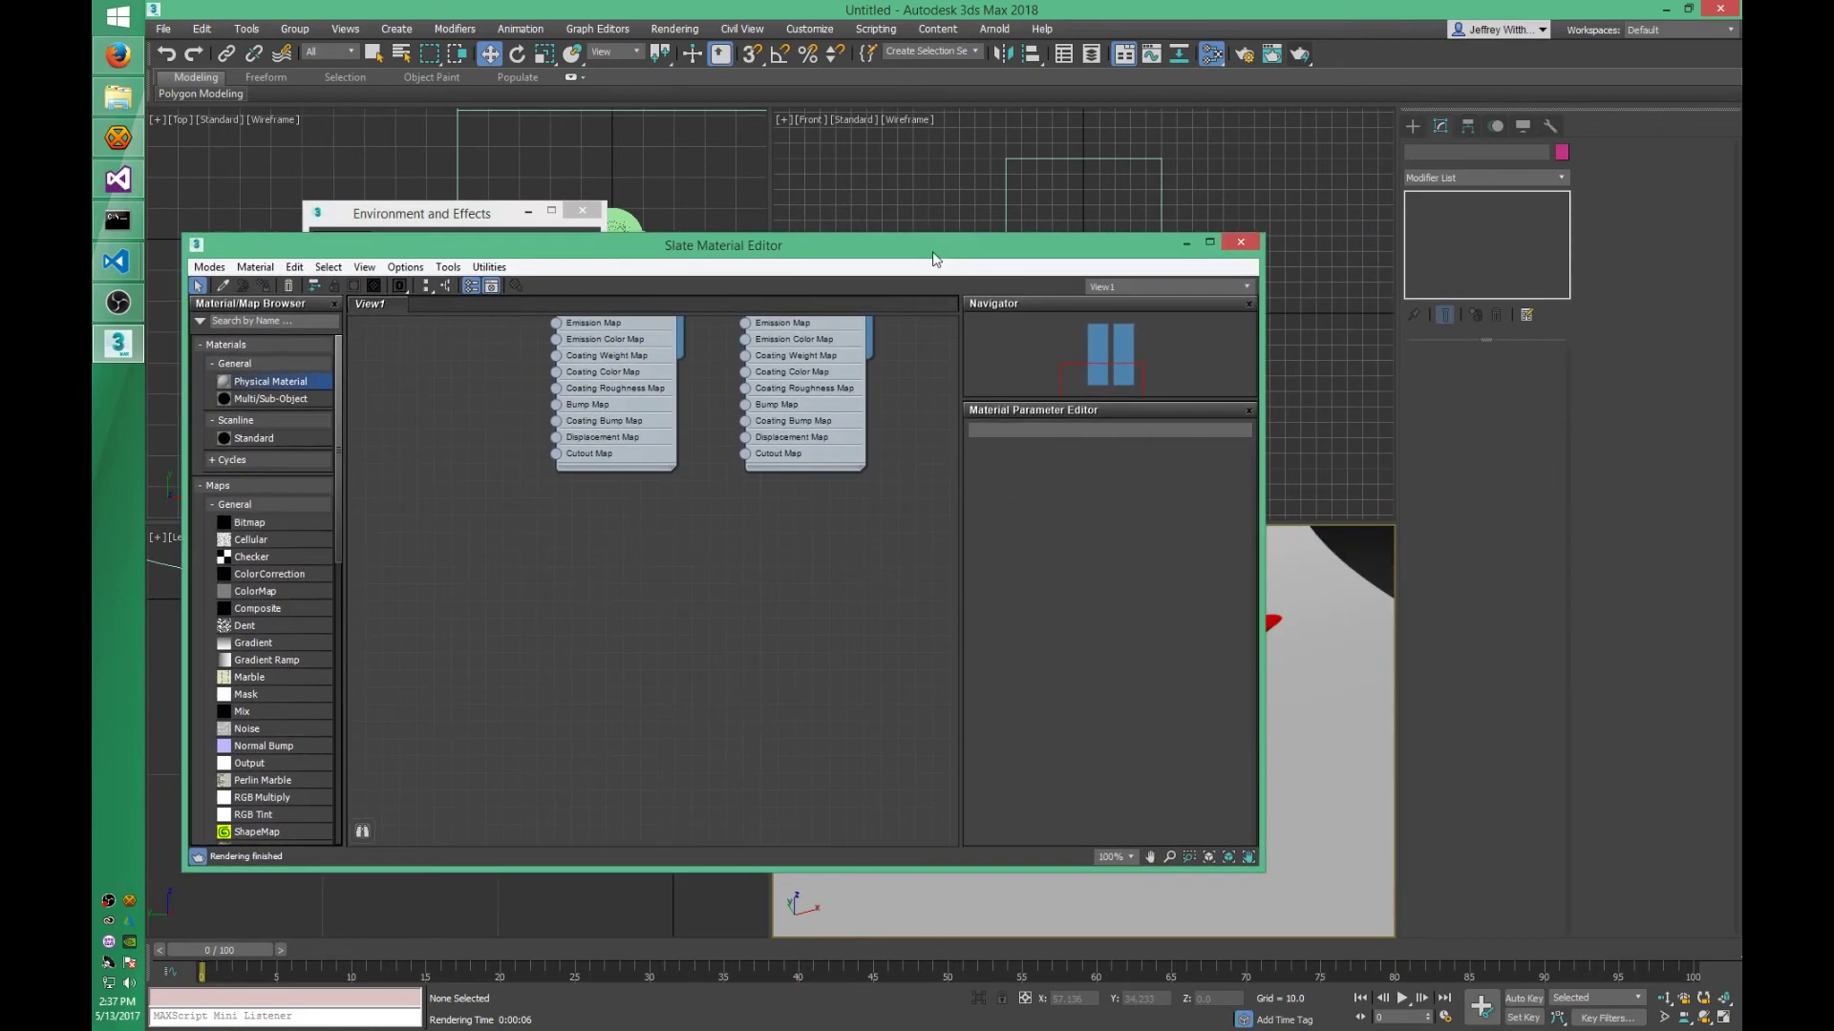
left_click(1364, 536)
left_click(1299, 54)
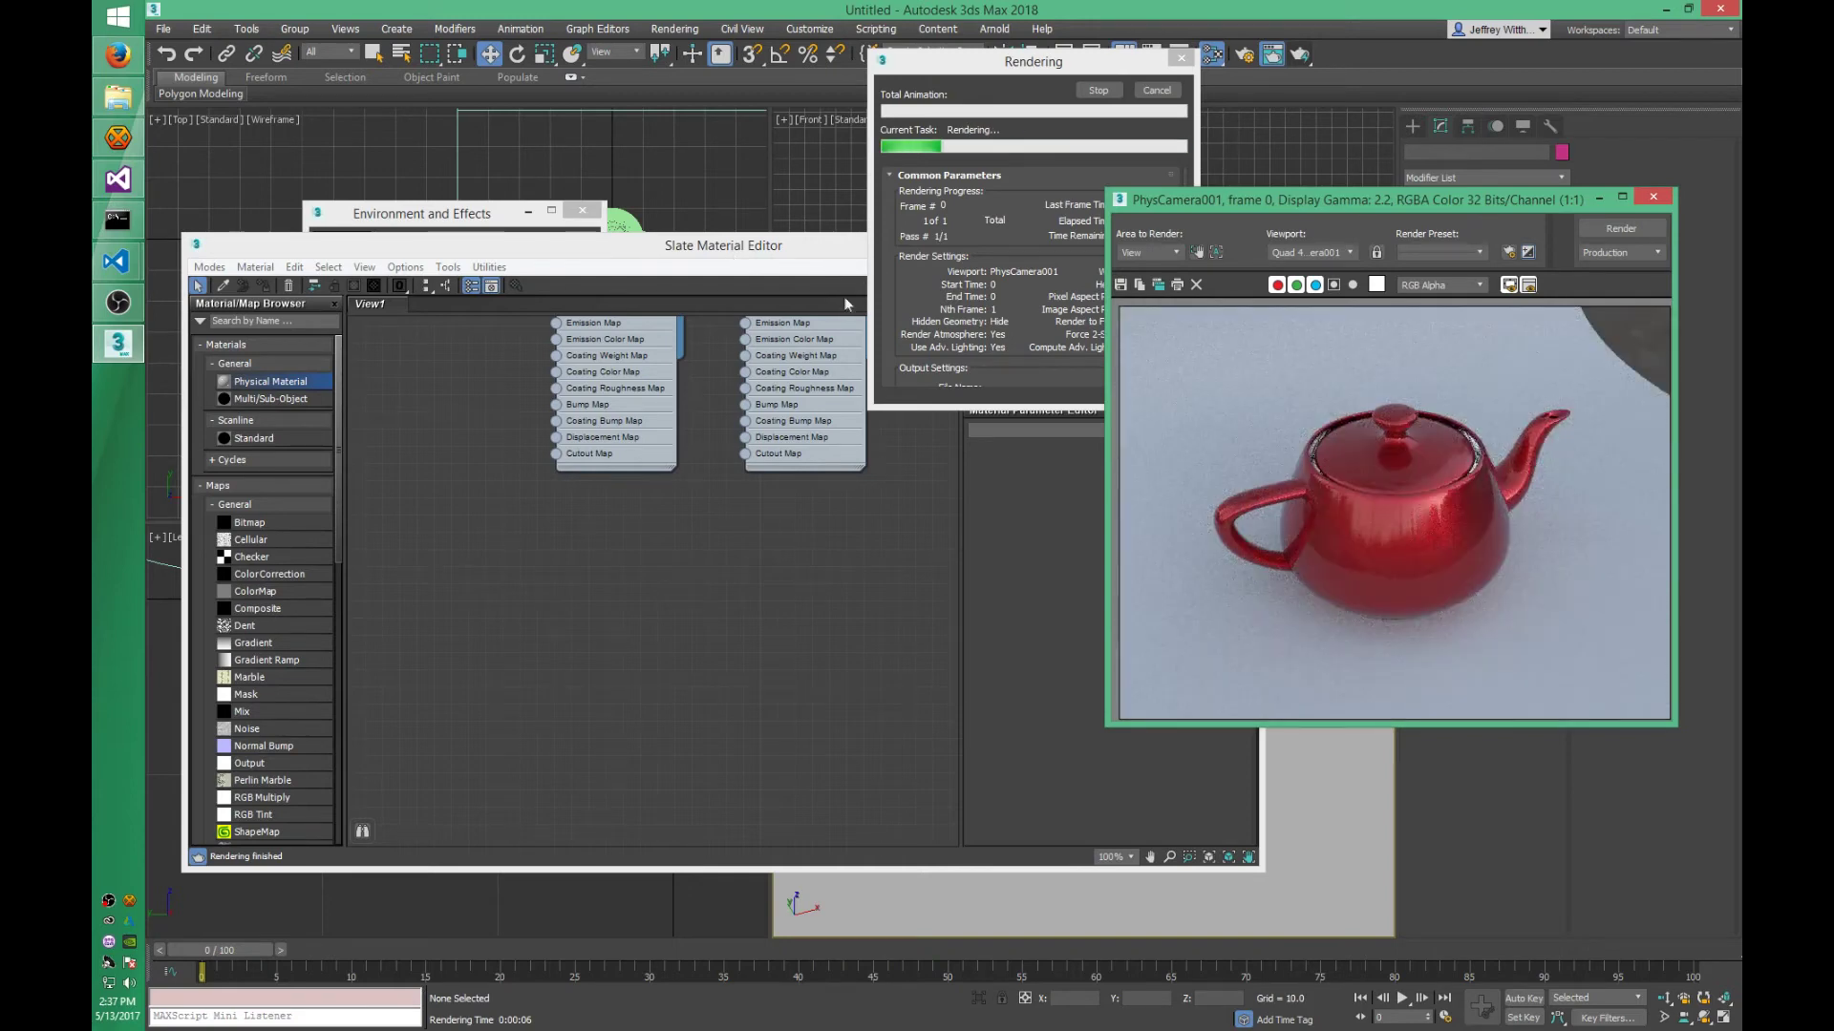
left_click(1011, 149)
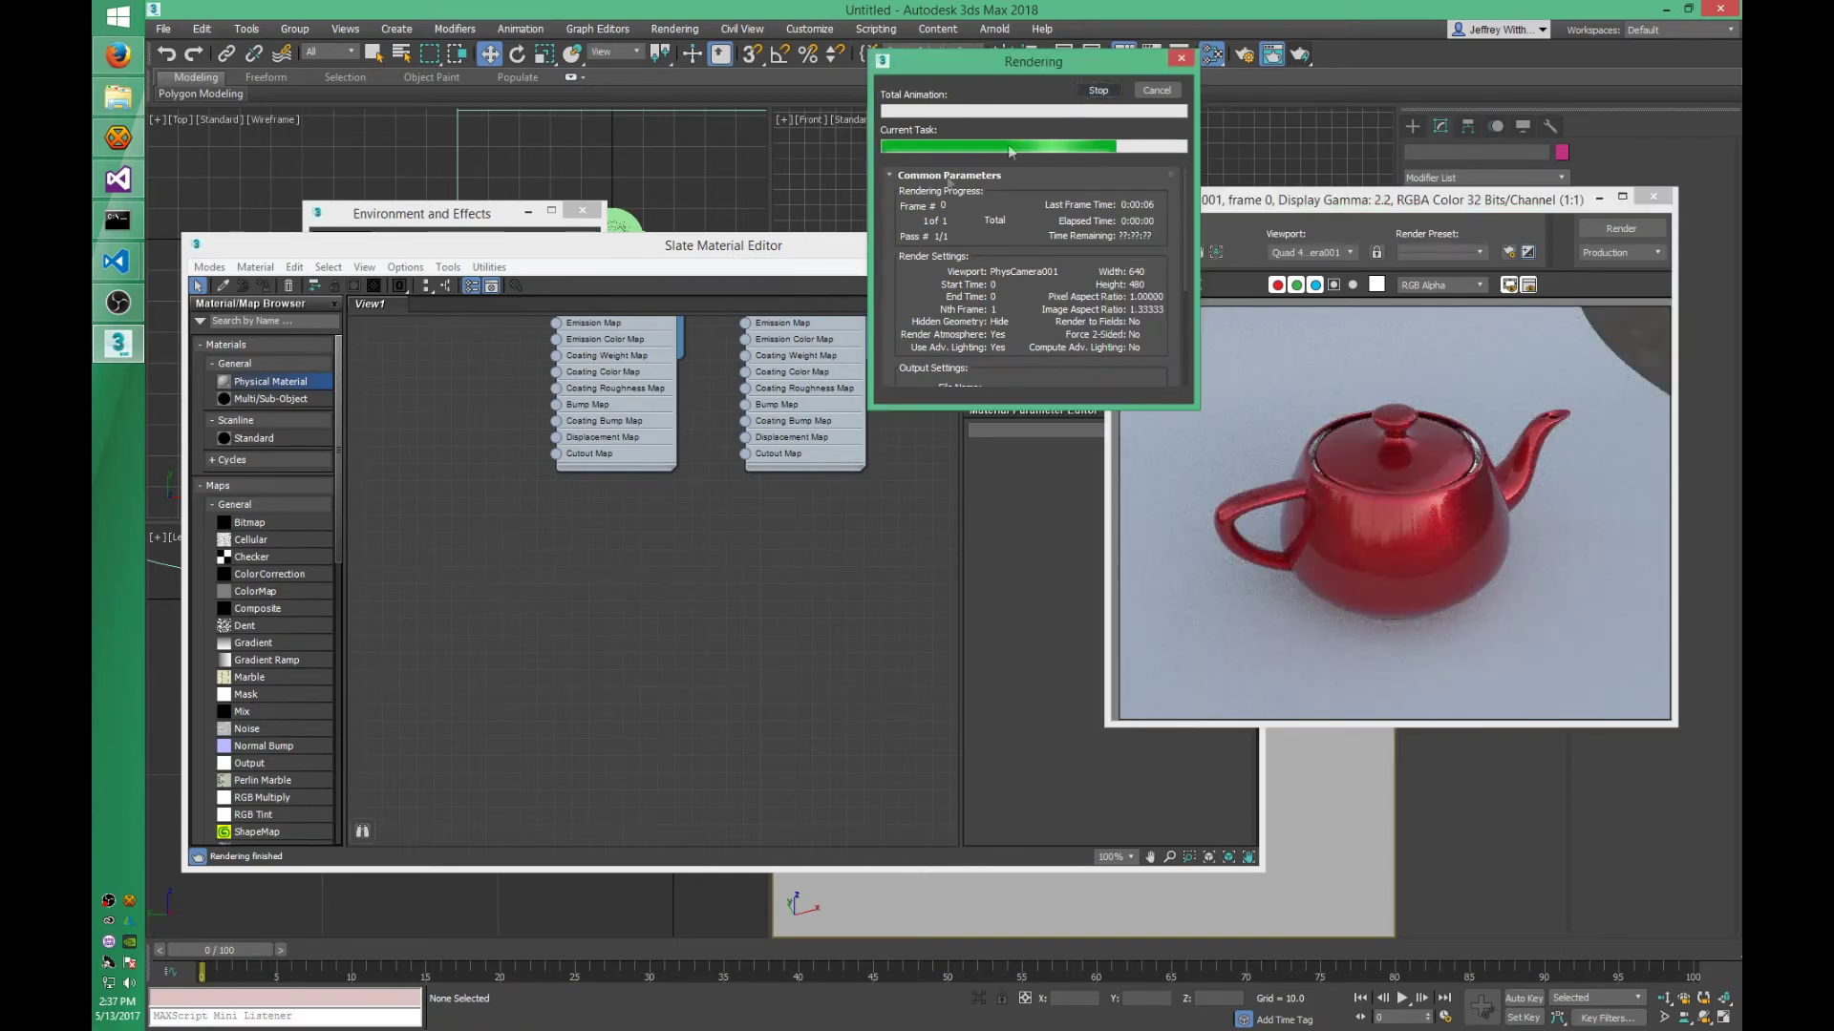
- Rearrange the Environment and Effects window and the Slate Material Editor so the environment map slot and node view are both accessible
left_click_drag(534, 246, 679, 291)
left_click_drag(435, 220, 442, 116)
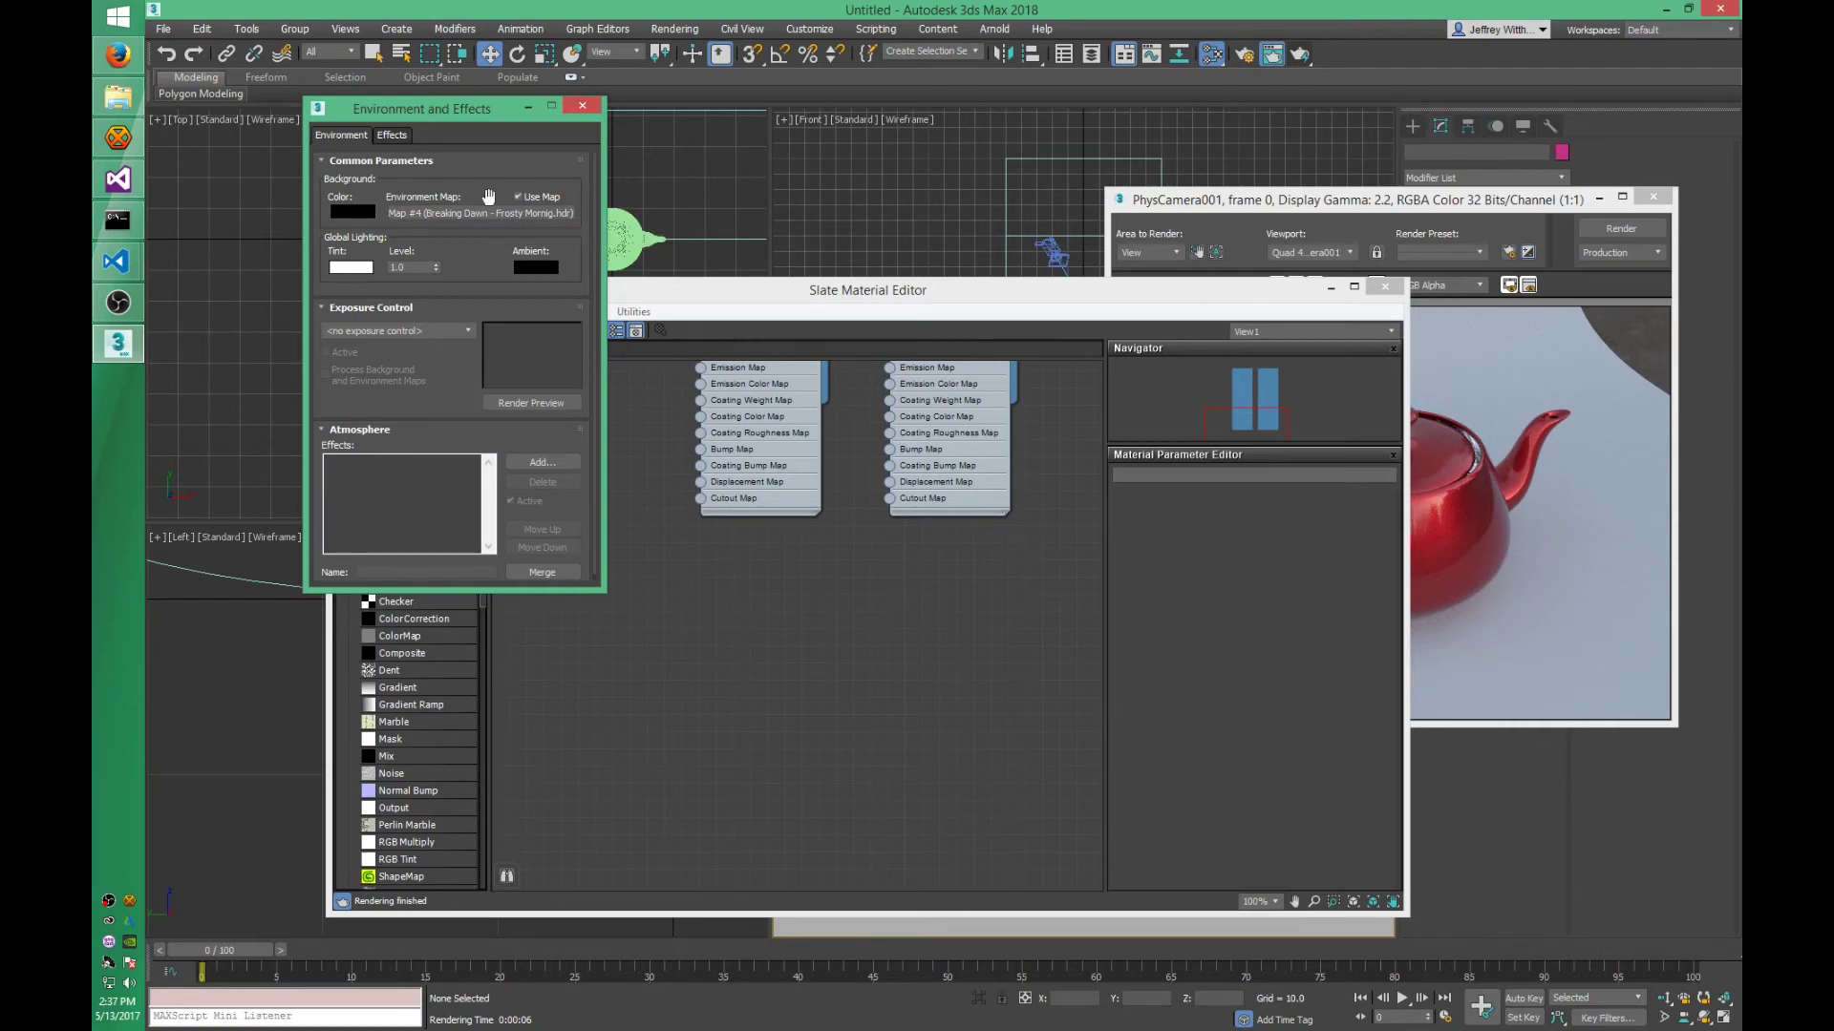
left_click_drag(449, 107, 404, 101)
left_click(799, 302)
left_click_drag(797, 300, 756, 281)
- Add a Cycles Environment node to examine its environment and reflection projection options, and delete it again
left_click_drag(441, 537, 445, 661)
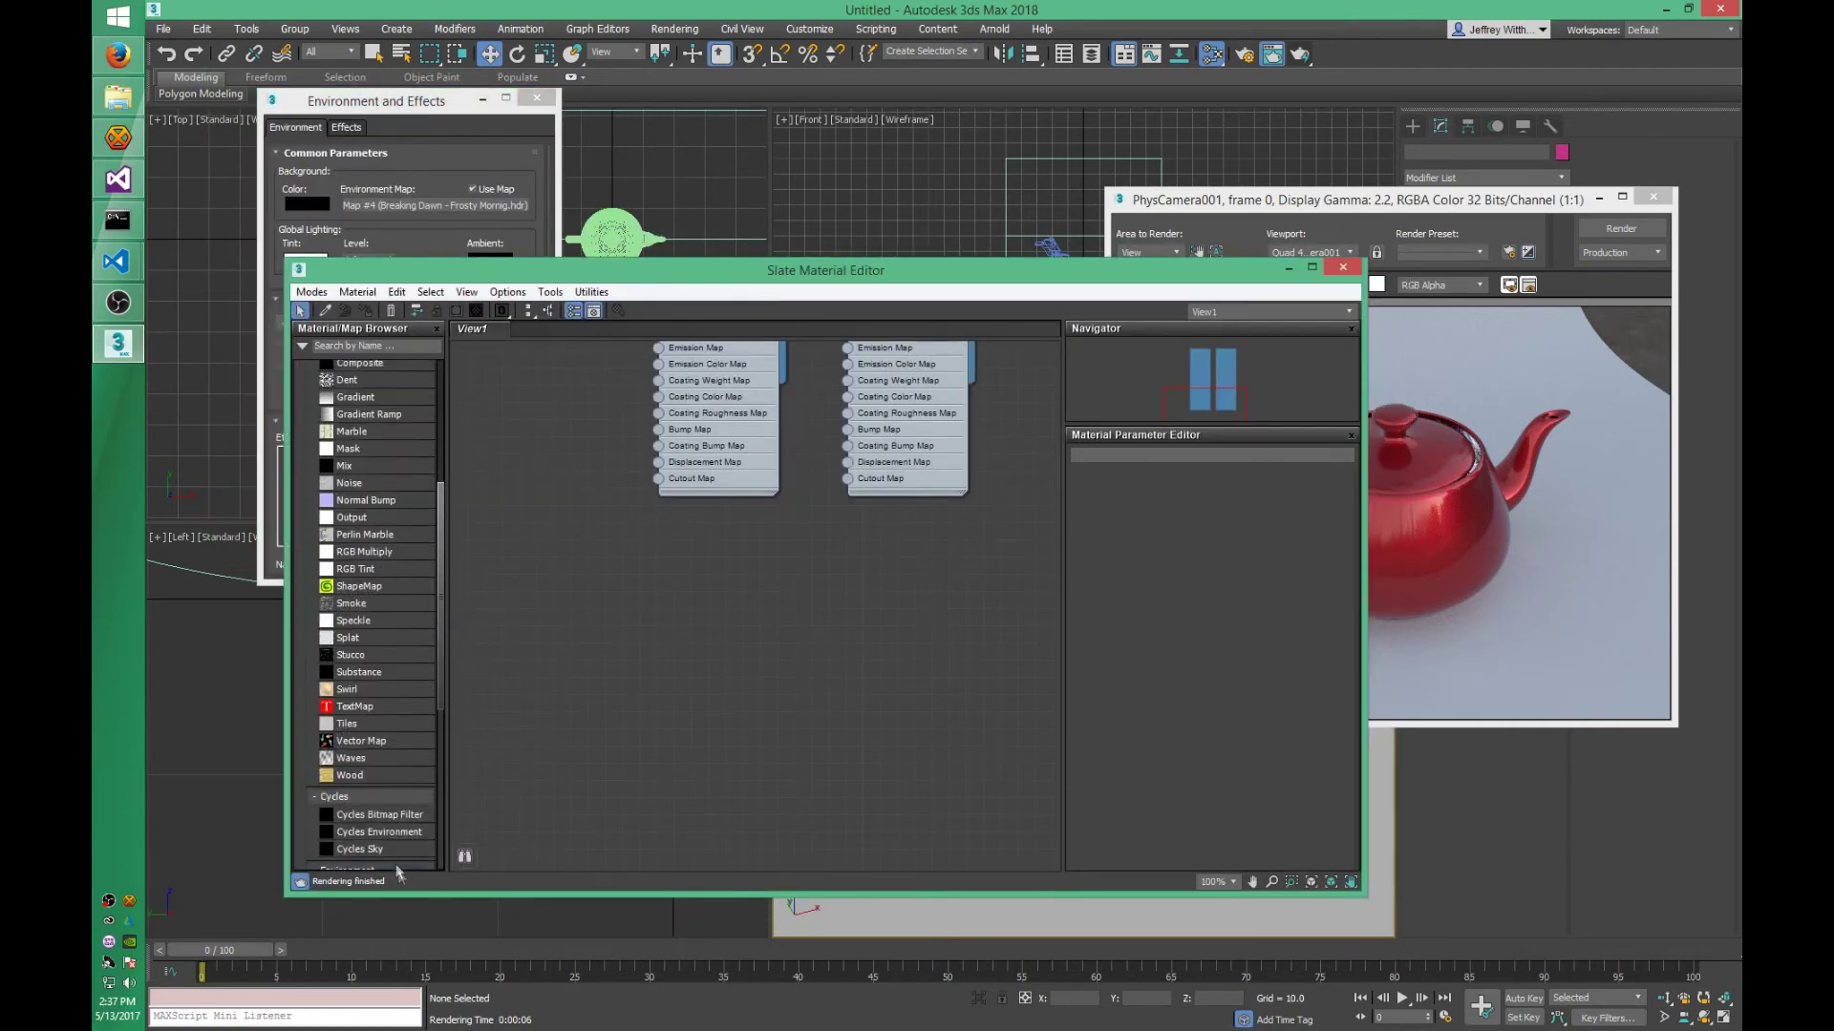
left_click_drag(420, 832, 697, 554)
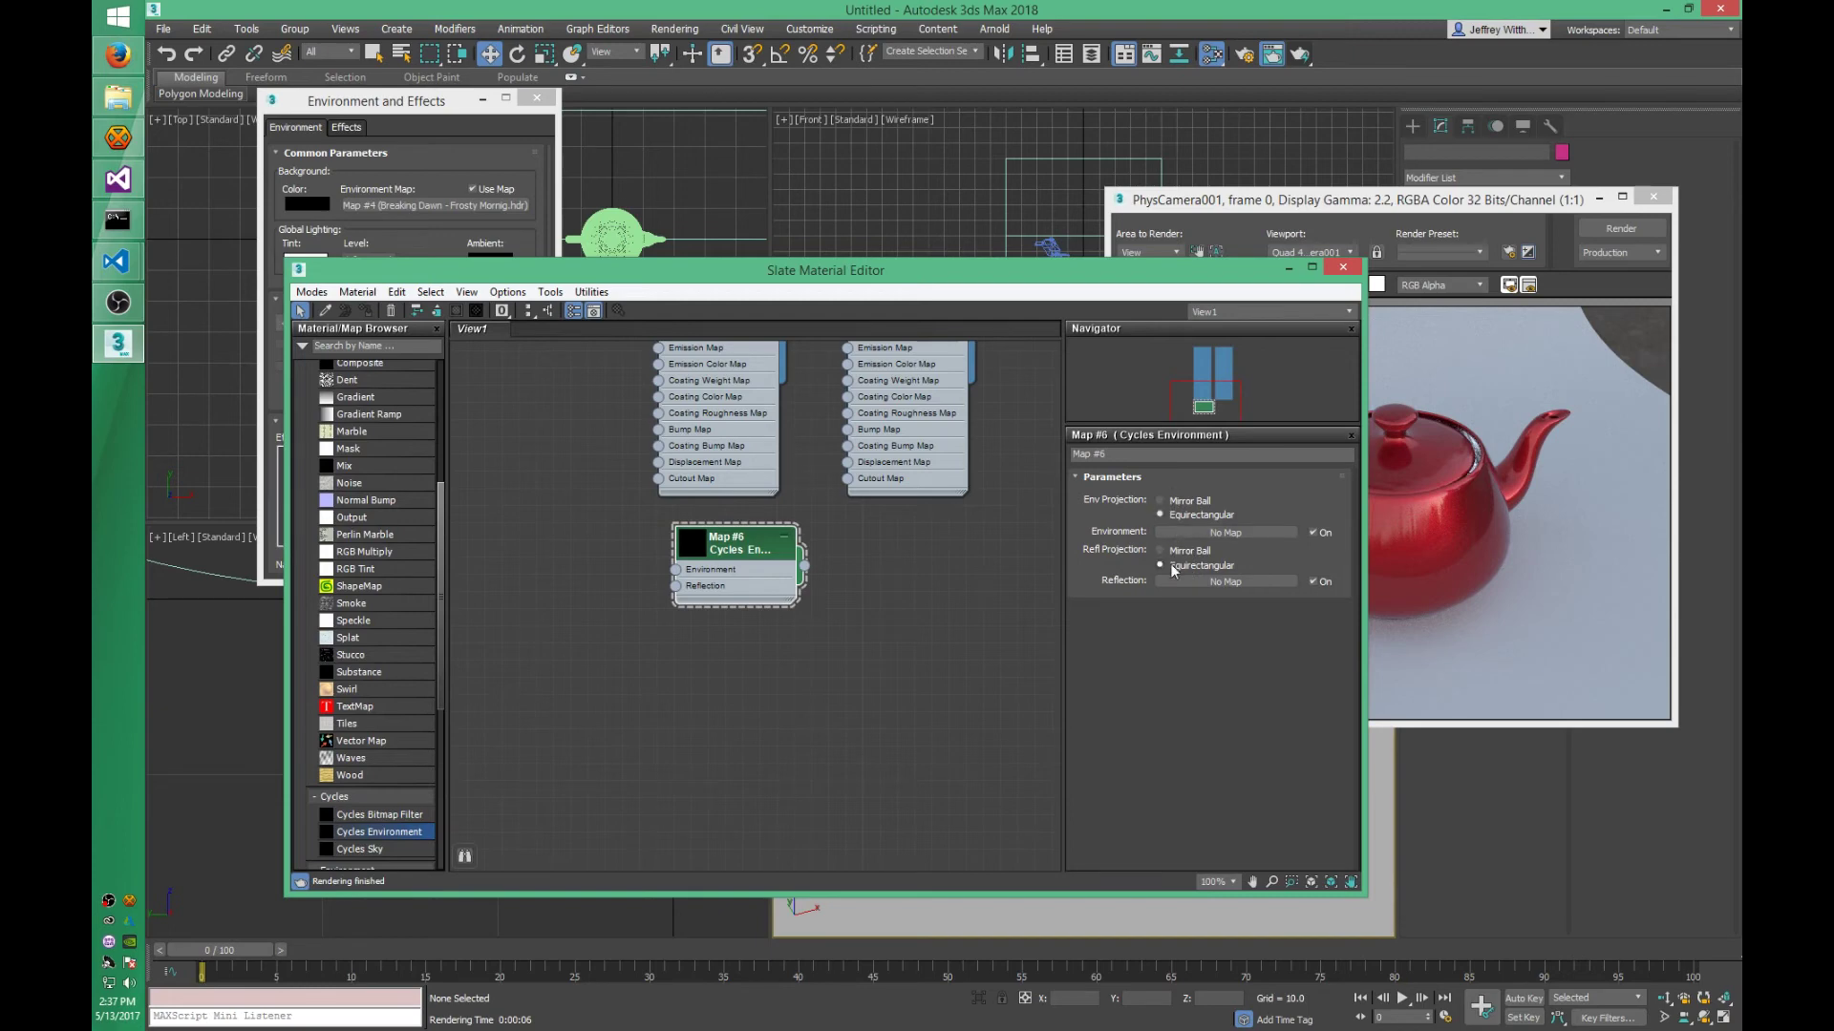
key("Delete")
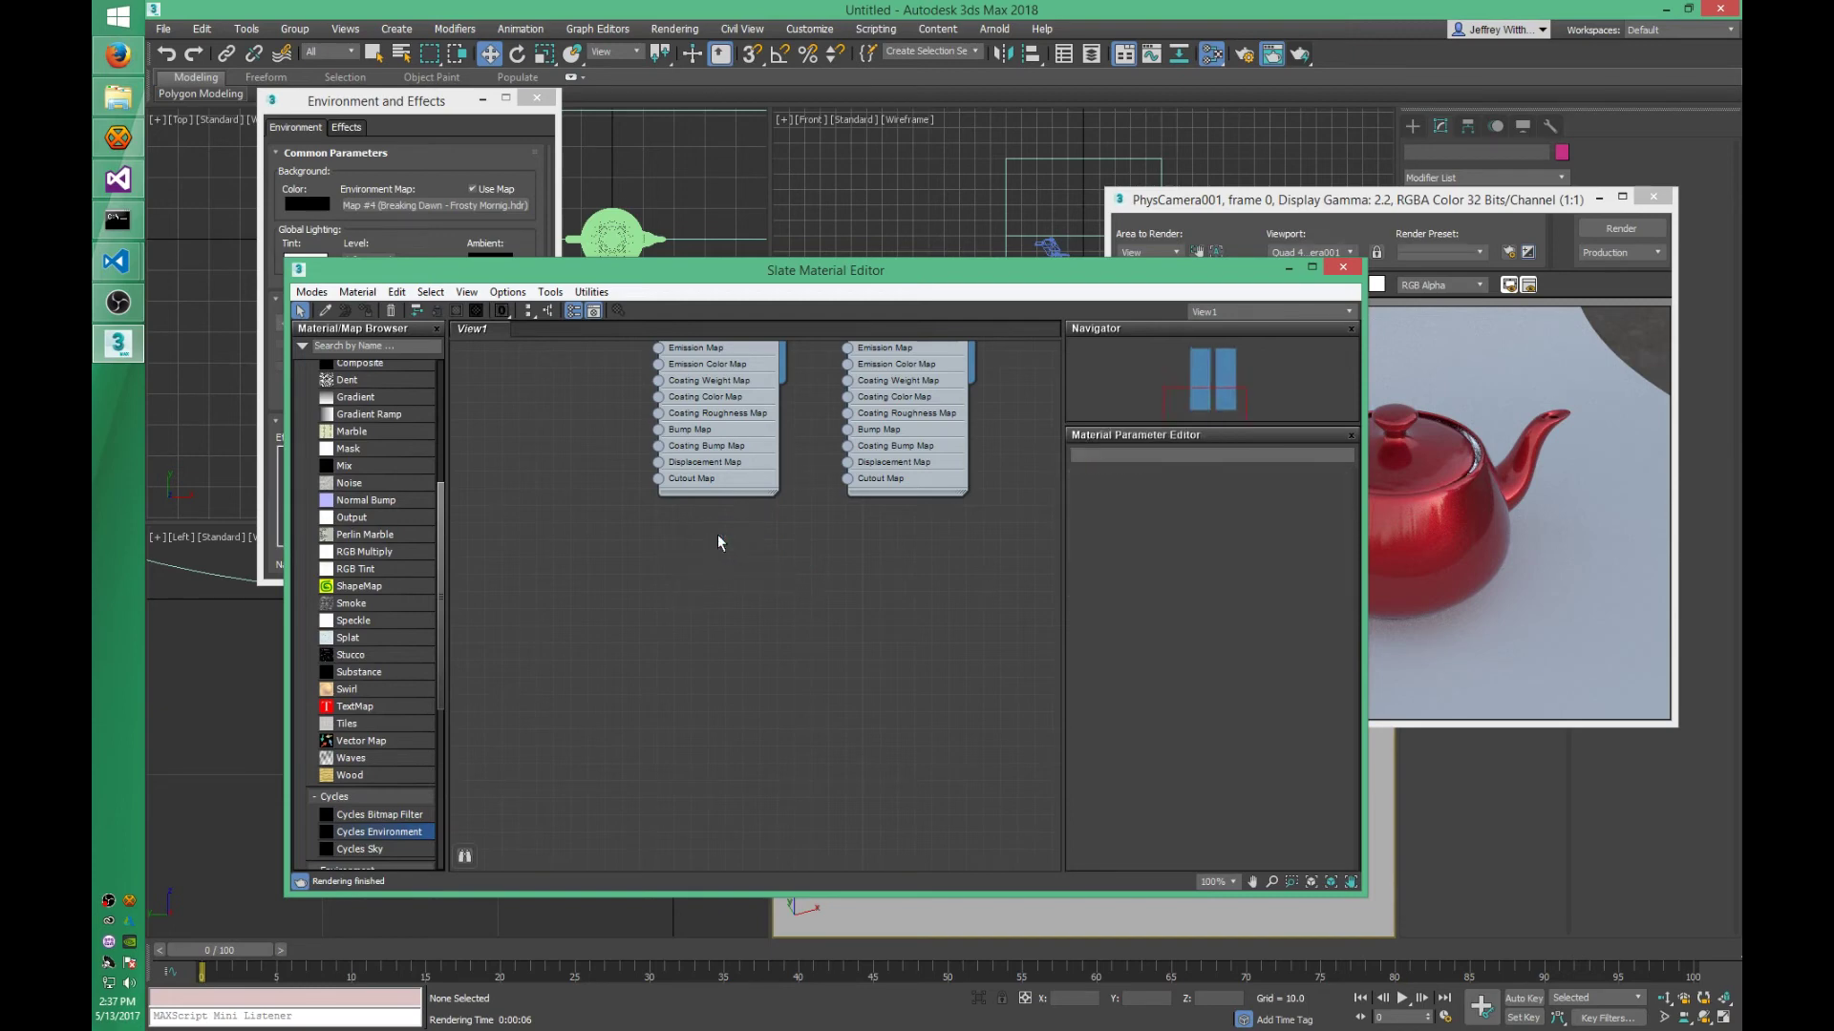
- Replace the scene's environment map with Physical Sun & Sky Environment
left_click(423, 205)
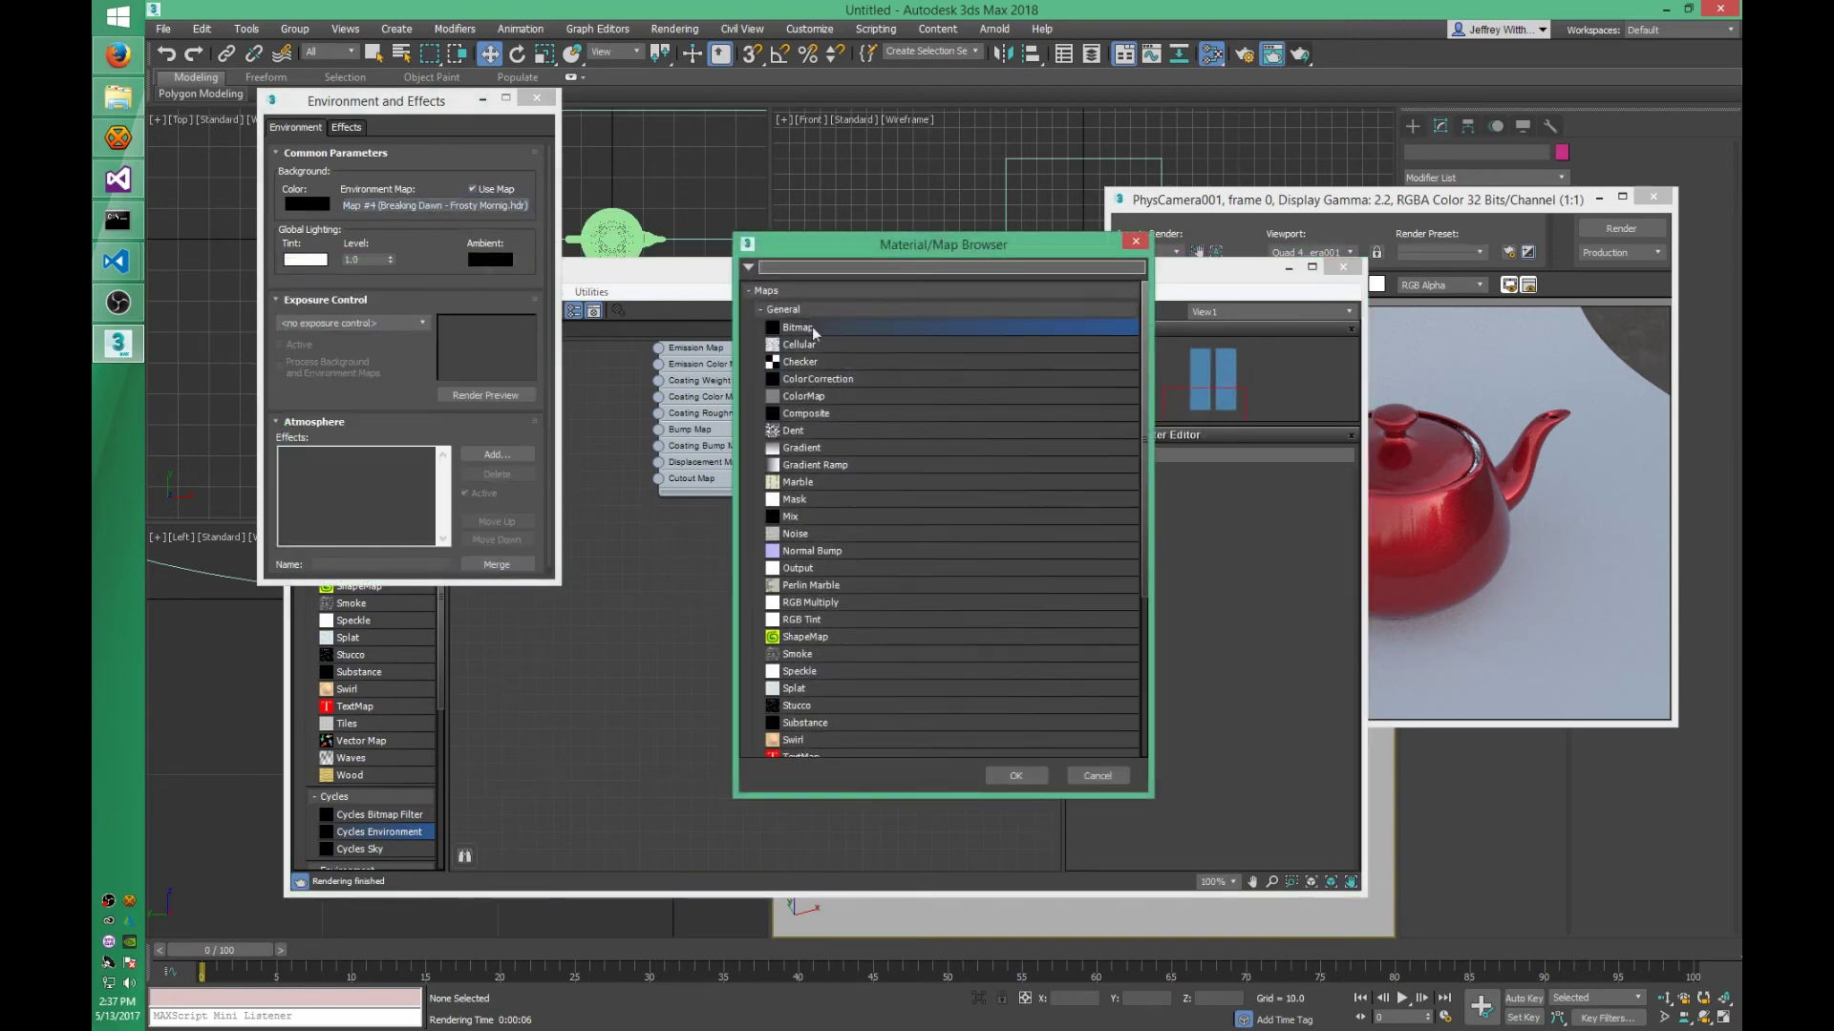
scroll(902, 392, "down", 5)
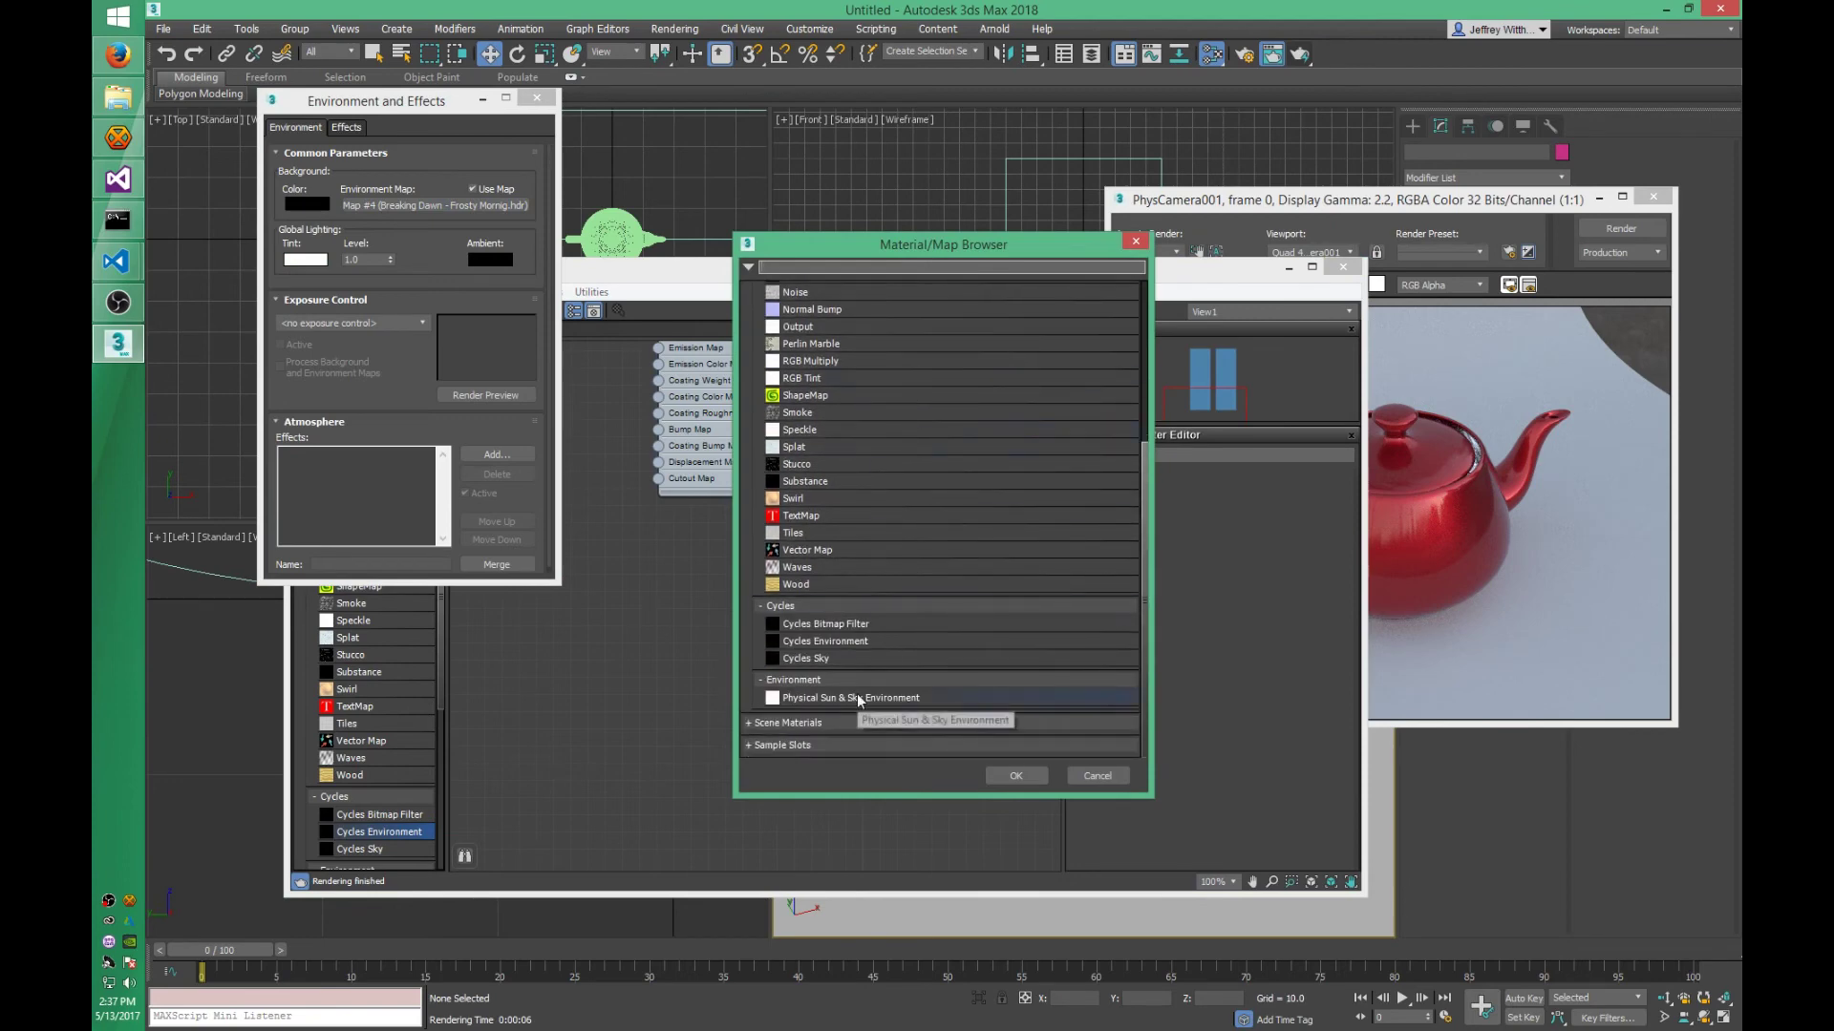
double_click(858, 696)
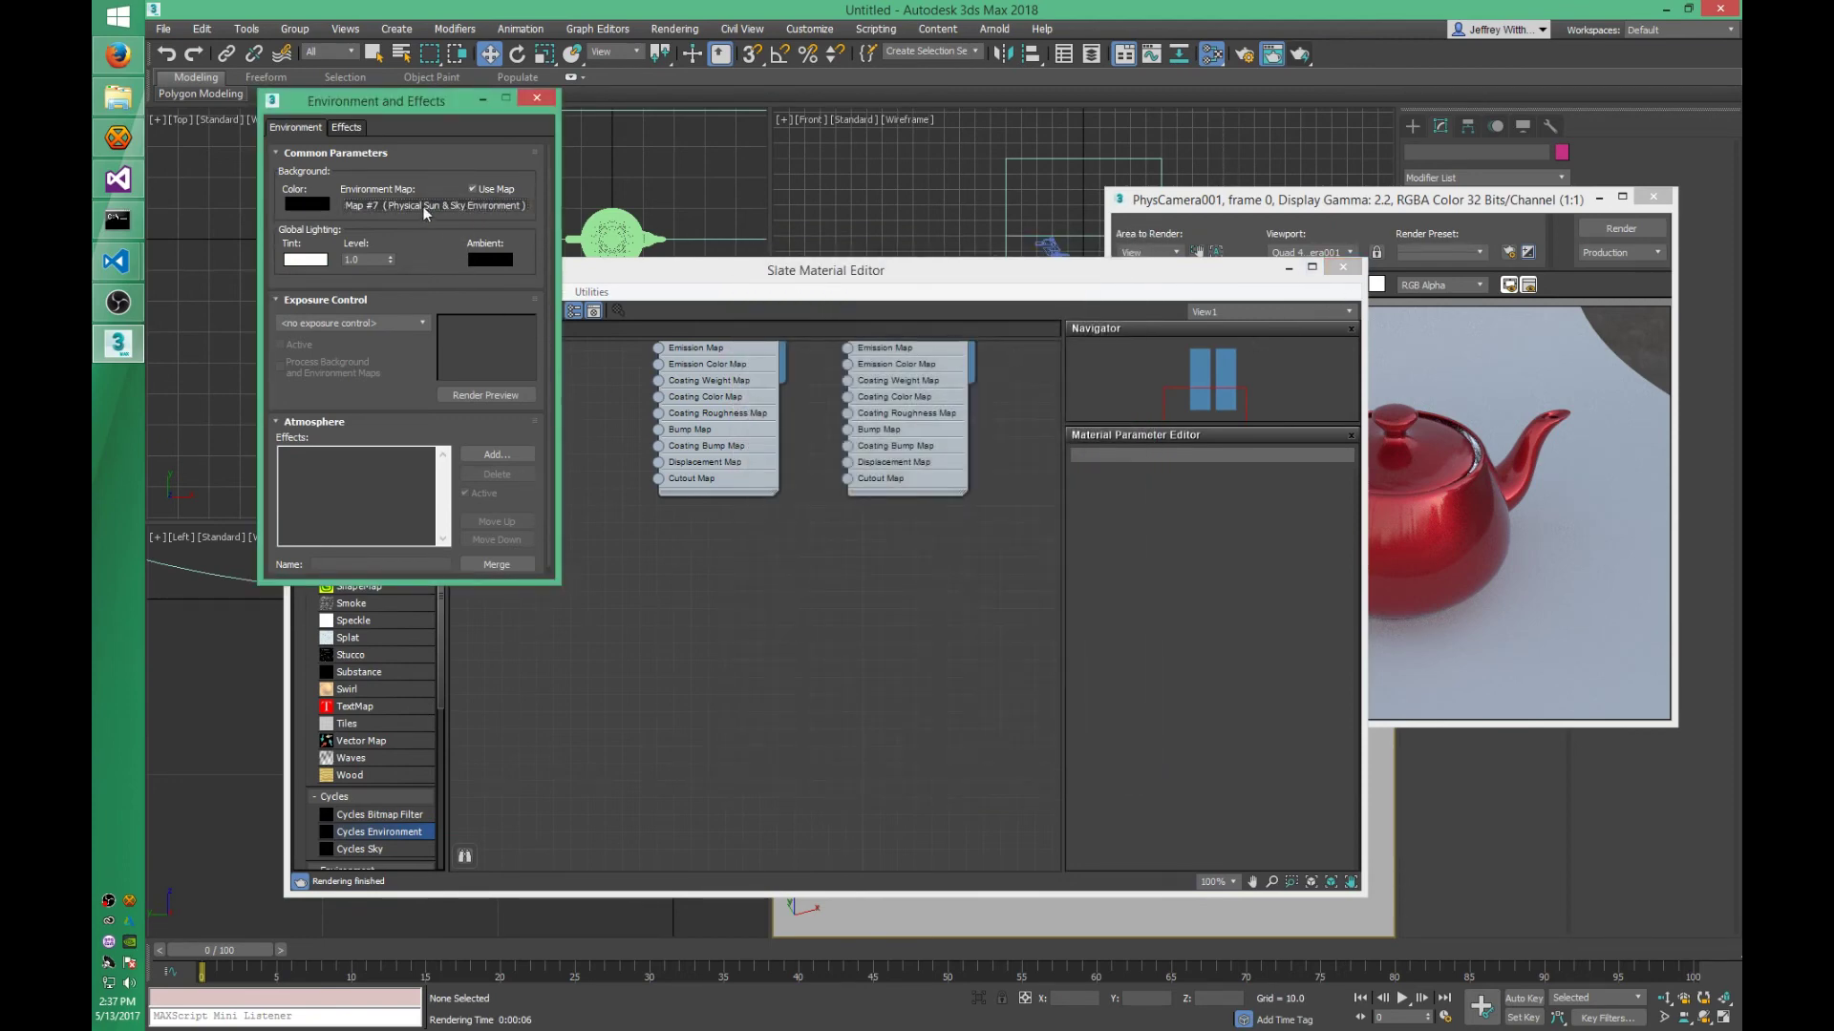
- Place the Physical Sun & Sky Environment map in the Slate Material Editor and show its parameters
left_click_drag(426, 212, 788, 584)
left_click(787, 640)
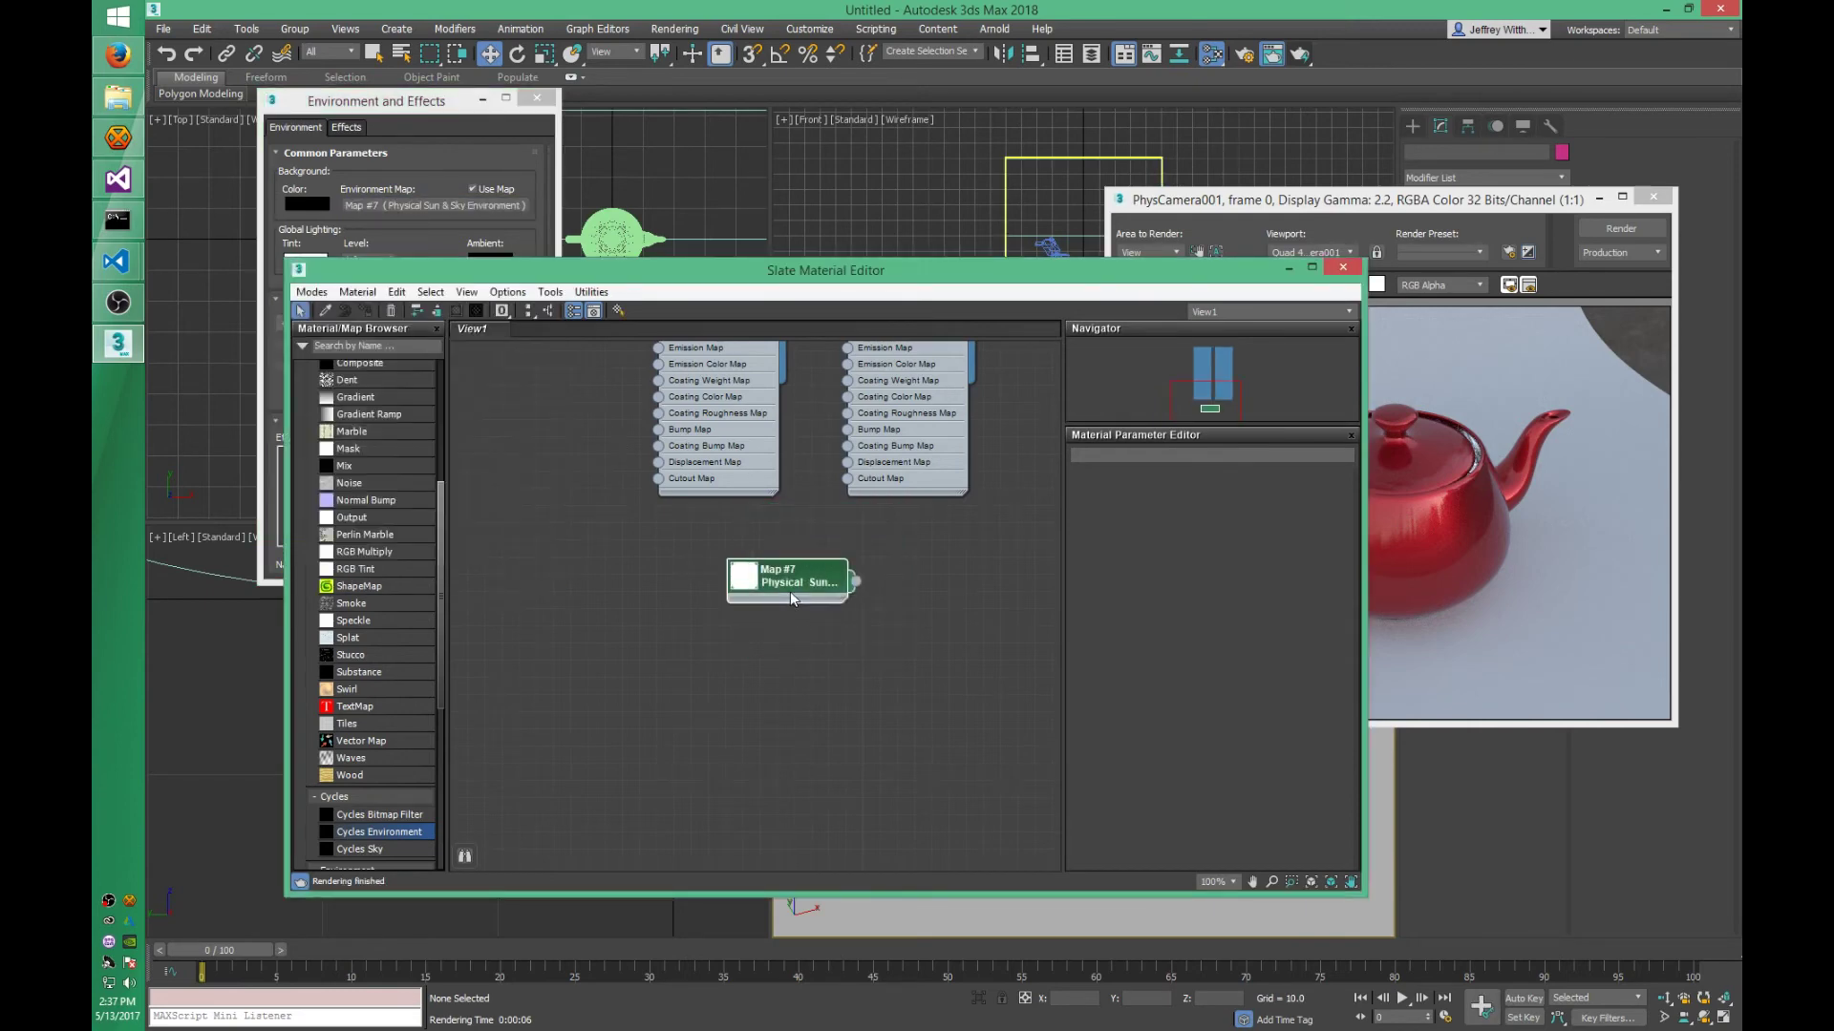
double_click(791, 594)
- Create a sun position widget for the Physical Sun & Sky Environment map, set its global intensity to 0.01, and close the material editor
left_click(1315, 494)
left_click(1171, 528)
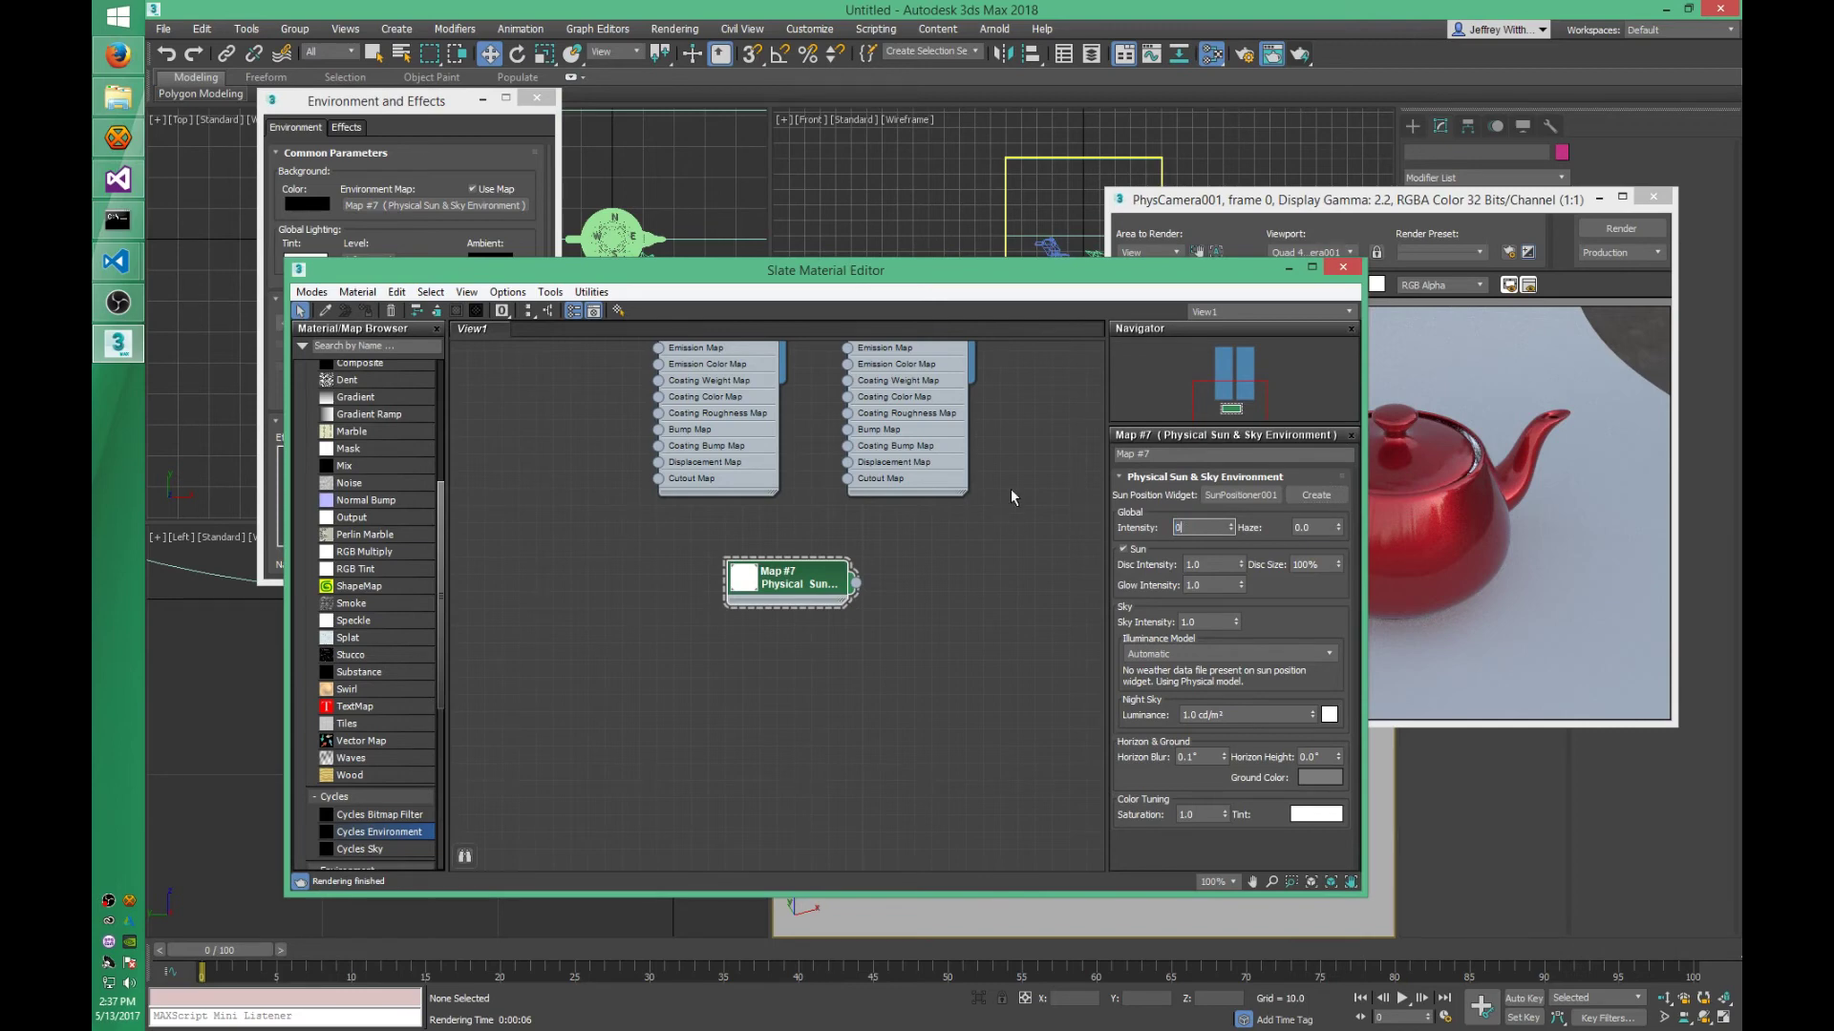
type("0.01")
key("Return")
left_click(1351, 274)
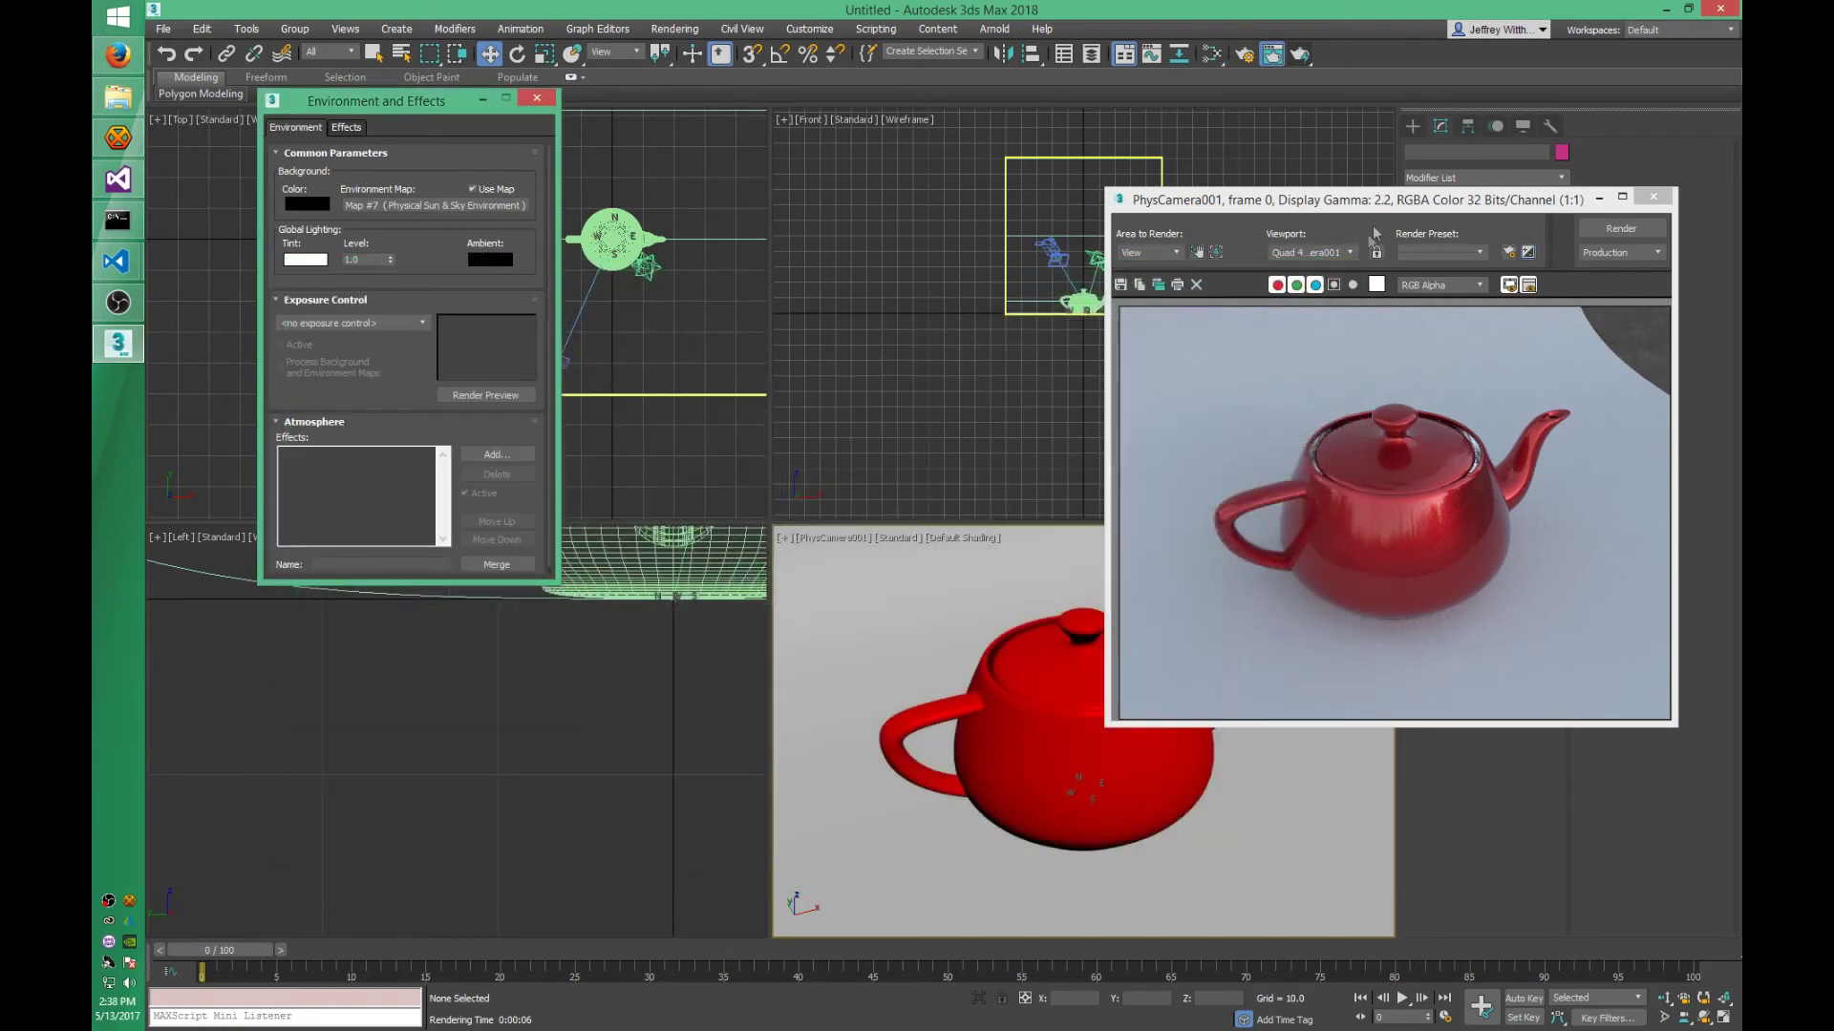
- Select SunPositioner001 in the Scene Explorer to show its sun position settings, and close the render and environment windows
left_click_drag(1337, 199, 639, 401)
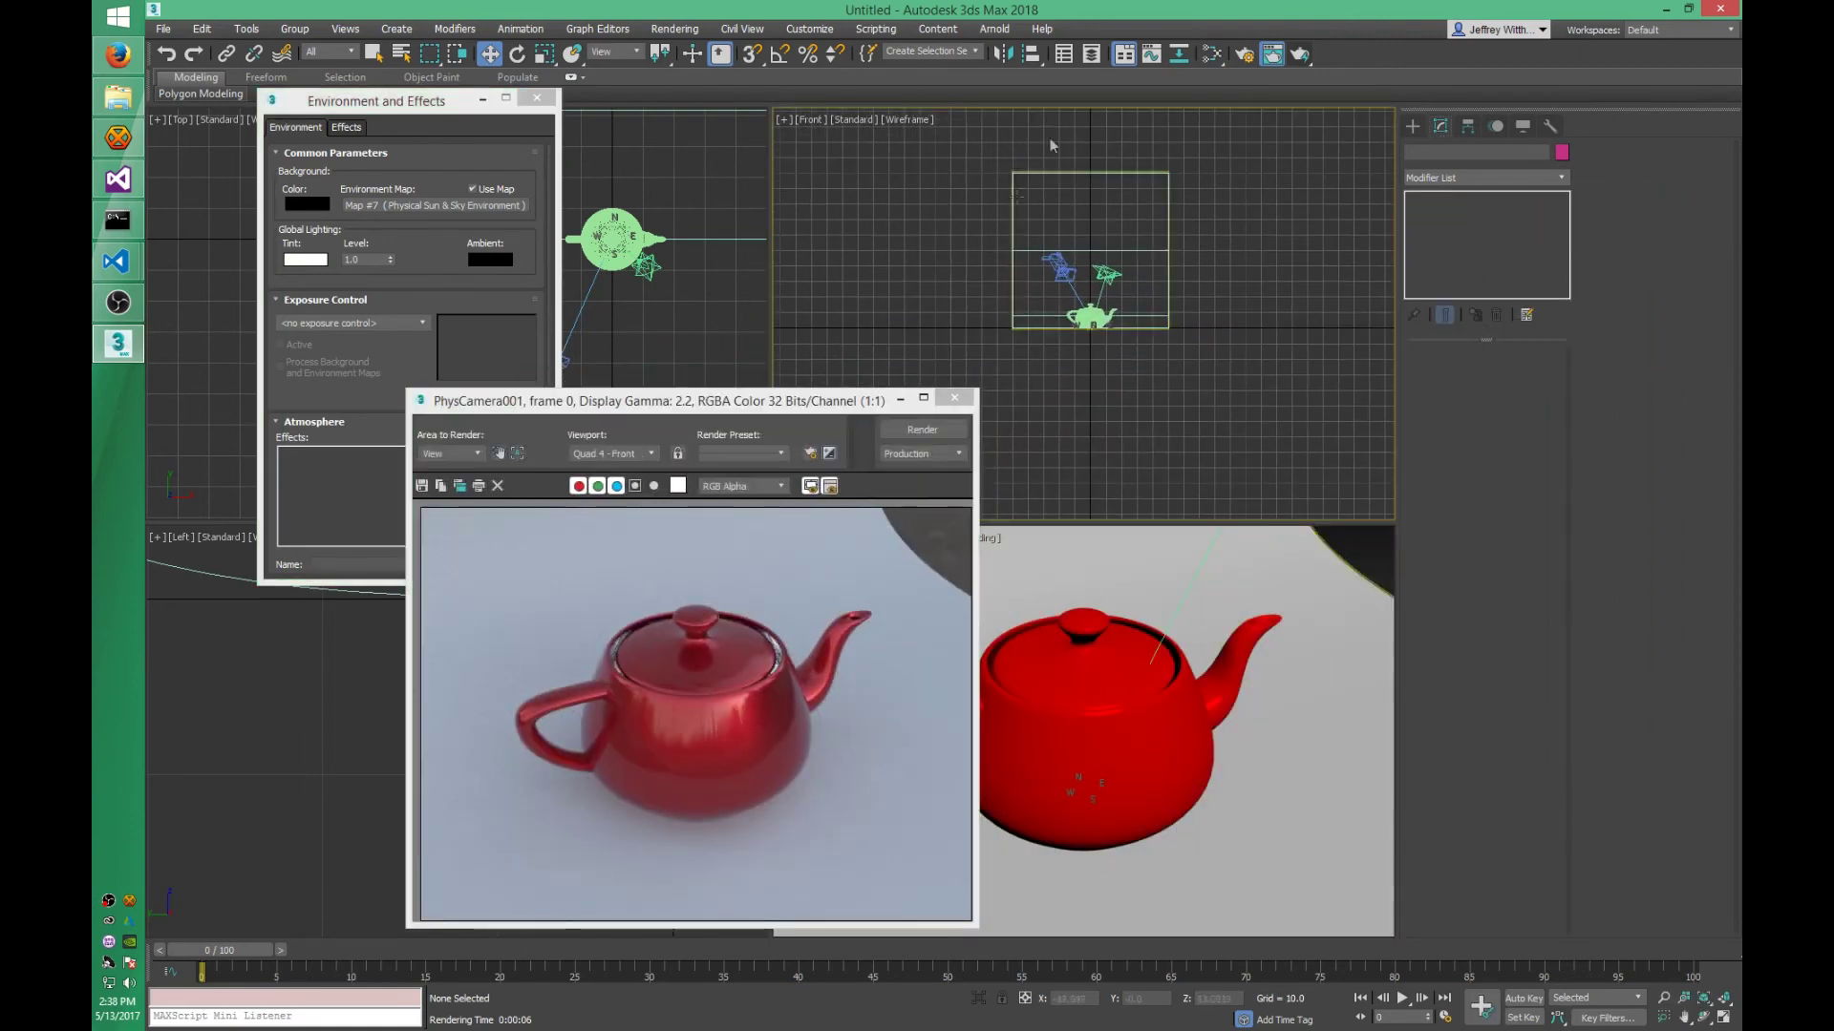
left_click(1063, 55)
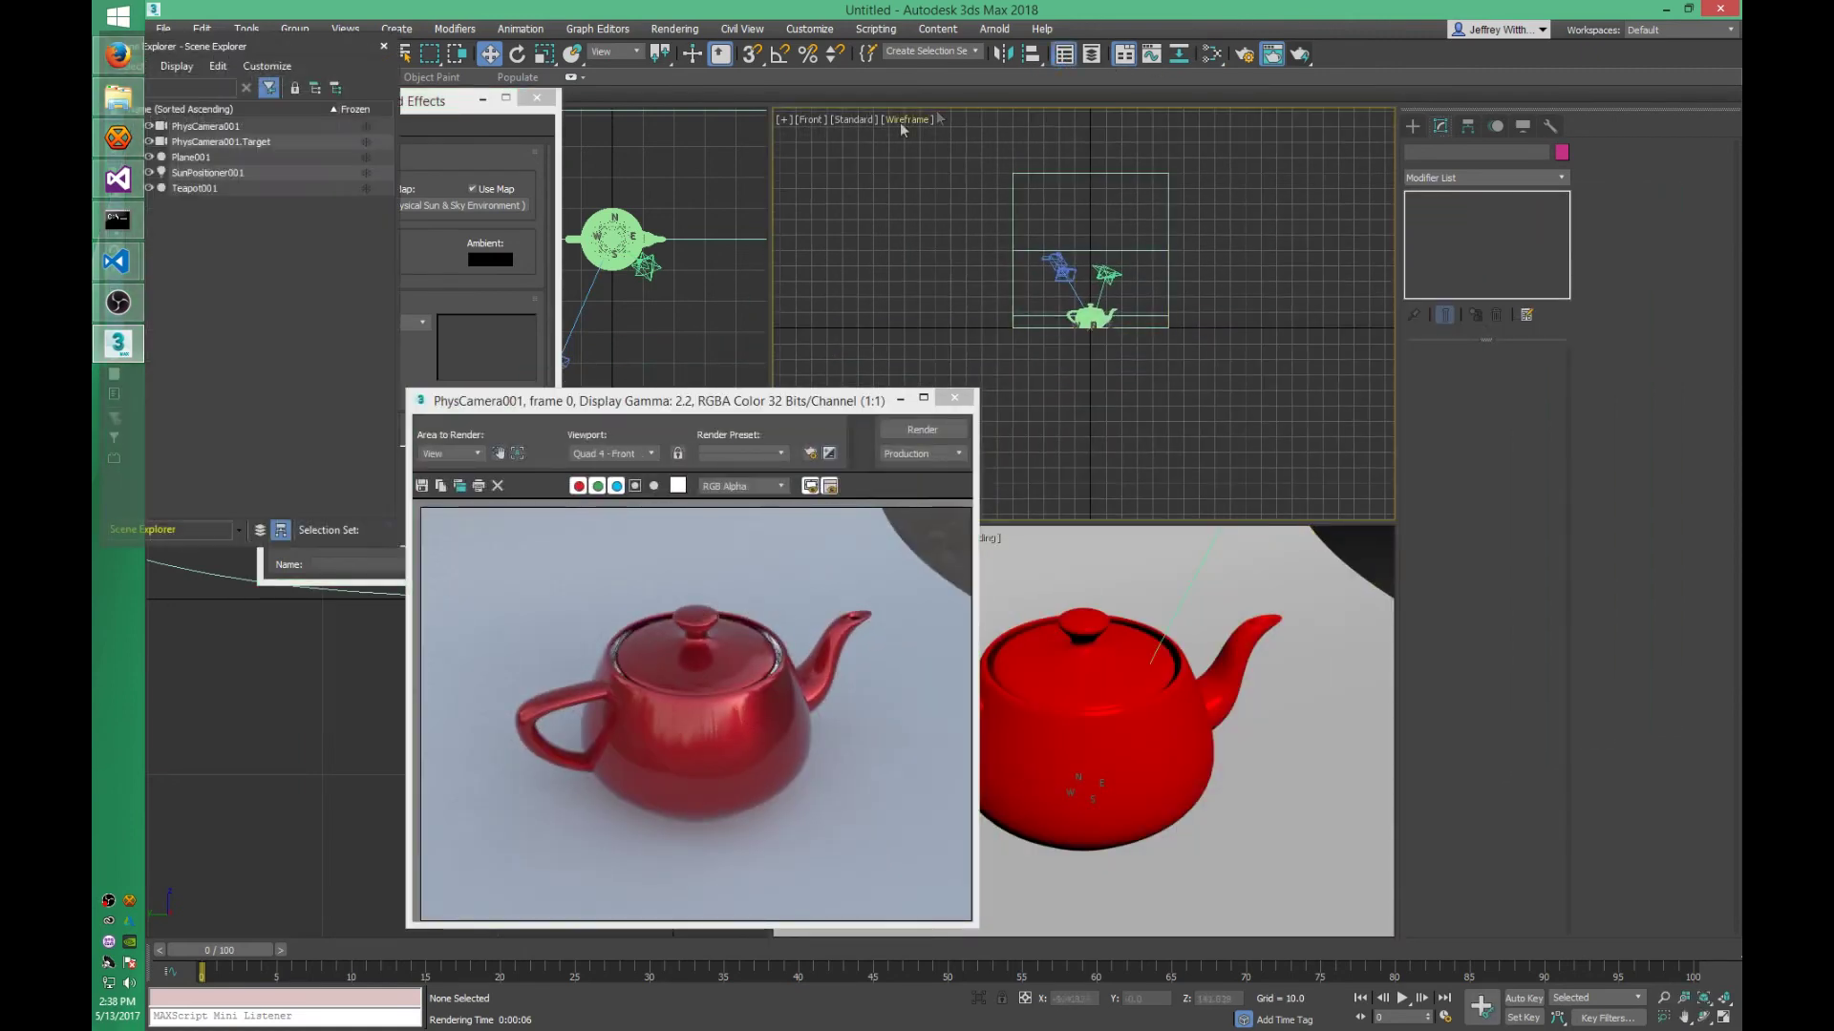
left_click_drag(346, 56, 702, 151)
left_click(564, 268)
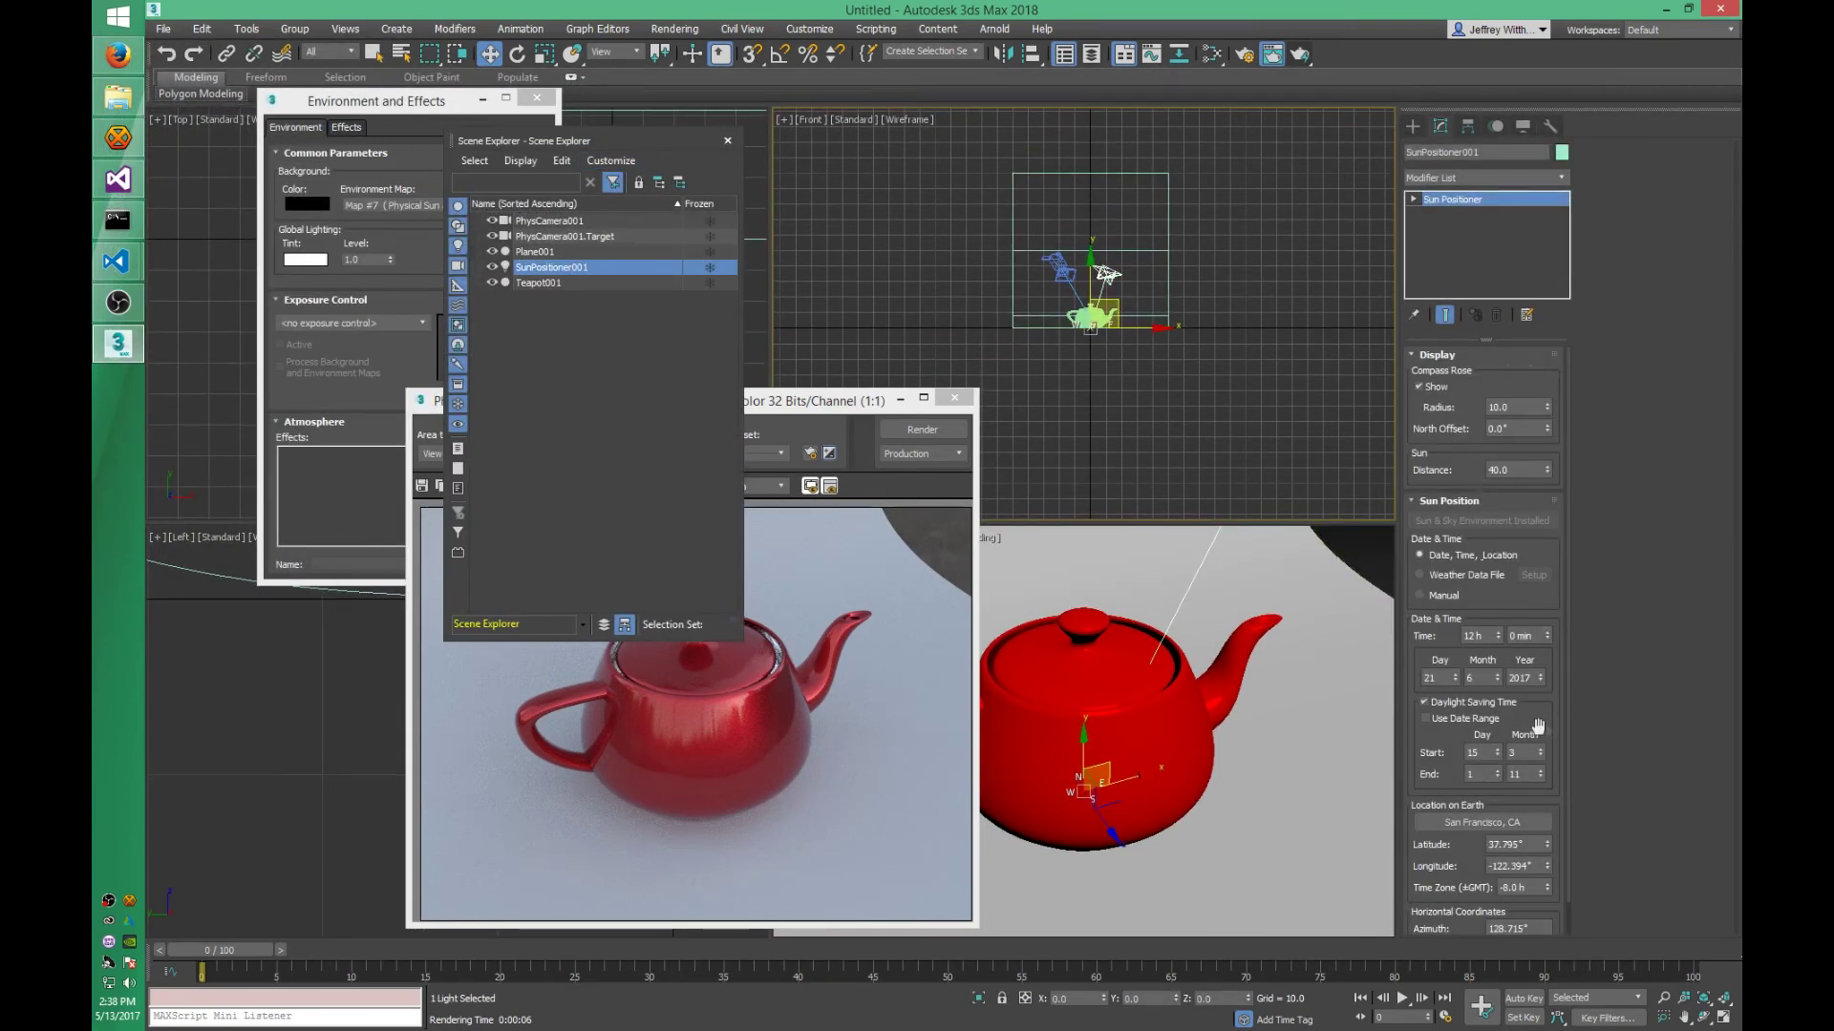
scroll(1505, 569, "down", 1)
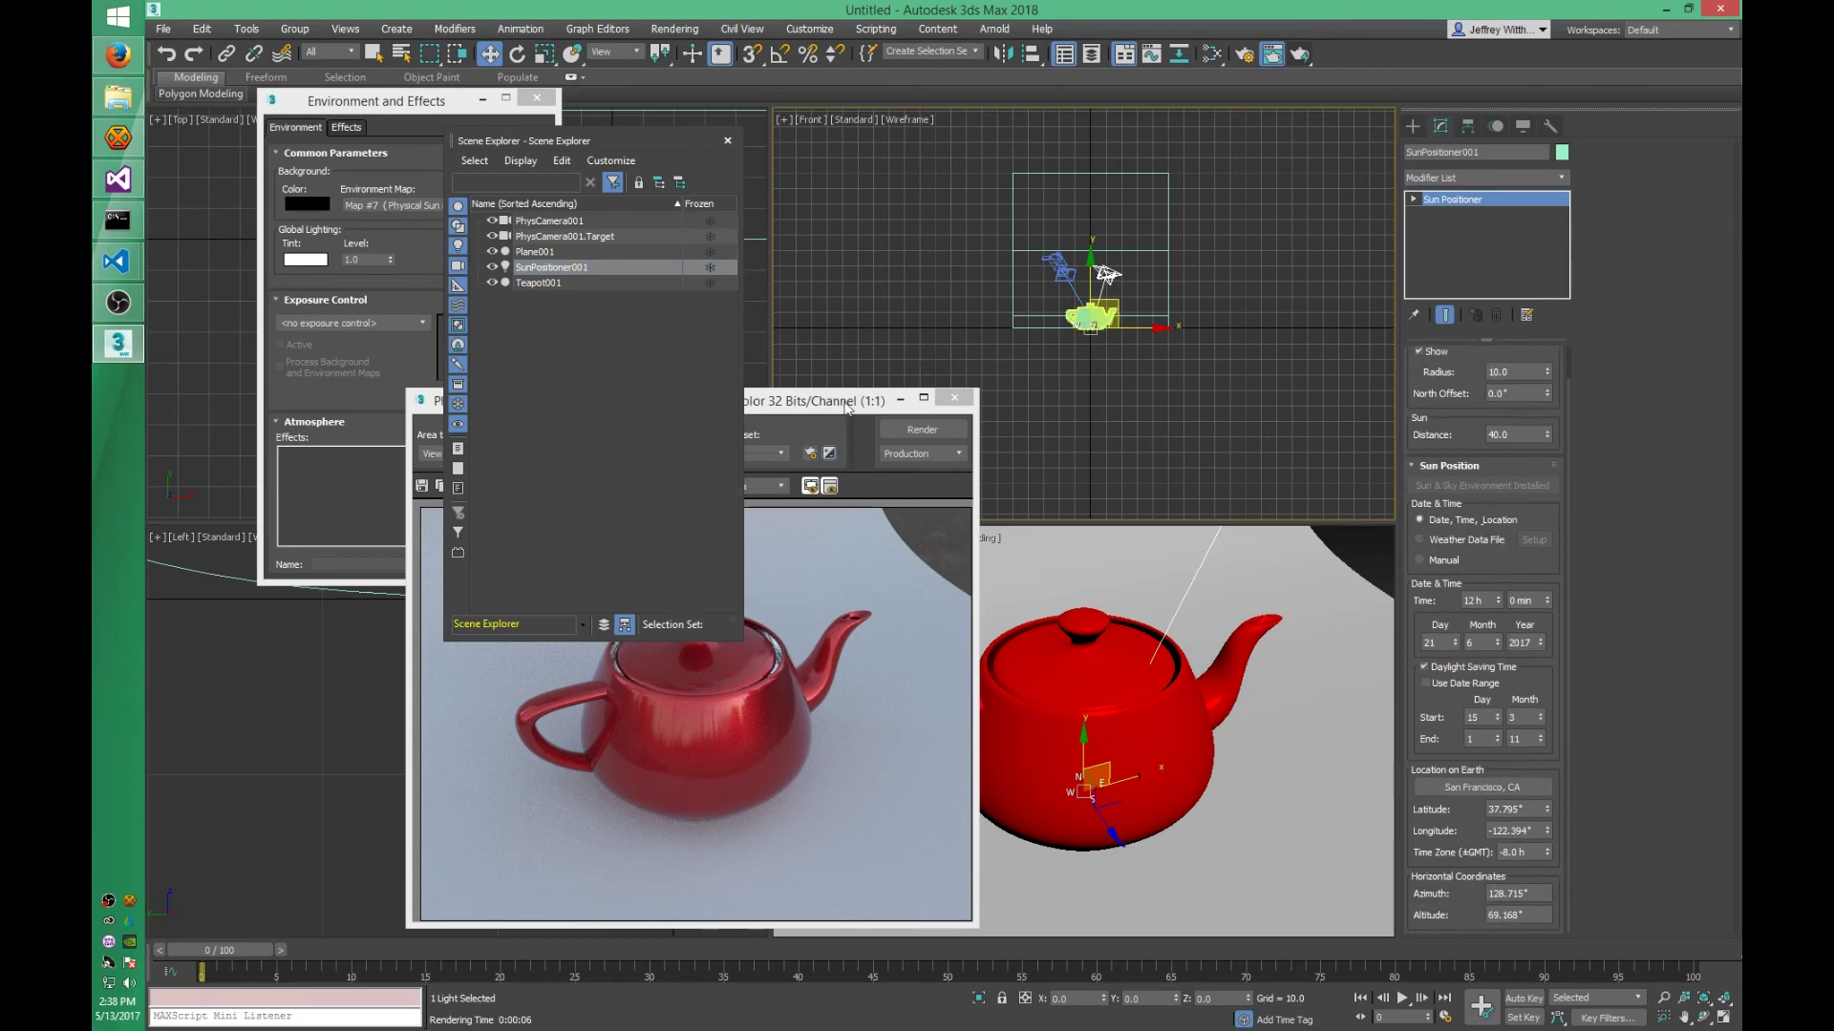
left_click(954, 398)
left_click(536, 97)
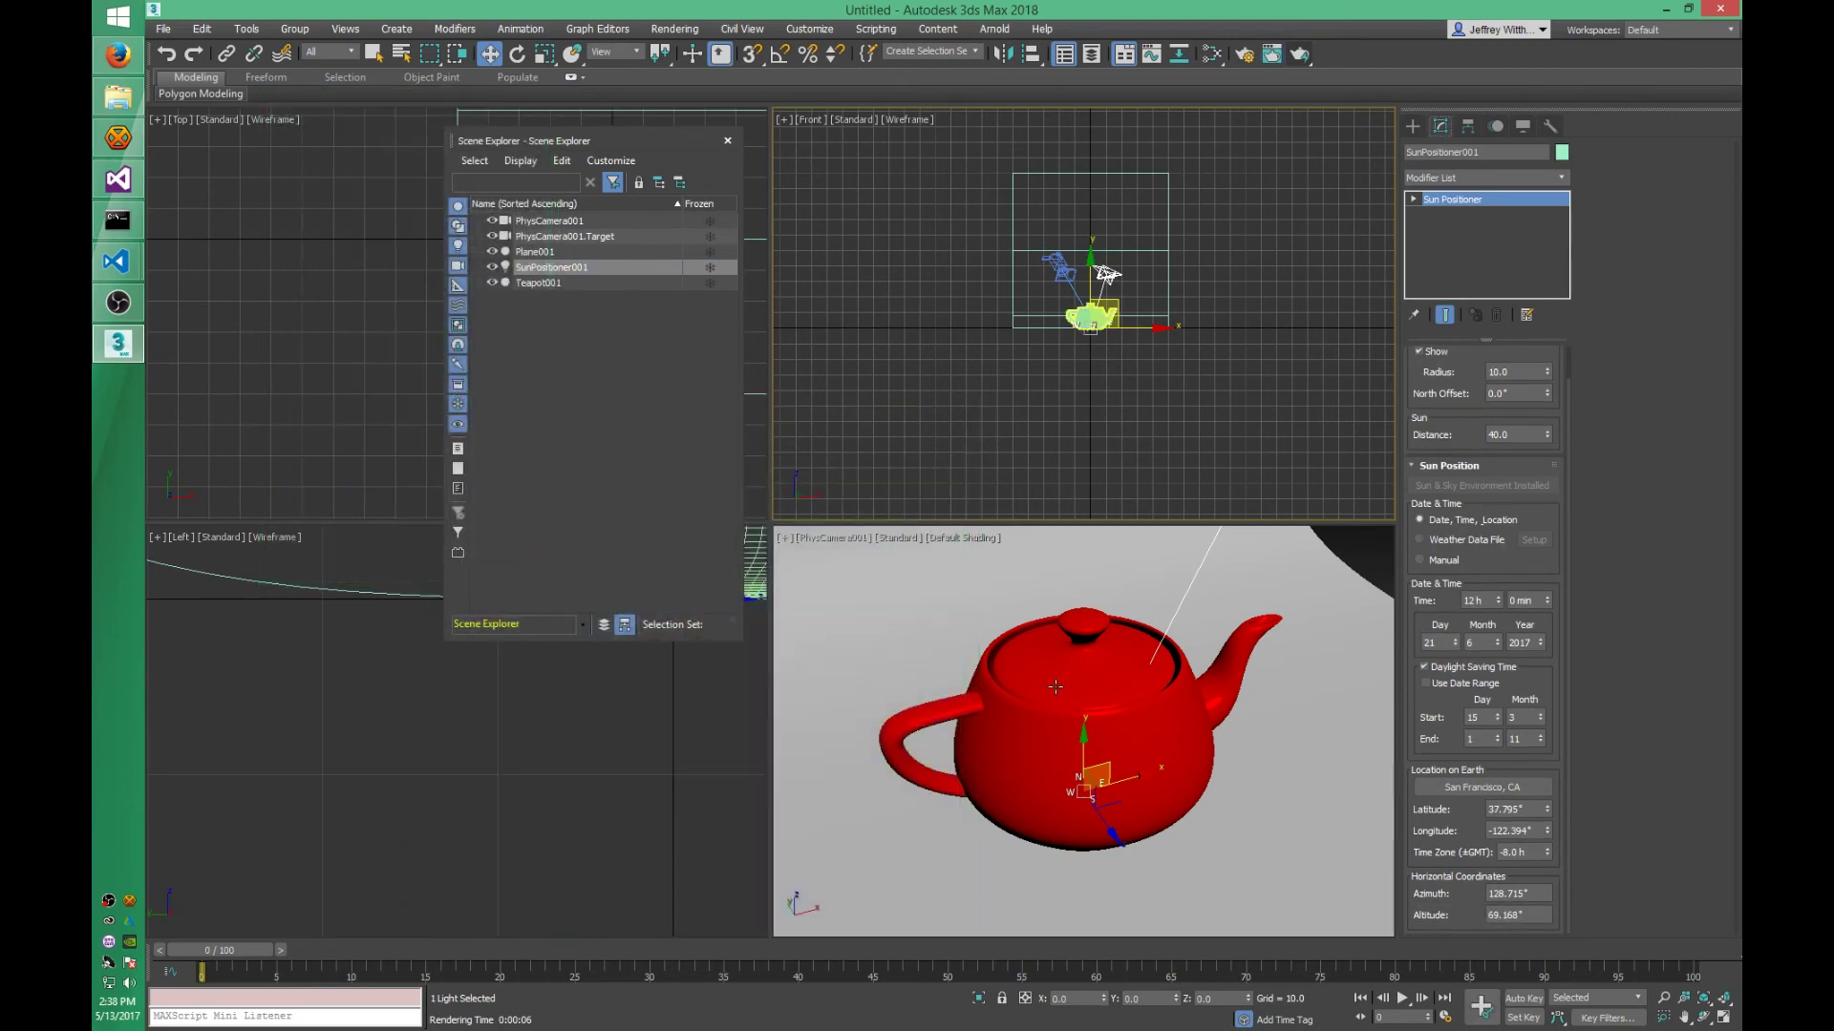
- Switch the camera viewport to a perspective view that shows the teapot, curved backdrop and sun widget together
right_click(1101, 715)
key("p")
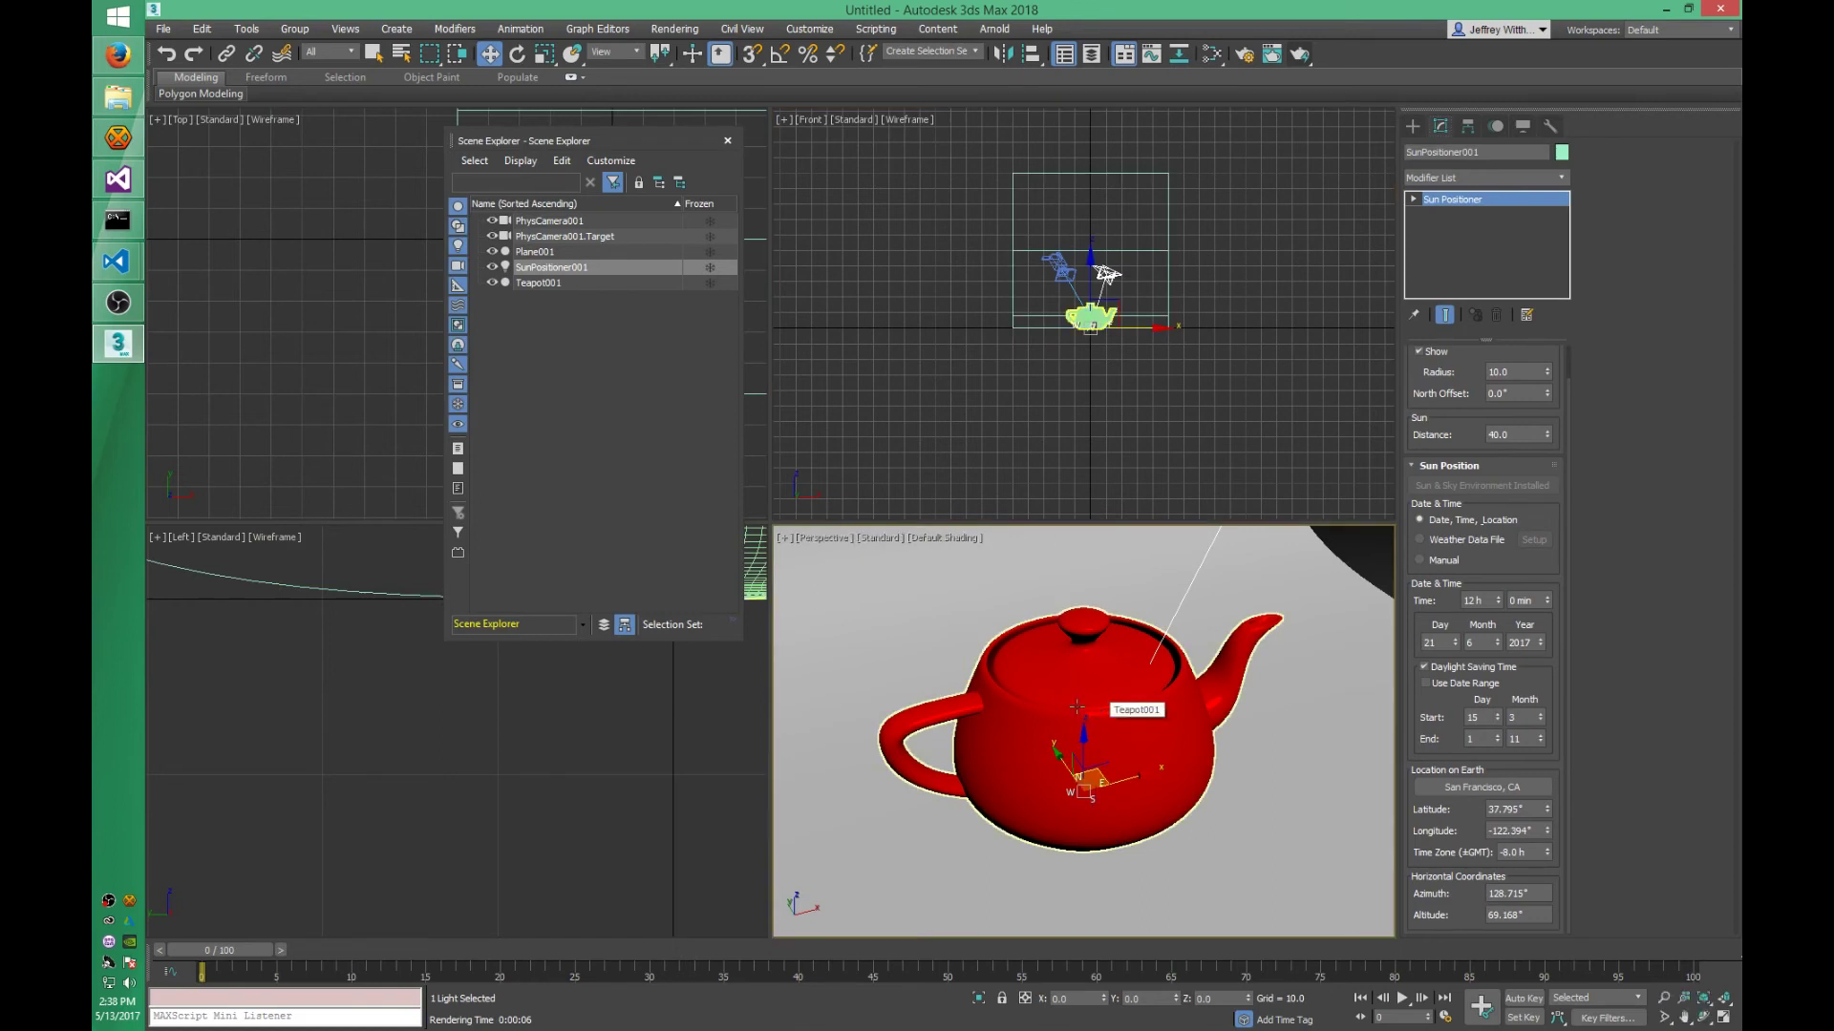
left_click(1040, 719)
scroll(1041, 719, "down", 5)
middle_click_drag(1041, 719, 1126, 715, "alt")
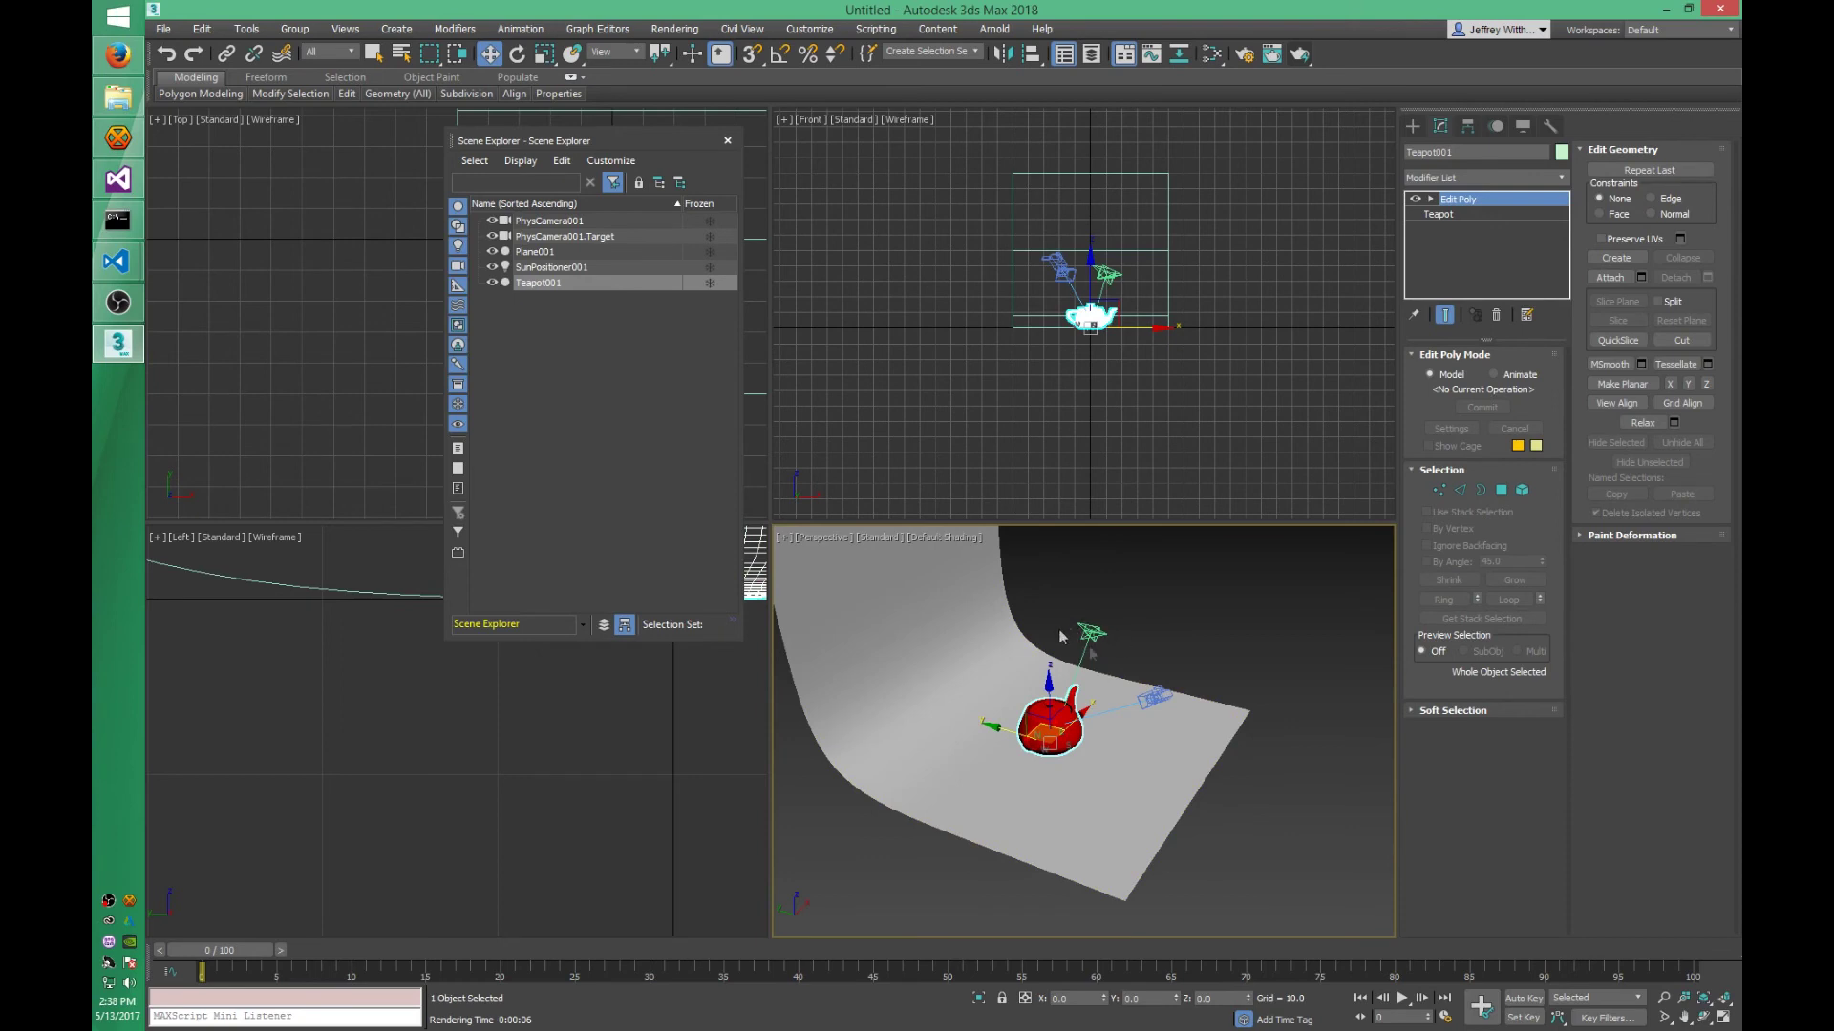
- Switch SunPositioner001 to manual positioning and set the sun's azimuth to 160.642°
left_click(581, 269)
left_click(1440, 598)
scroll(1466, 659, "down", 1)
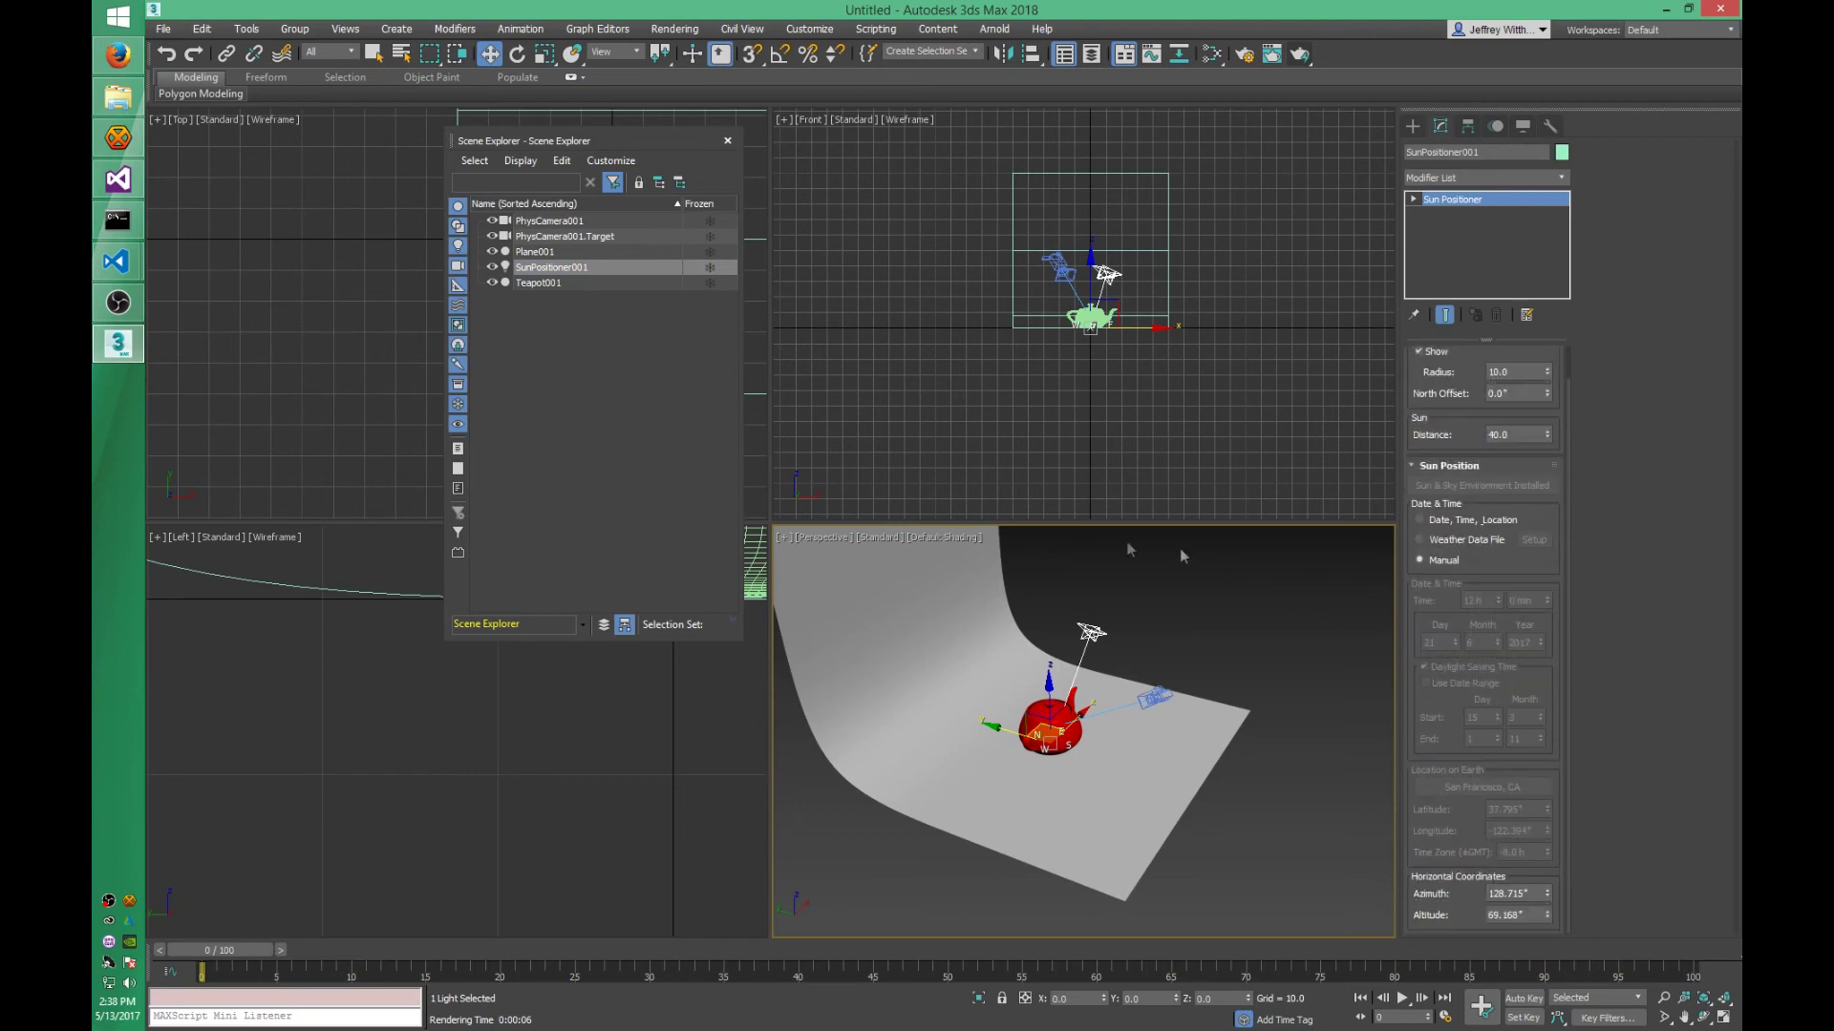
left_click_drag(525, 142, 410, 469)
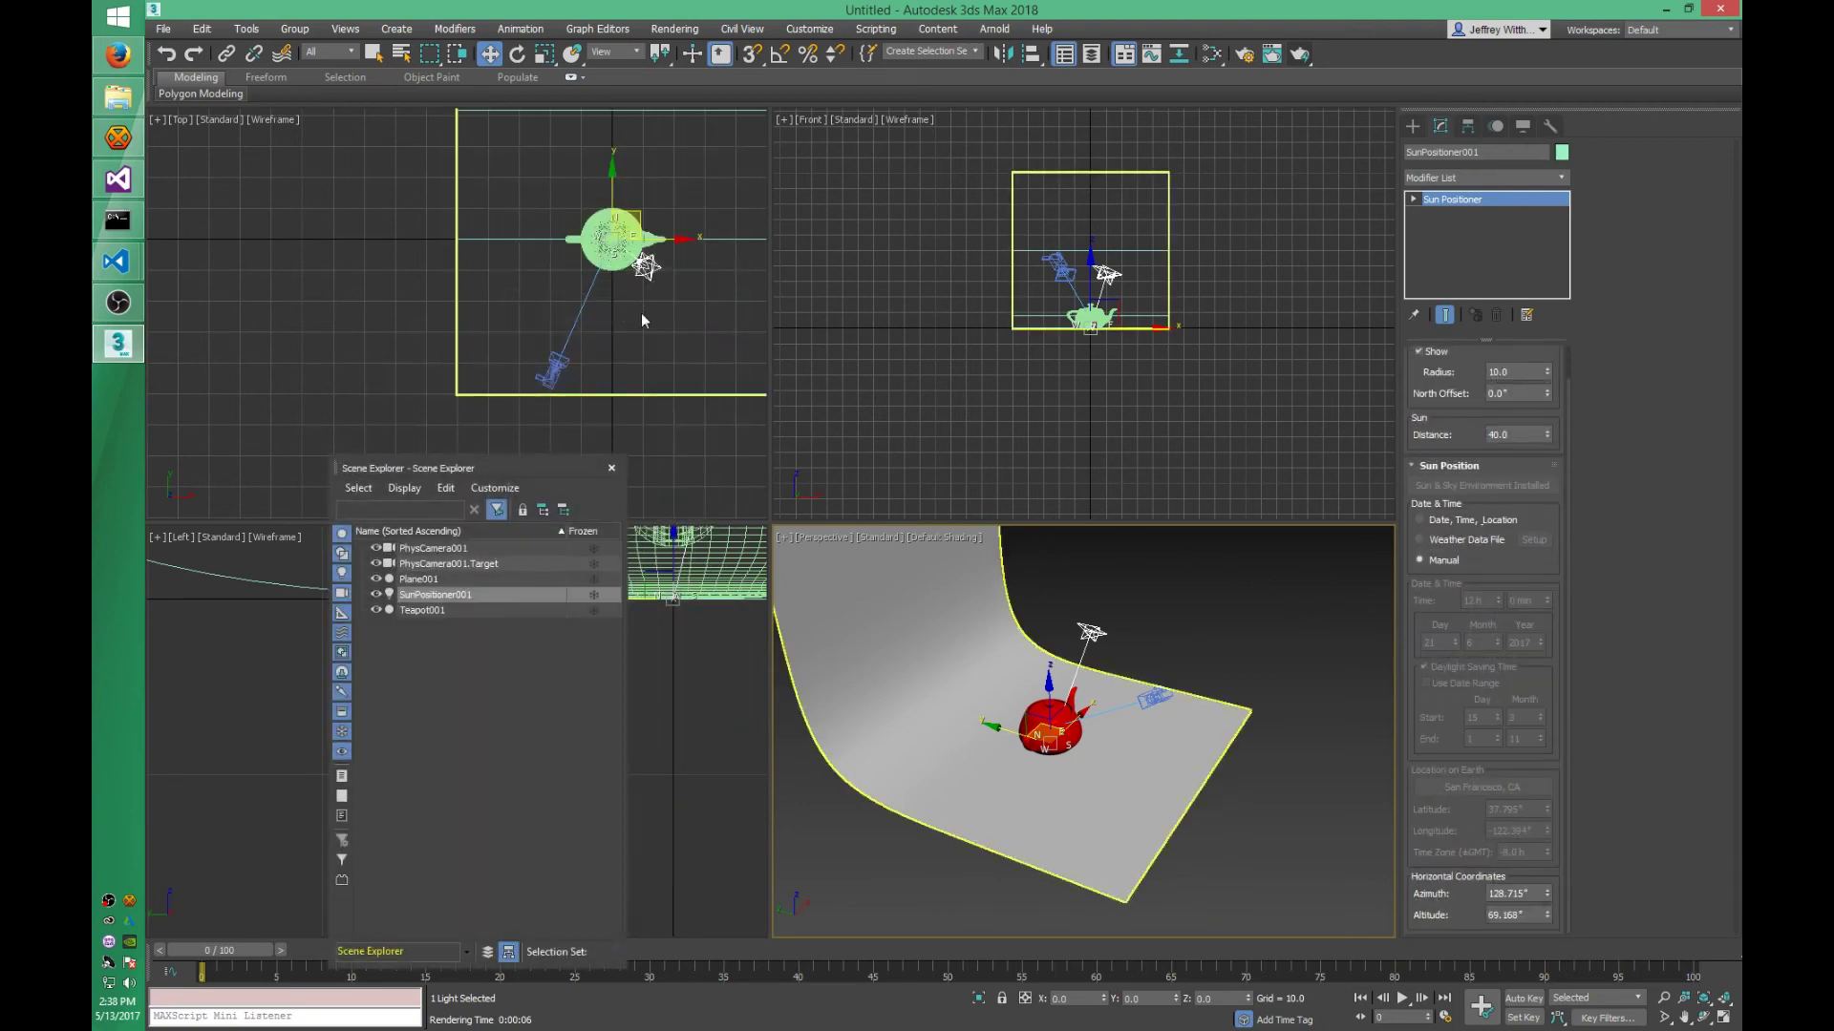
left_click_drag(1549, 902, 1556, 880)
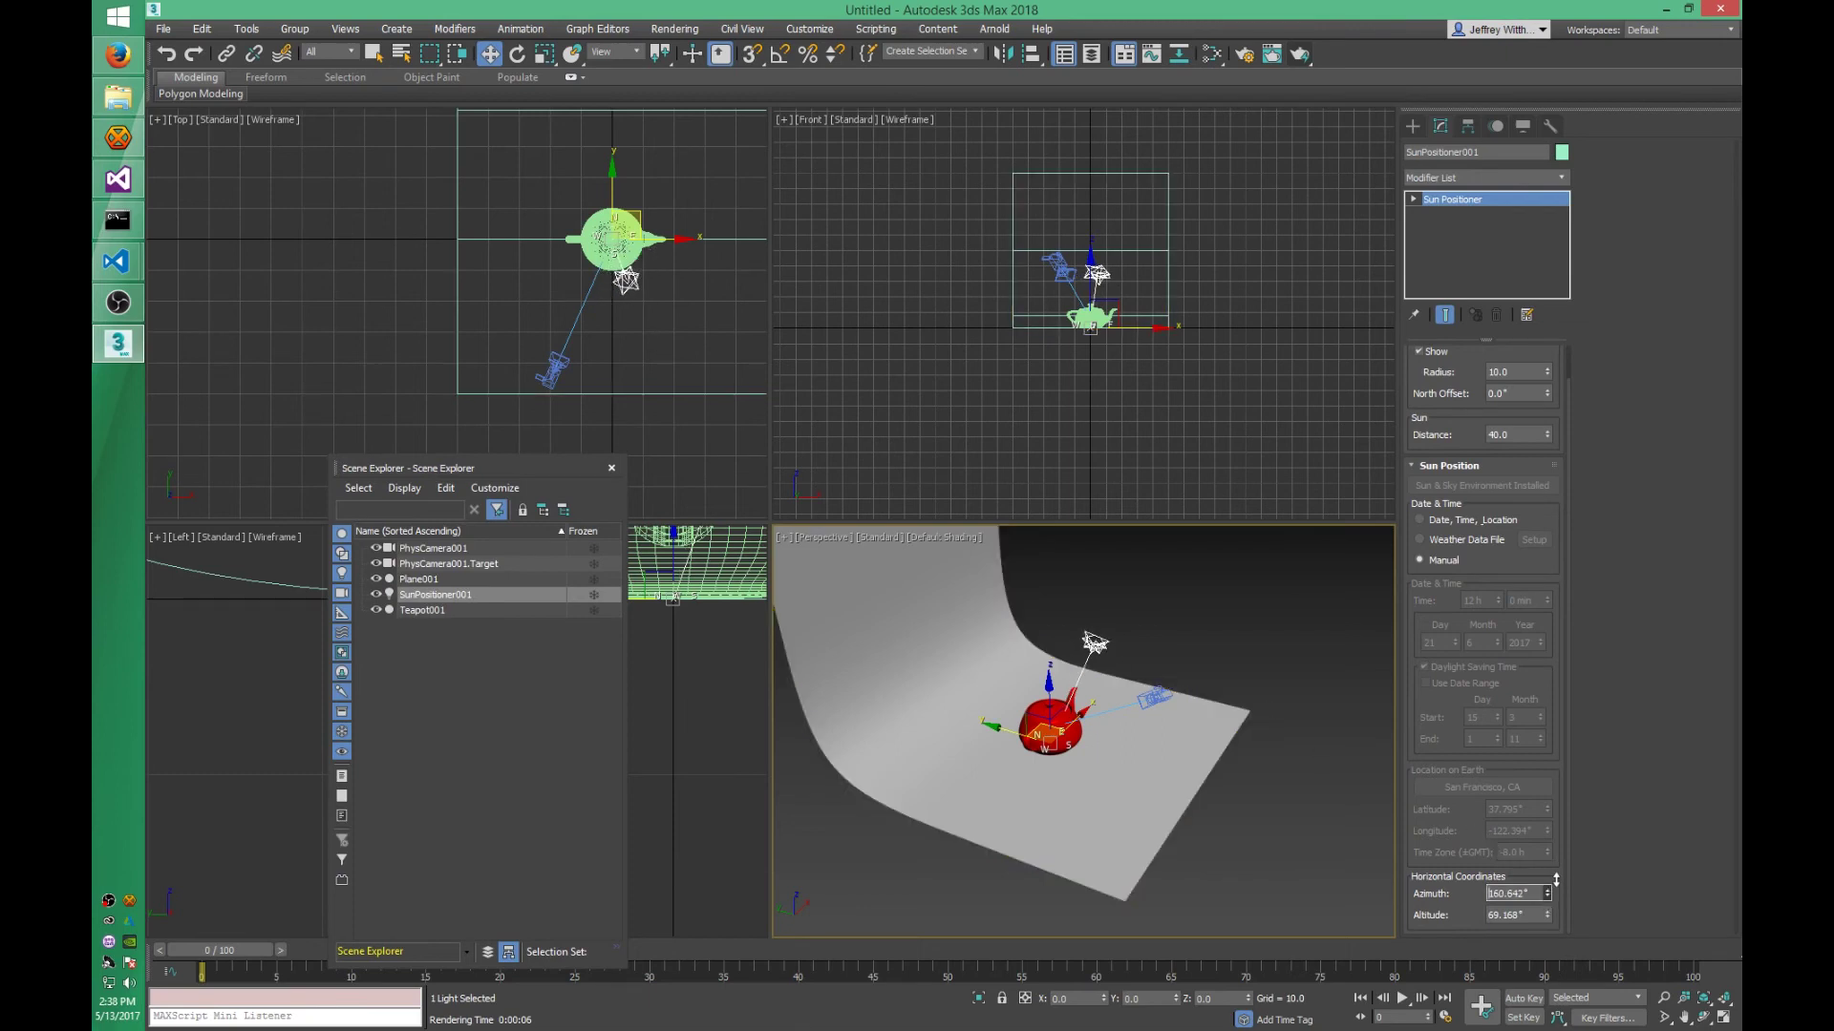
- Lower the sun's altitude to 55° after trying 60°
key("Tab")
type("60")
key("Return")
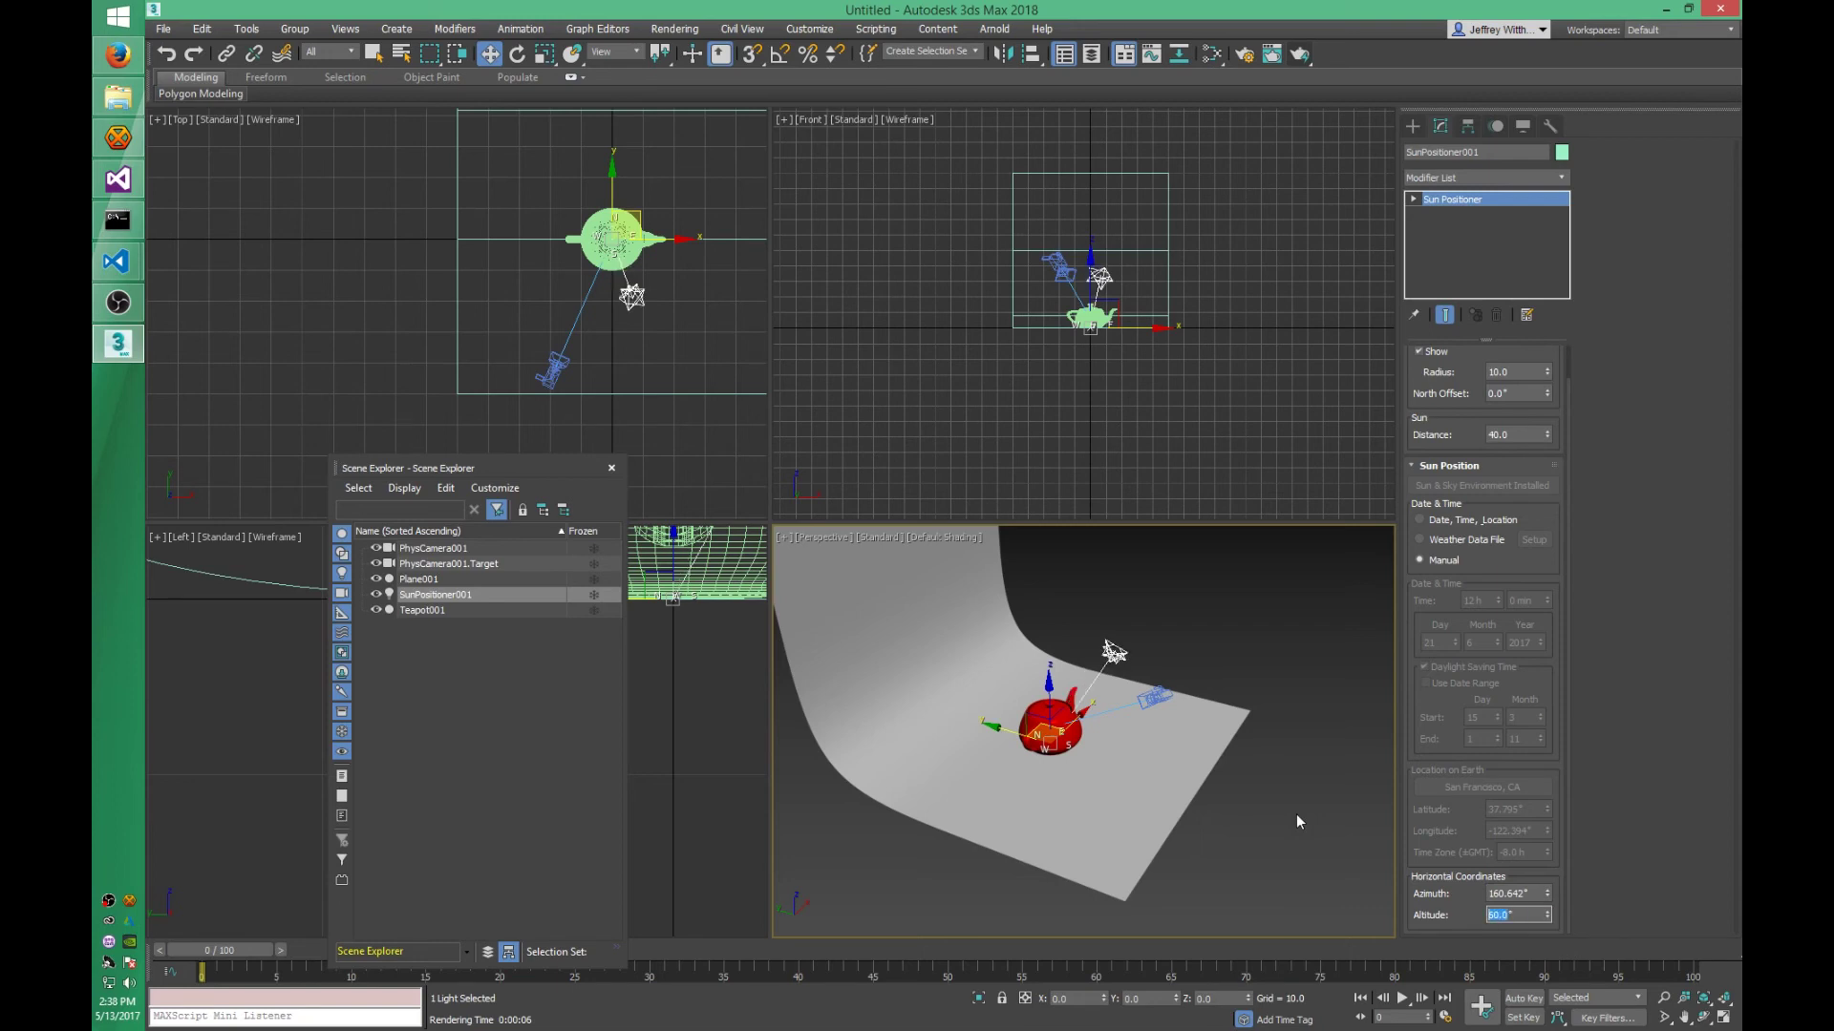
type("55")
key("Return")
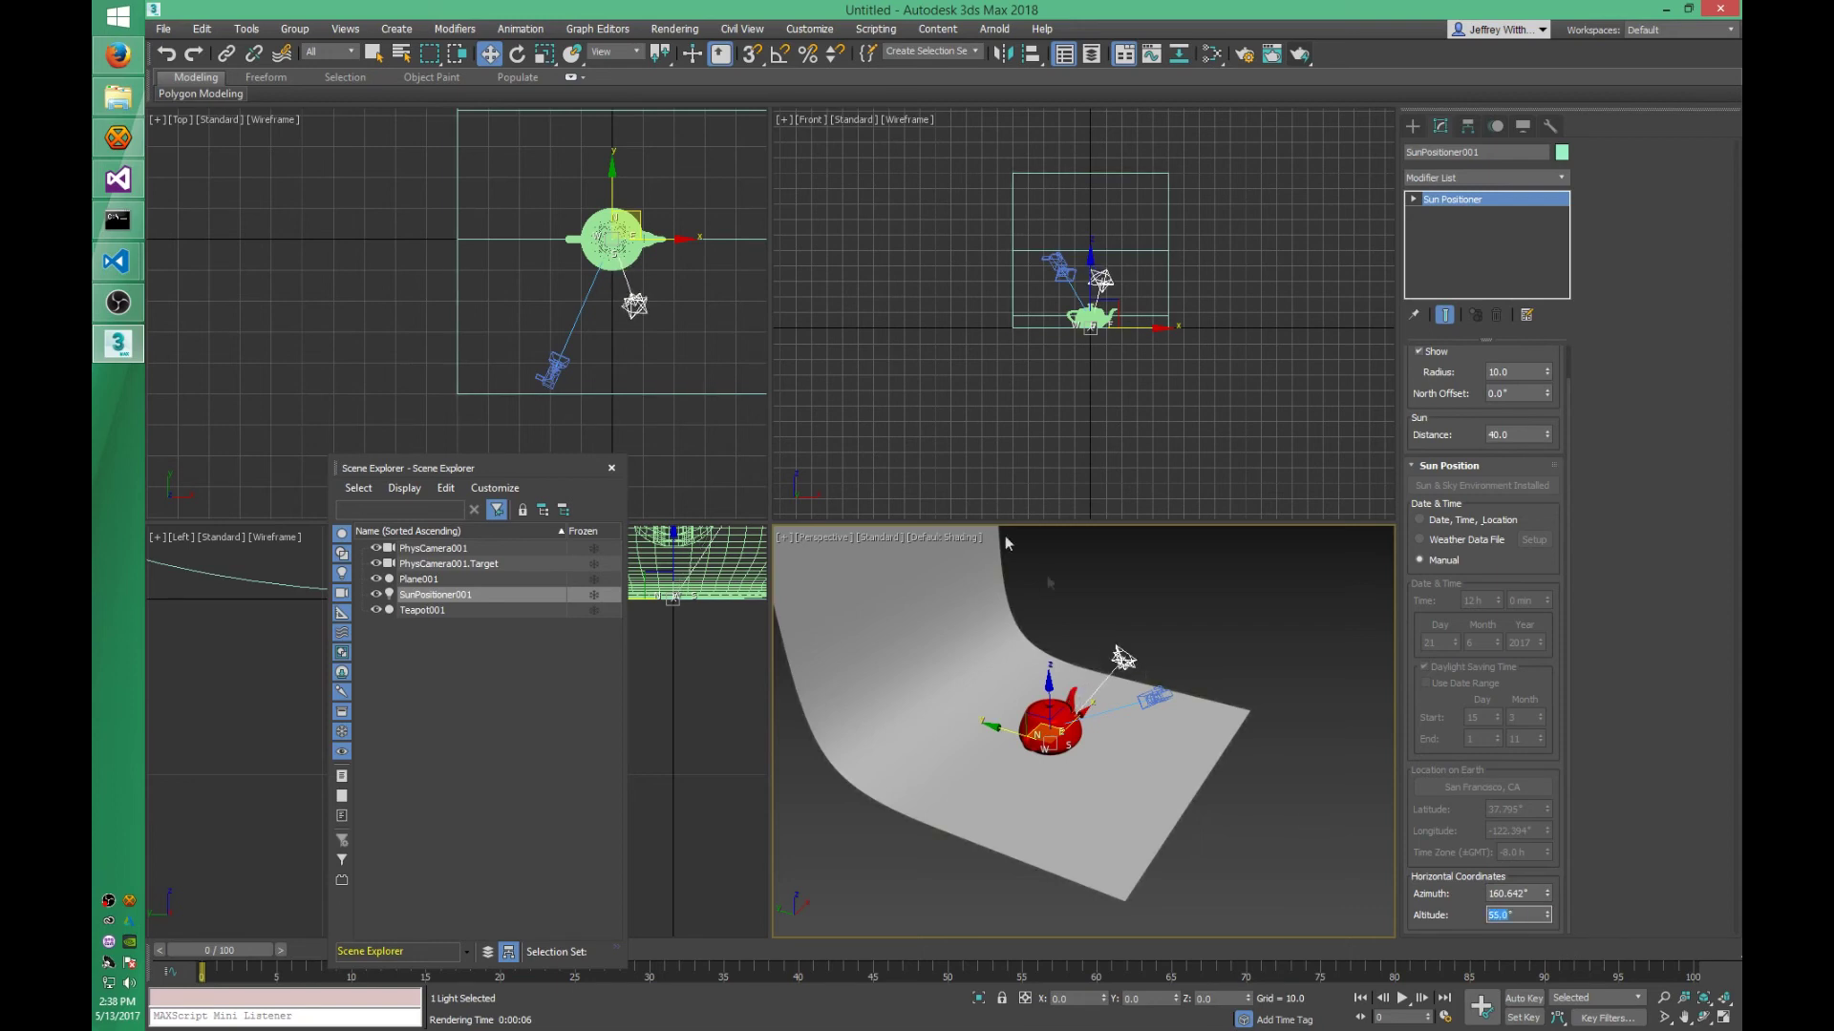
- Close the Scene Explorer, return the perspective viewport to PhysCamera001, and render the teapot scene
left_click_drag(513, 466, 456, 301)
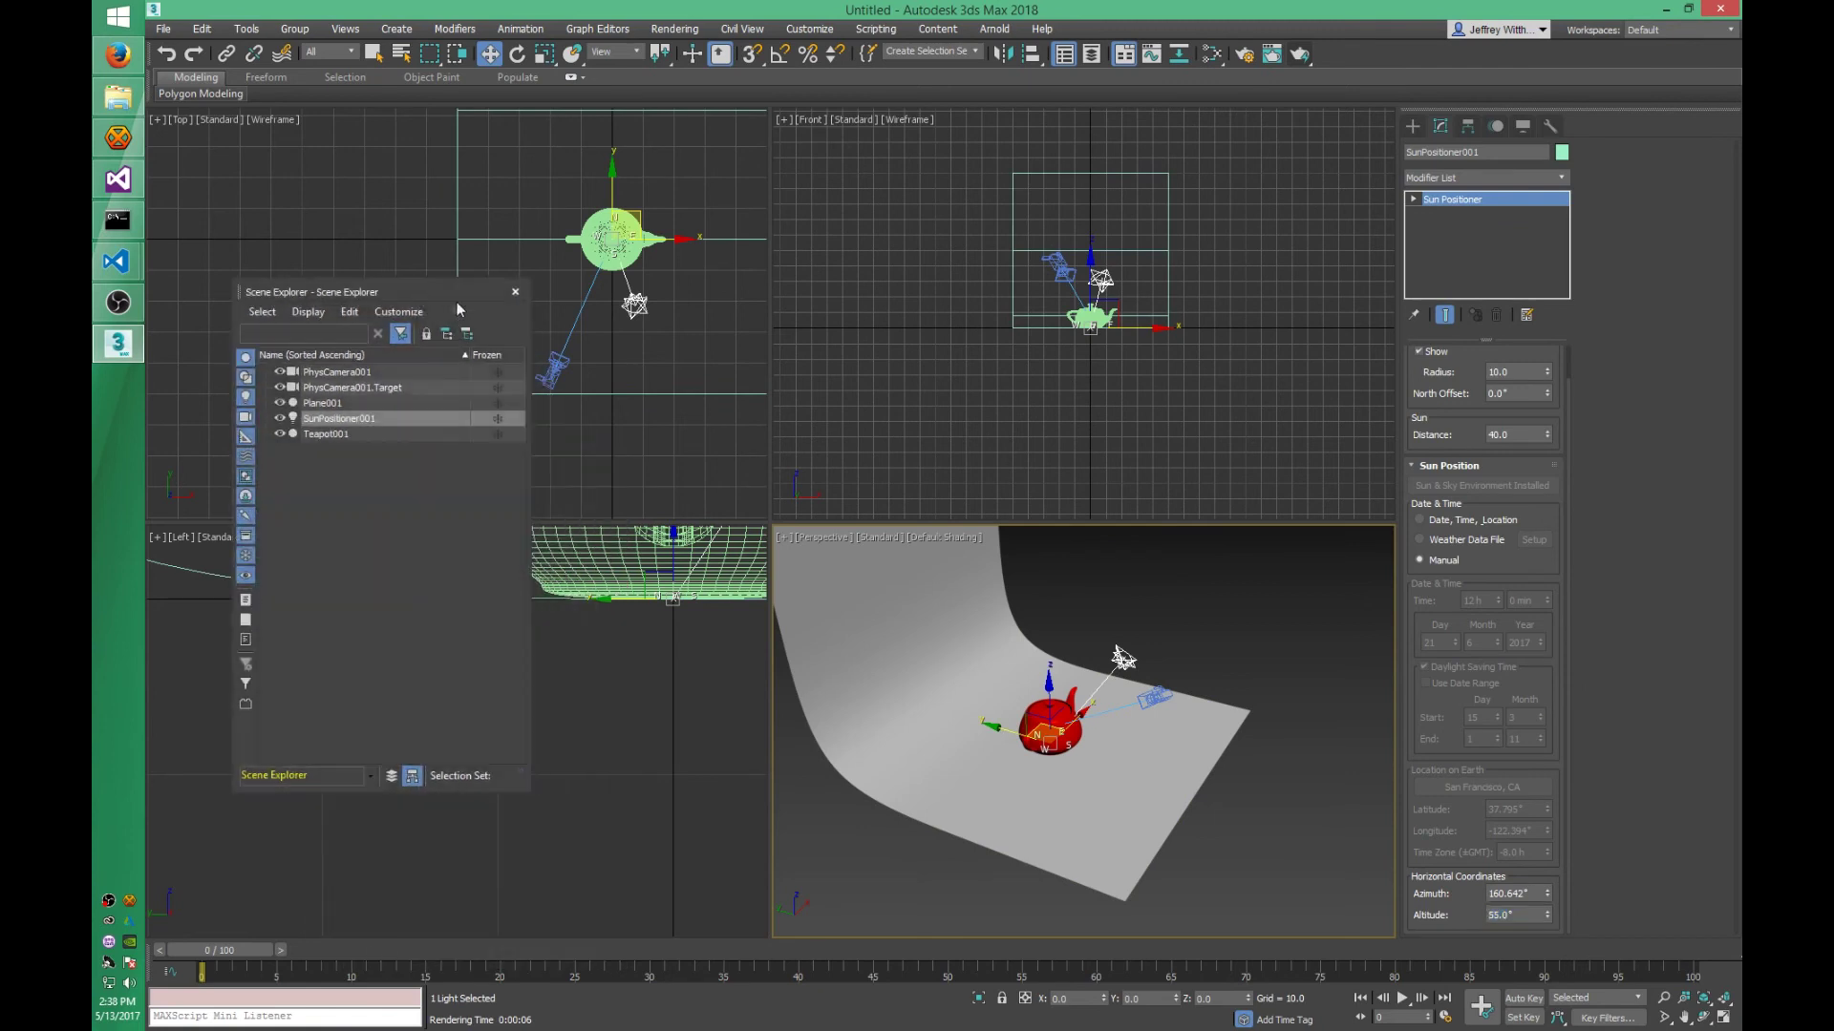
left_click(514, 291)
left_click(860, 583)
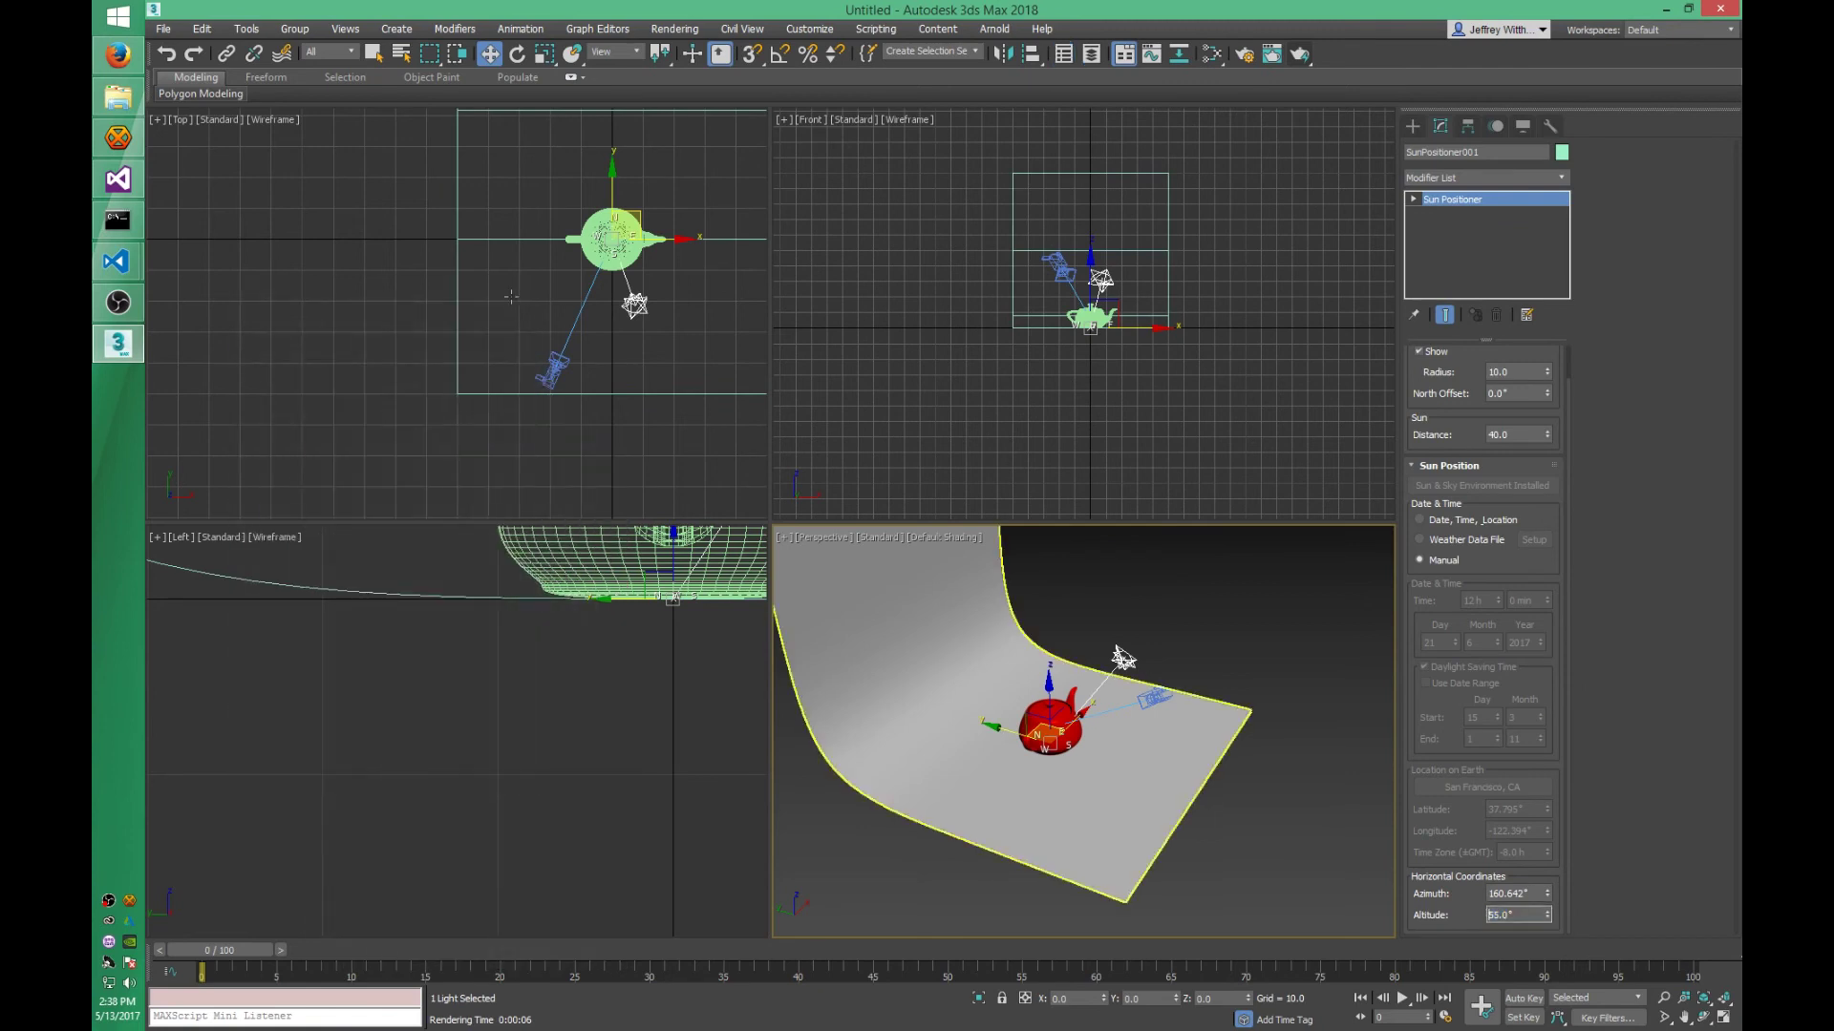
left_click(823, 538)
mouse_move(896, 560)
left_click(1105, 553)
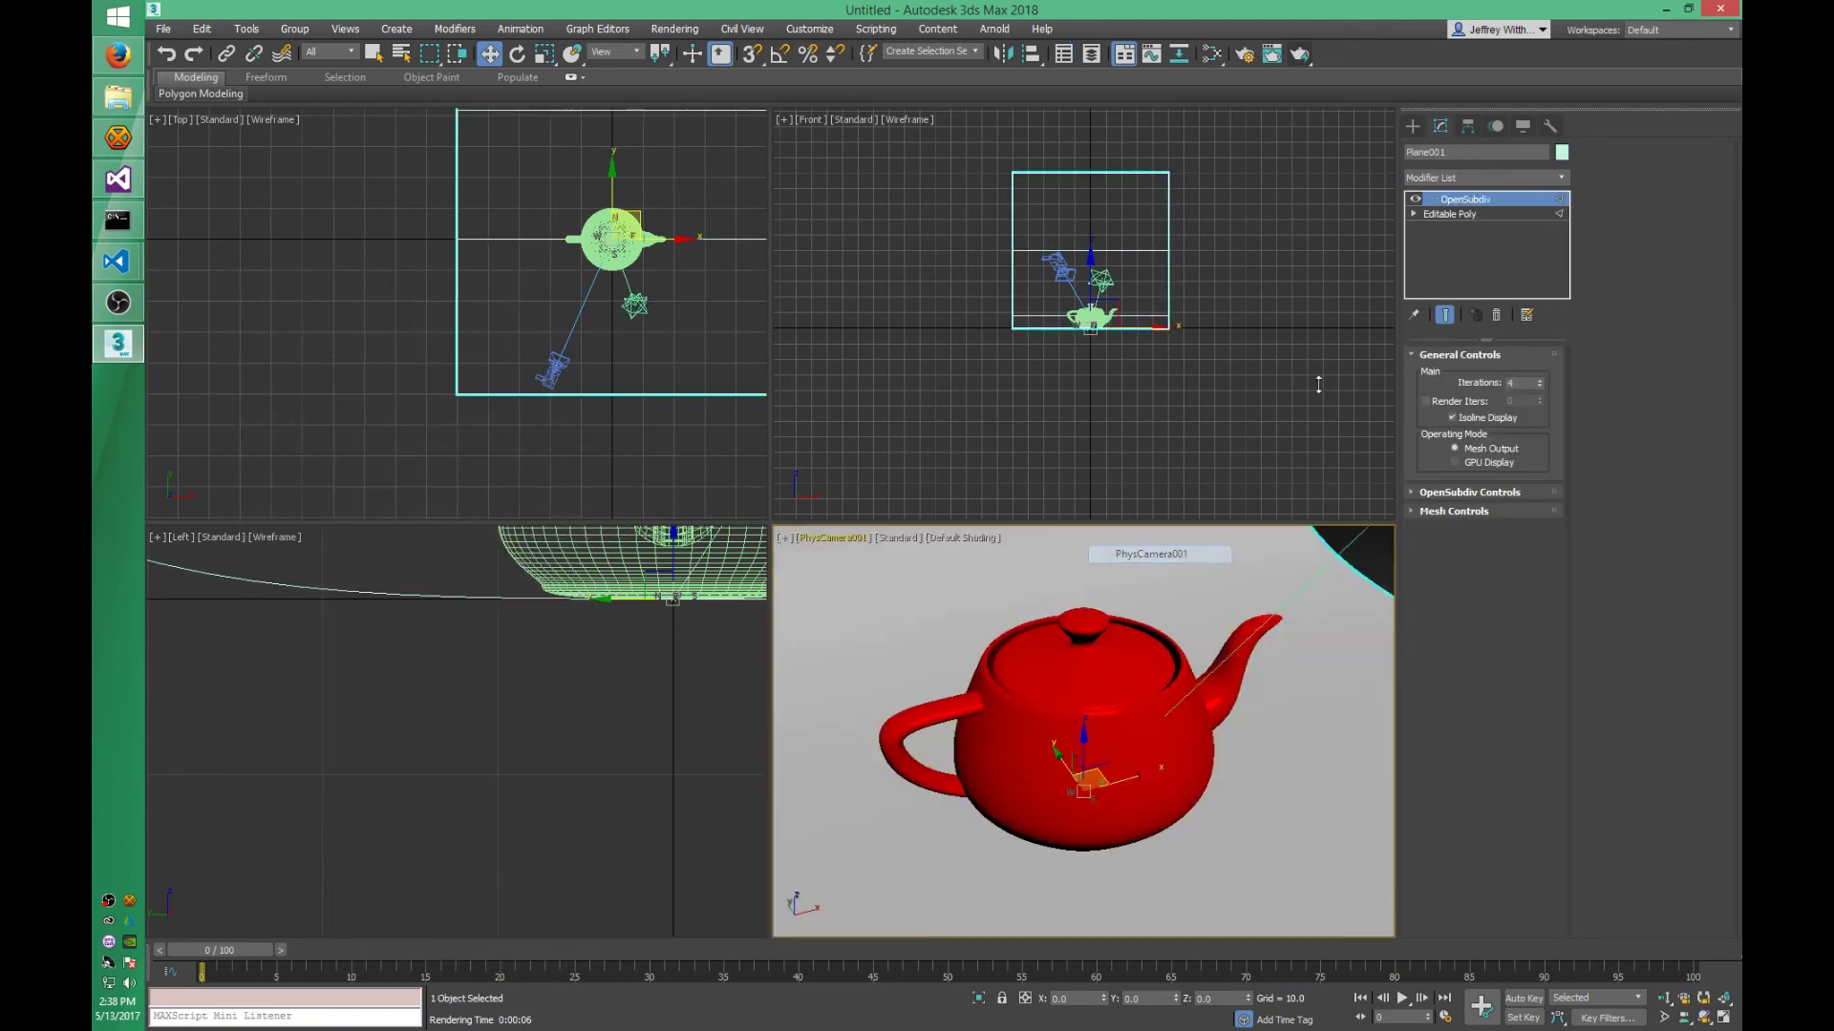
left_click(1300, 53)
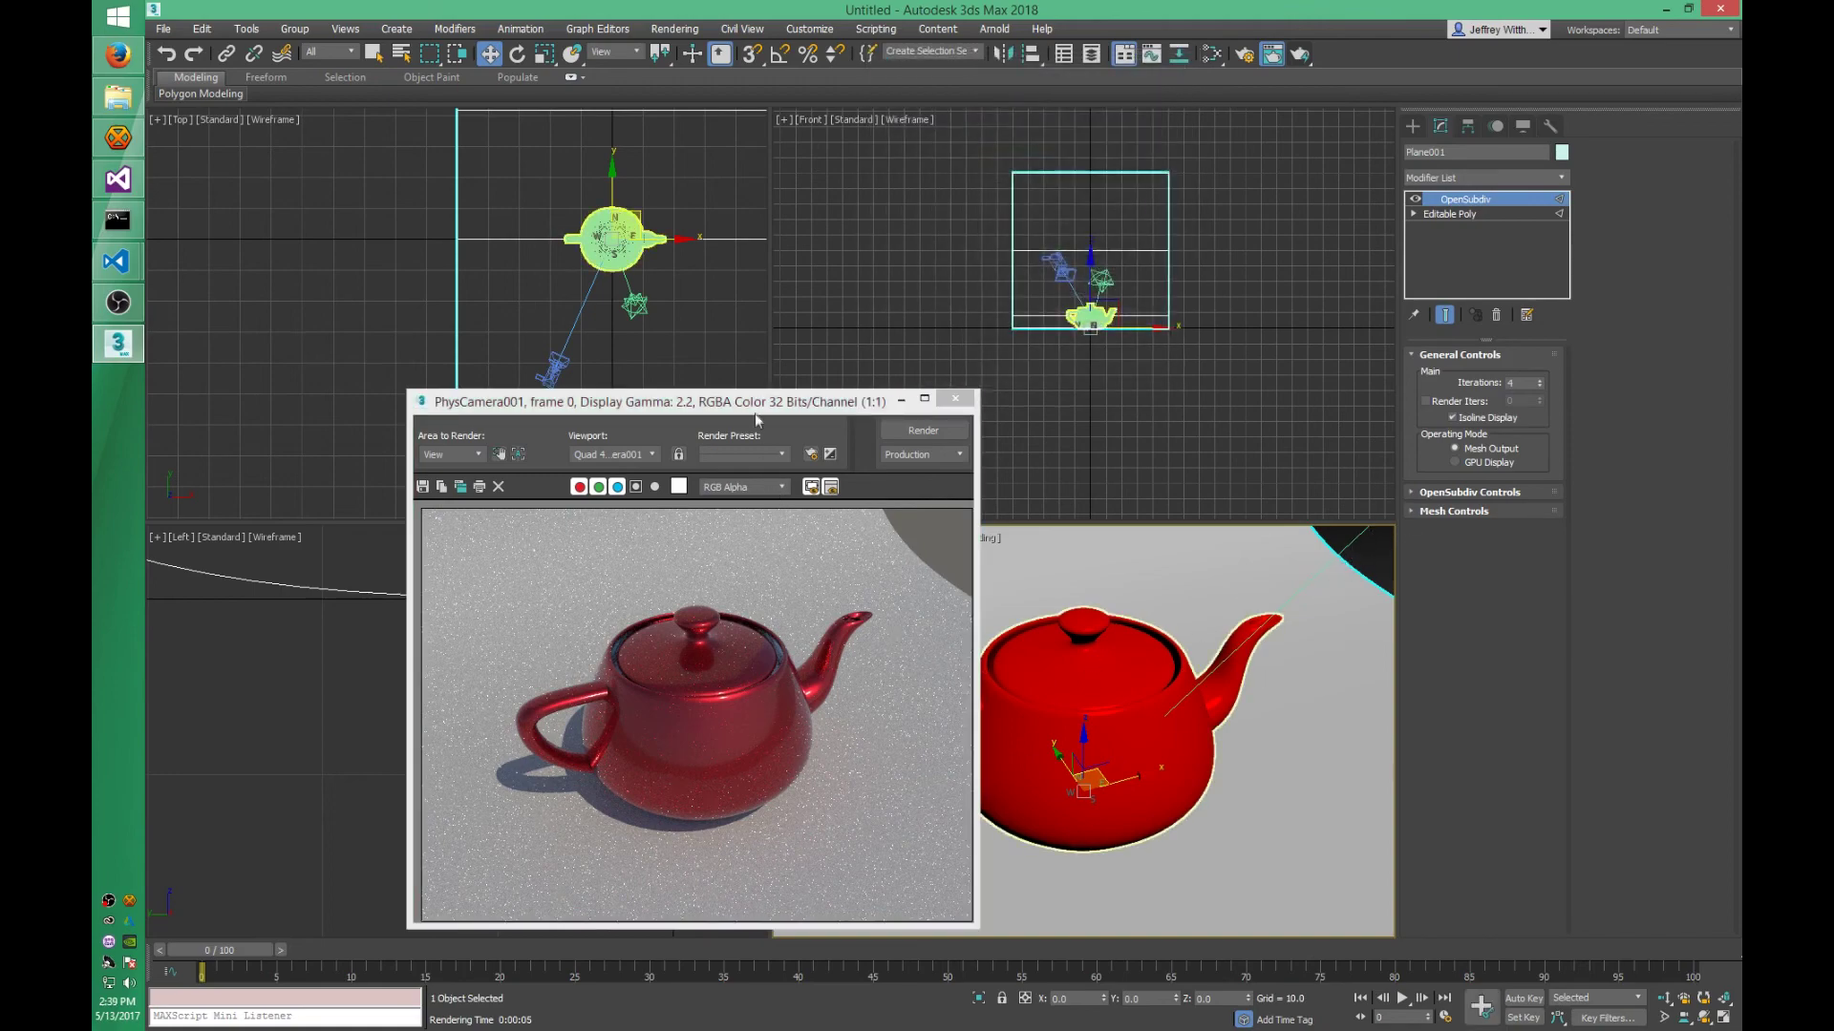
- Clone the rendered frame for comparison, set the copy aside, and close the original render window
left_click_drag(754, 406, 708, 306)
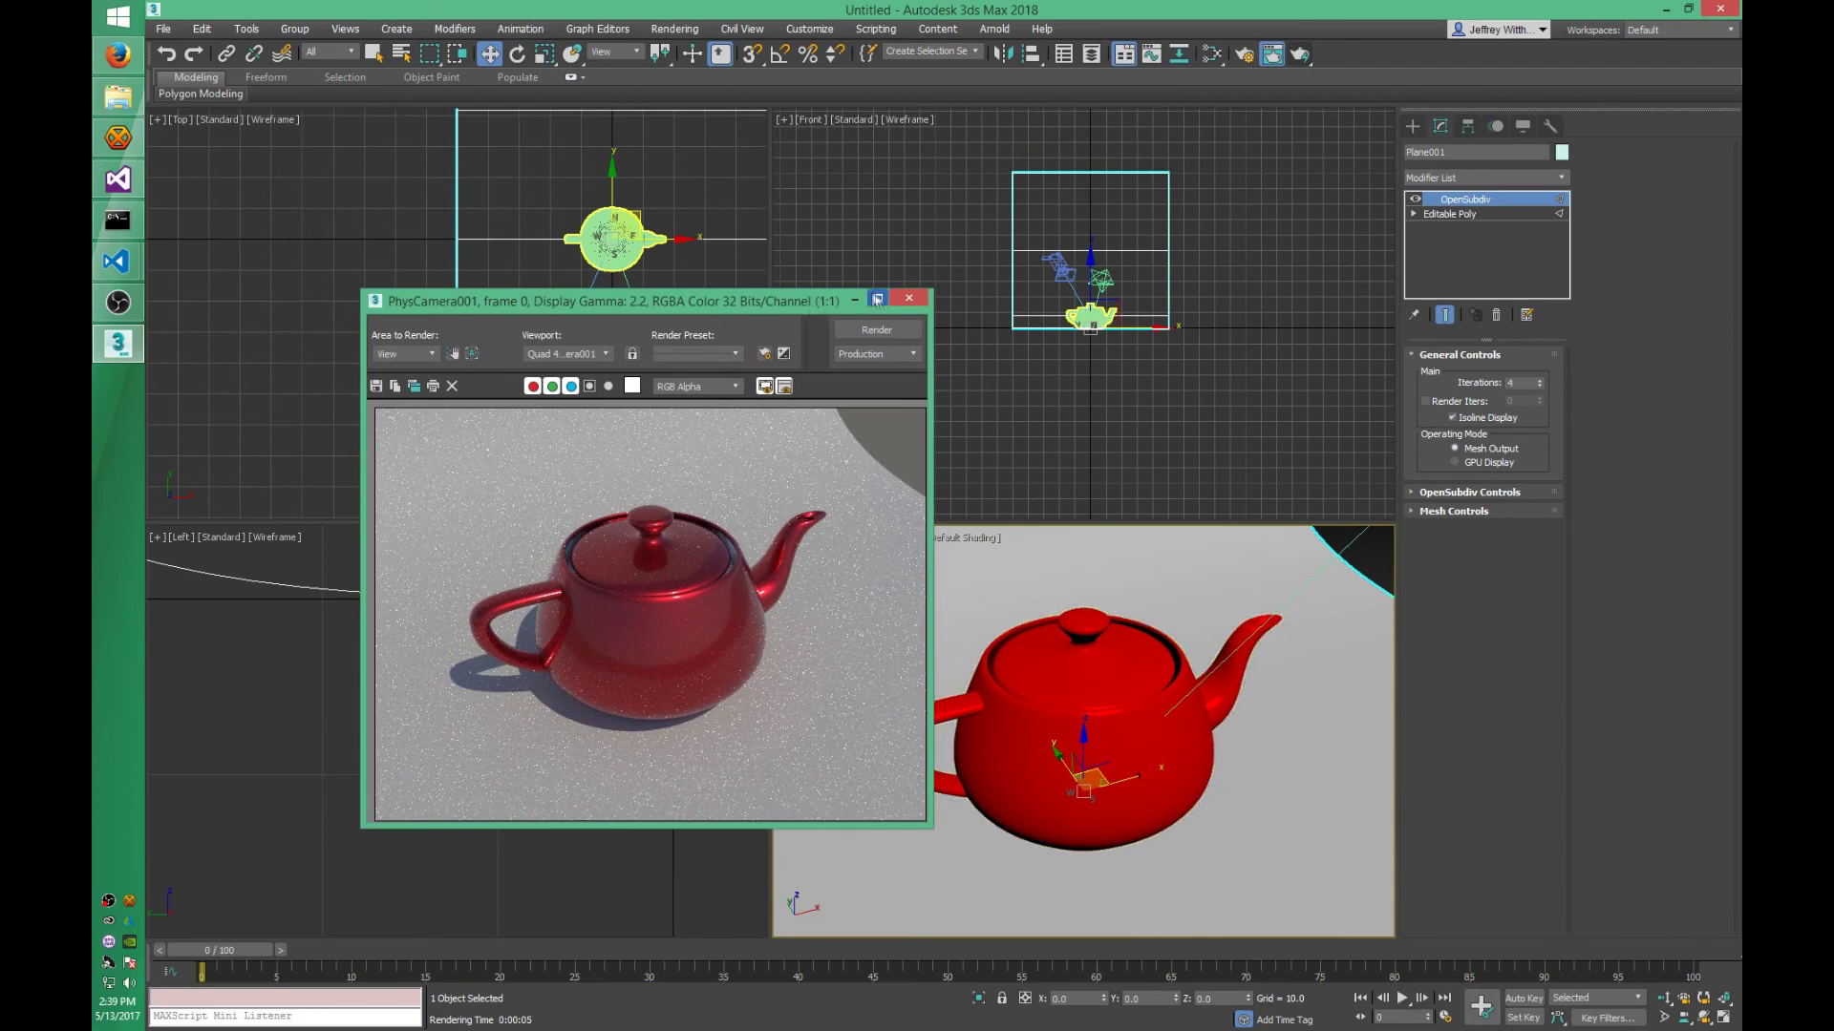
left_click(413, 386)
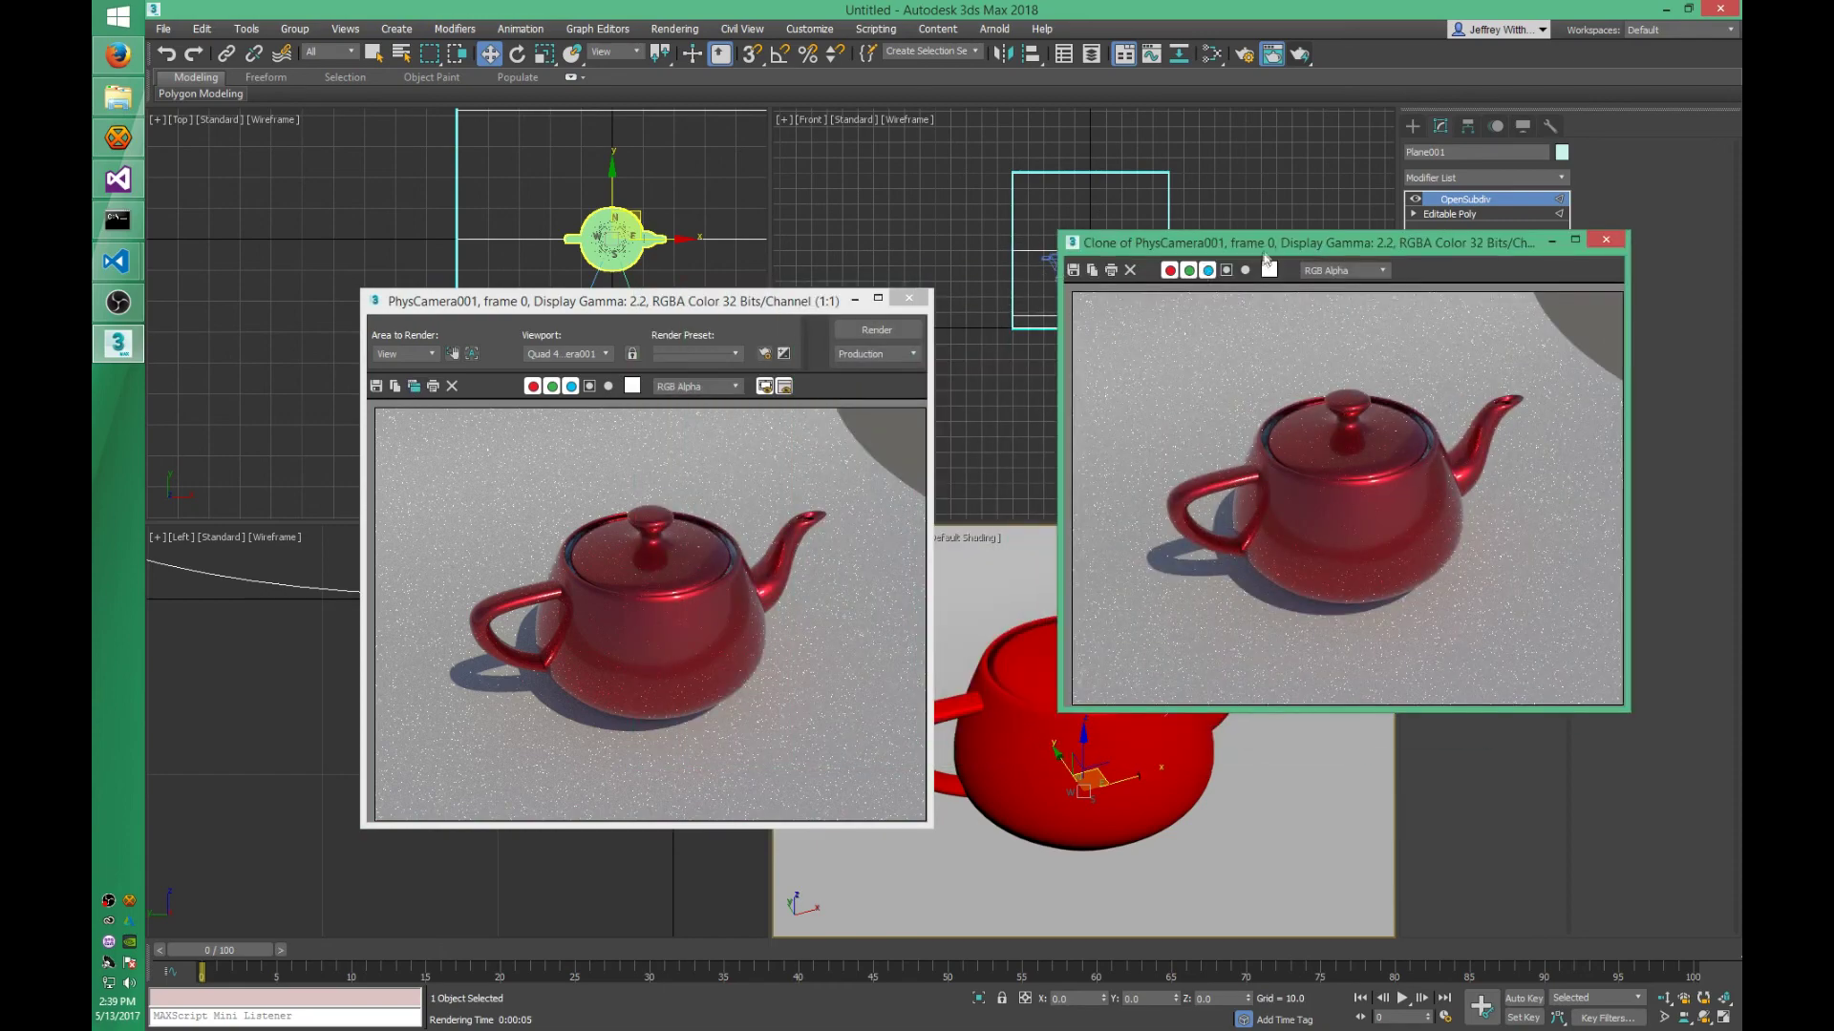
left_click_drag(1259, 243, 1379, 220)
left_click(909, 298)
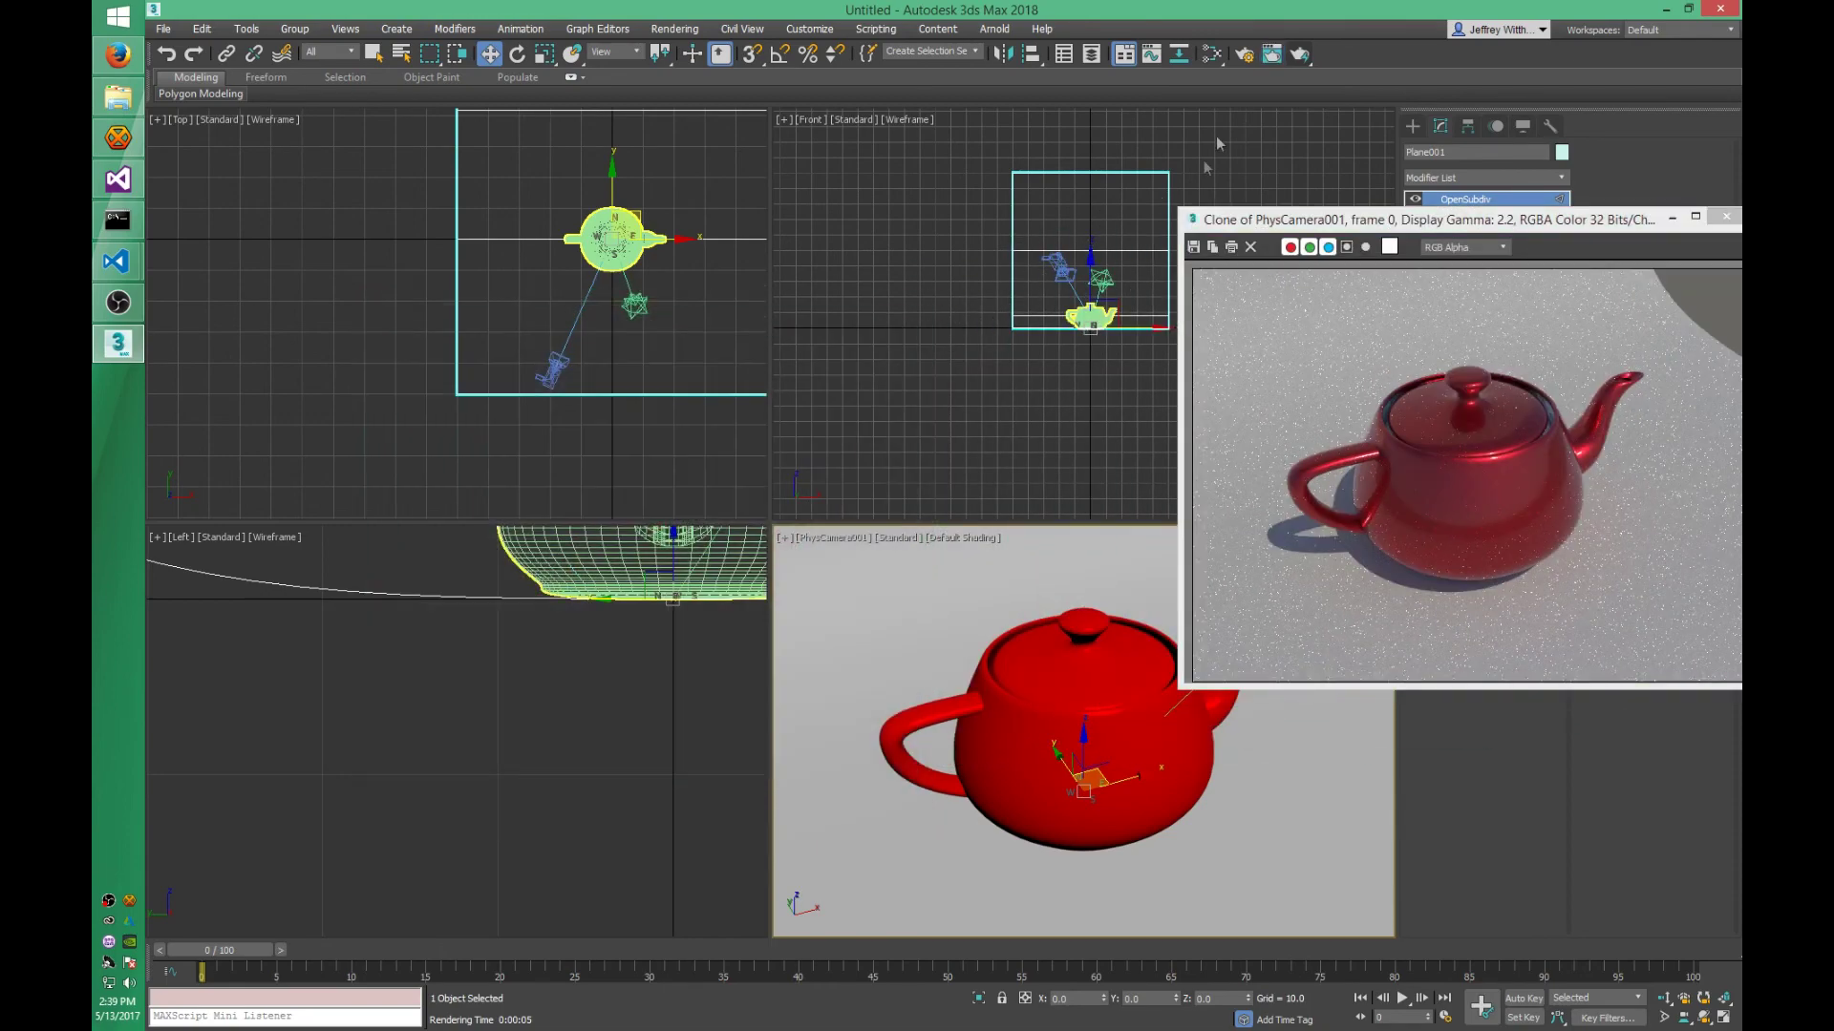
- Set the Cycles environment MIS map size to 4096 in Render Setup and render the camera view again
left_click(1244, 54)
scroll(850, 521, "down", 3)
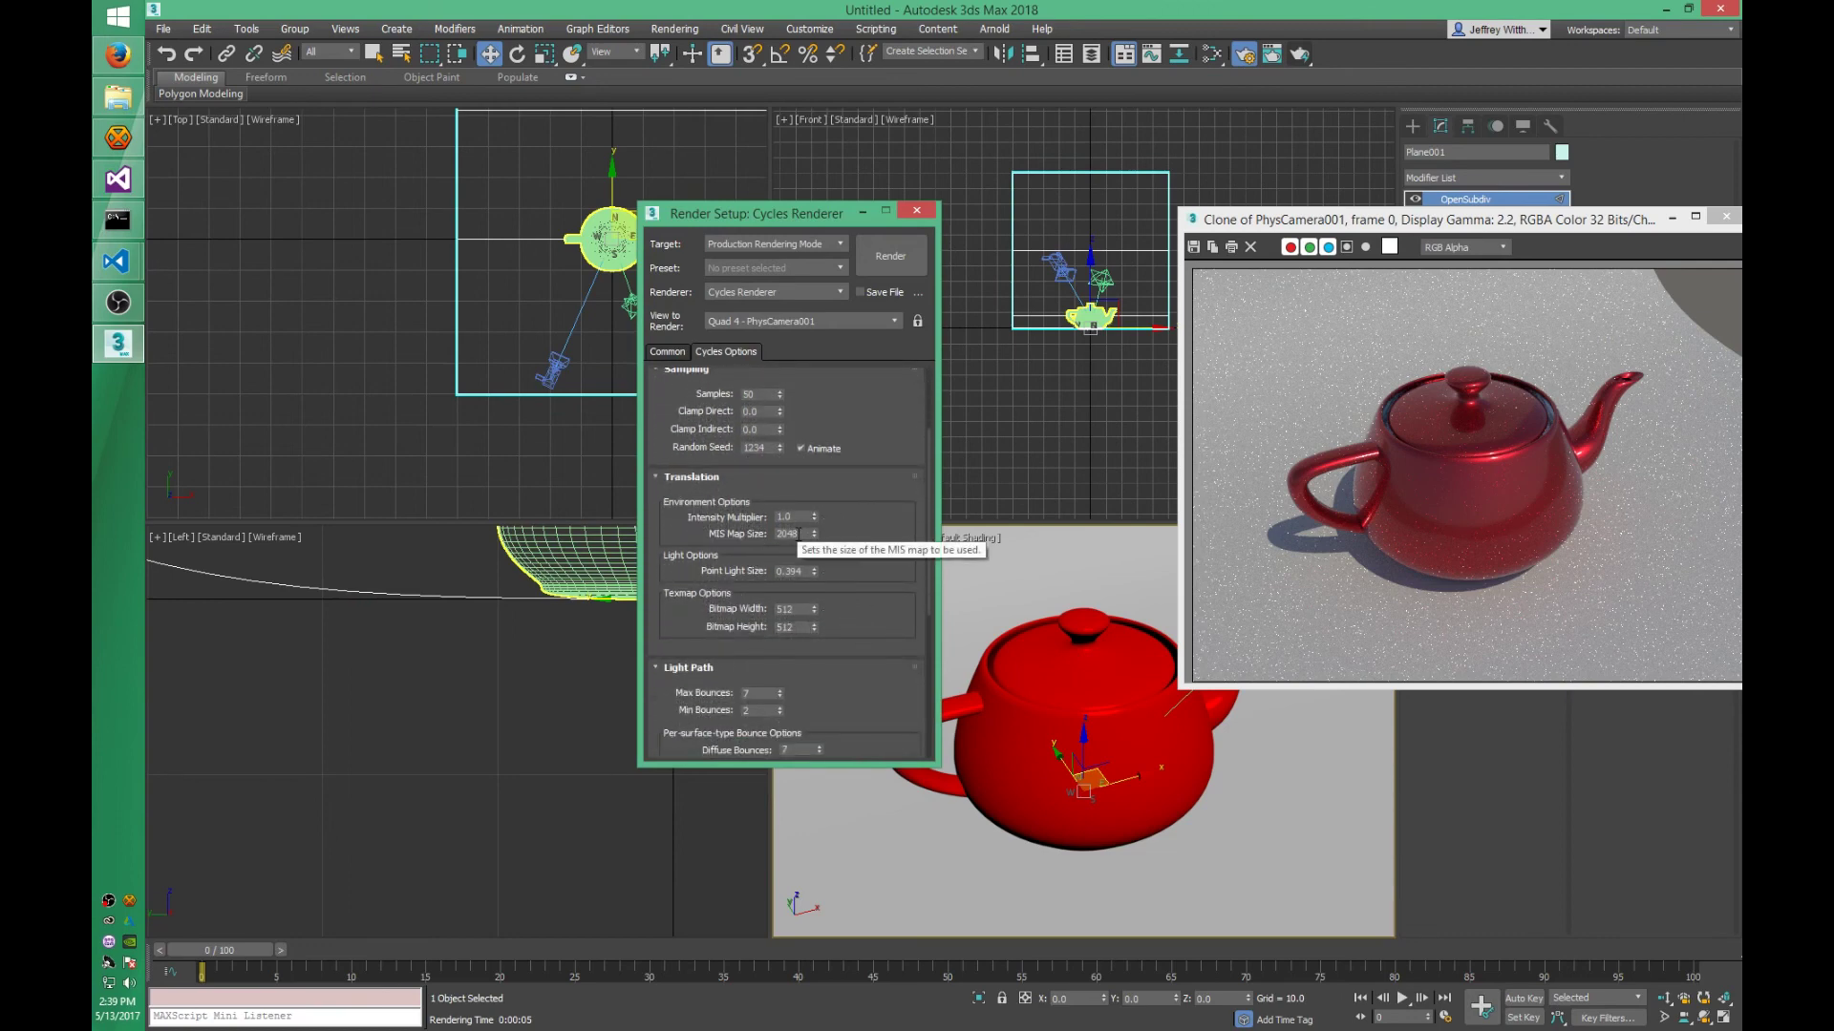
double_click(798, 533)
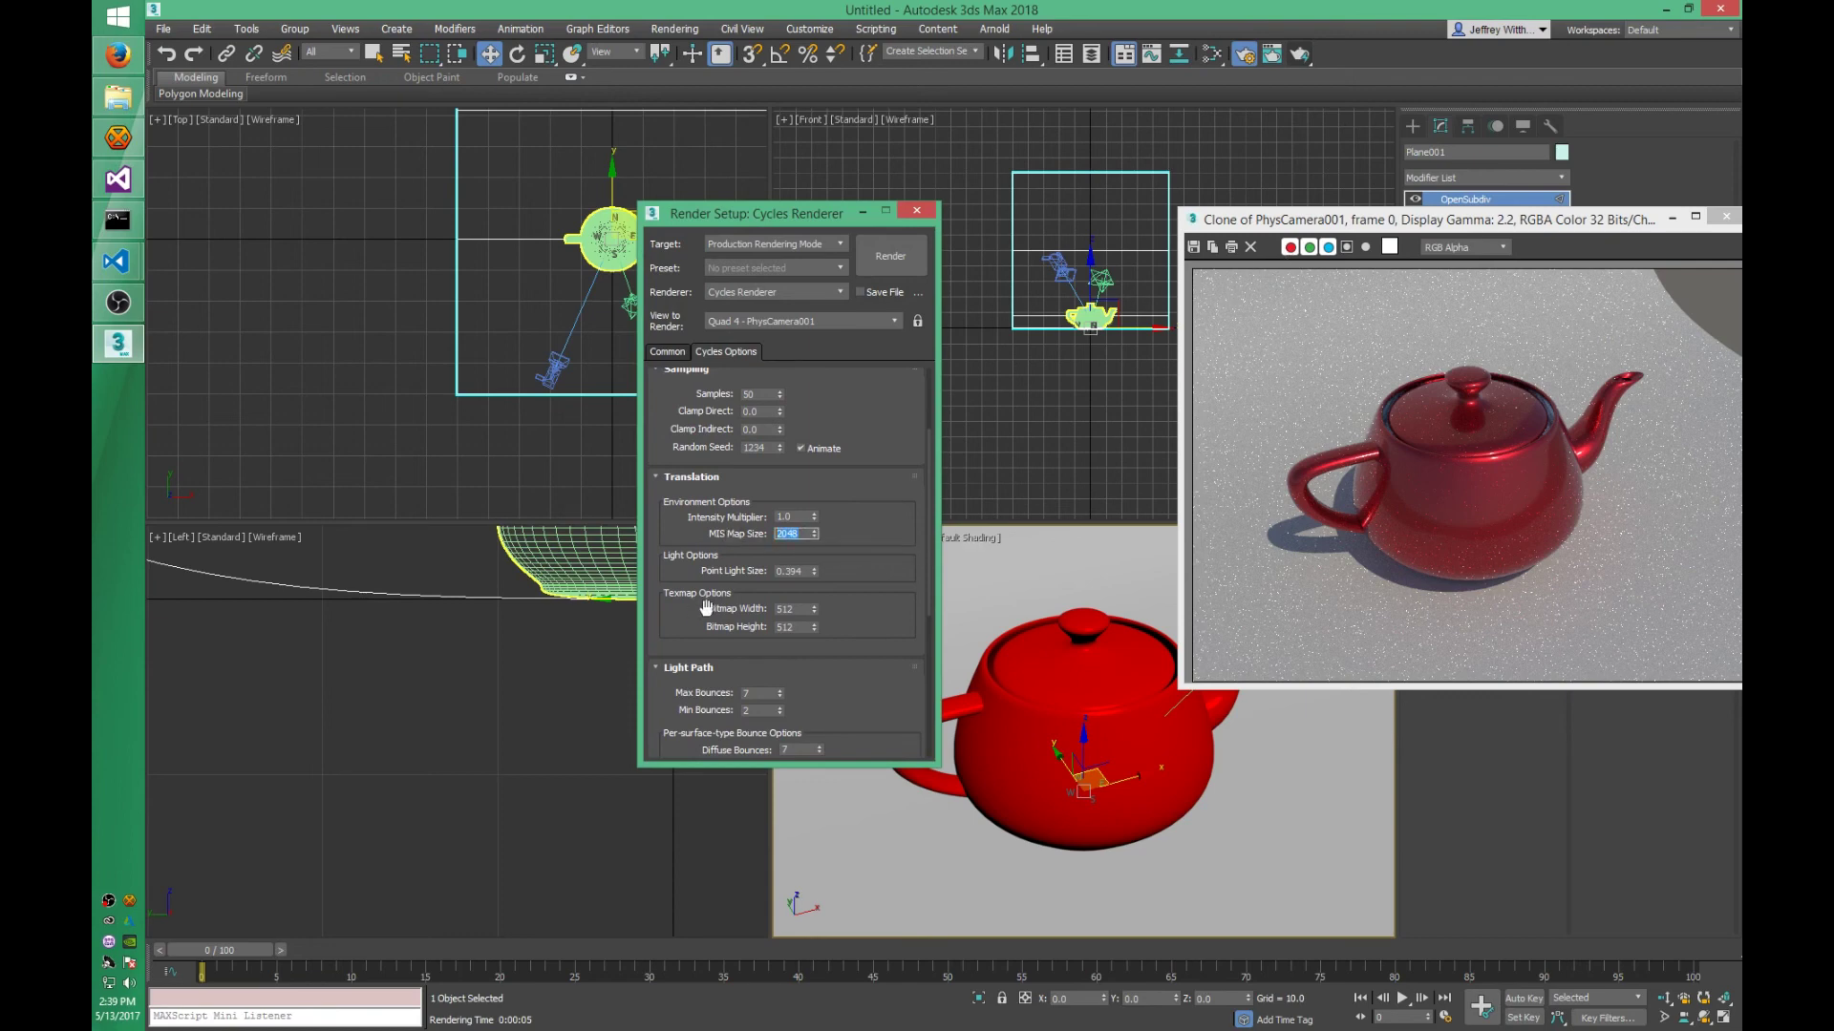
left_click_drag(1267, 224, 254, 190)
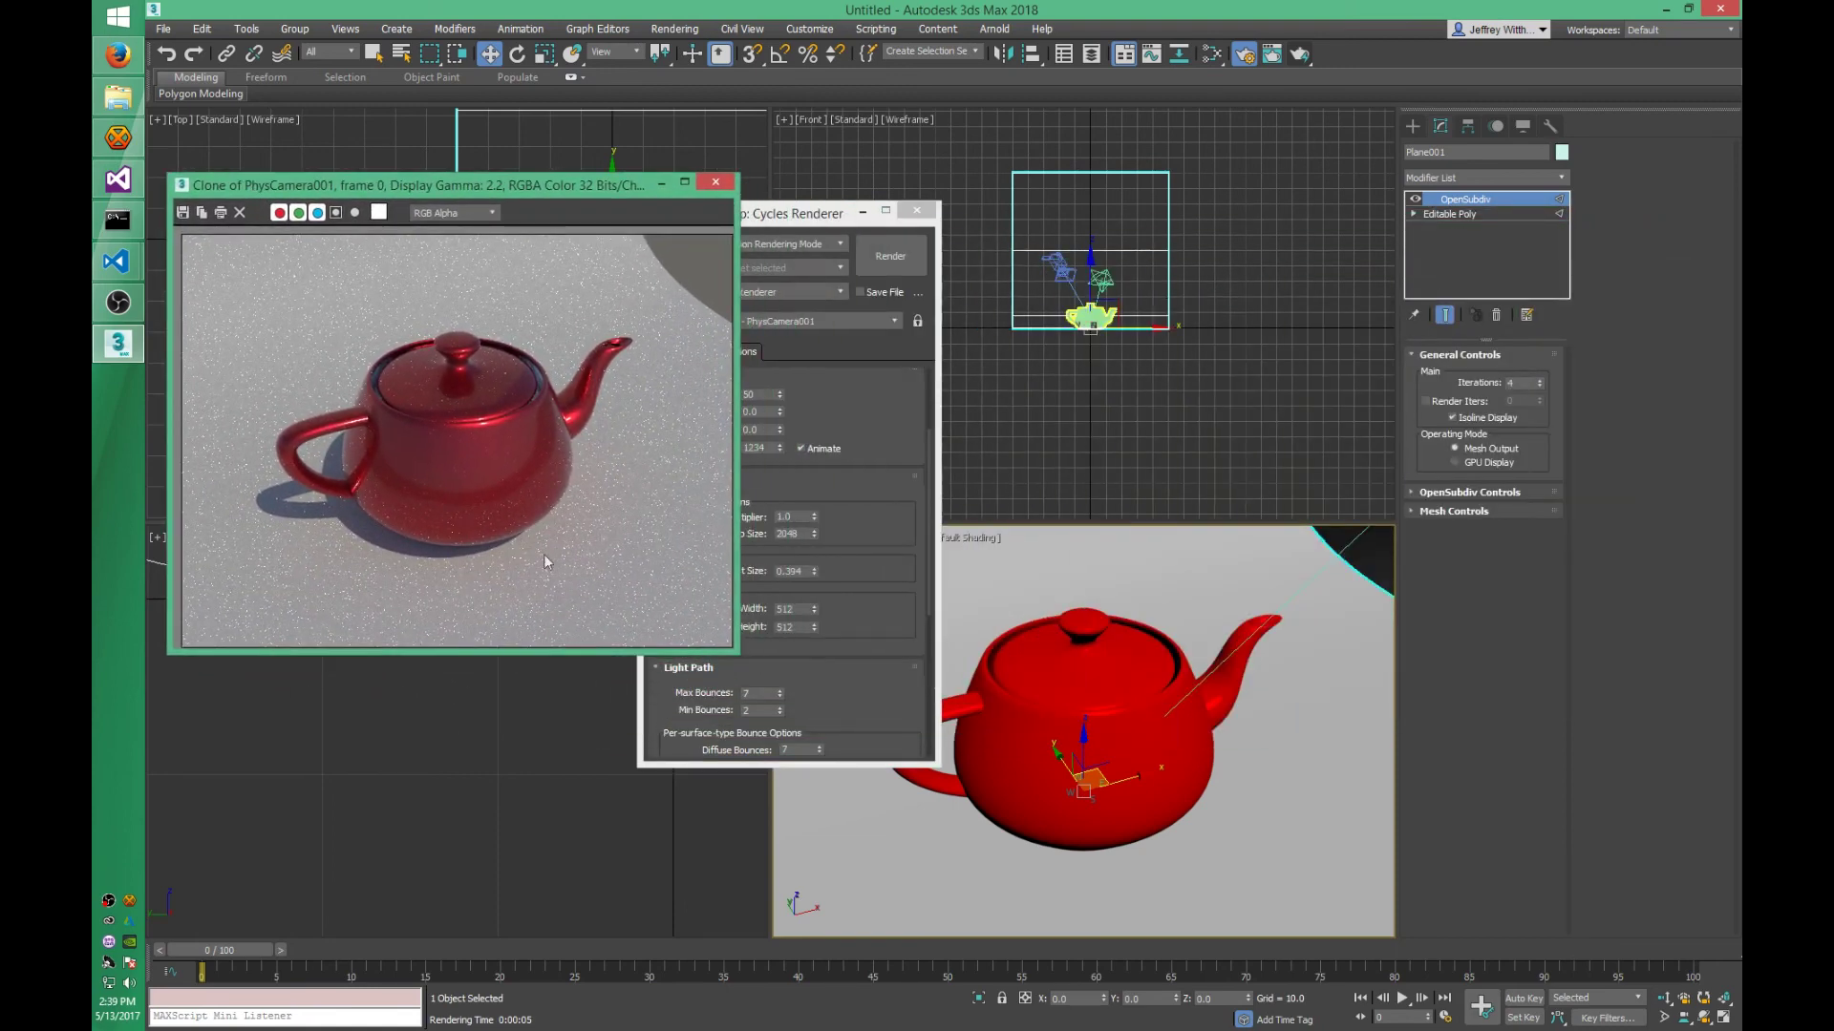
left_click(863, 483)
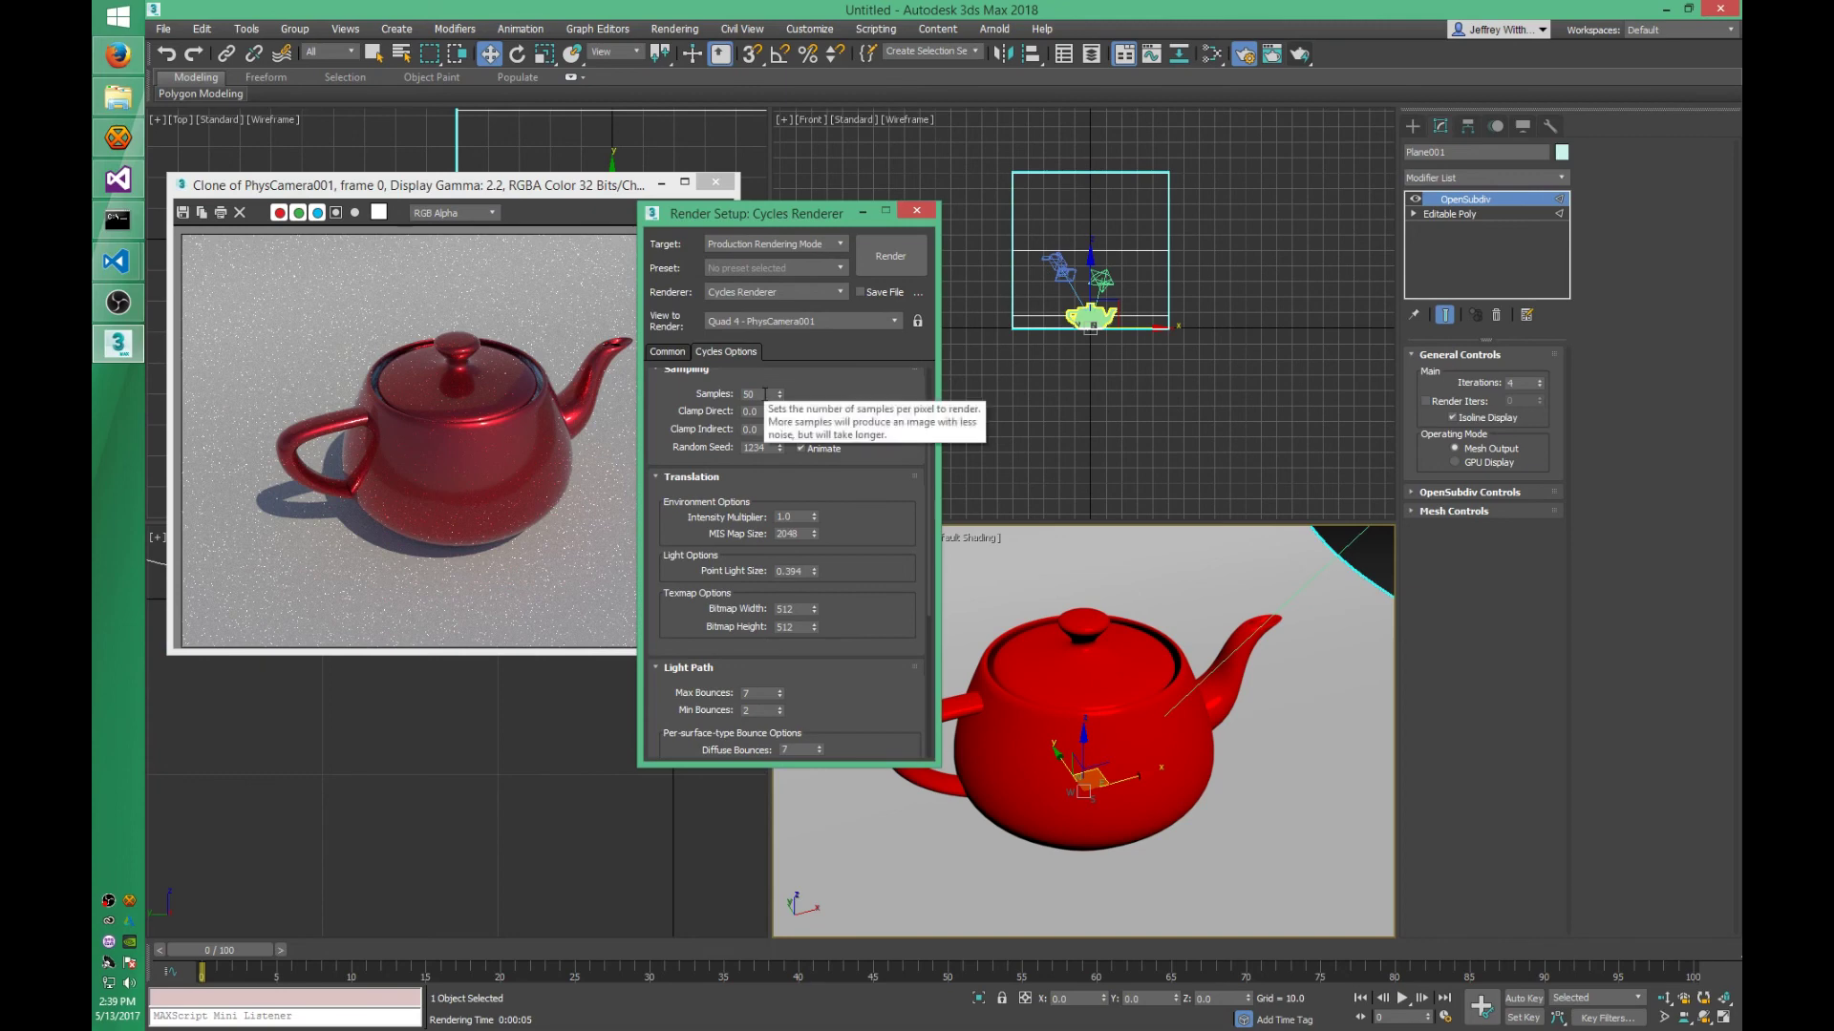
double_click(791, 534)
type("40")
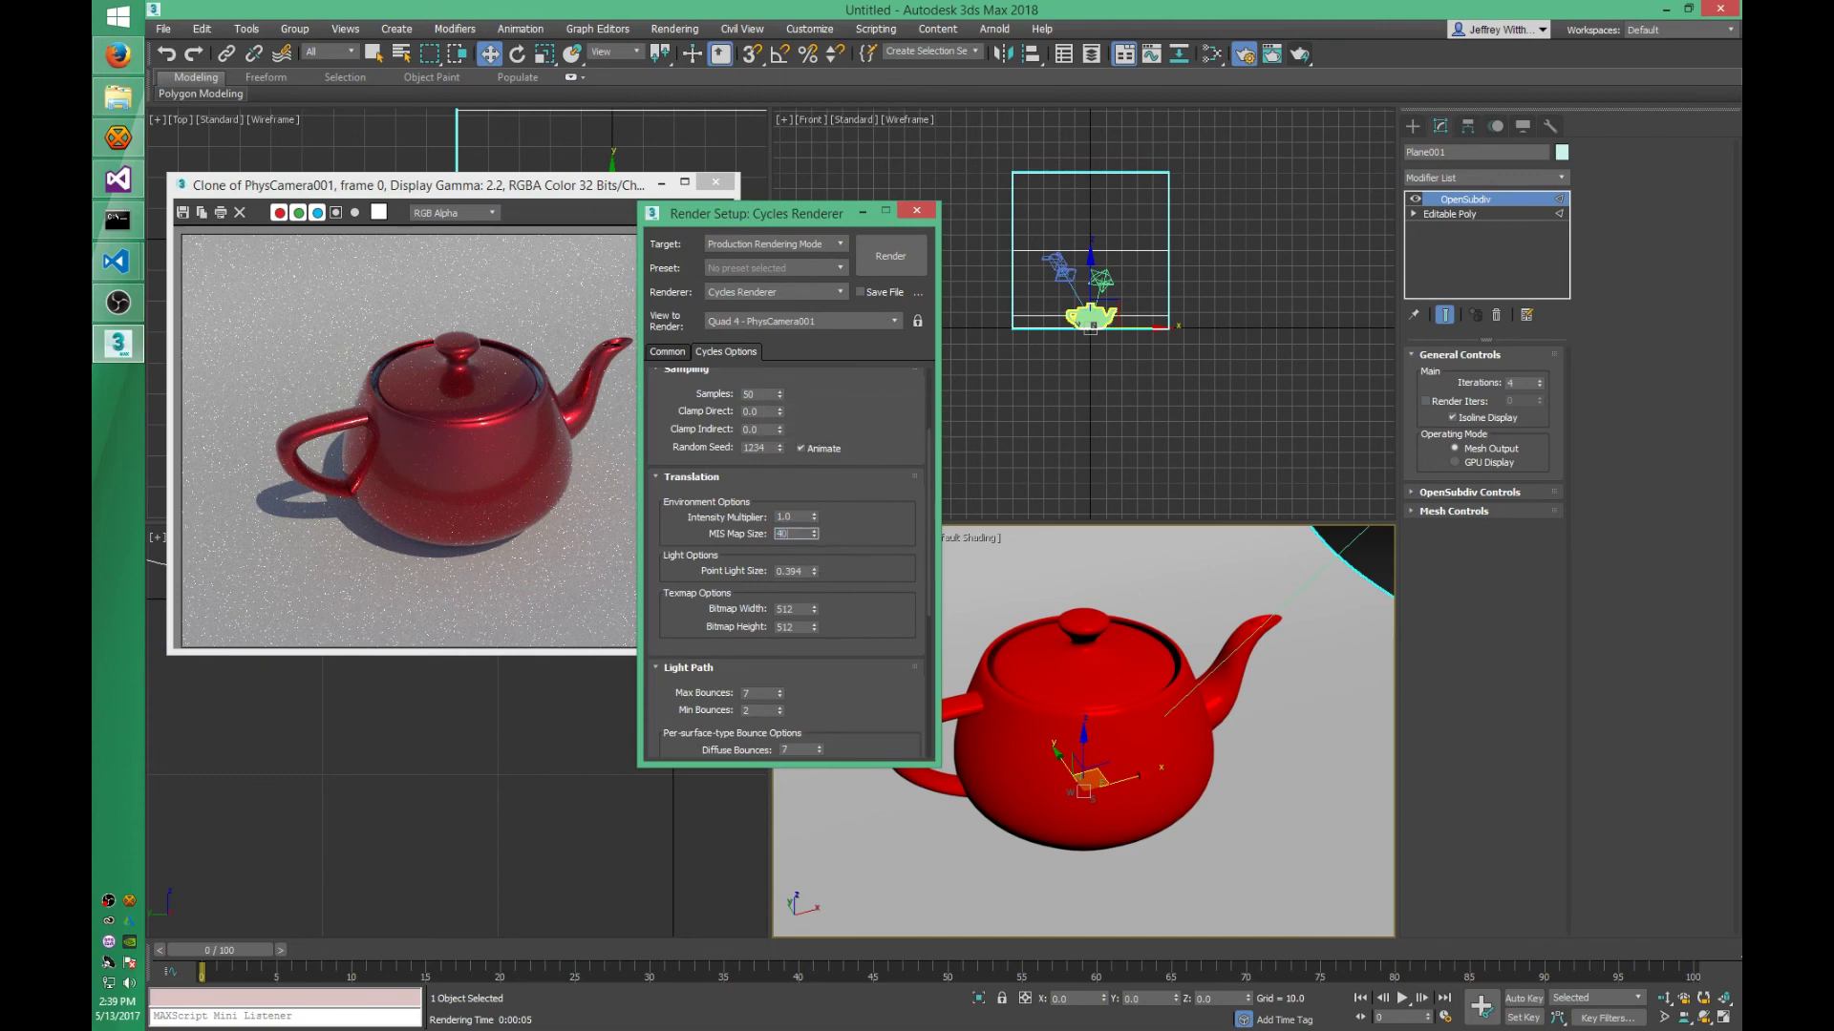
type("96")
key("Return")
left_click(896, 260)
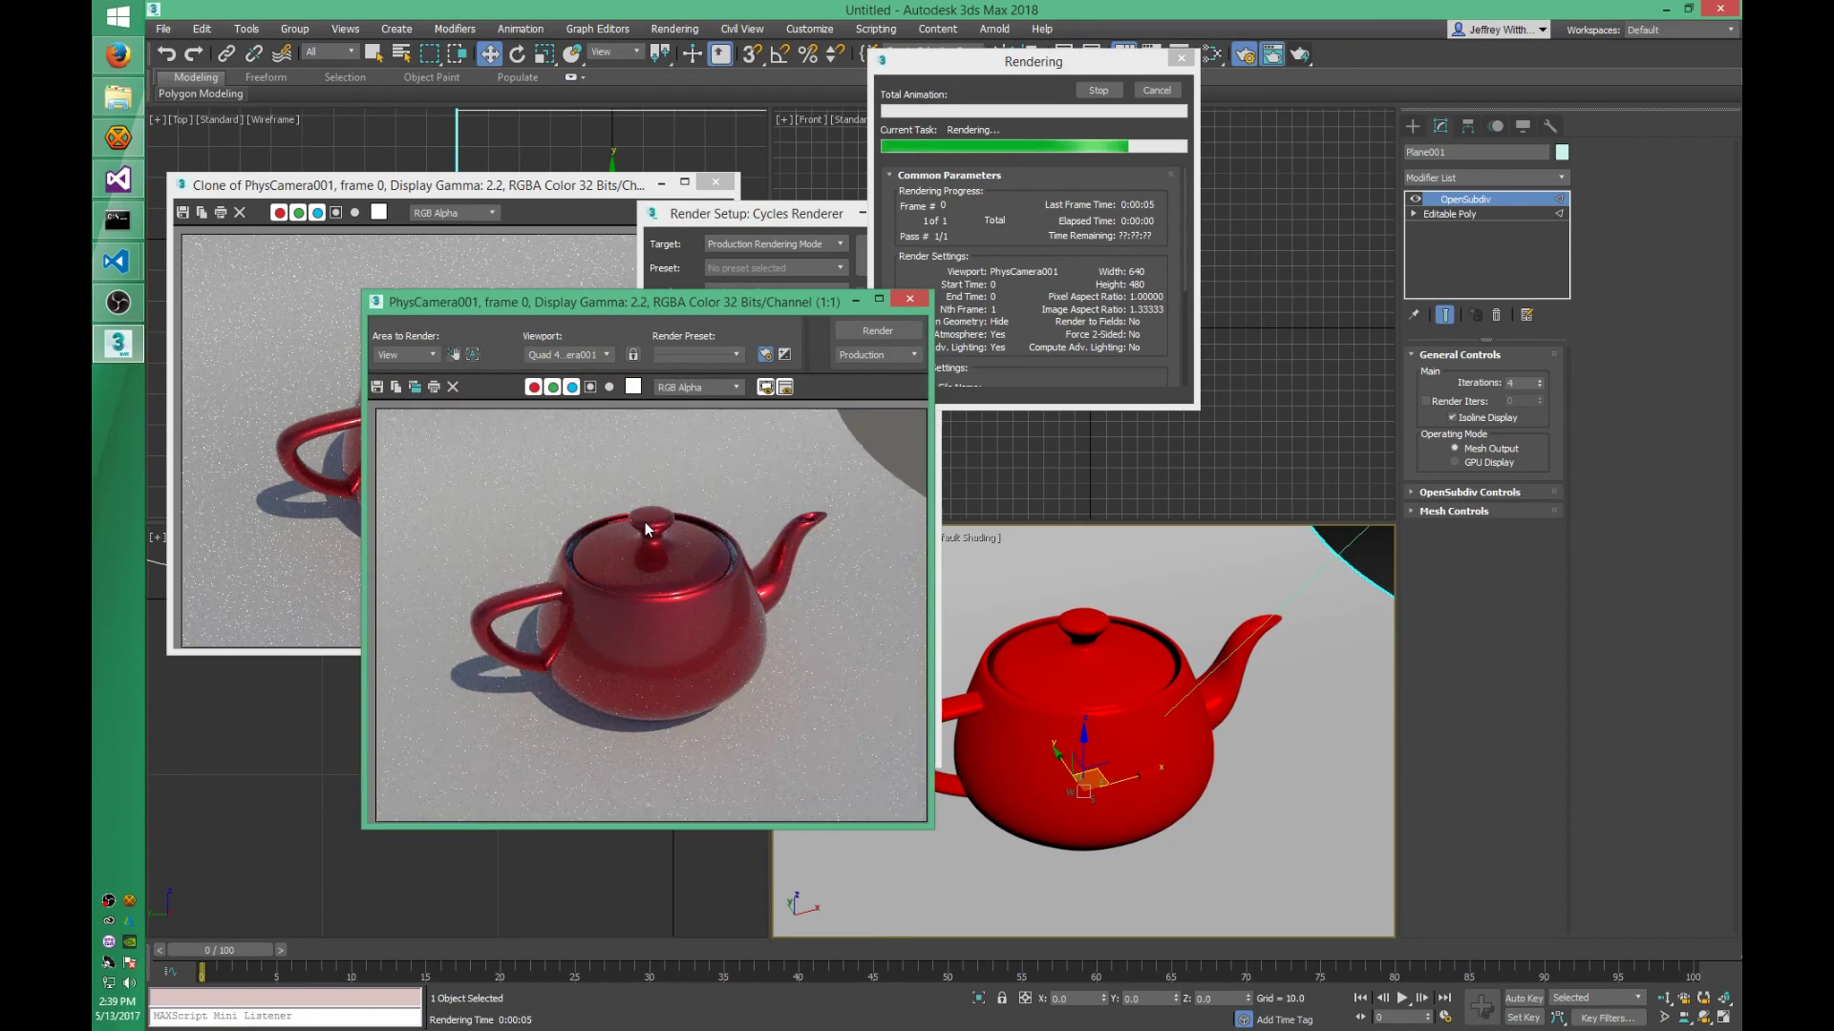
- Place the new render beside the cloned frame to compare their noise, and close the clone
left_click_drag(559, 306, 945, 188)
left_click_drag(410, 185, 434, 228)
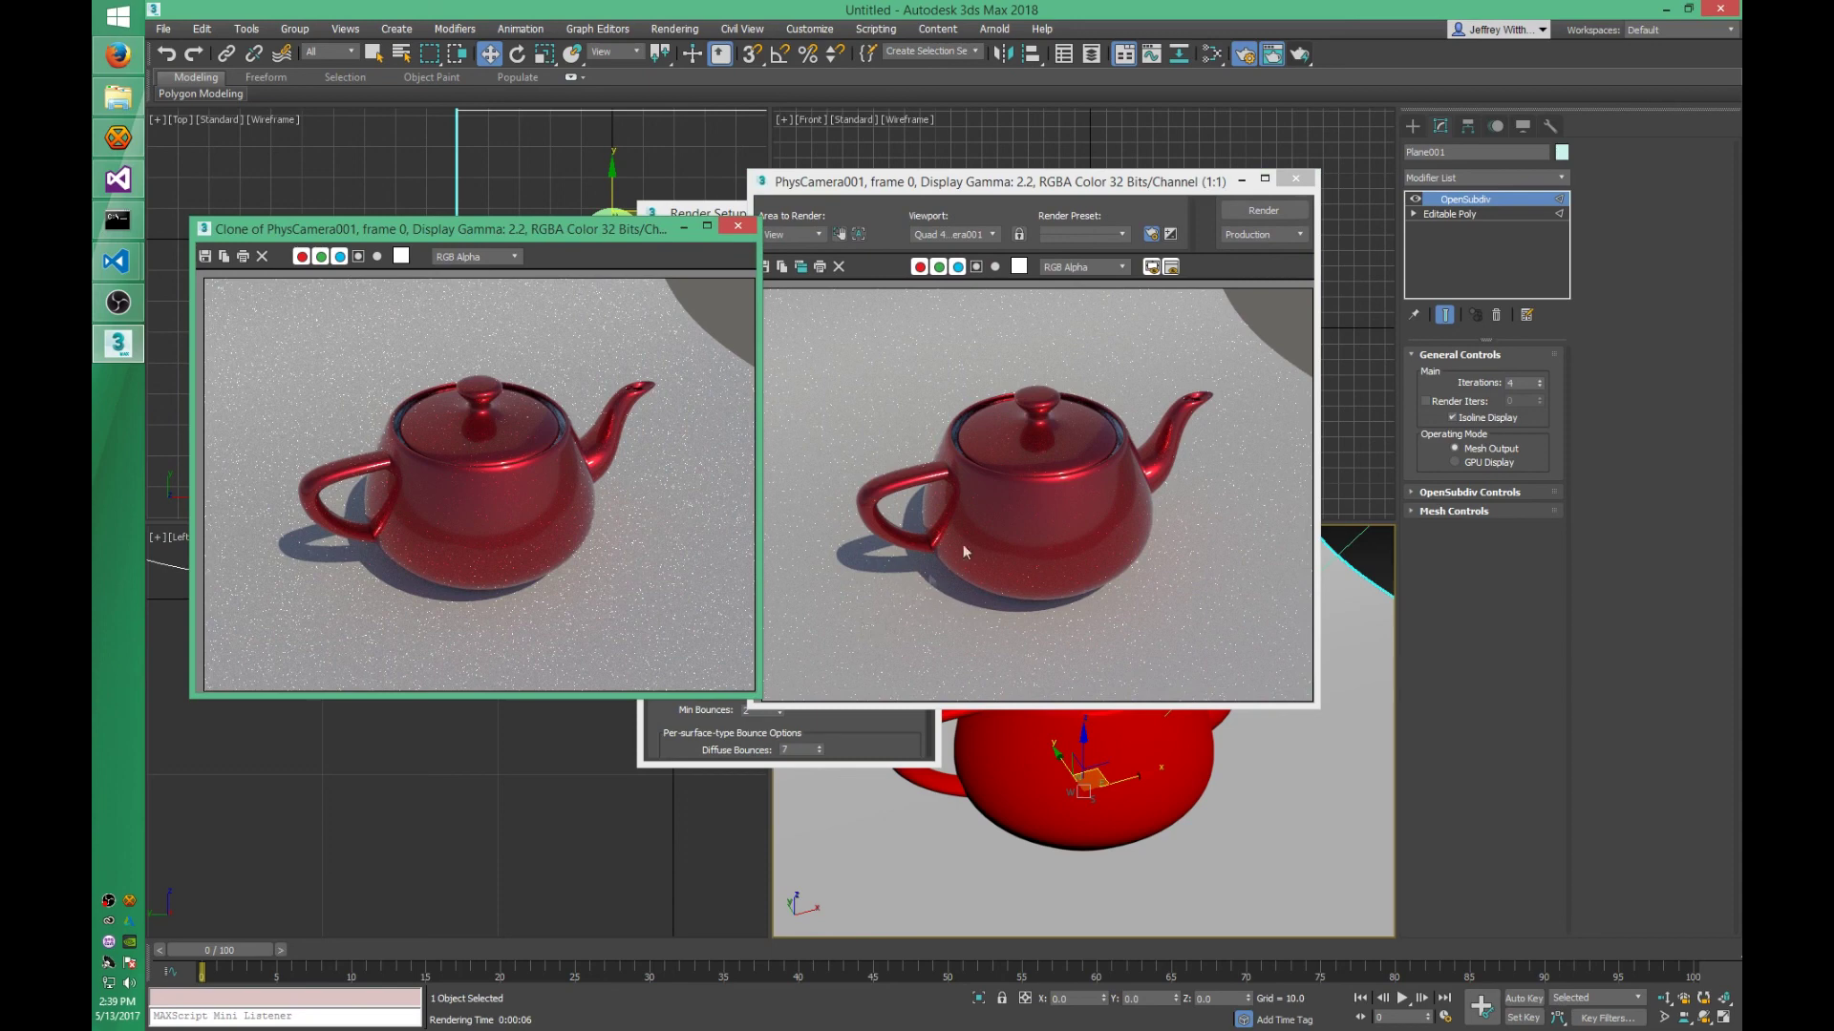
left_click_drag(929, 186, 1011, 187)
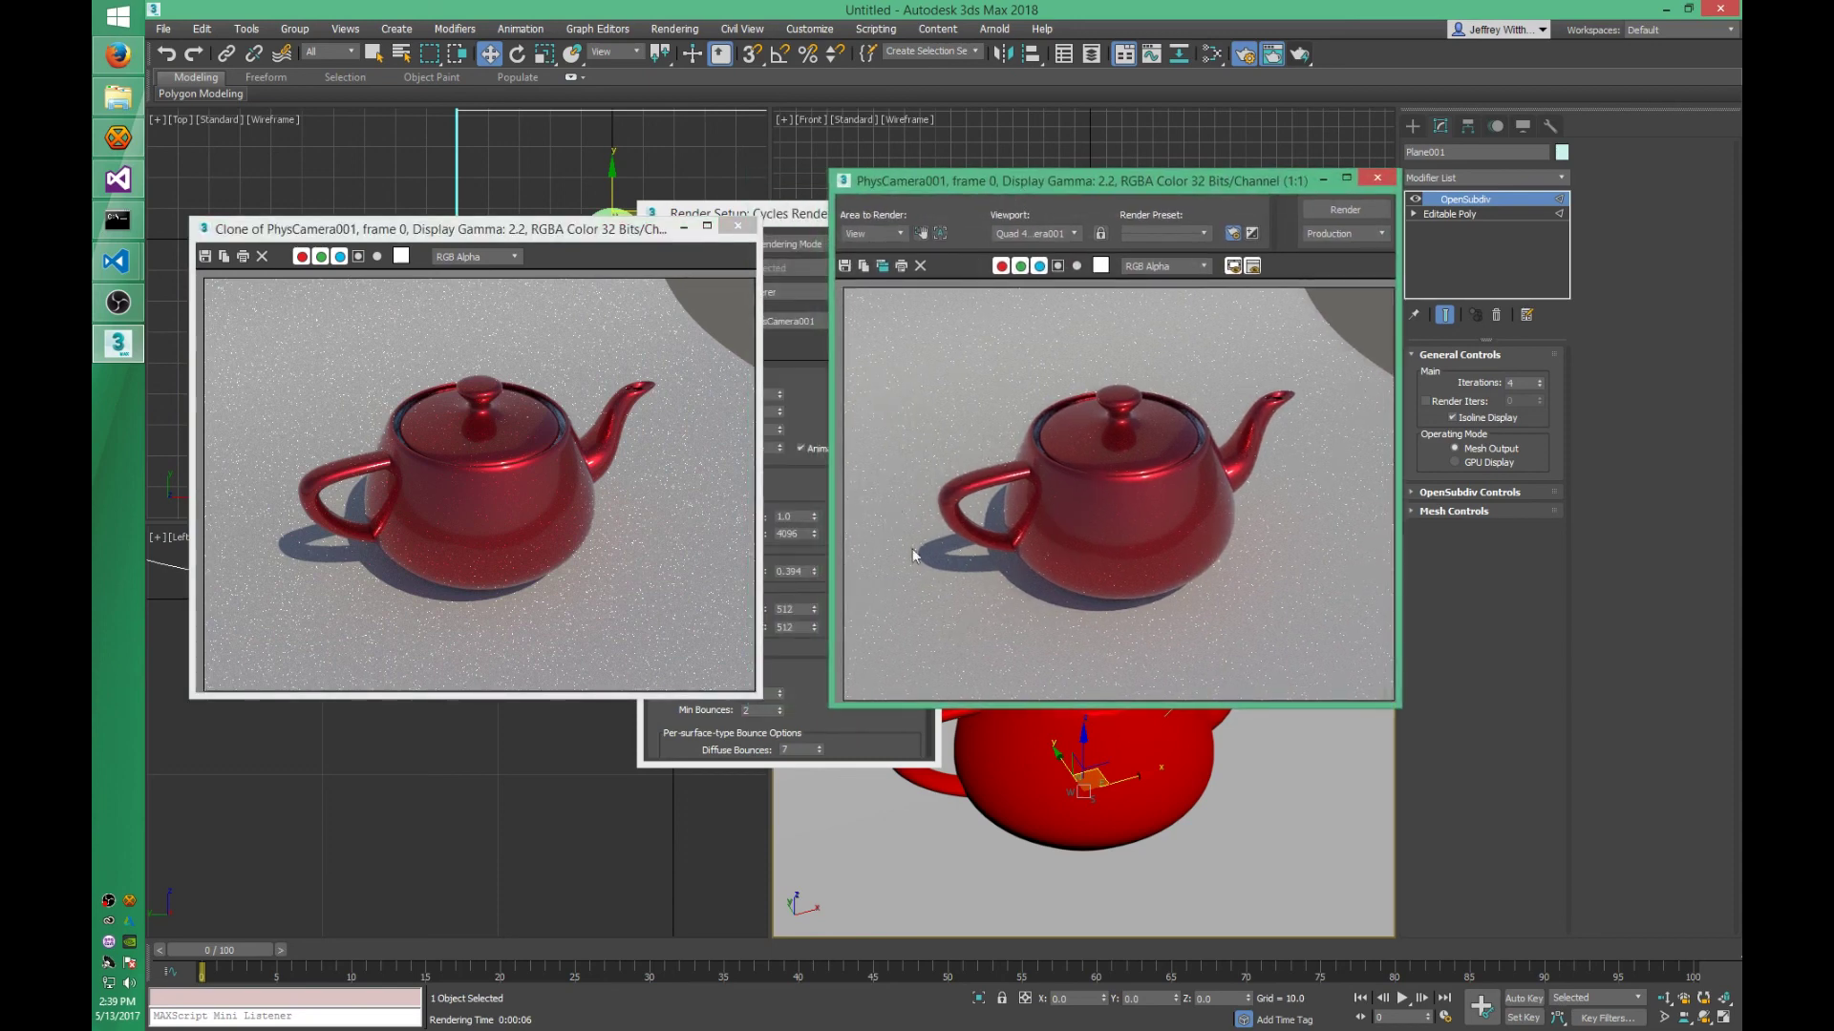
left_click(737, 226)
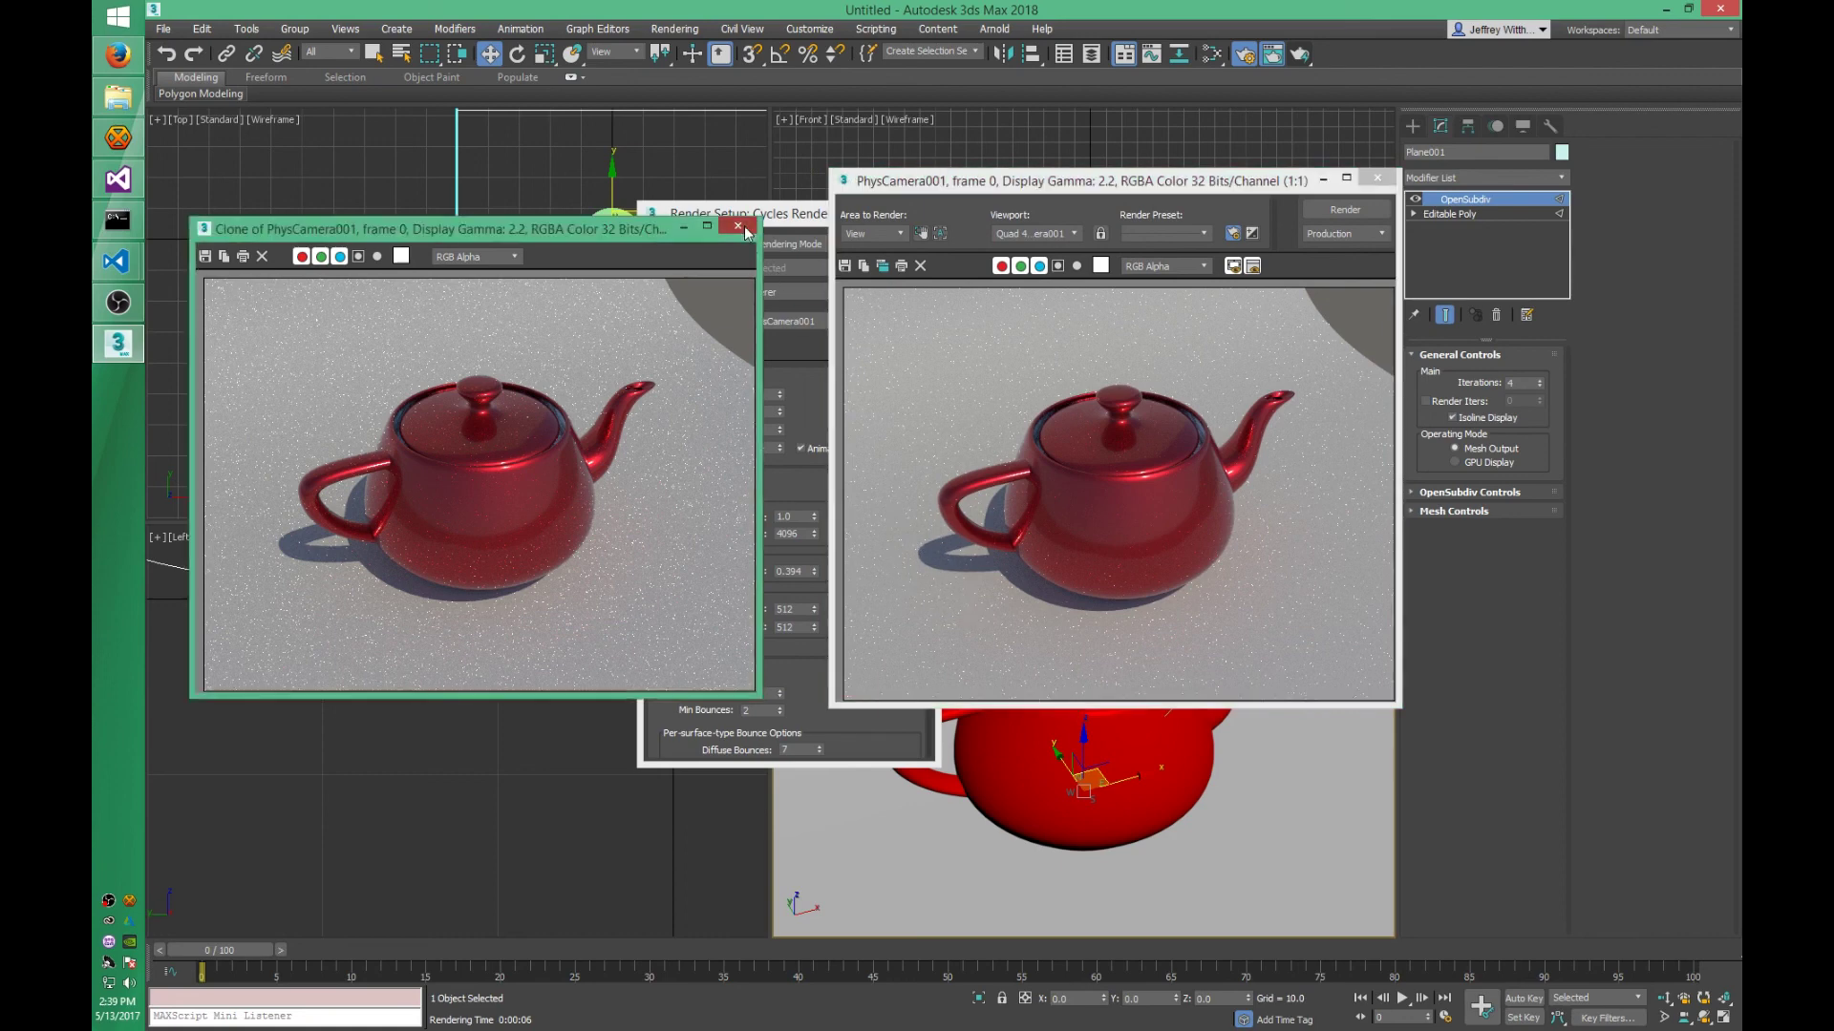
- Examine the MIS map size alongside the new render, and review the Cycles render device, sampling and translation settings
left_click(795, 537)
double_click(795, 536)
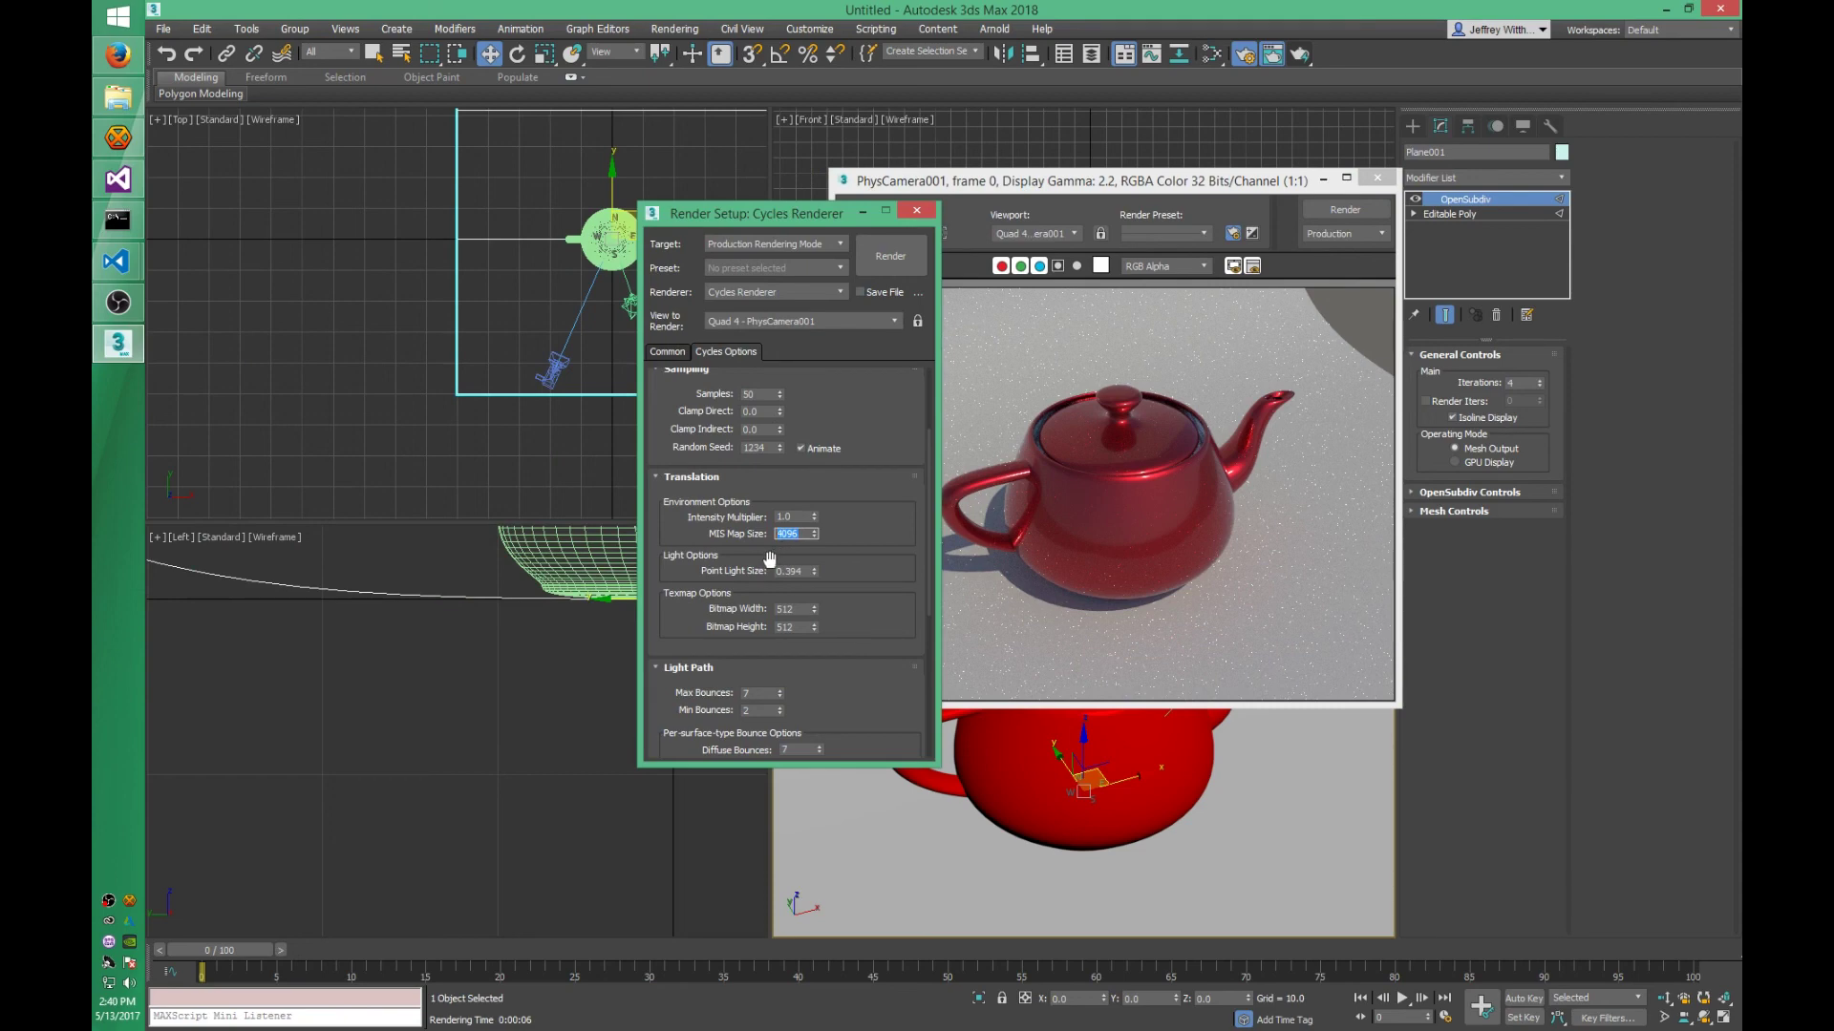
left_click(1083, 608)
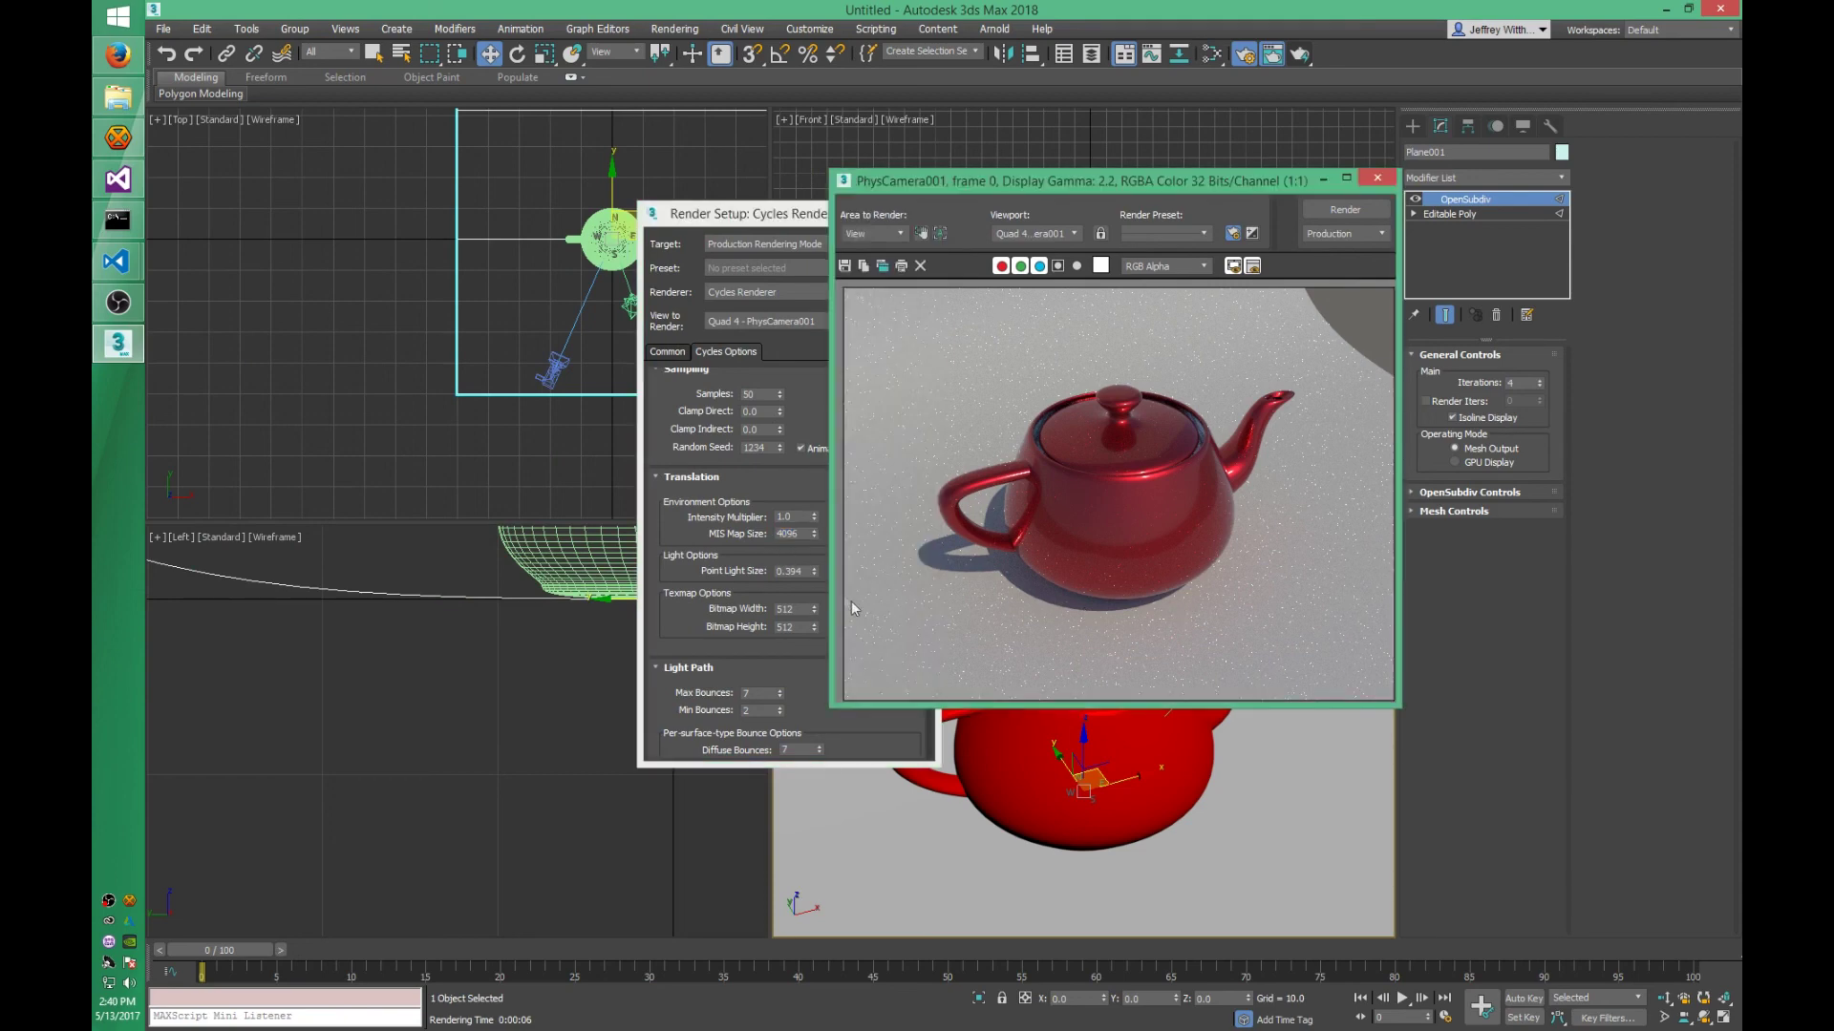
left_click(734, 538)
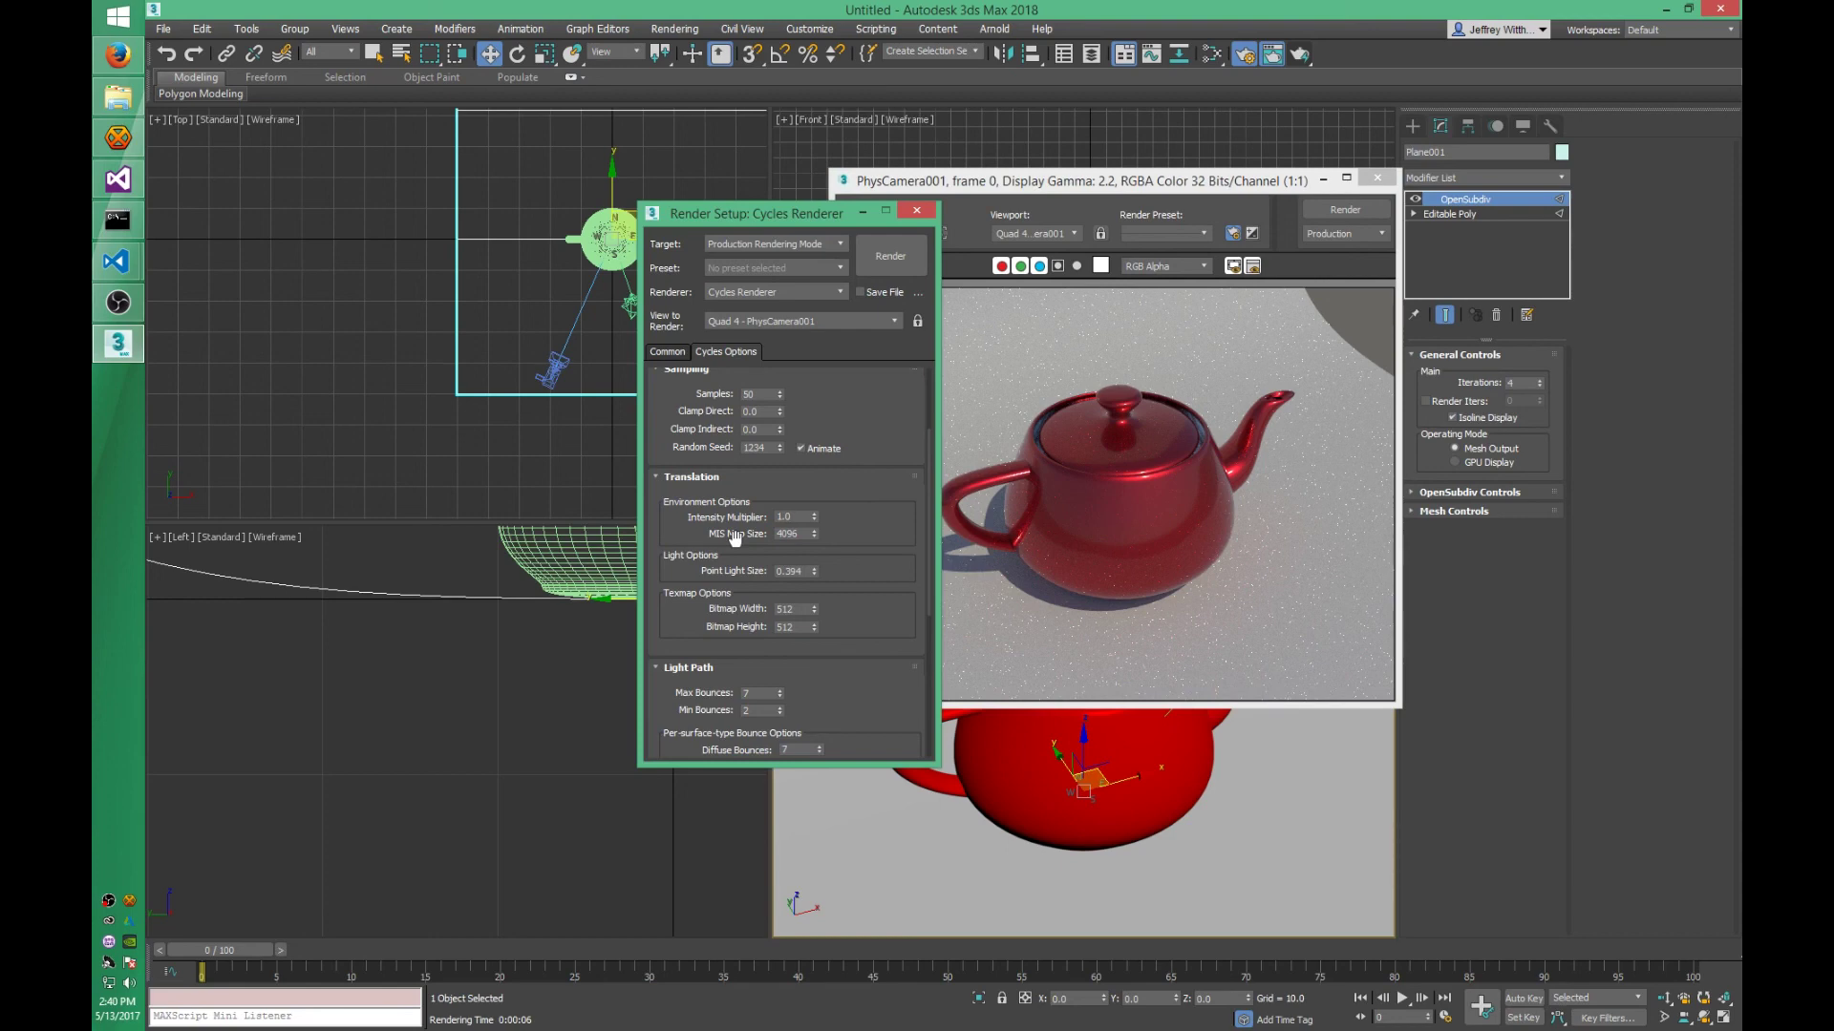
double_click(800, 534)
left_click_drag(872, 483, 850, 657)
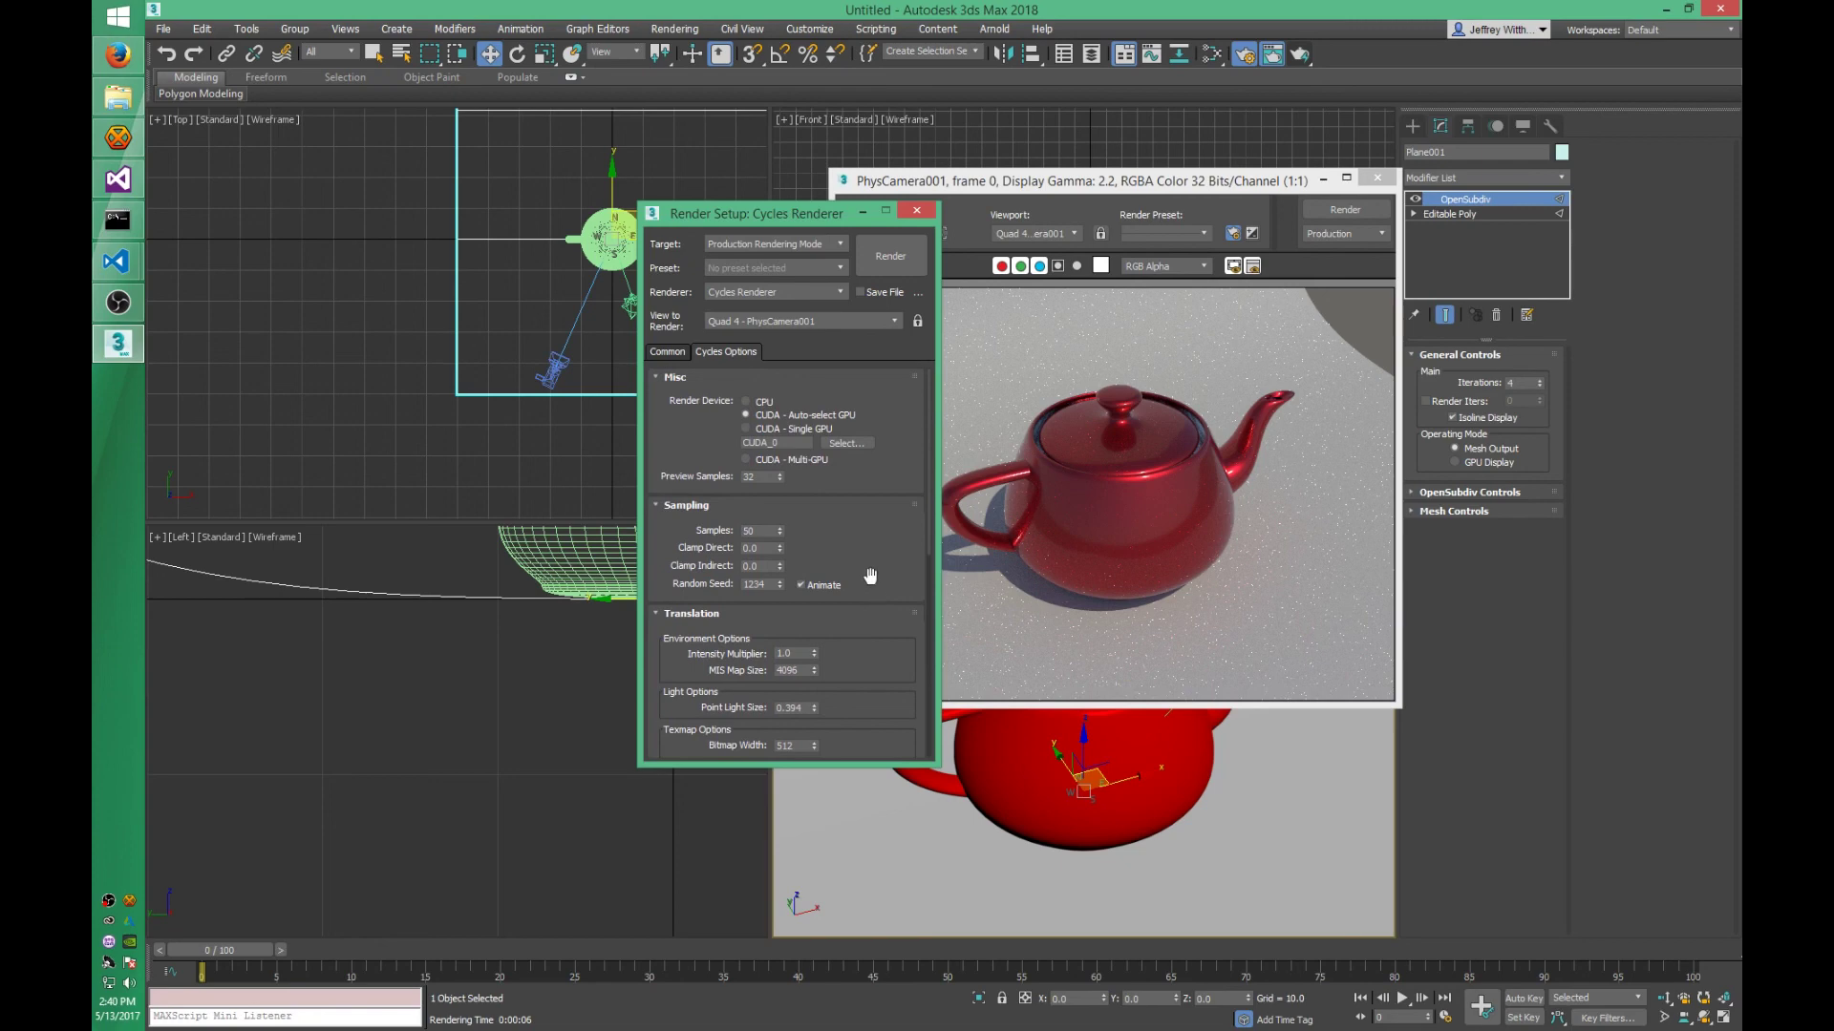
left_click_drag(870, 575, 874, 515)
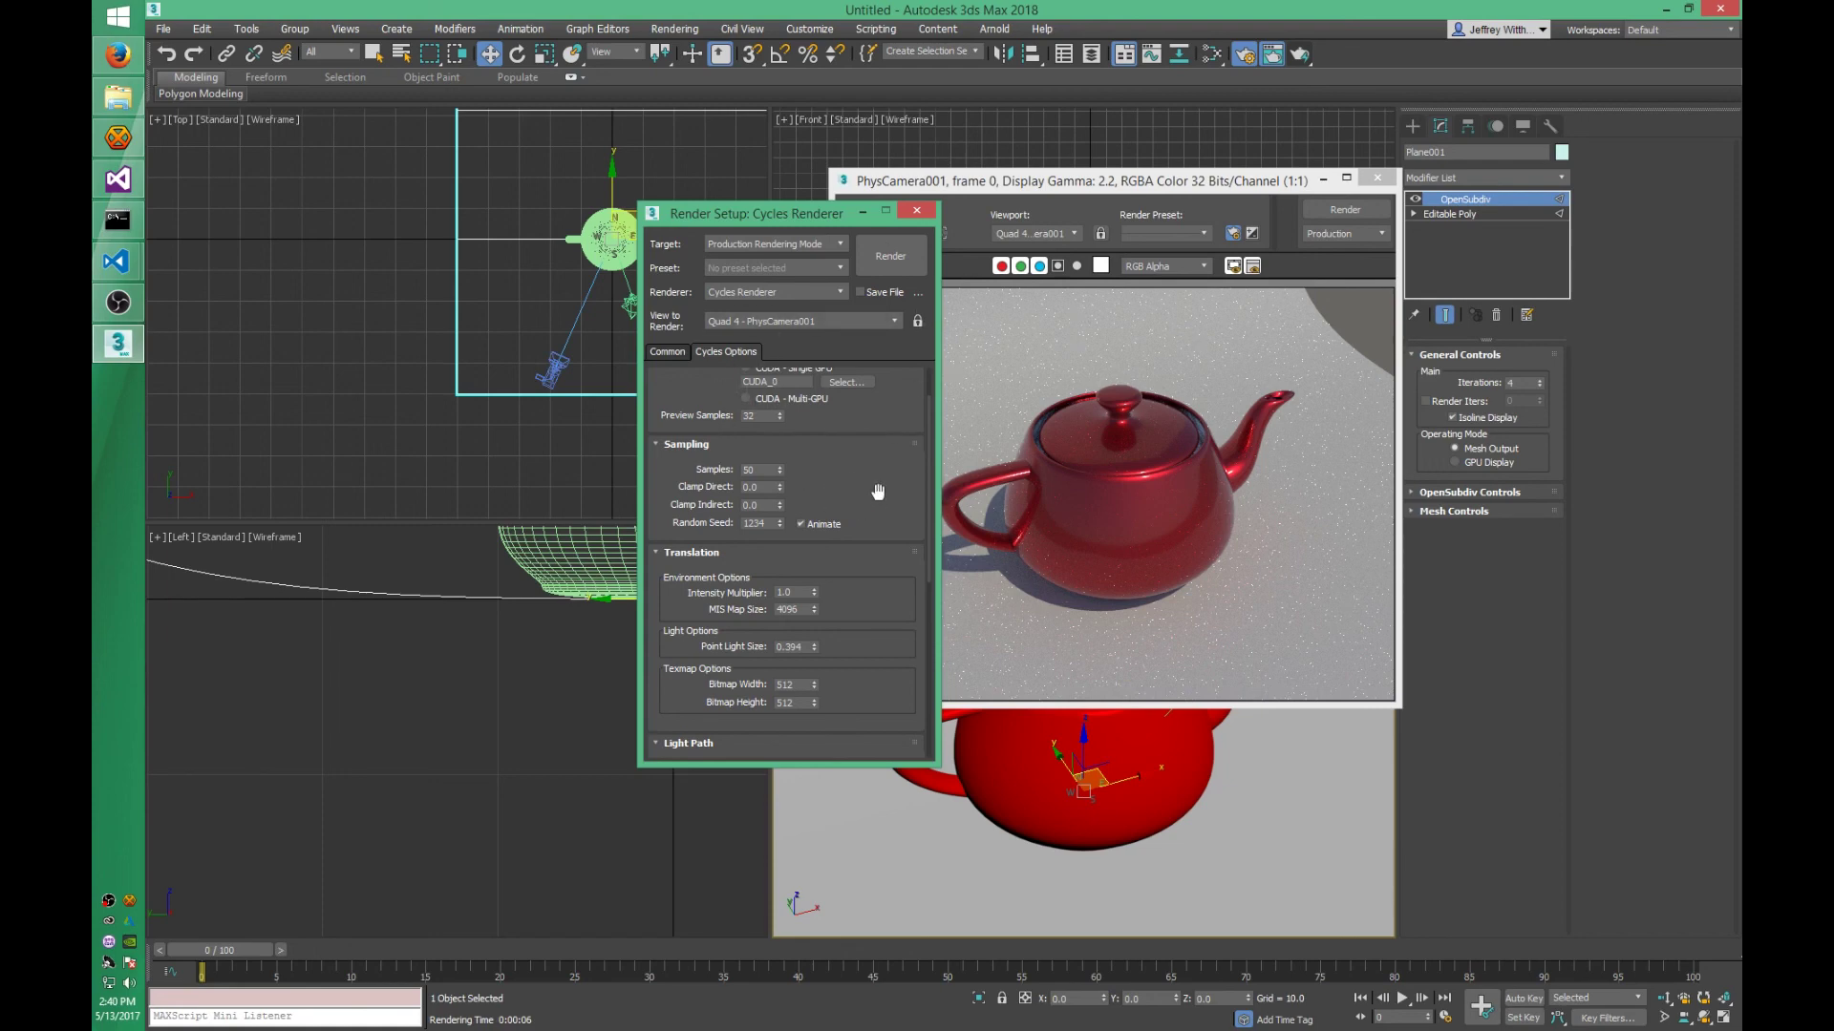
left_click_drag(871, 477, 867, 526)
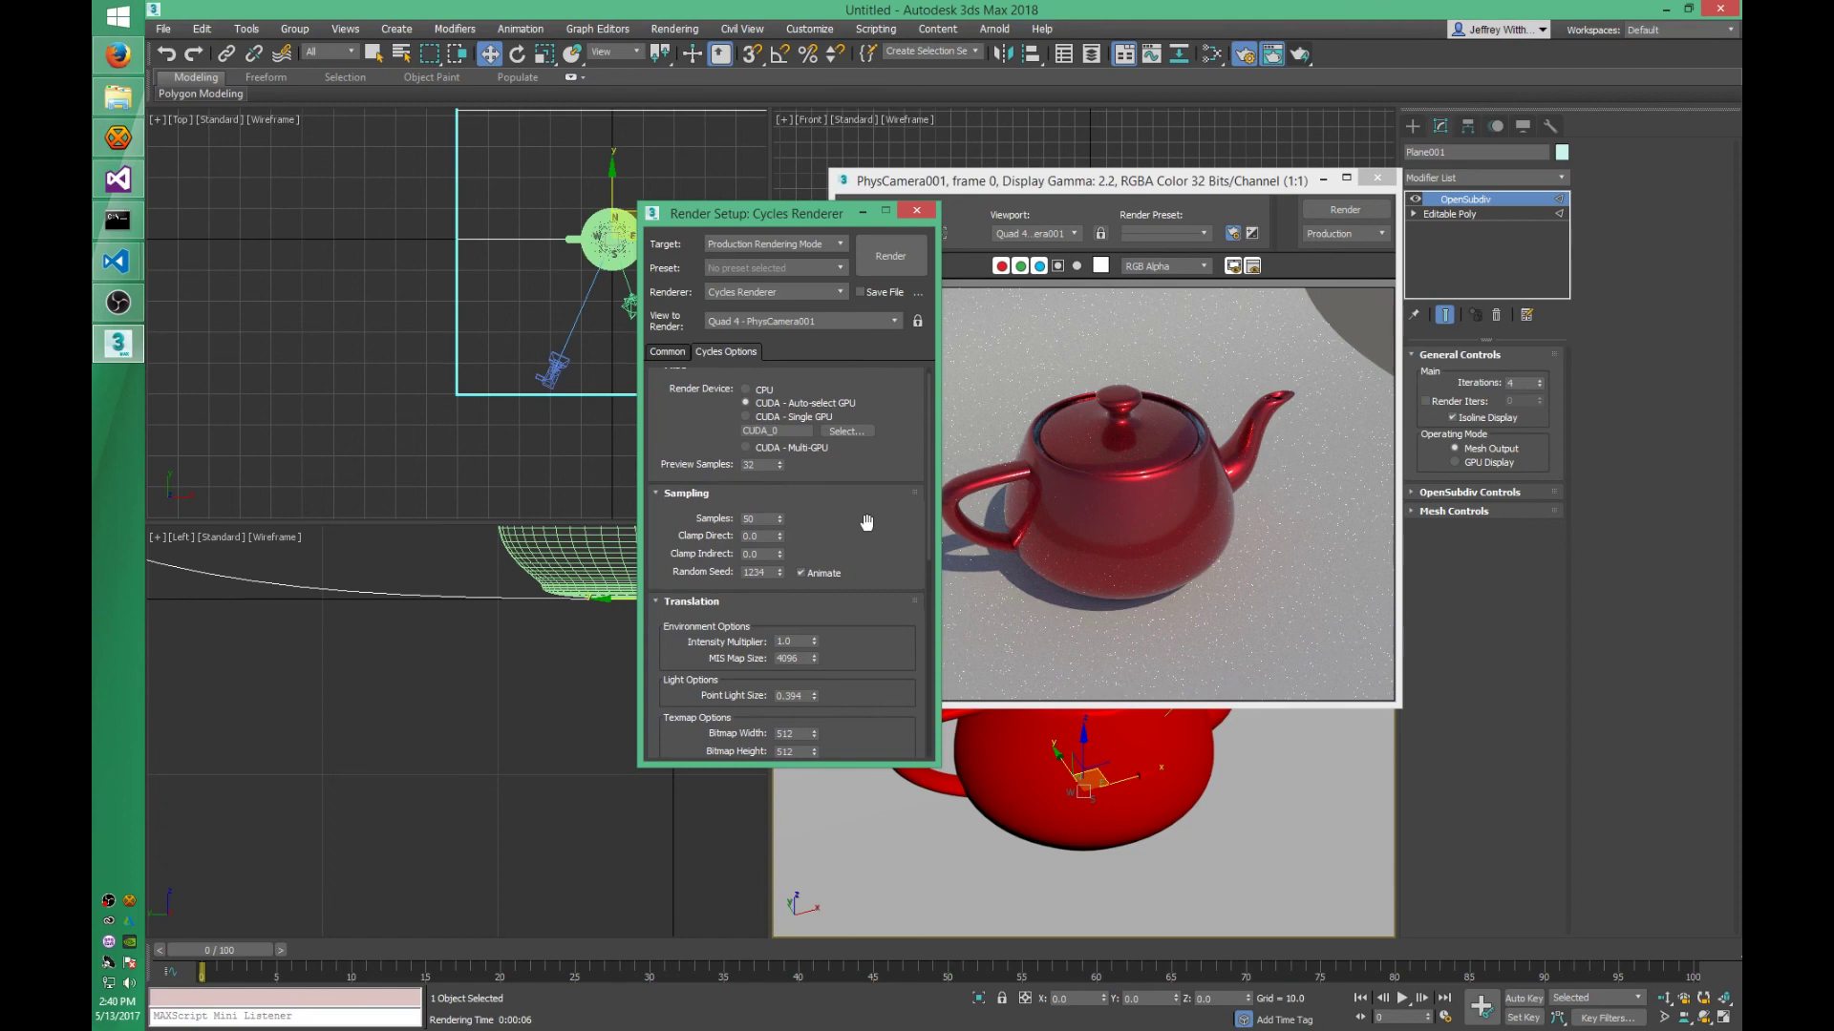